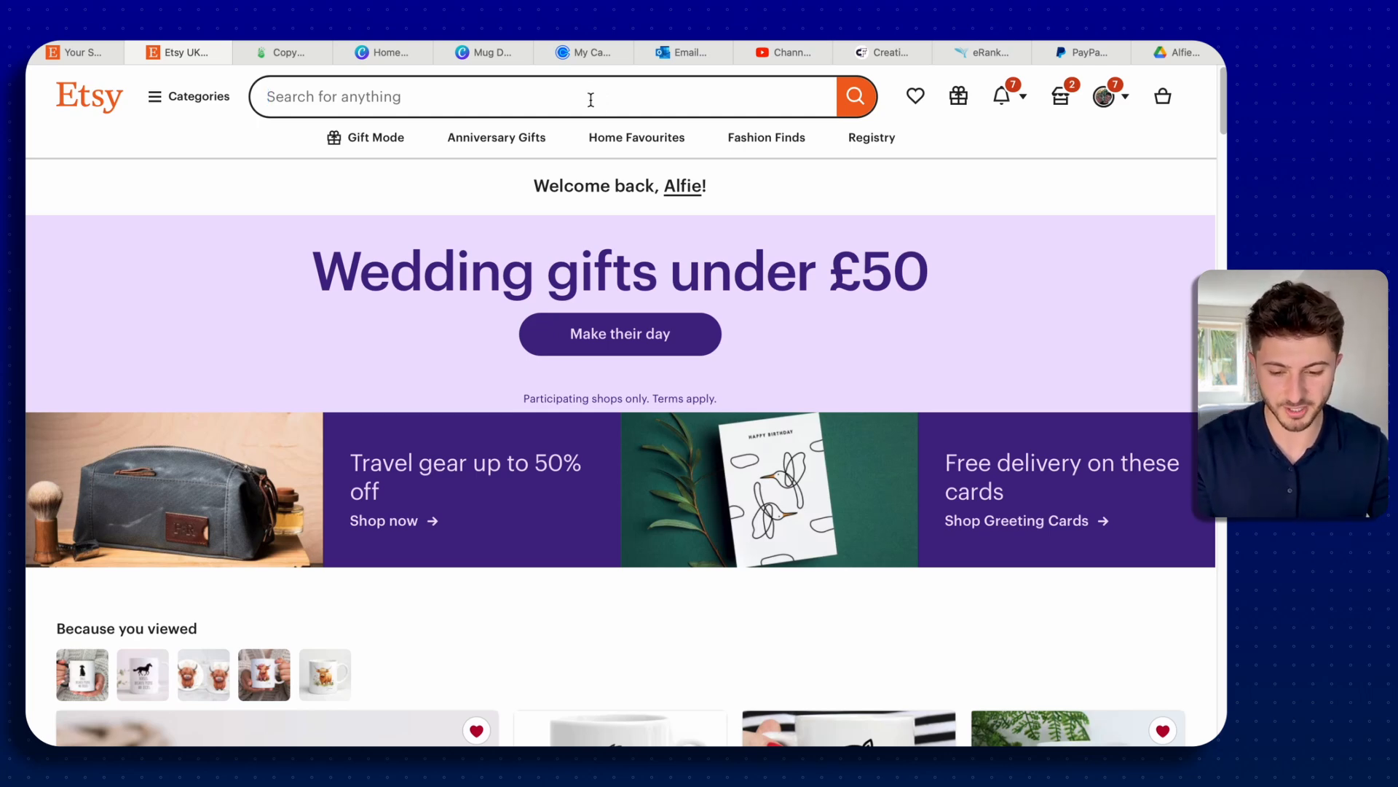
Step: Search Etsy for "funny mug" and browse the mug designs in the results
type("funny mug")
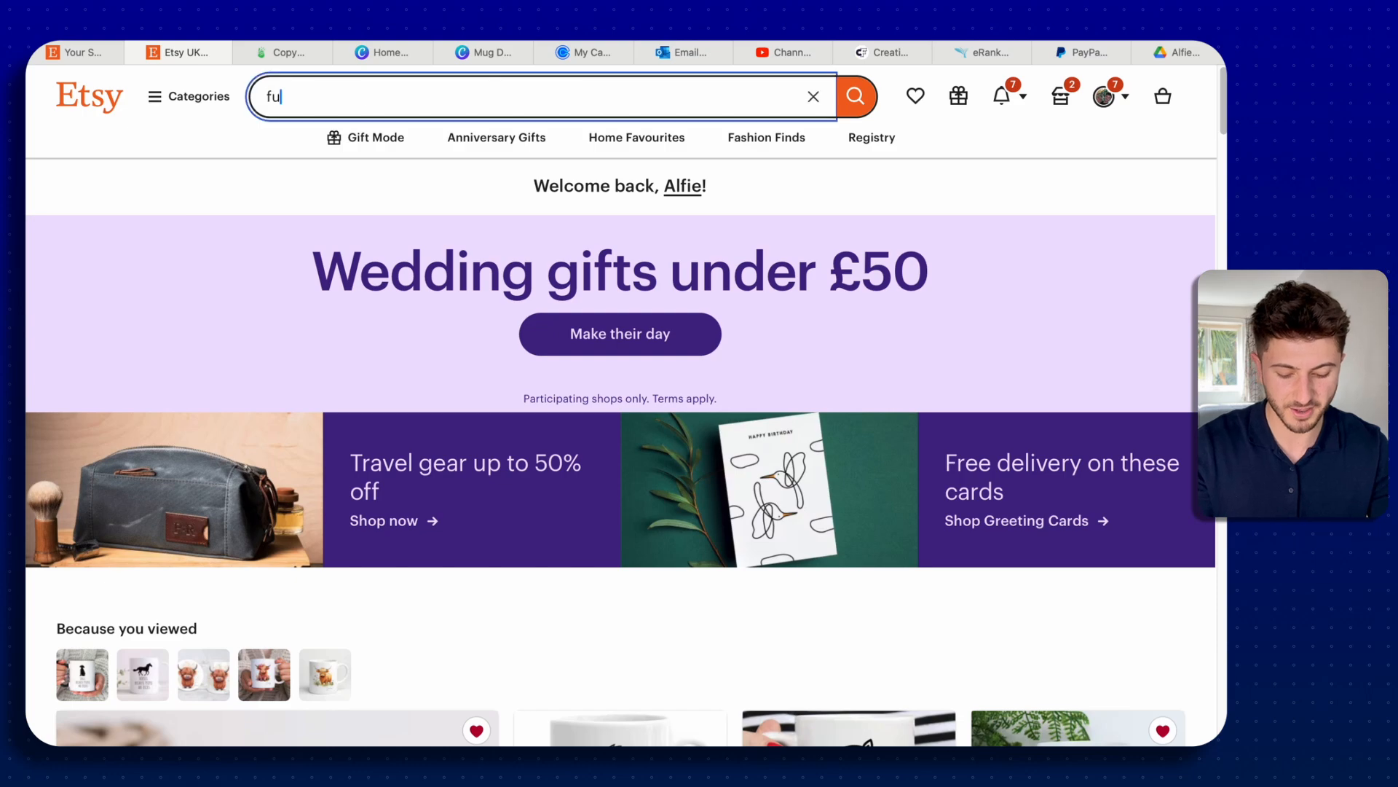
key("Return")
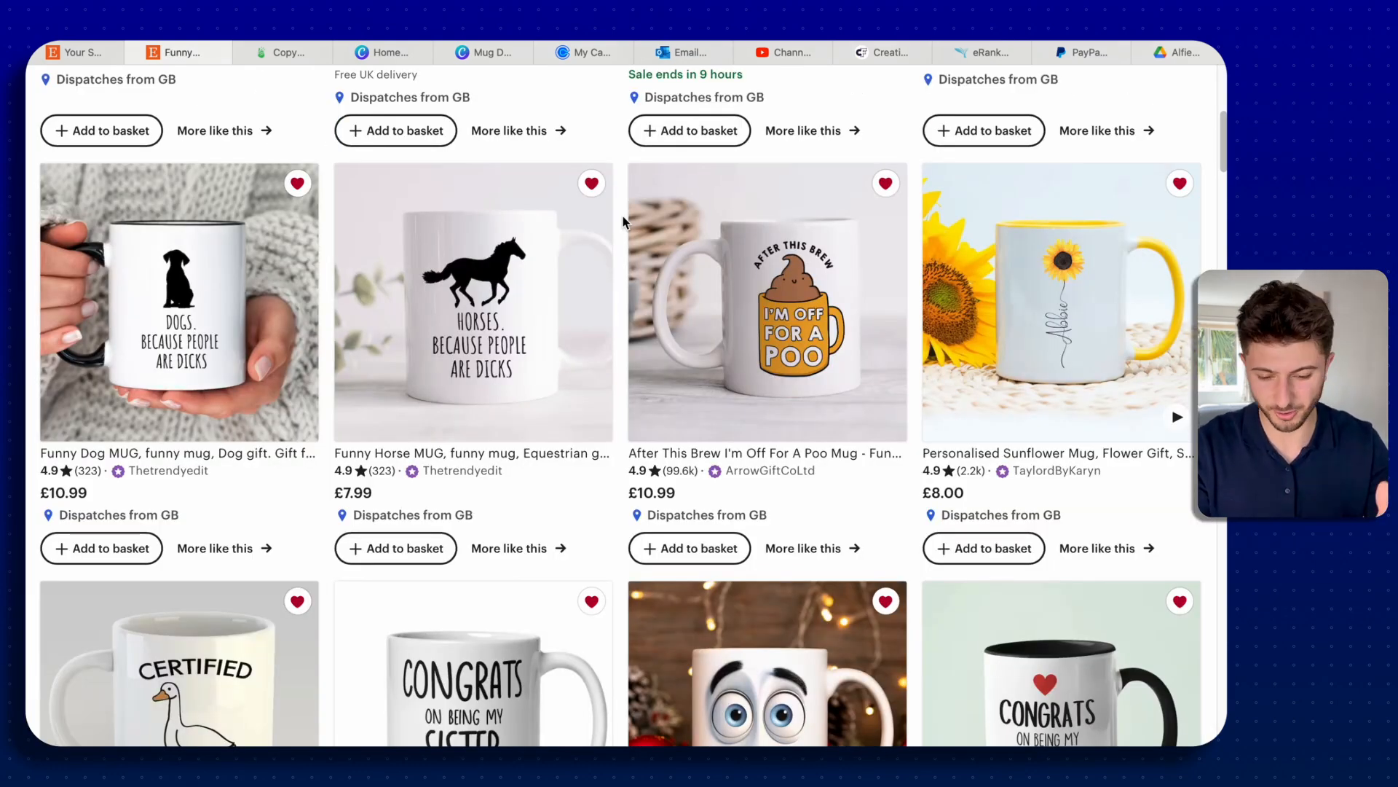
scroll(623, 220, "down", 3)
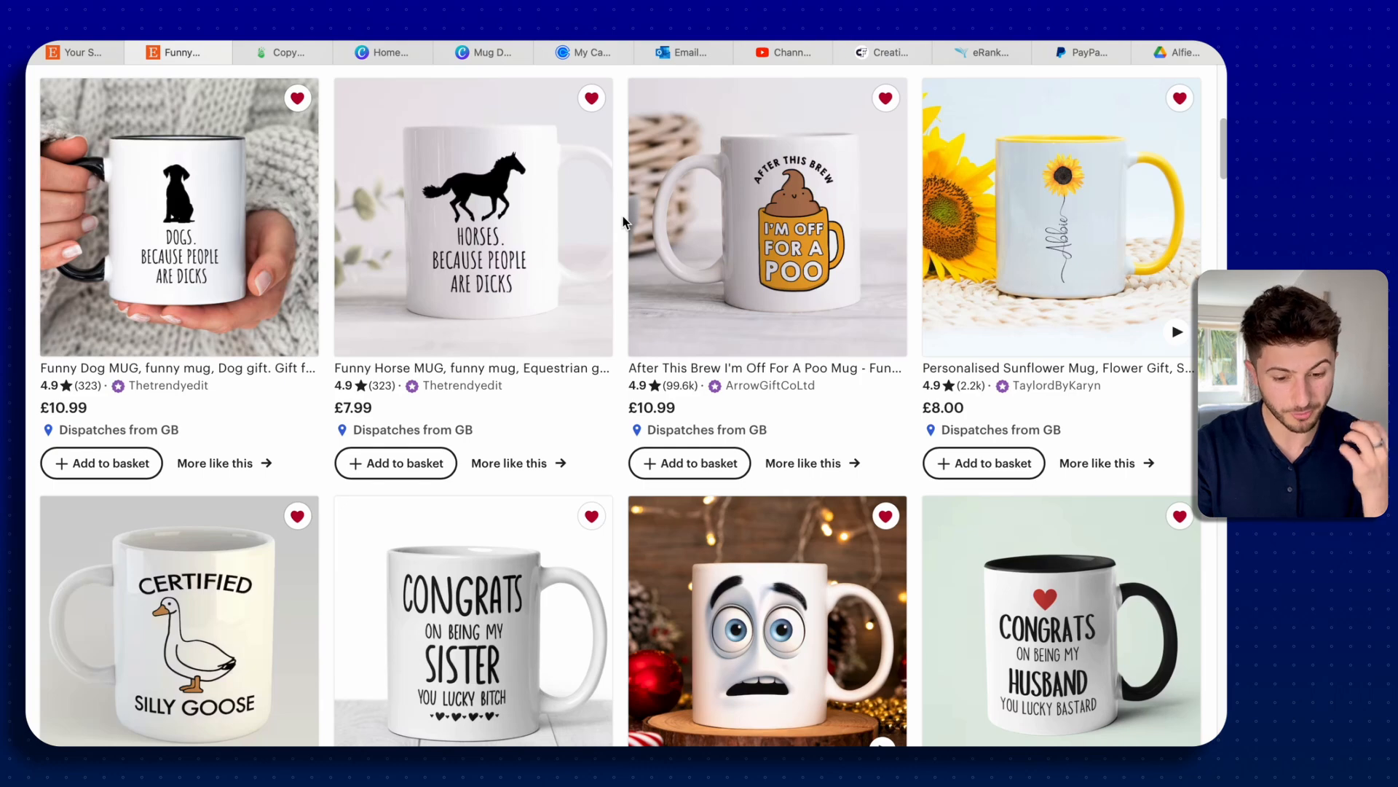
scroll(623, 221, "up", 10)
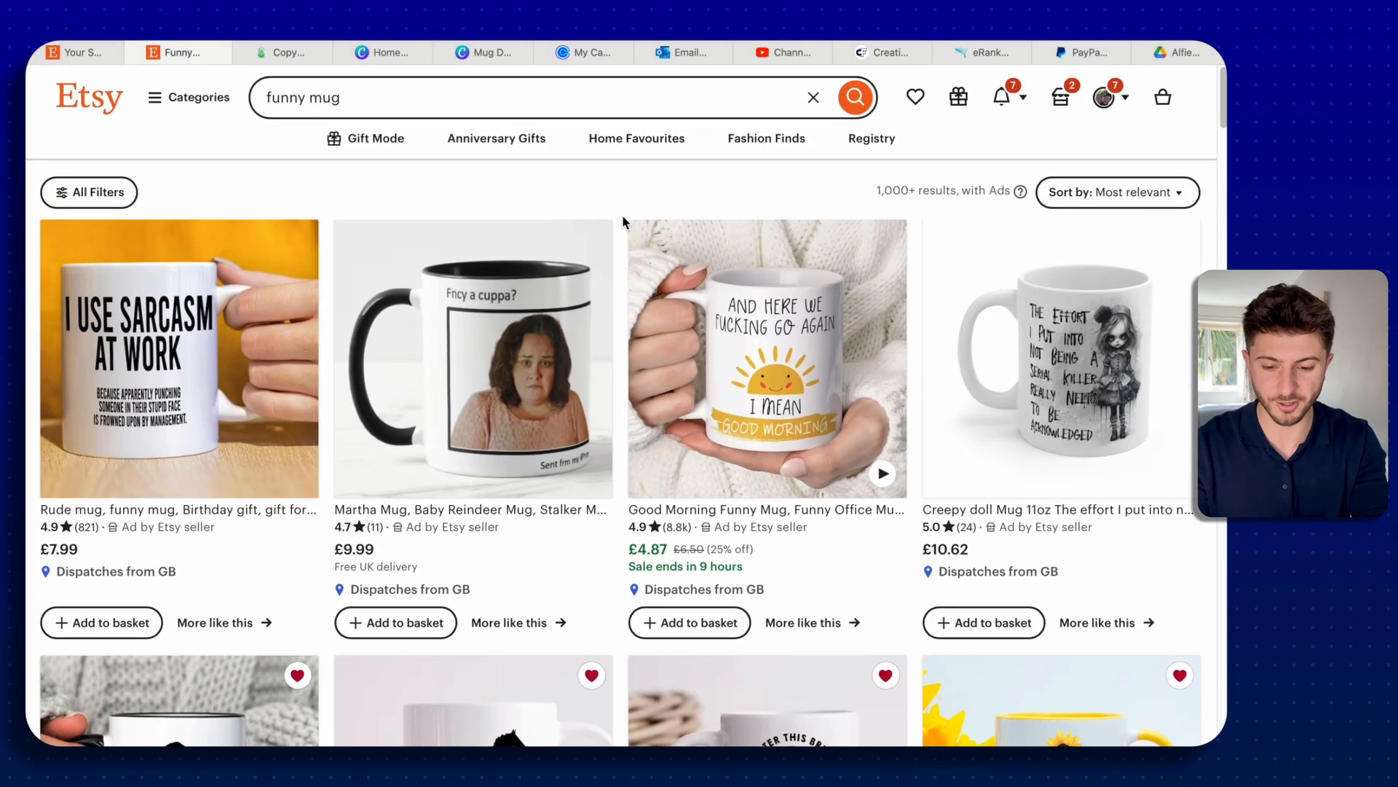
scroll(623, 221, "down", 10)
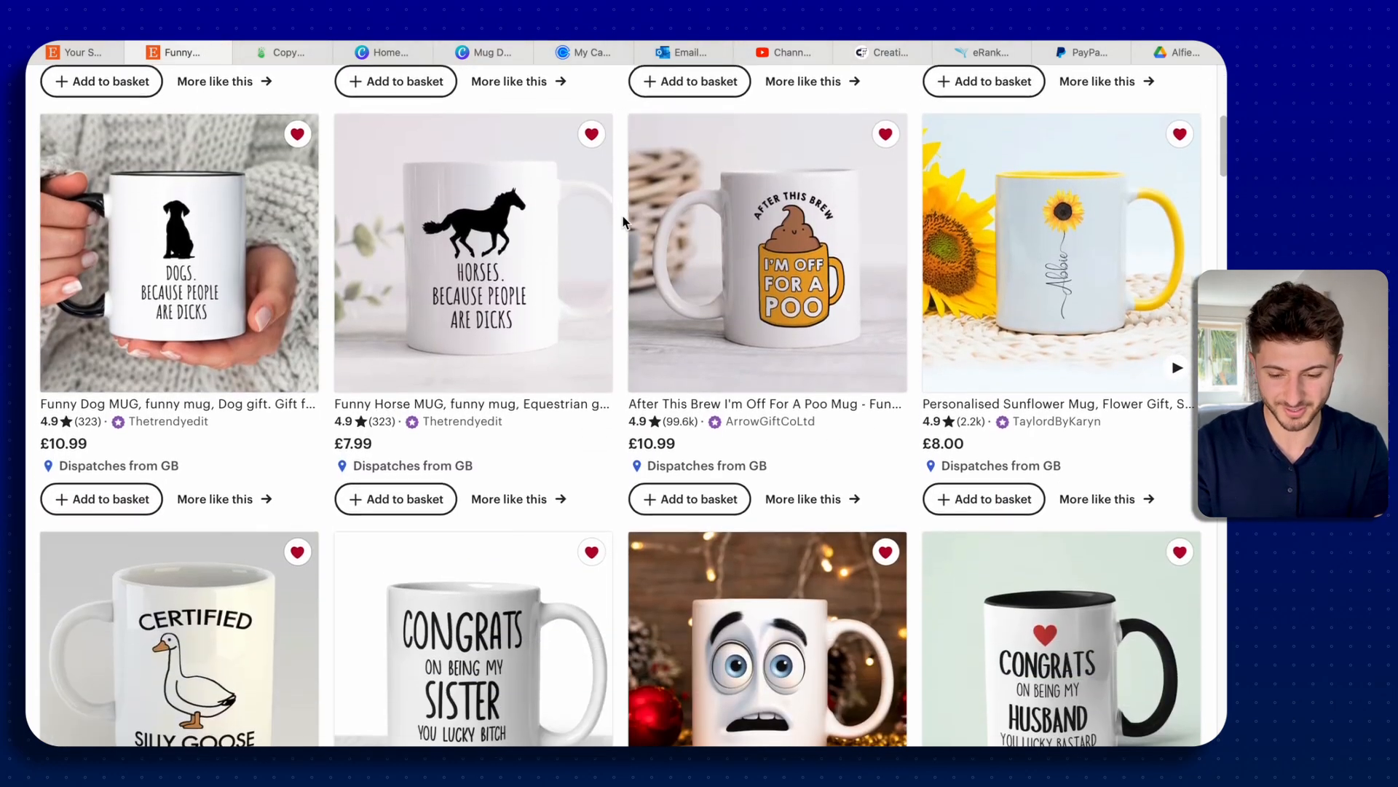
scroll(622, 220, "down", 1)
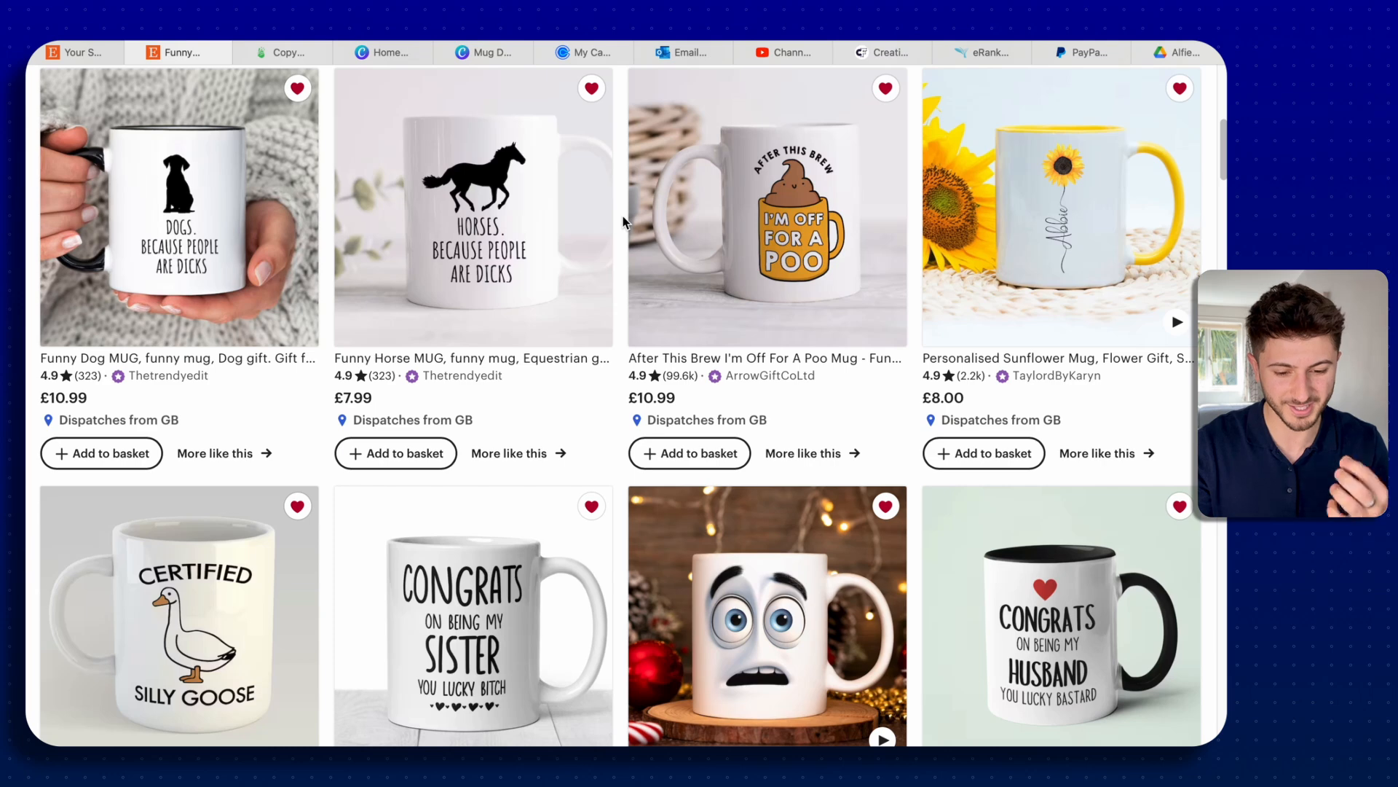
scroll(623, 220, "down", 1)
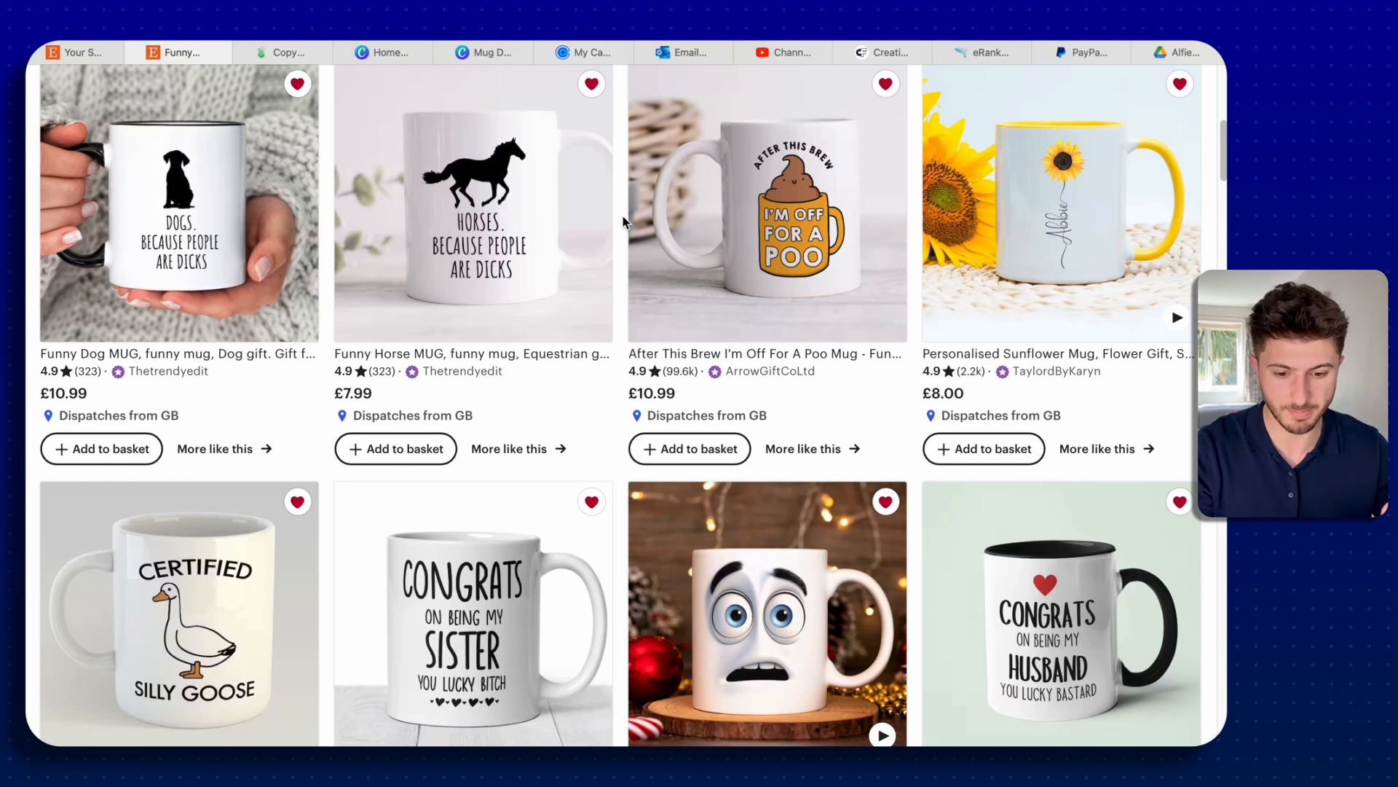
Step: Open the Funny Horse MUG listing by Thetrendyedit and examine its photos, price, item details and reviews
left_click(765, 241)
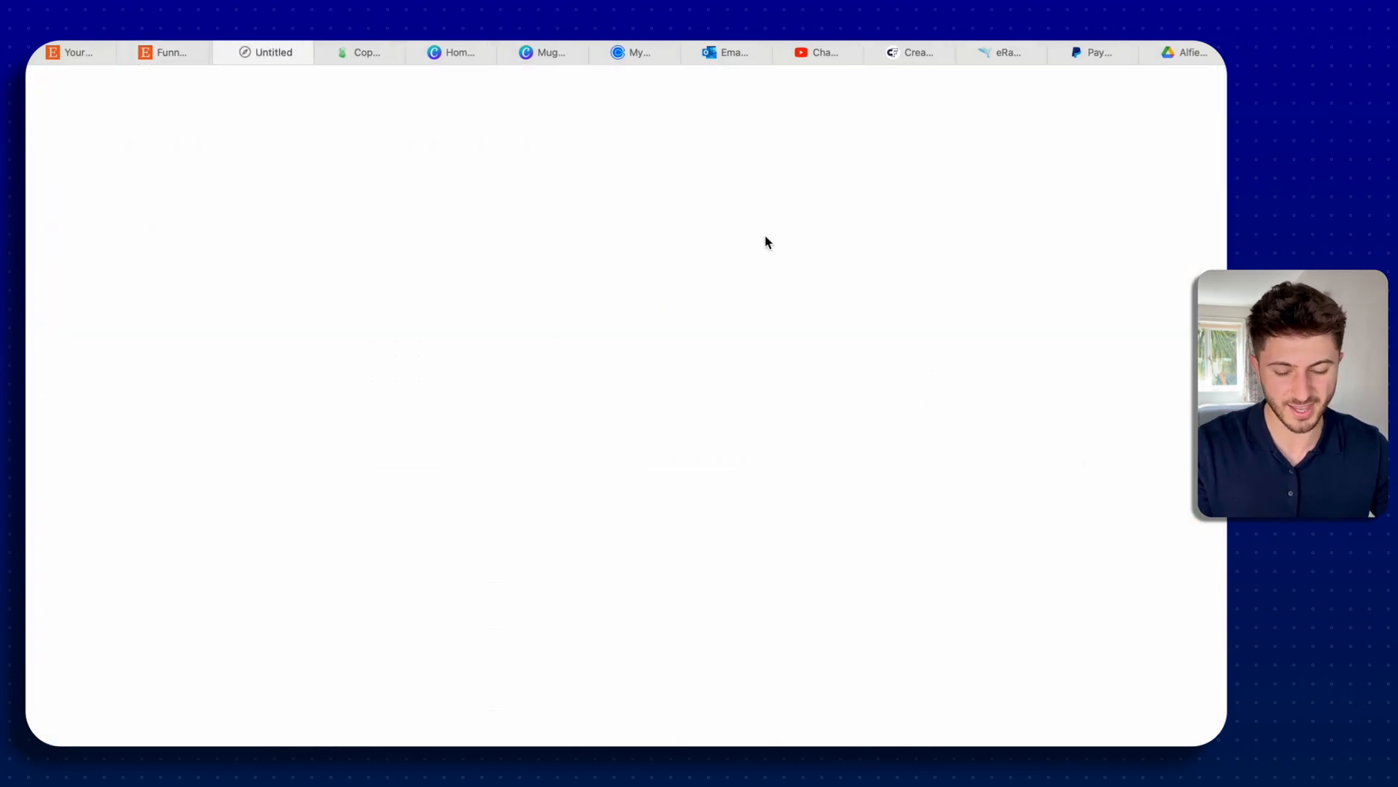
scroll(767, 241, "down", 4)
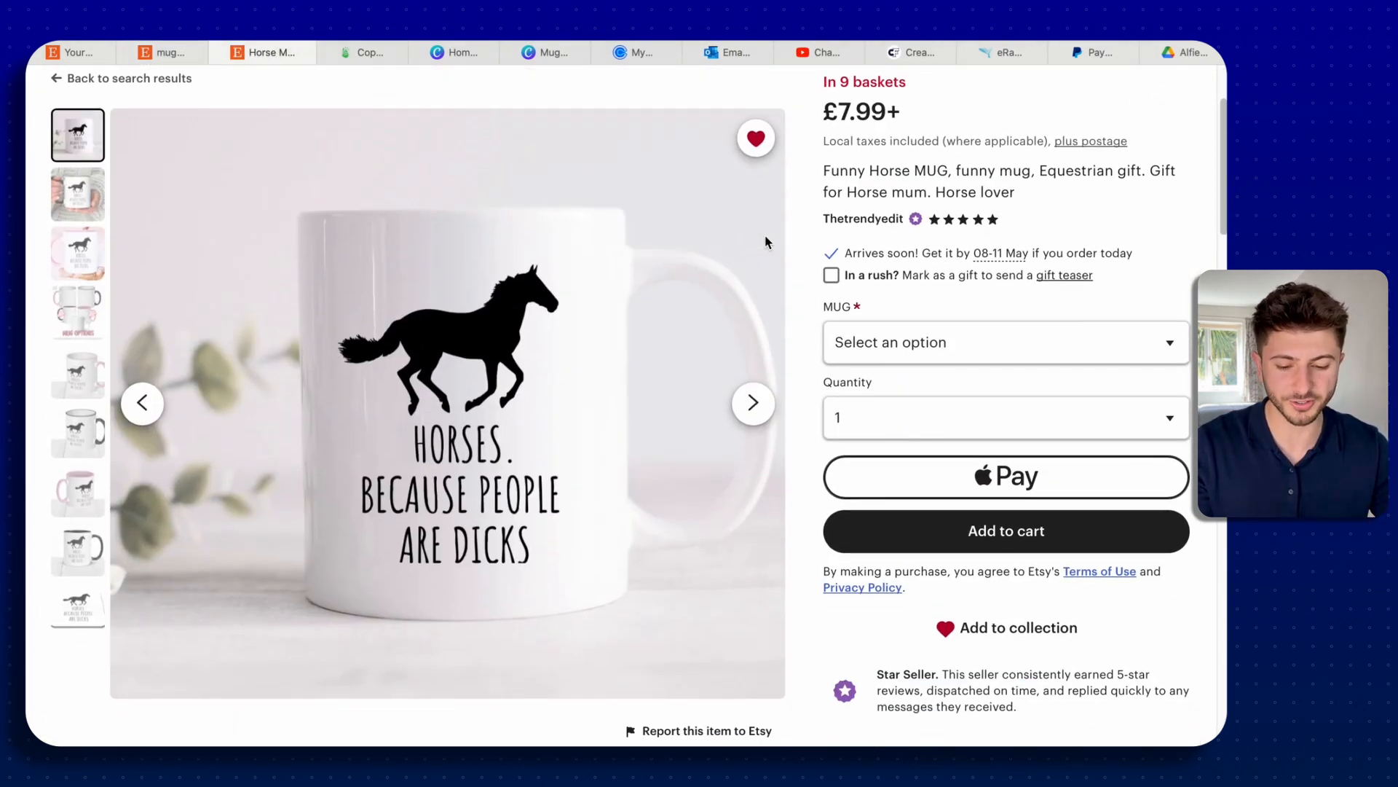
scroll(766, 242, "down", 1)
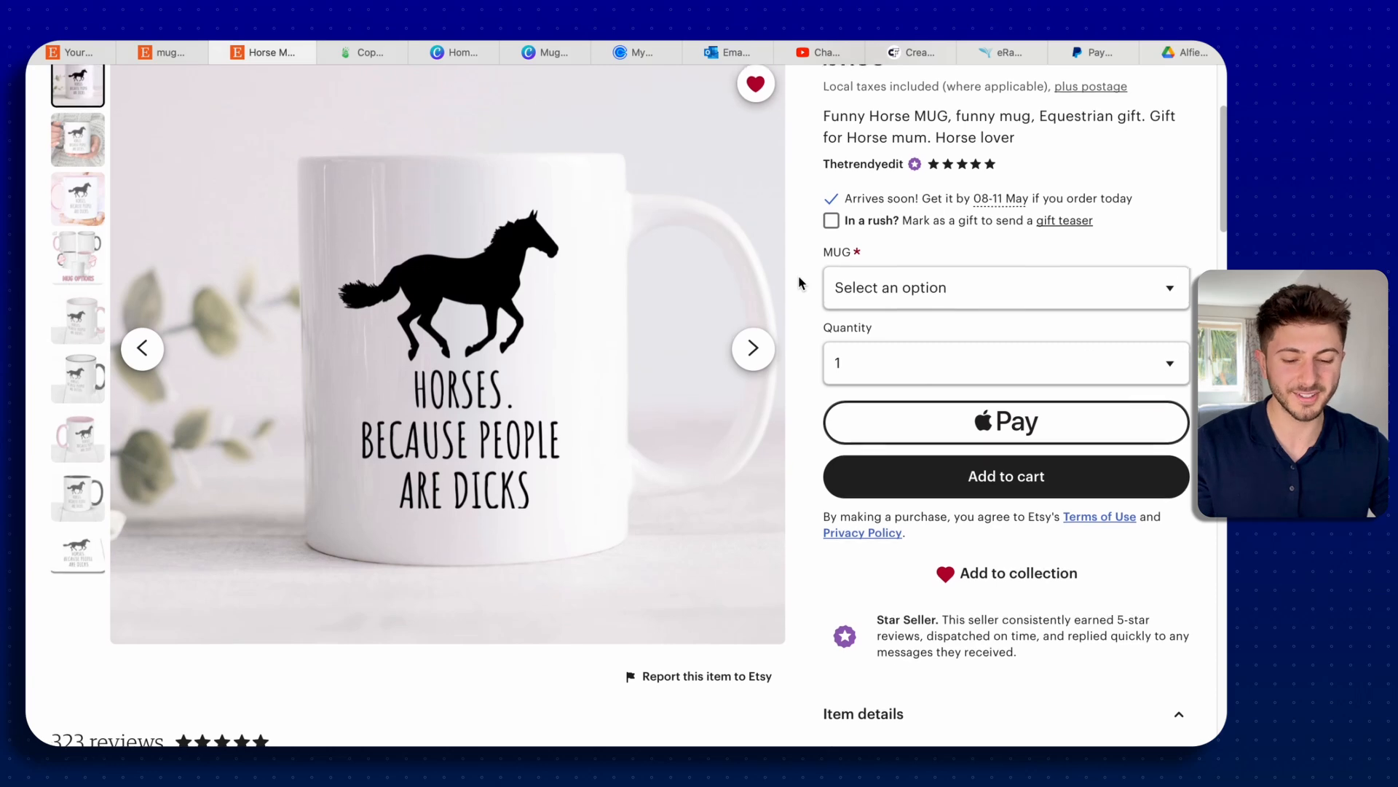
scroll(798, 276, "up", 1)
scroll(804, 302, "down", 10)
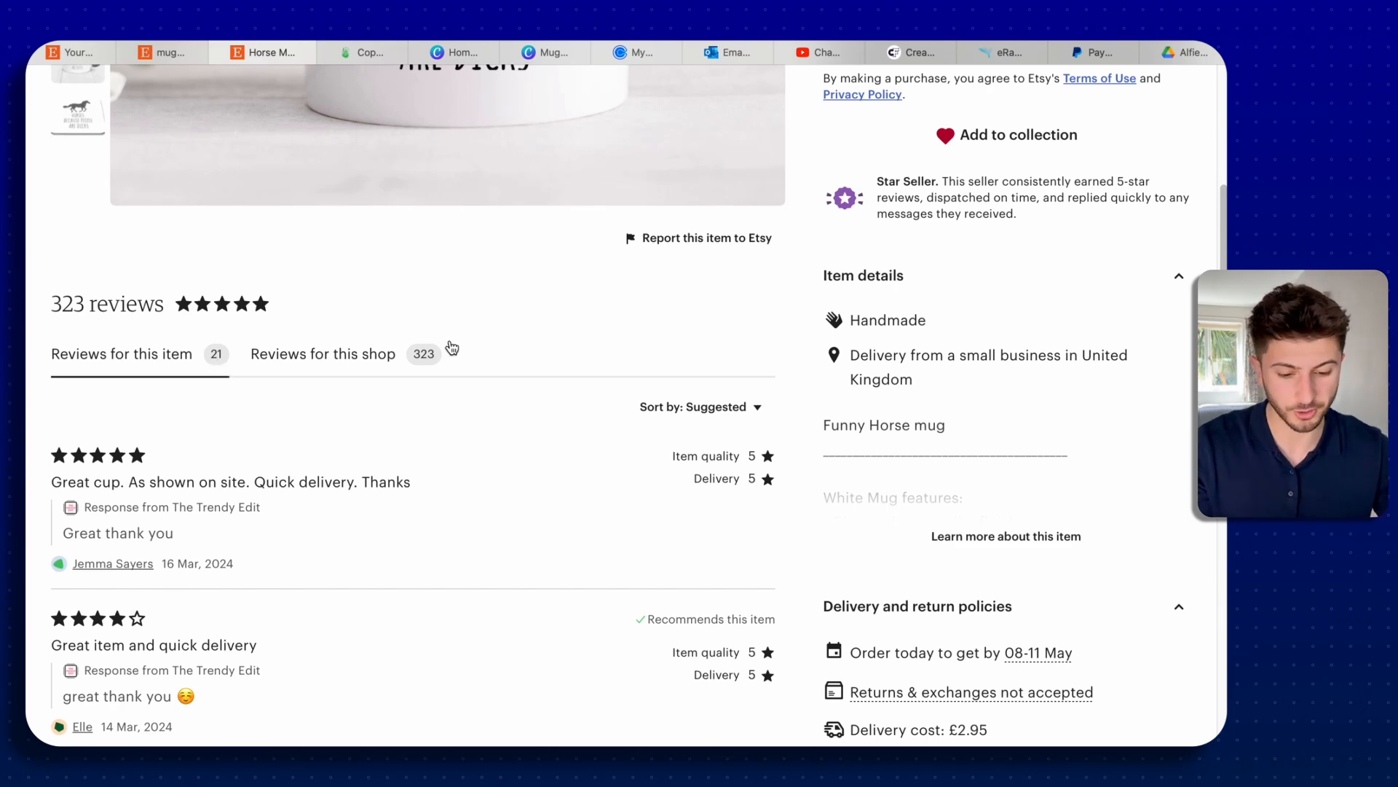
scroll(810, 343, "up", 9)
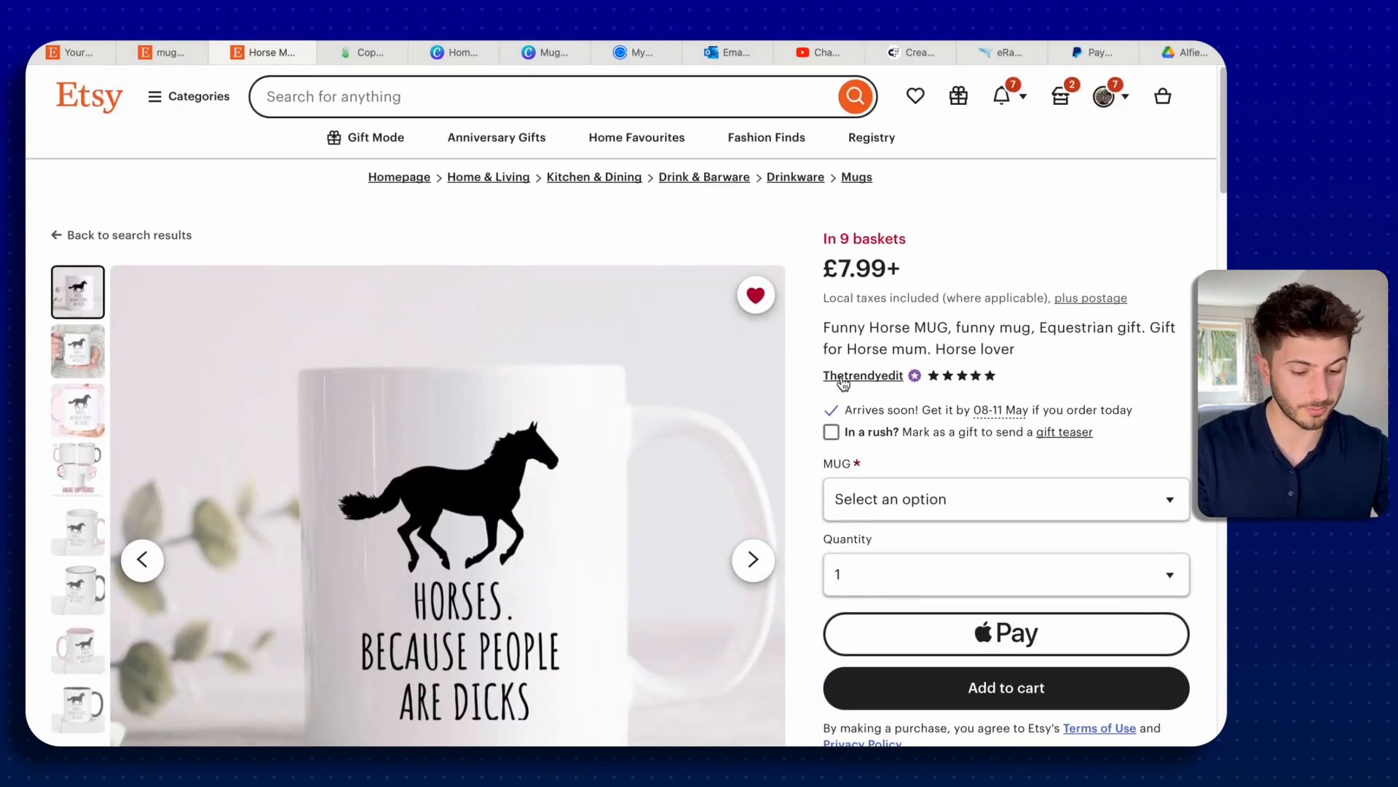
scroll(839, 382, "down", 3)
scroll(806, 418, "down", 1)
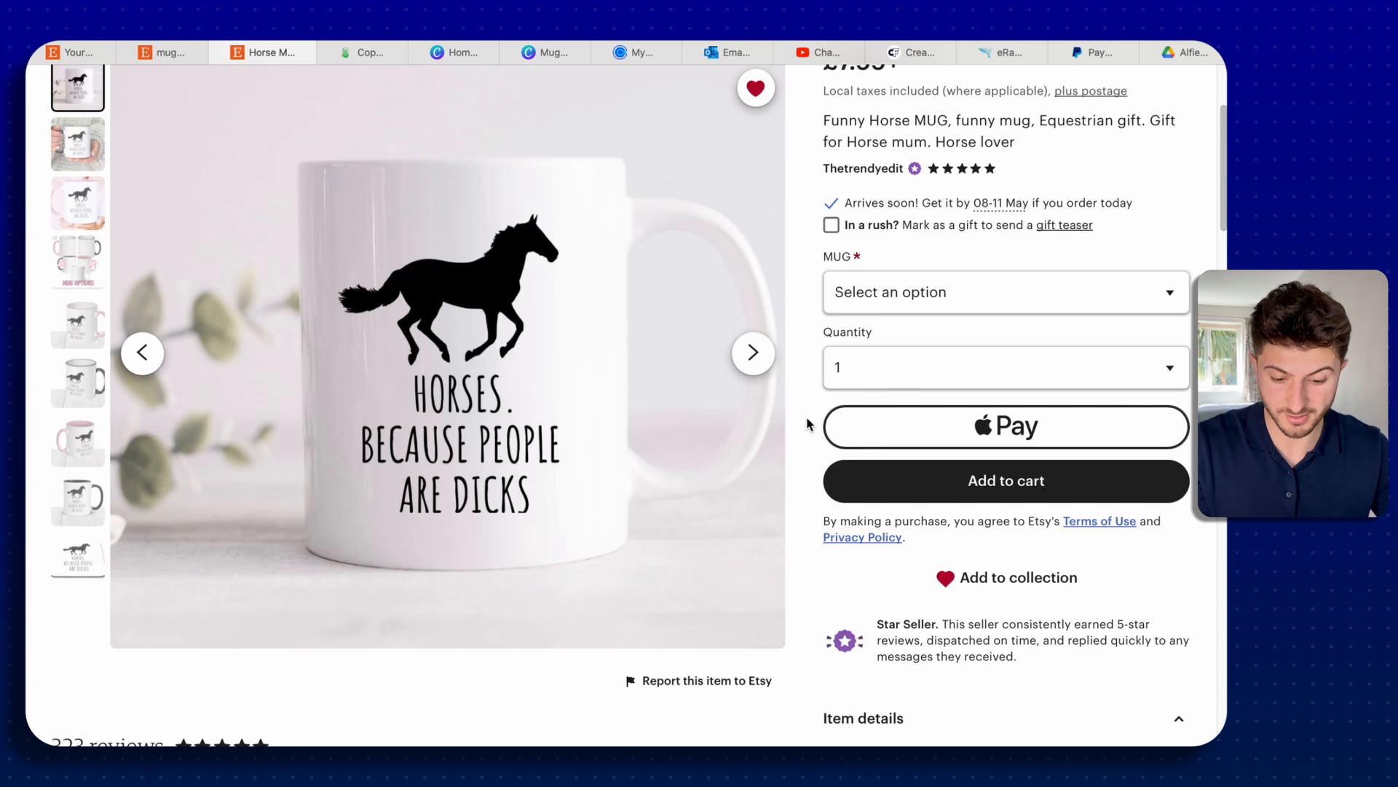
Step: Switch to Canva and create a new blank design with a custom size of 1000 × 1000 px
left_click(457, 52)
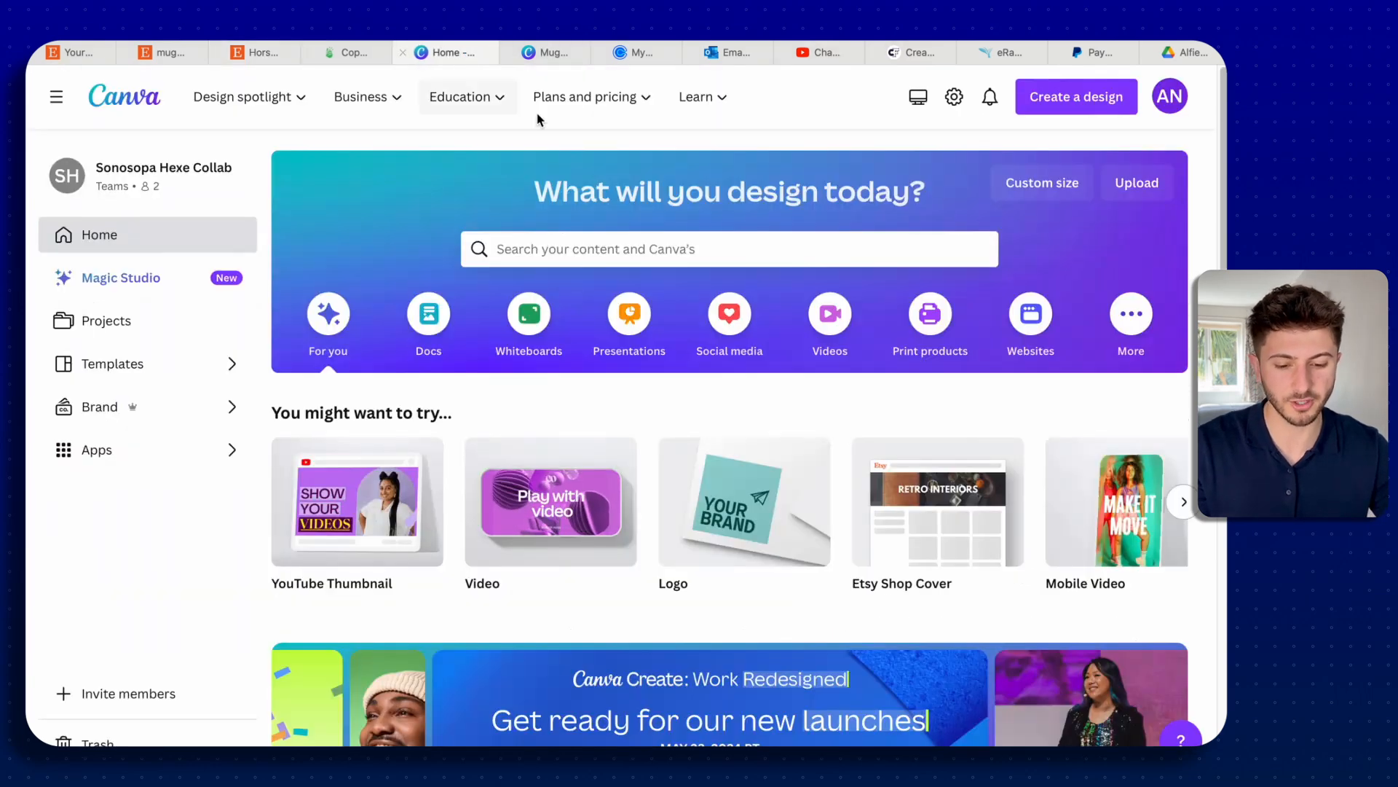
mouse_move(729, 111)
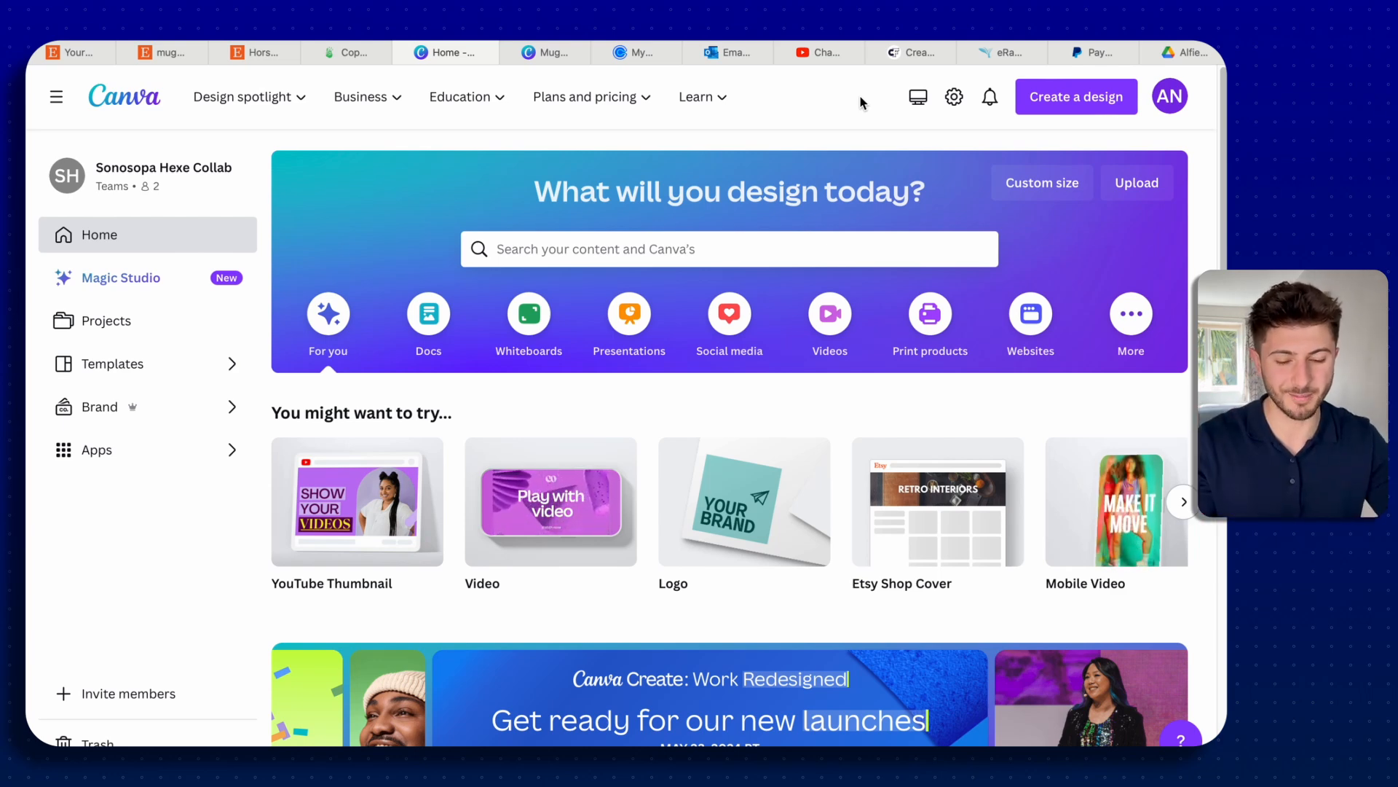
left_click(1076, 96)
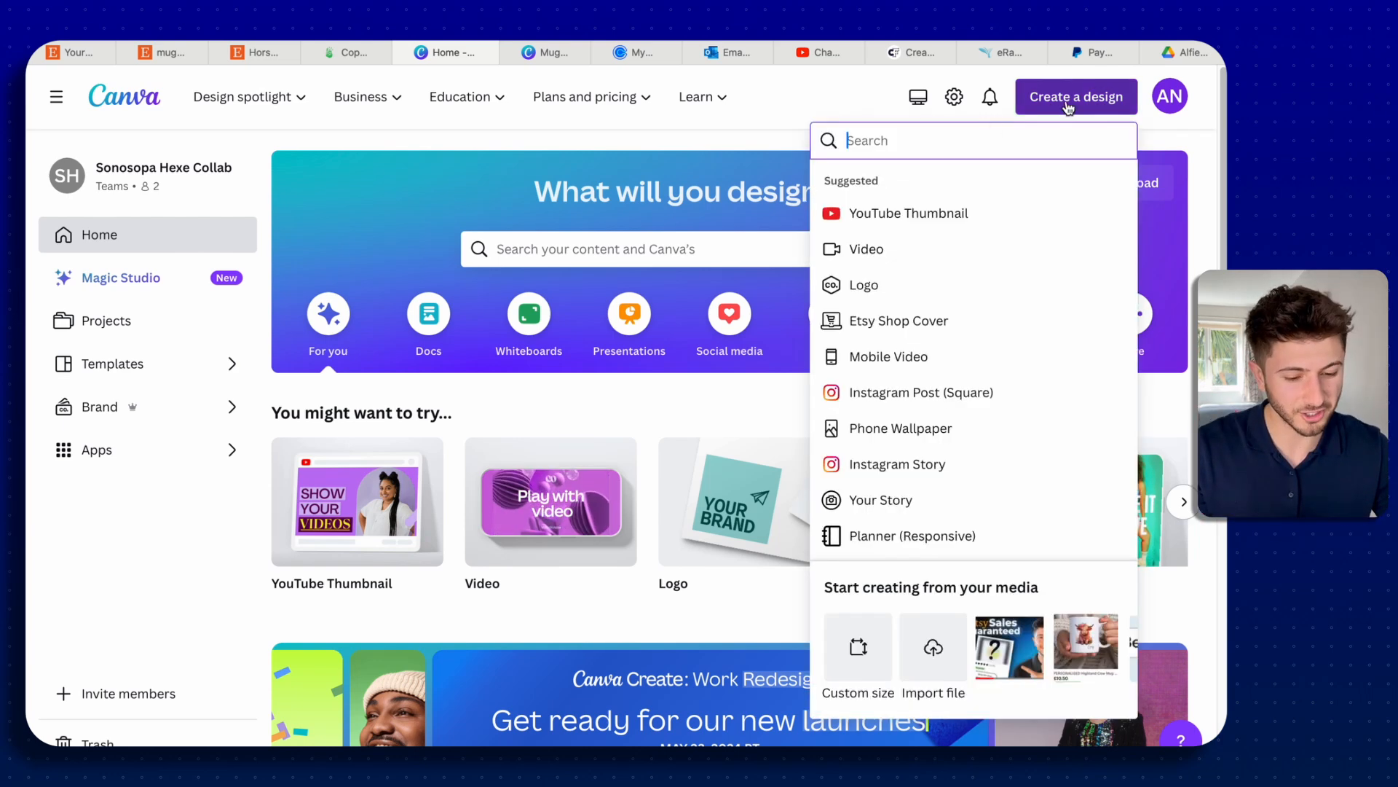
left_click(858, 647)
type("1000")
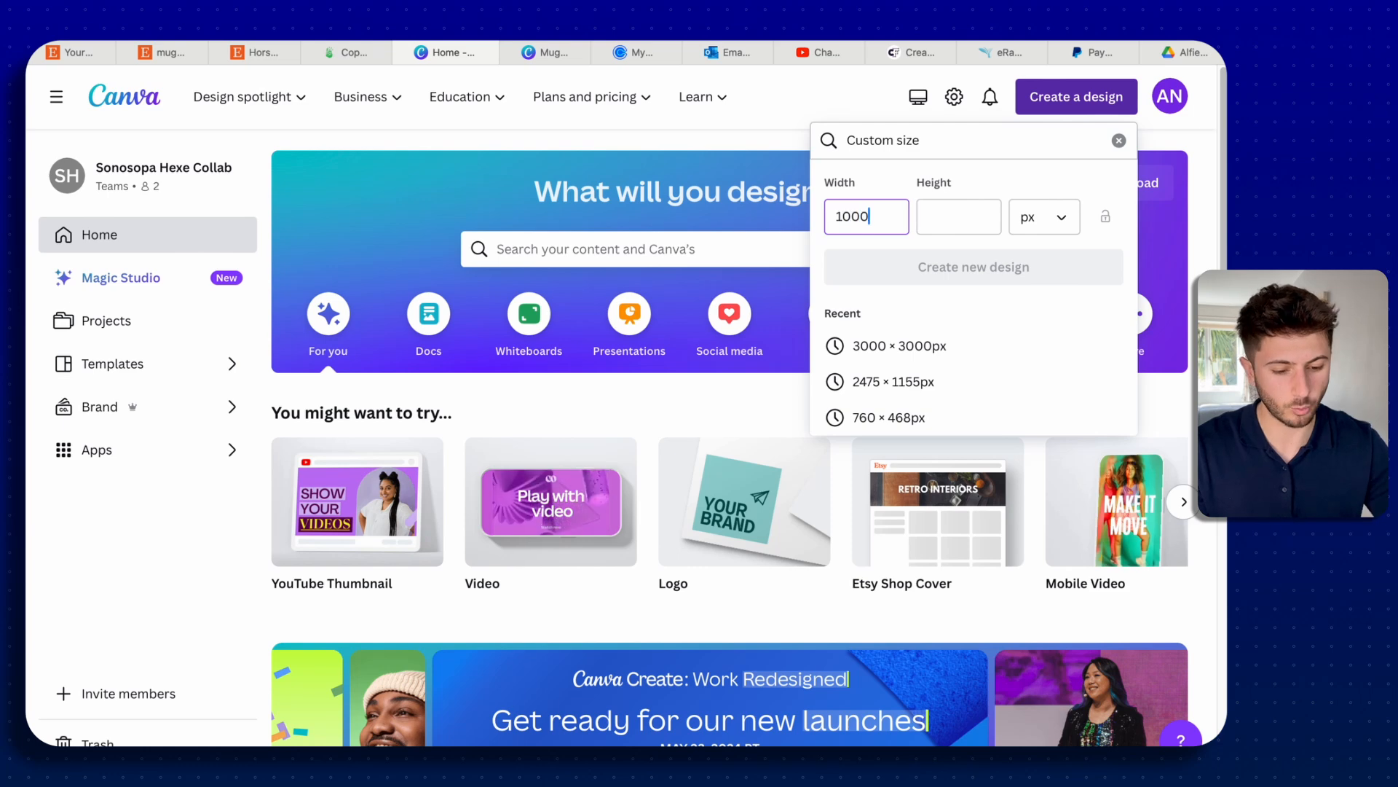
left_click(960, 218)
type("1000")
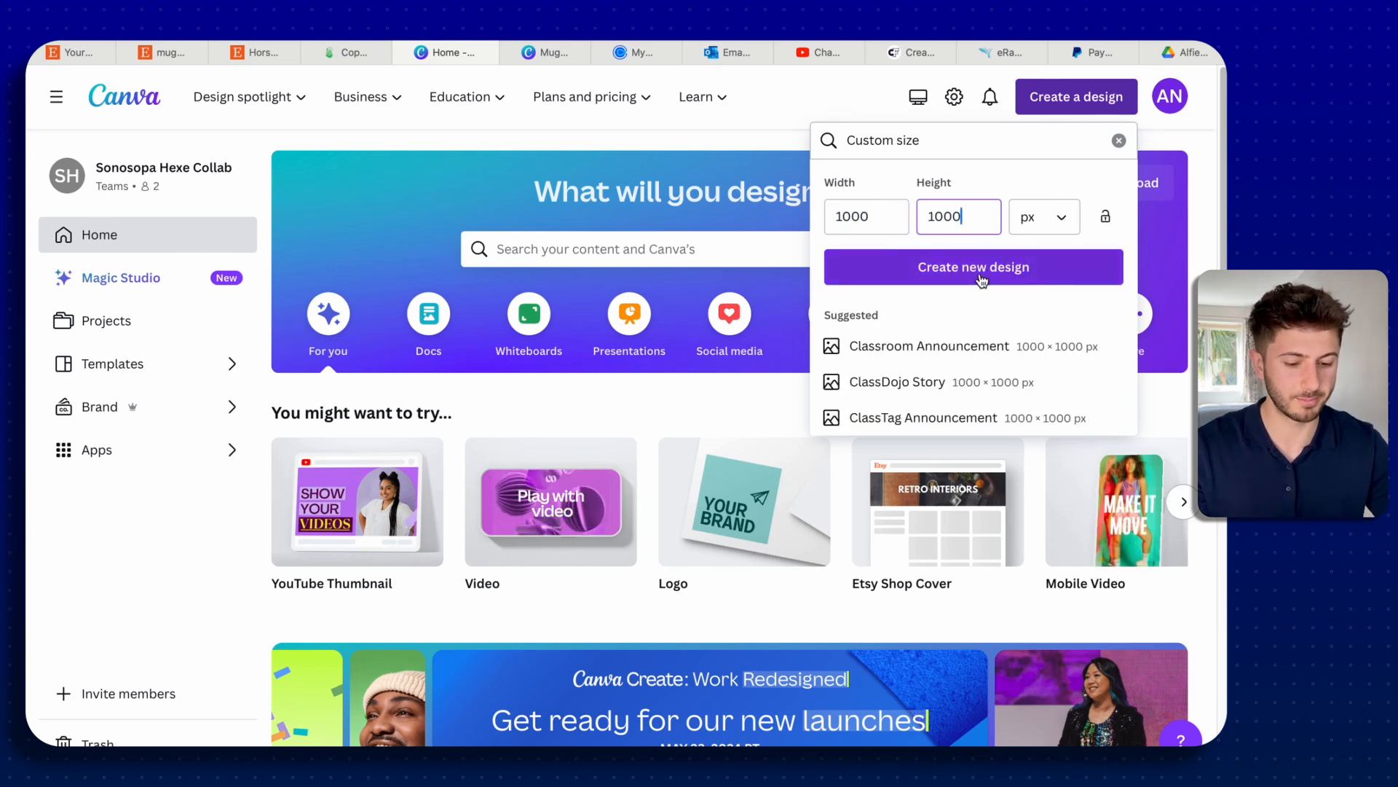
left_click(976, 268)
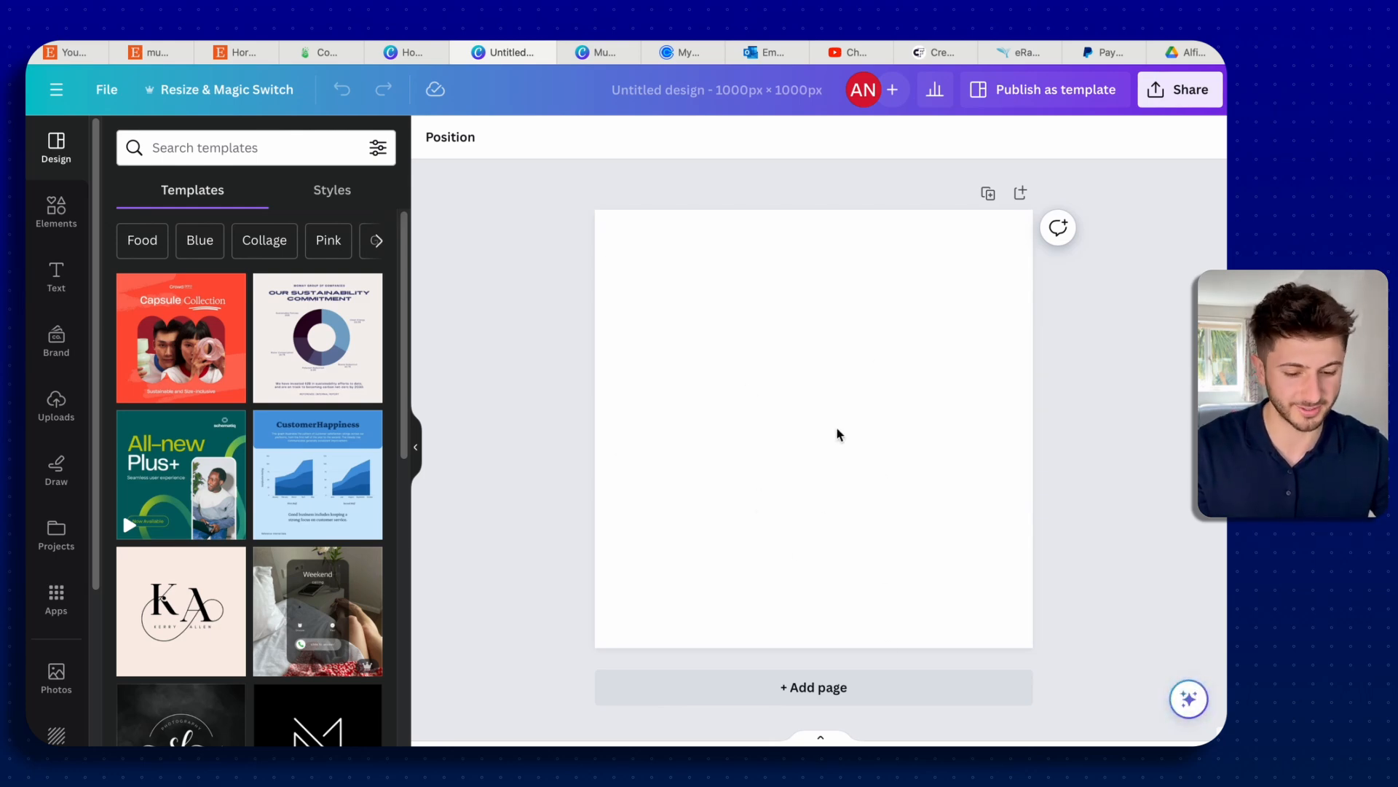
Step: Move the horse mug listing beside the new design in the browser and review its artwork as a reference
left_click_drag(239, 54, 511, 56)
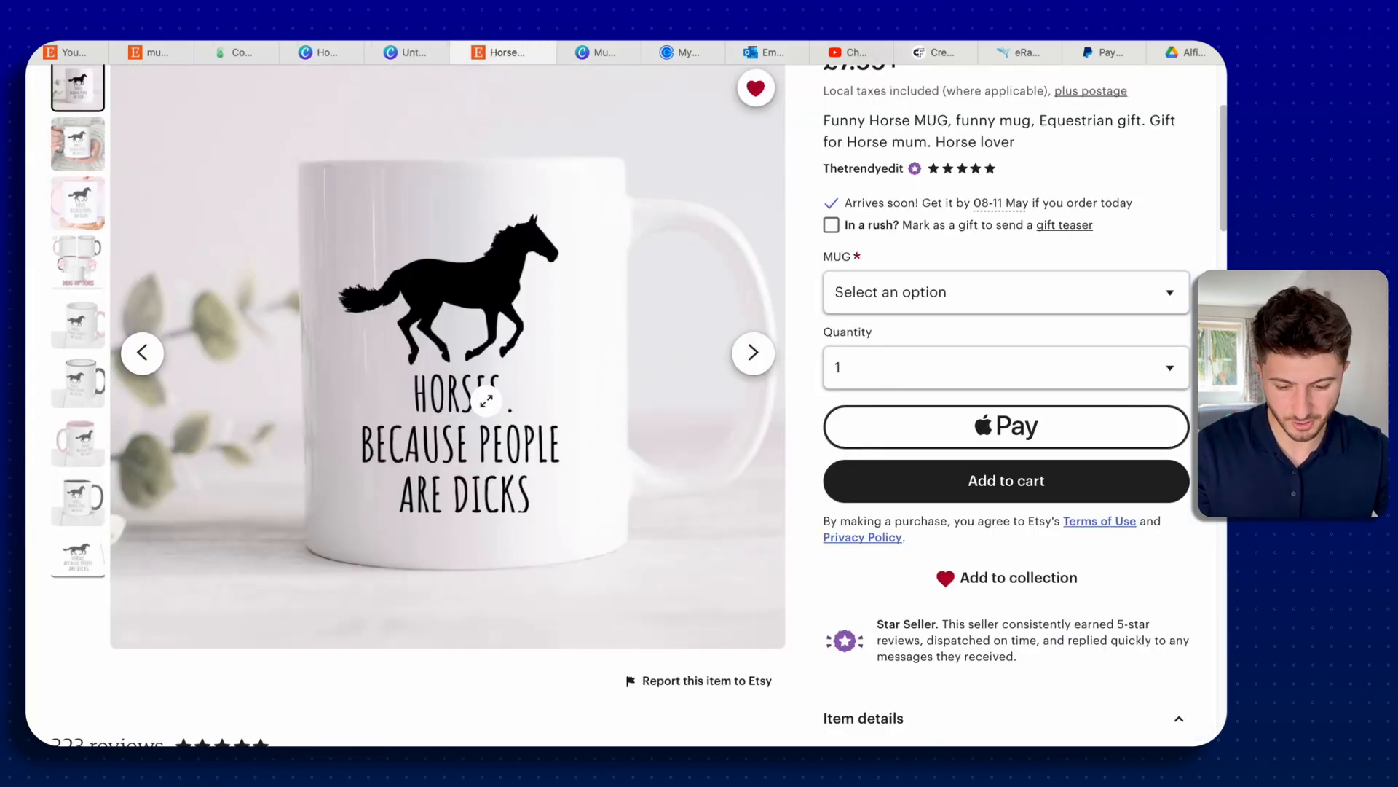
scroll(486, 401, "up", 1)
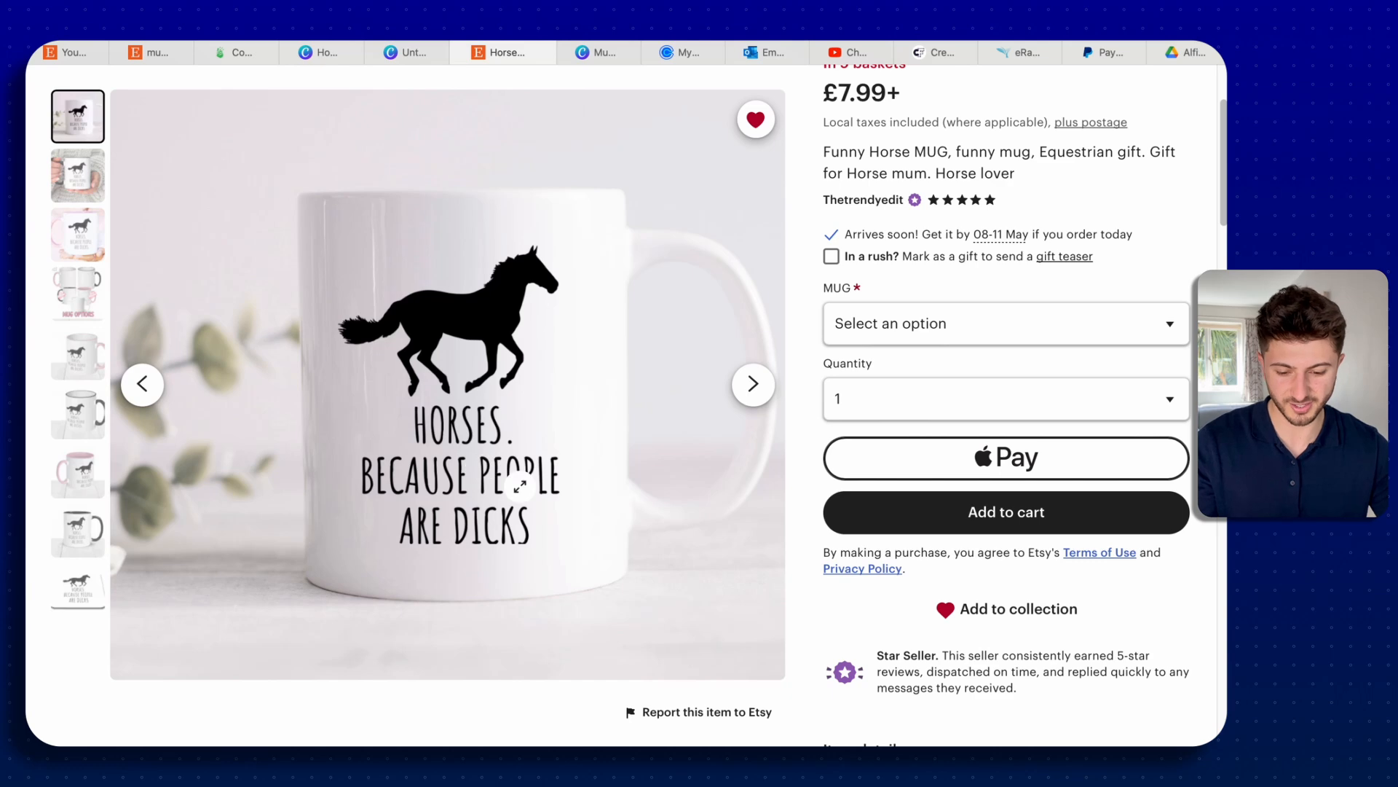
mouse_move(610, 56)
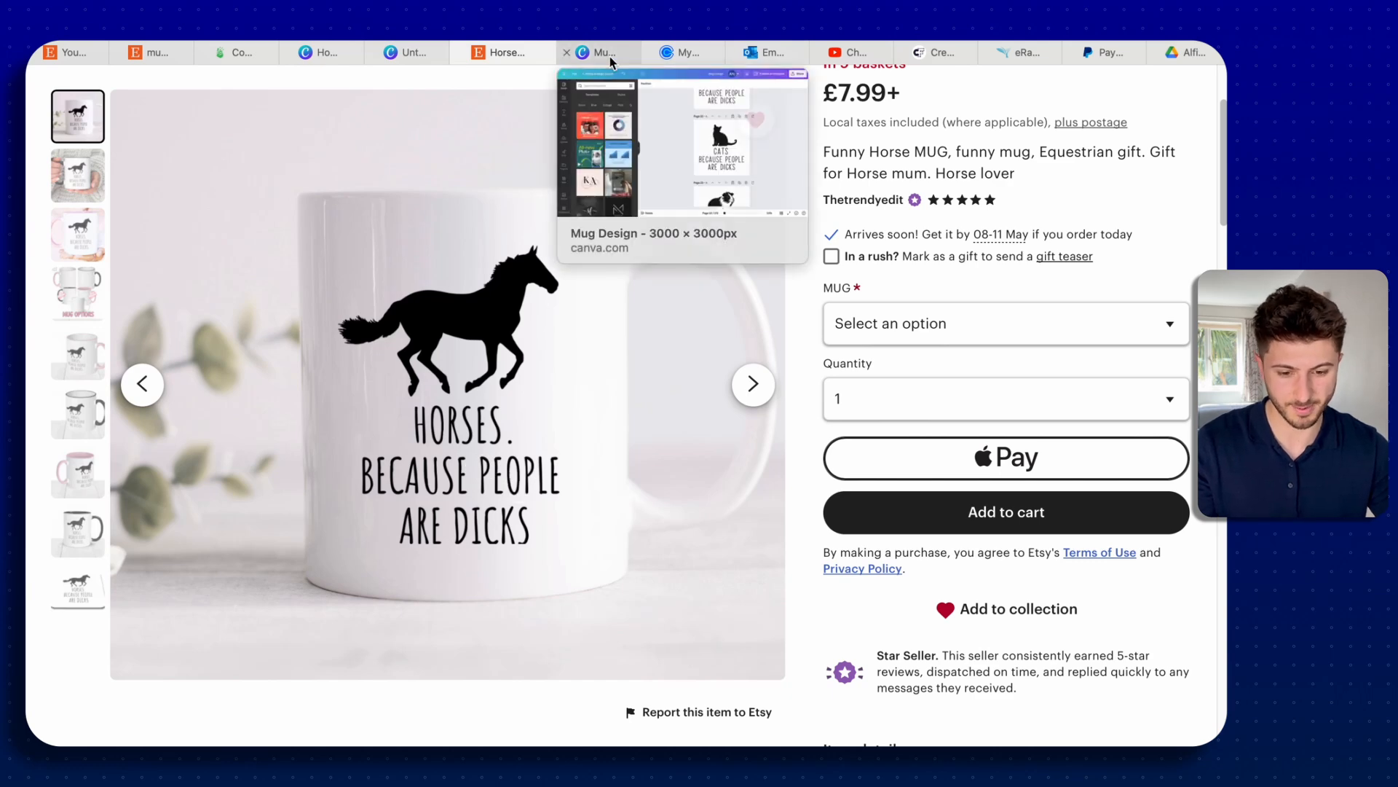
Step: Return to the blank Canva design and search the elements for "lion", limiting the results to graphics
left_click(417, 51)
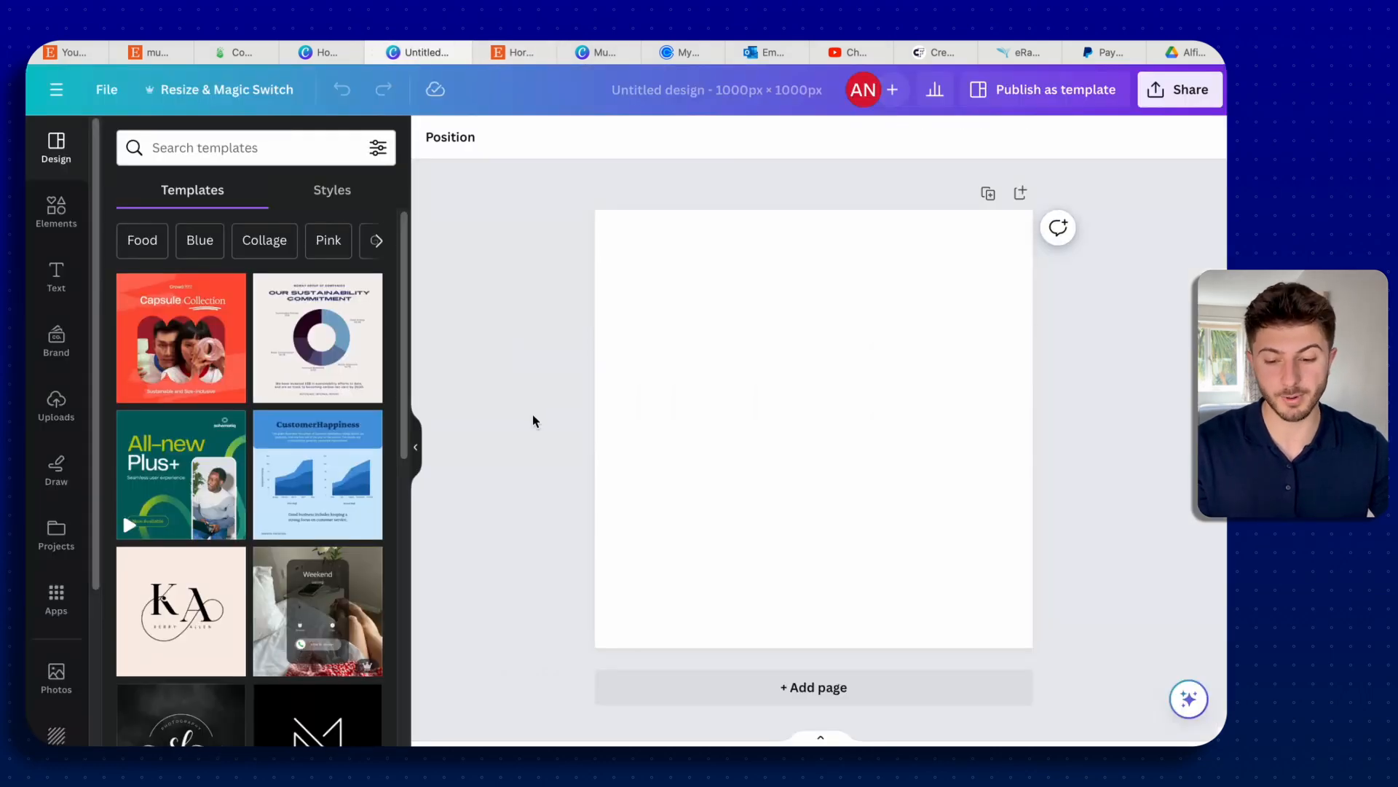
left_click(58, 213)
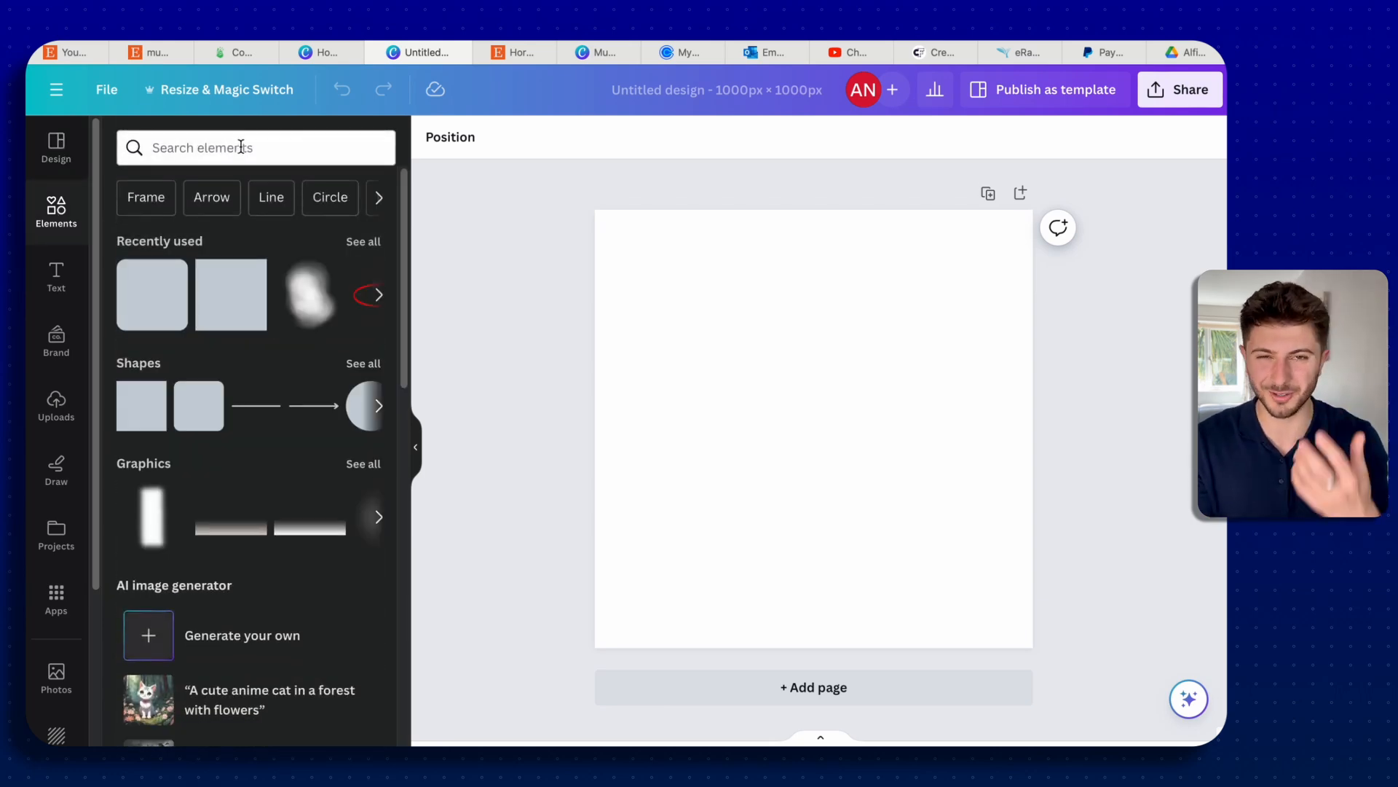
left_click(280, 148)
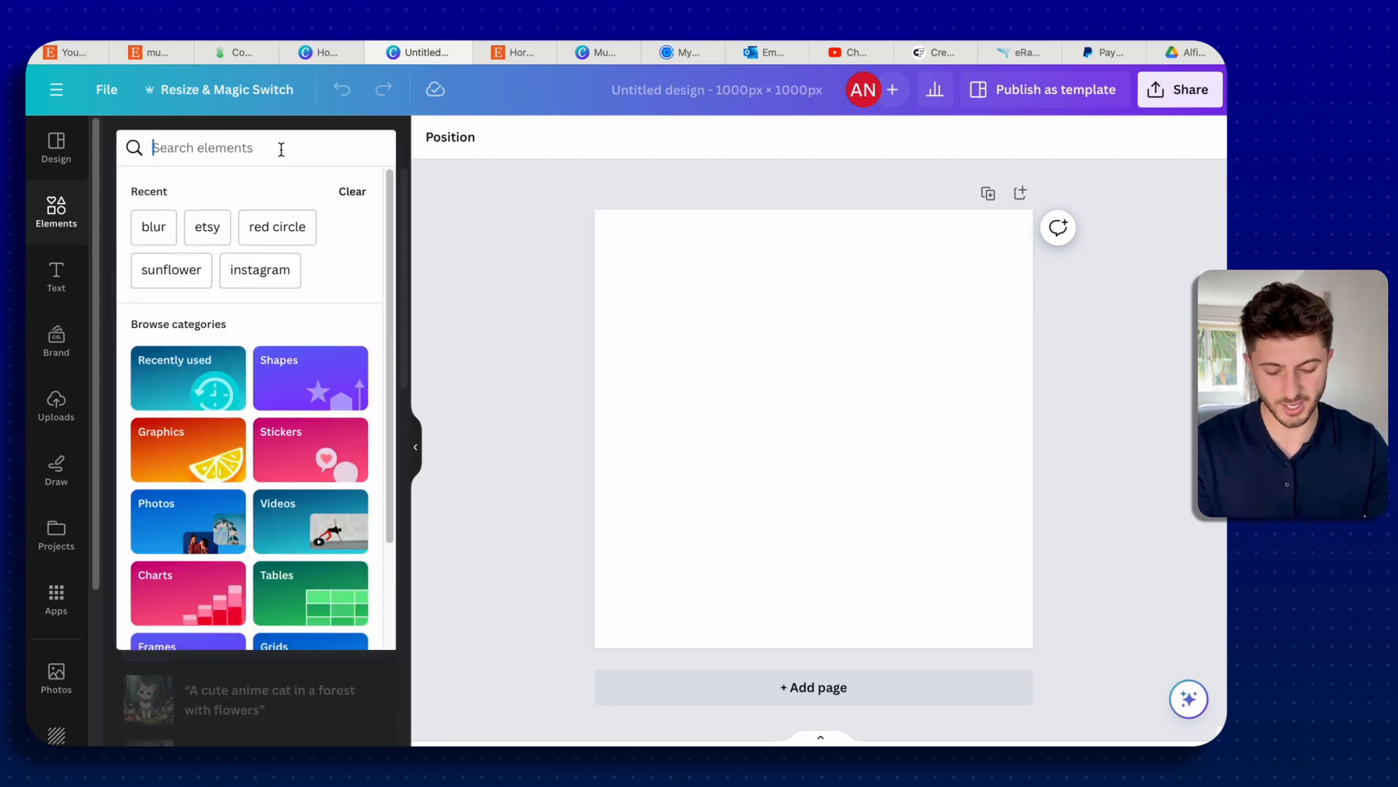
type("lion")
key("Return")
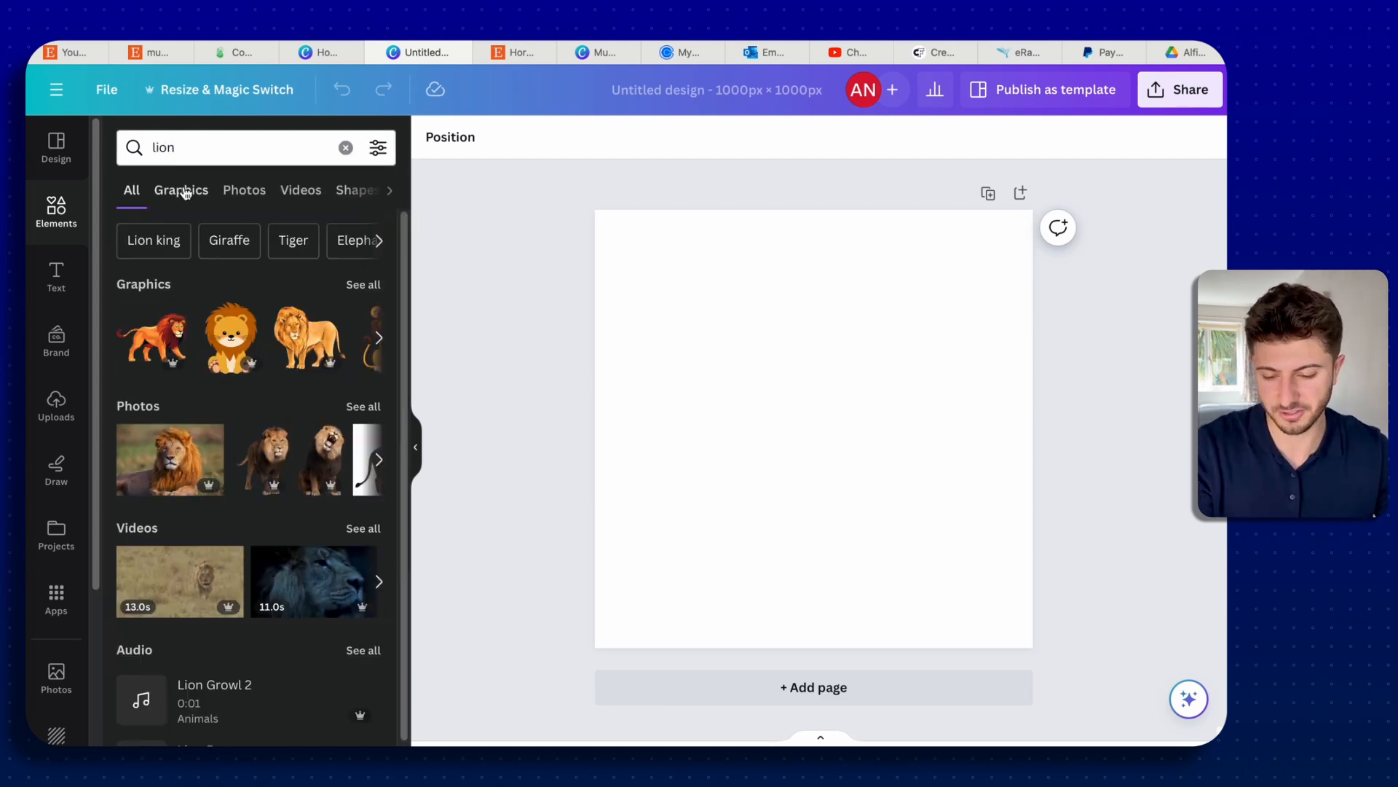
left_click(183, 192)
Step: Add the clawed paw print graphic to the page and position it centred in the upper part
scroll(230, 508, "down", 3)
scroll(230, 507, "down", 2)
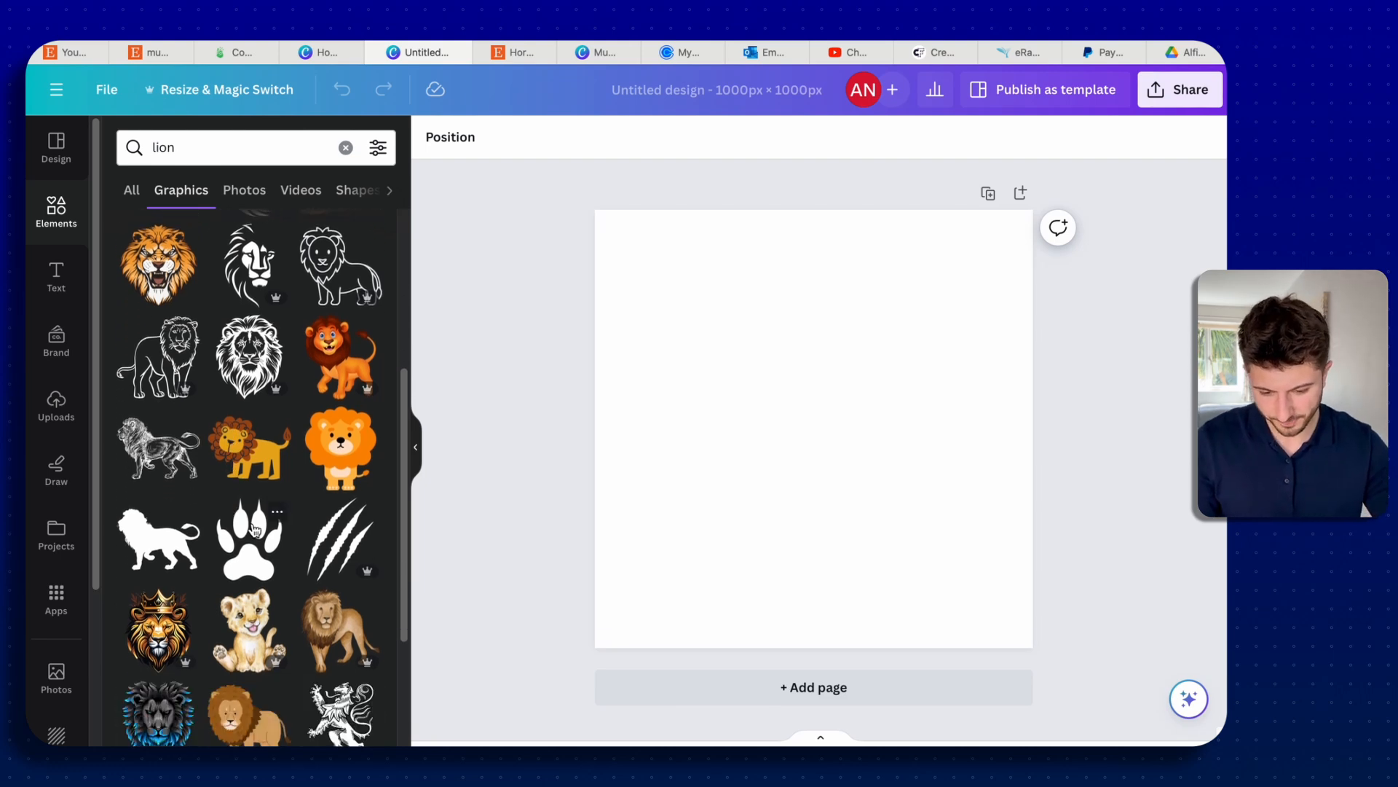
scroll(253, 528, "up", 3)
scroll(253, 528, "down", 3)
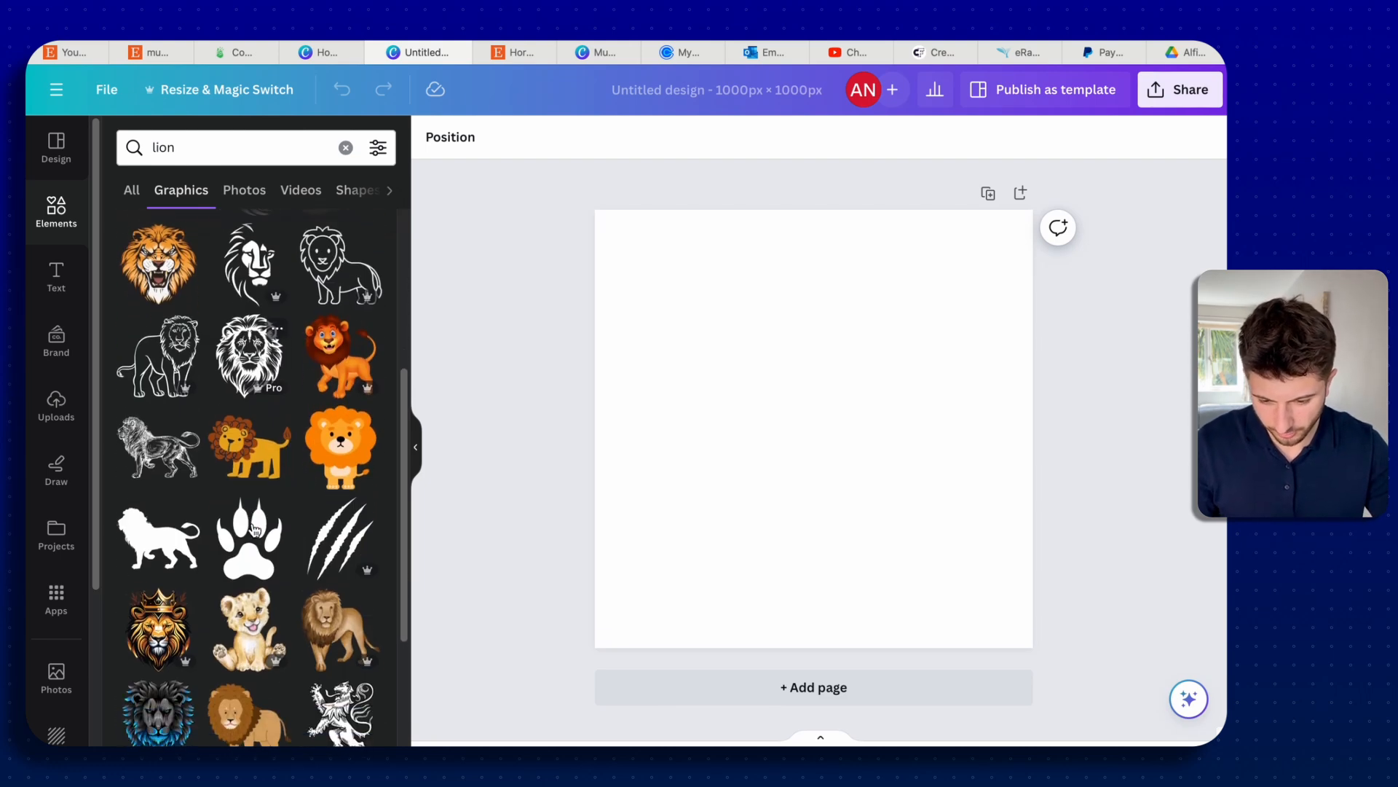
scroll(254, 529, "up", 3)
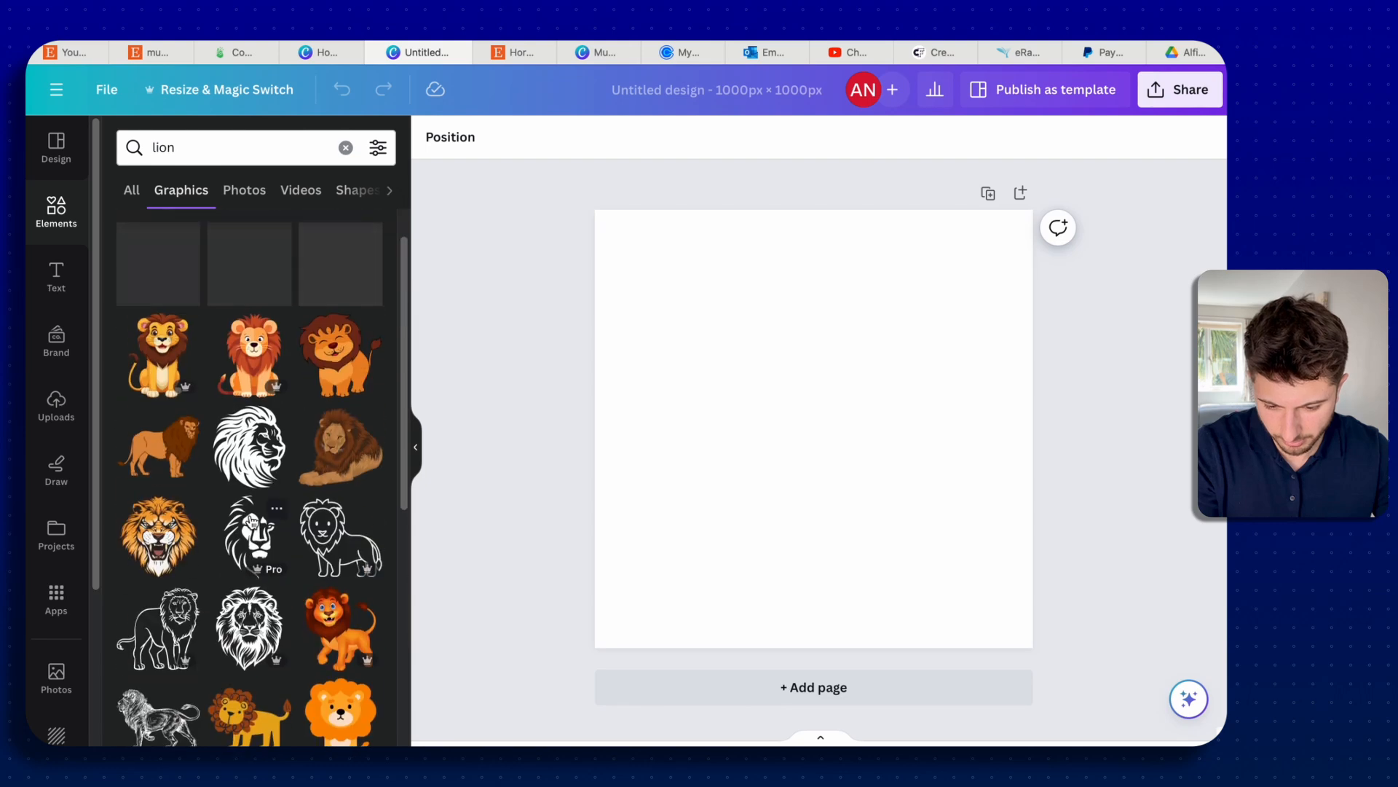
scroll(253, 521, "down", 3)
left_click(252, 521)
left_click_drag(807, 431, 783, 333)
mouse_move(854, 414)
left_mouse_down()
mouse_move(961, 484)
mouse_move(932, 514)
mouse_move(827, 412)
left_mouse_up()
left_click(527, 353)
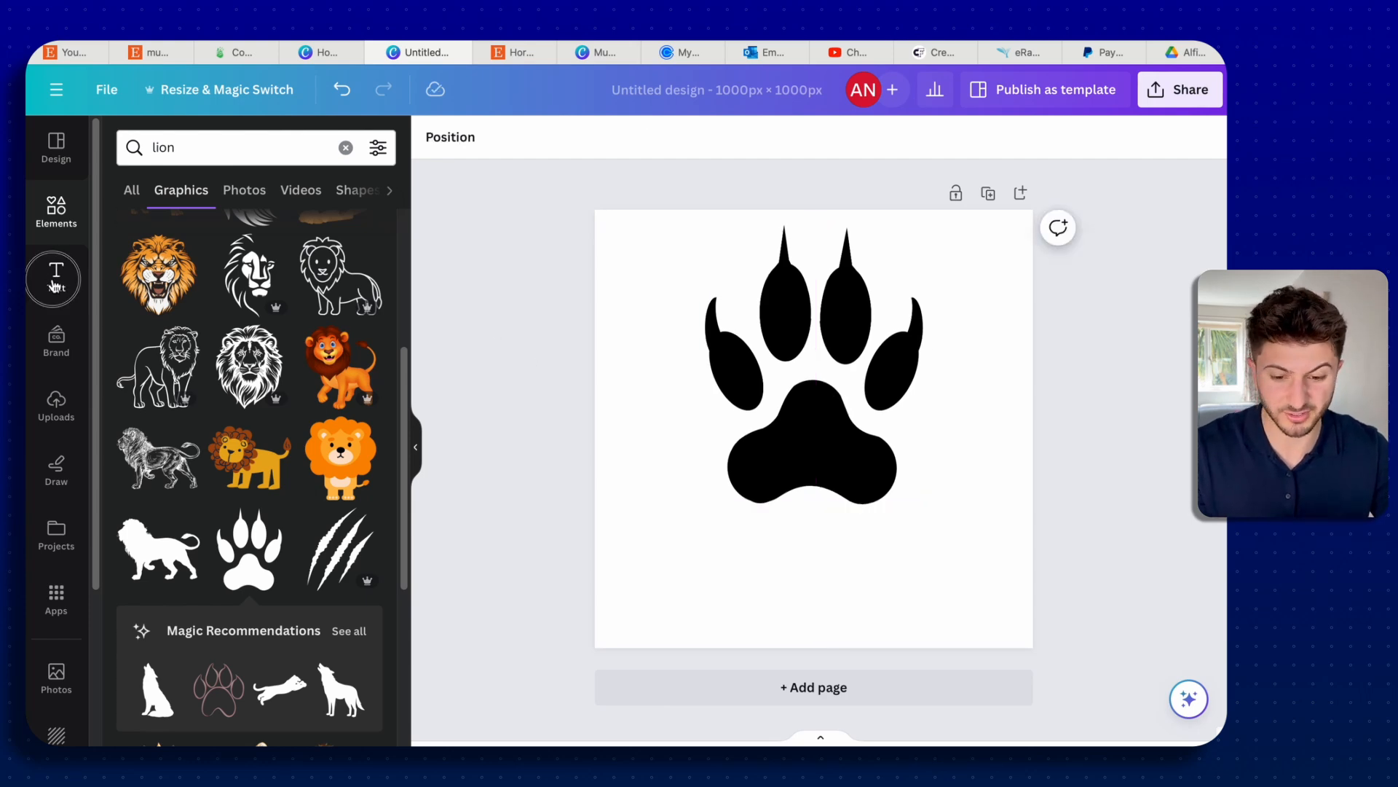
Step: Add a text box reading "LIONS" centred below the paw print
left_click(56, 277)
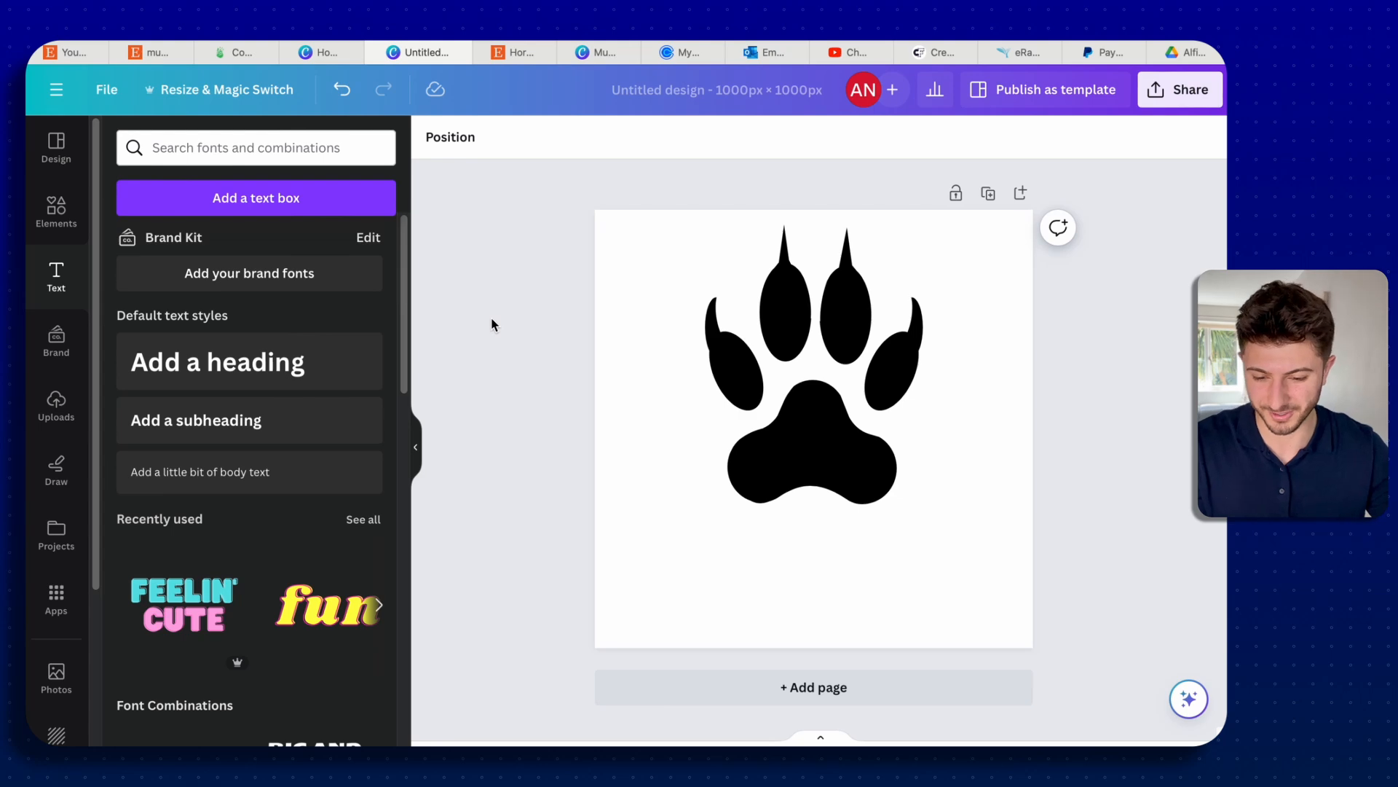
left_click(277, 200)
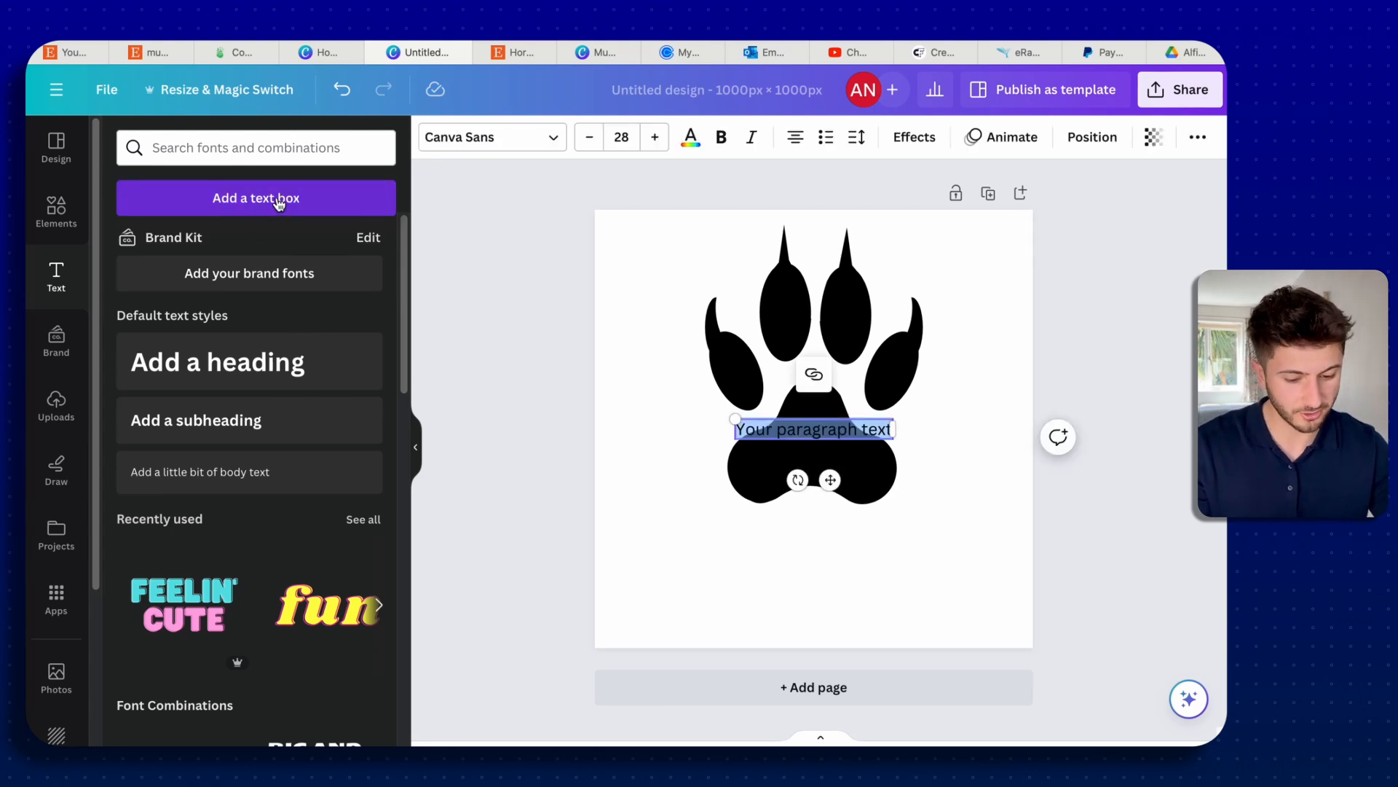
left_click_drag(830, 479, 834, 601)
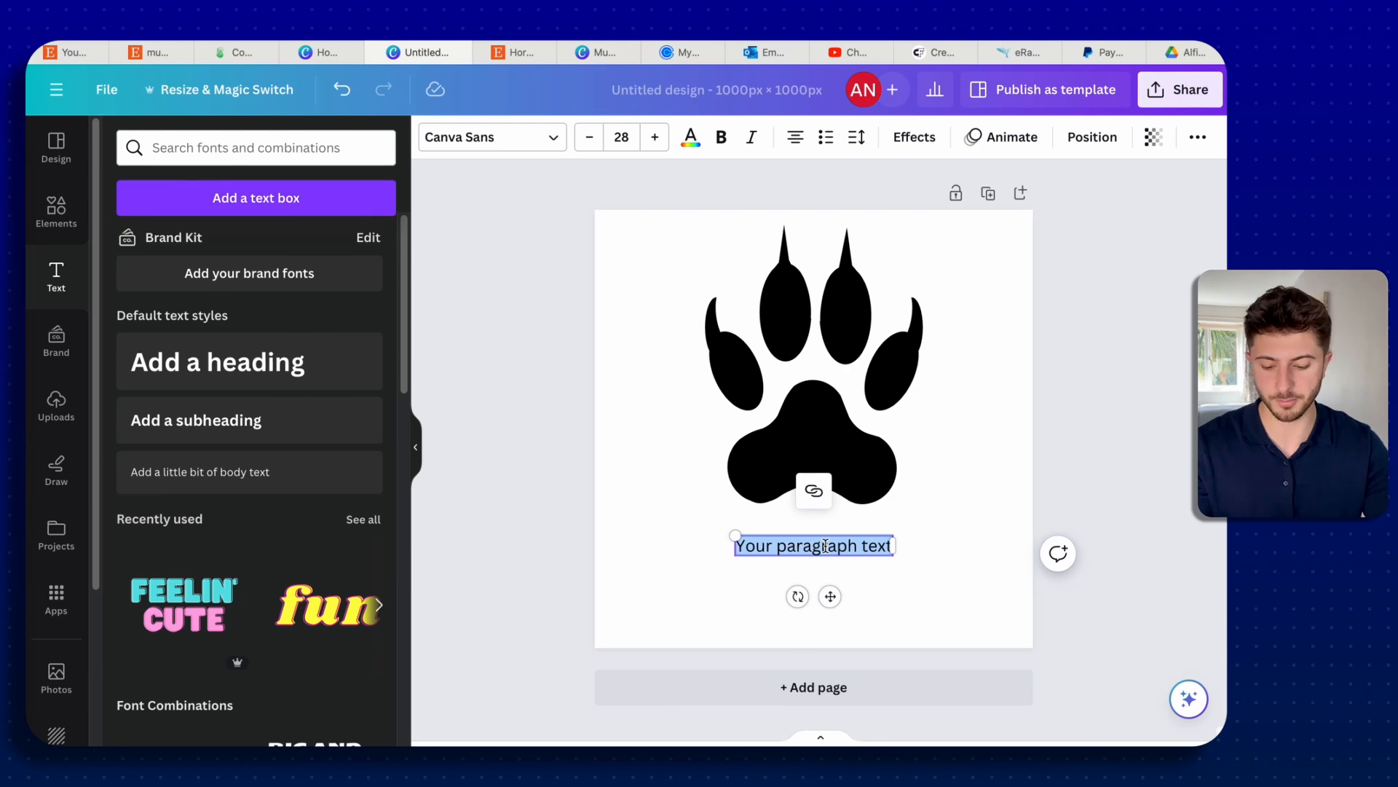
type("LIONS")
Step: Duplicate the "LIONS" text and change the copy beneath it to "BECAUSE PEOPLE"
key("ctrl+d")
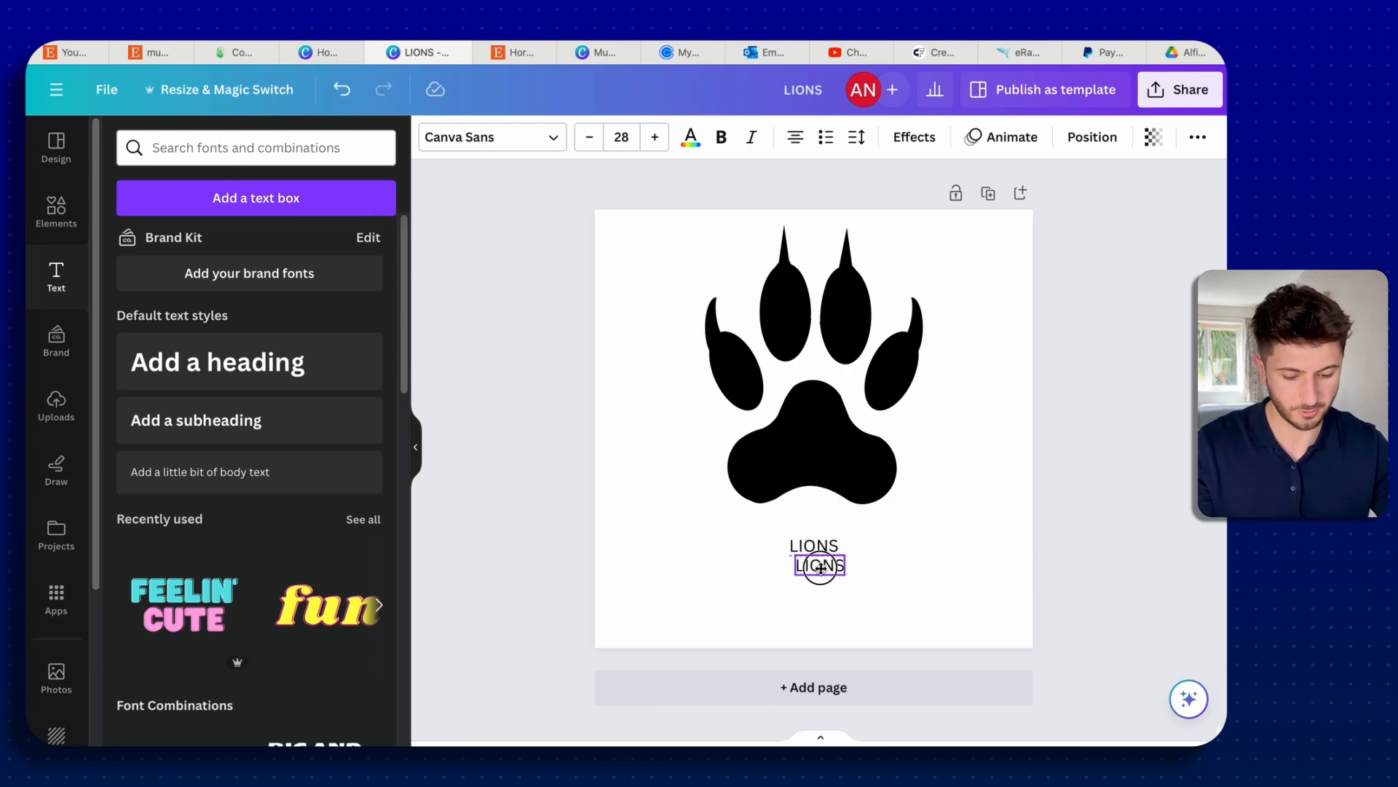
double_click(820, 567)
type("BECAUSE PEOPLE")
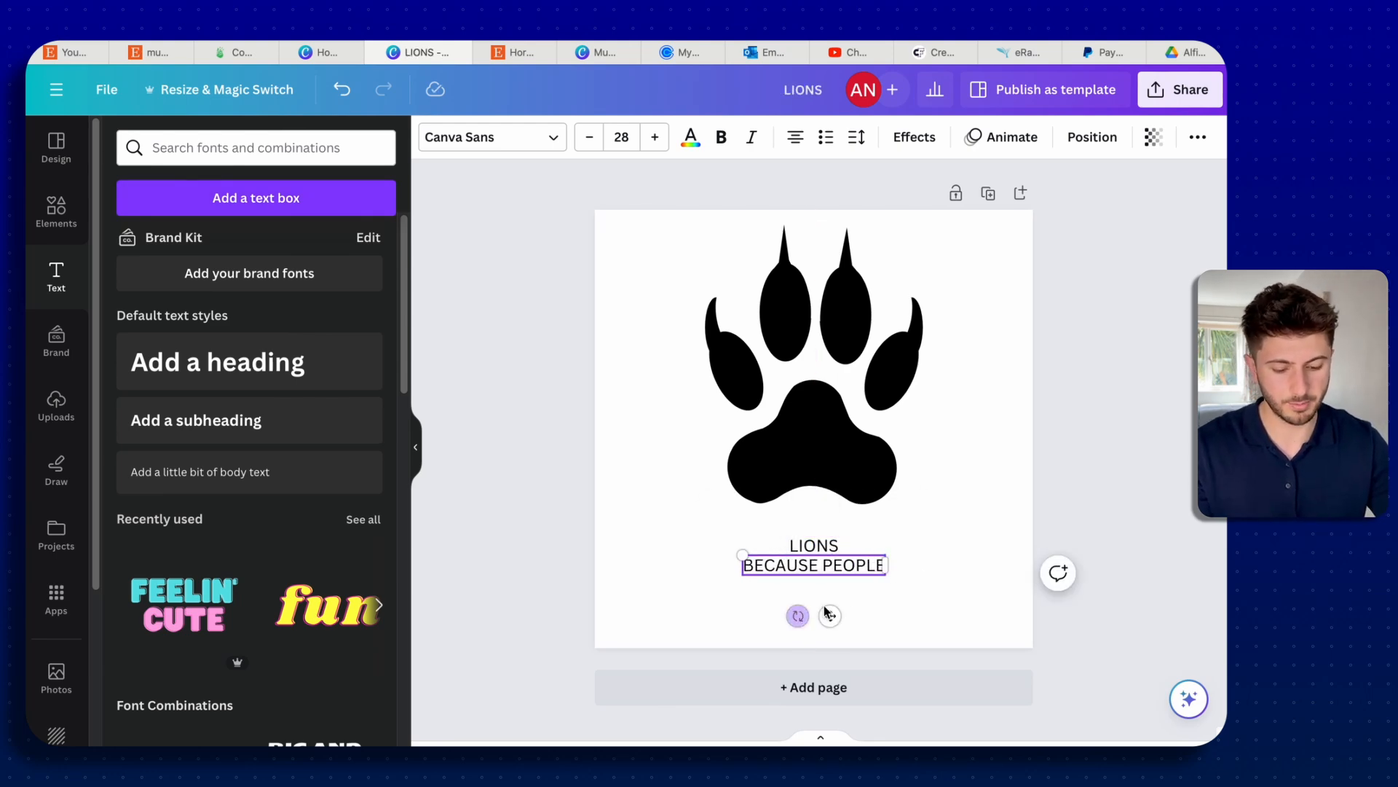
Step: Duplicate the text as a third line reading "ARE DICKS" and set all three slogan lines in the Farmhouse font
key("ctrl+d")
type("ARE DICKS")
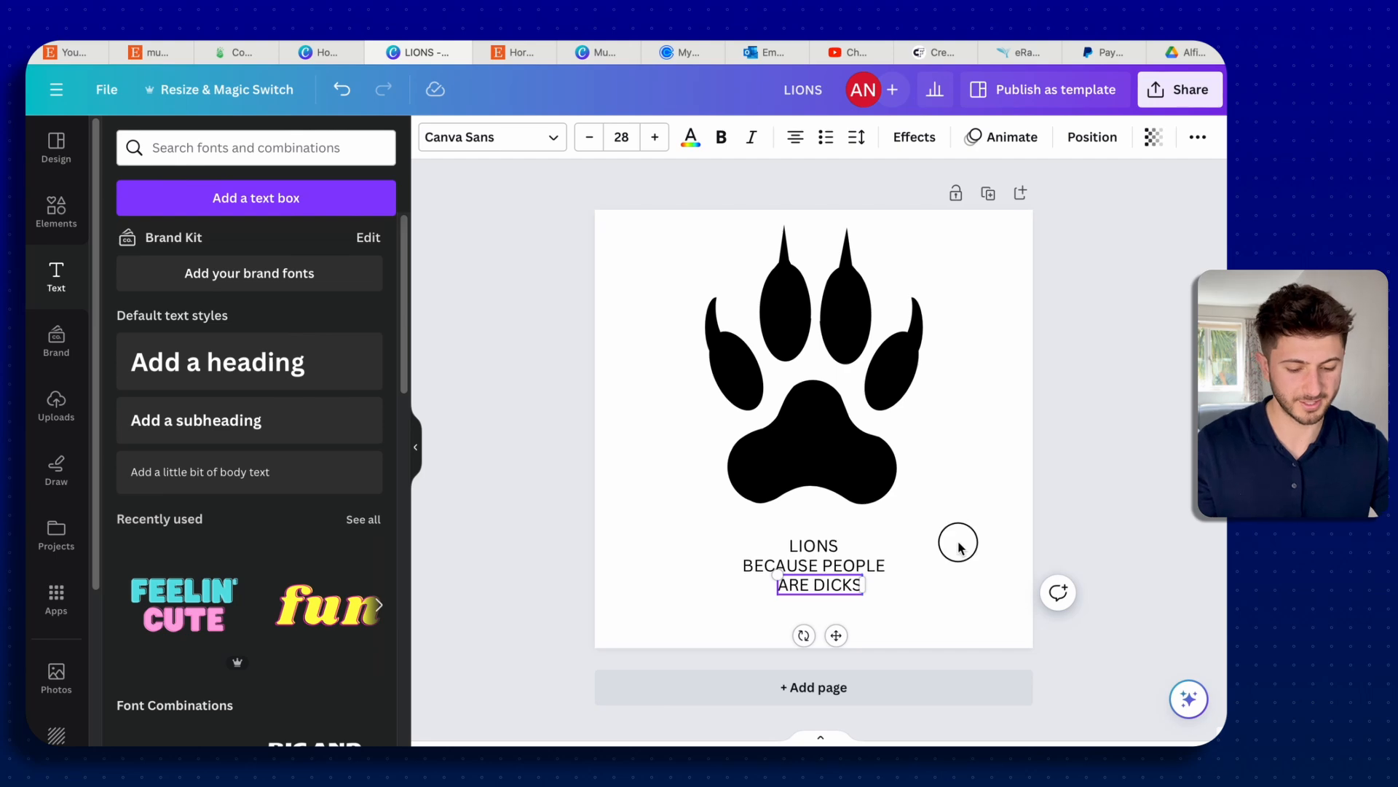
left_click_drag(958, 547, 736, 596)
left_click(550, 141)
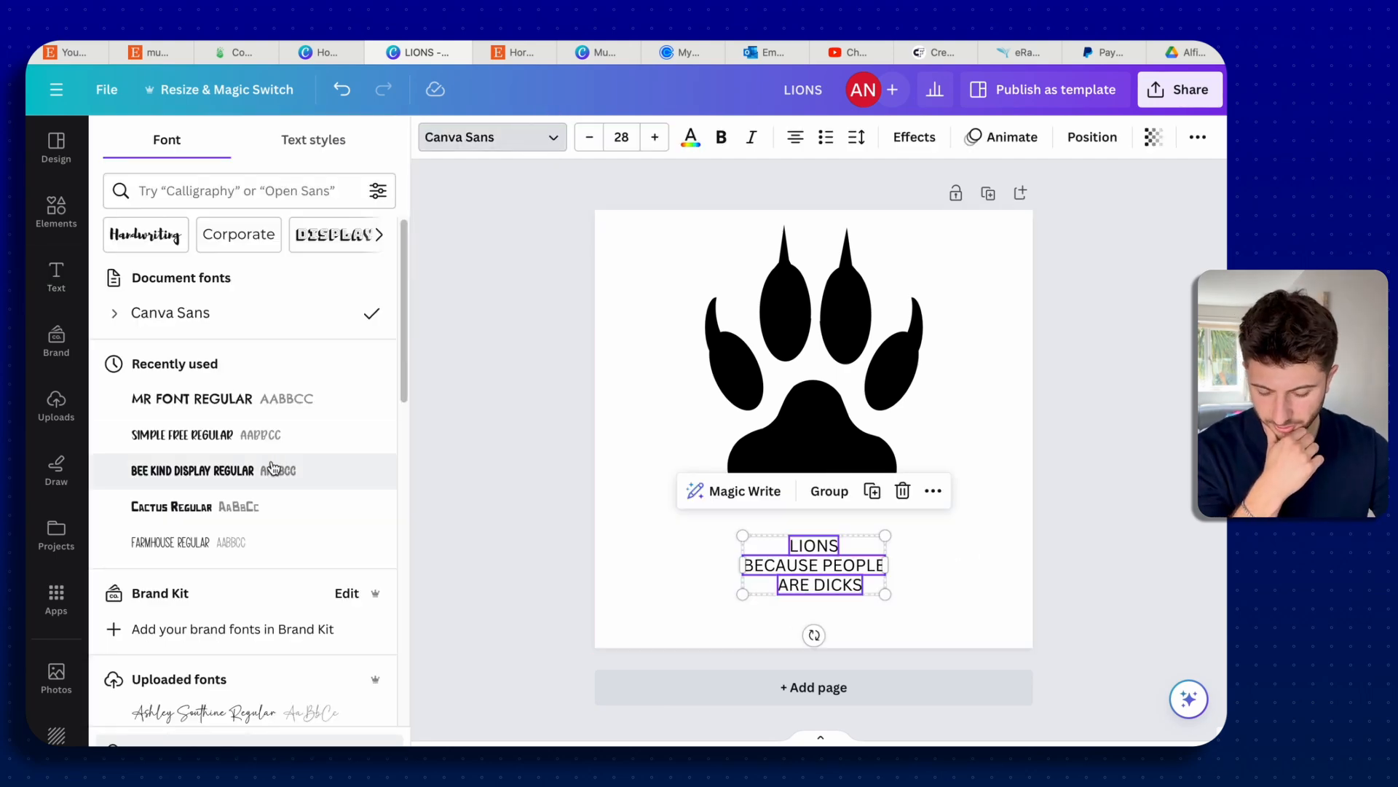
scroll(272, 466, "down", 4)
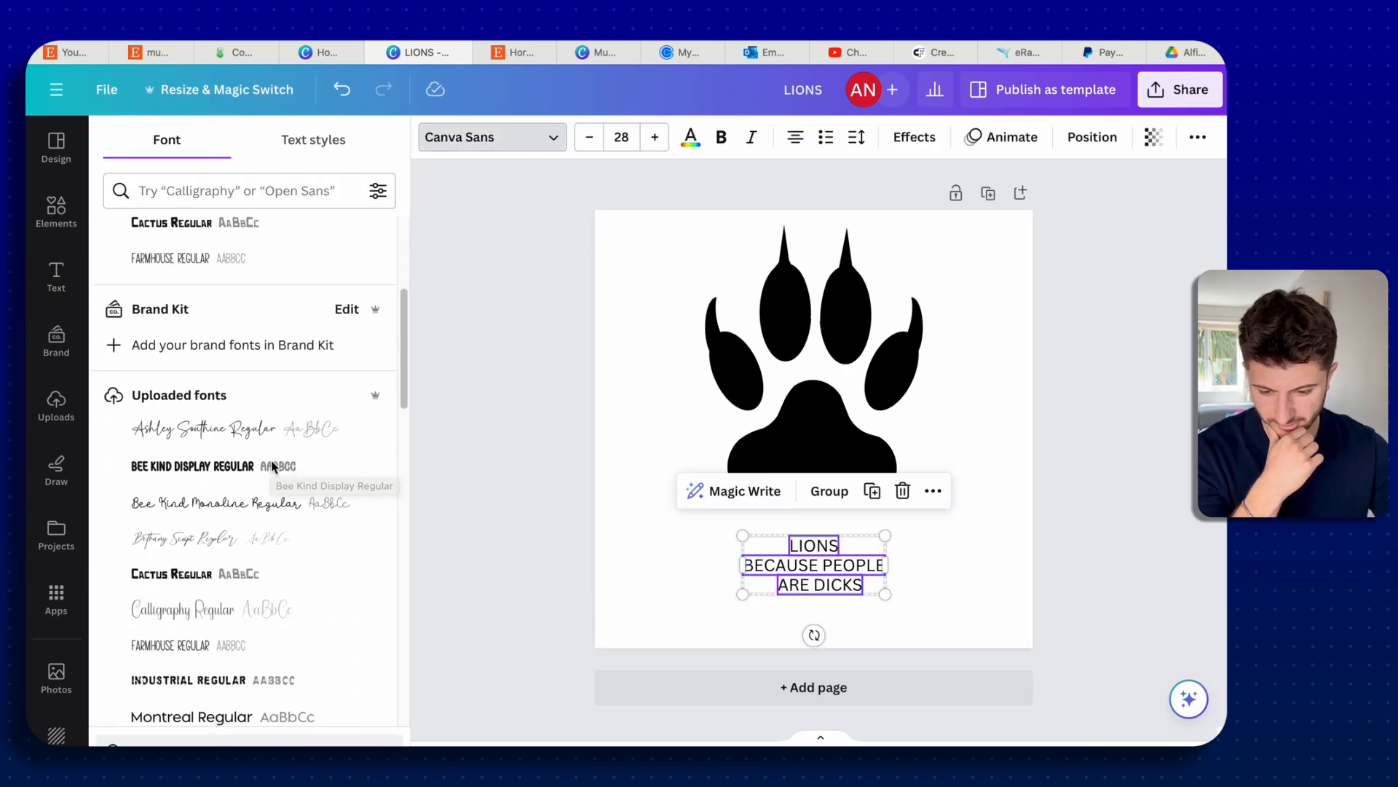
scroll(272, 467, "up", 2)
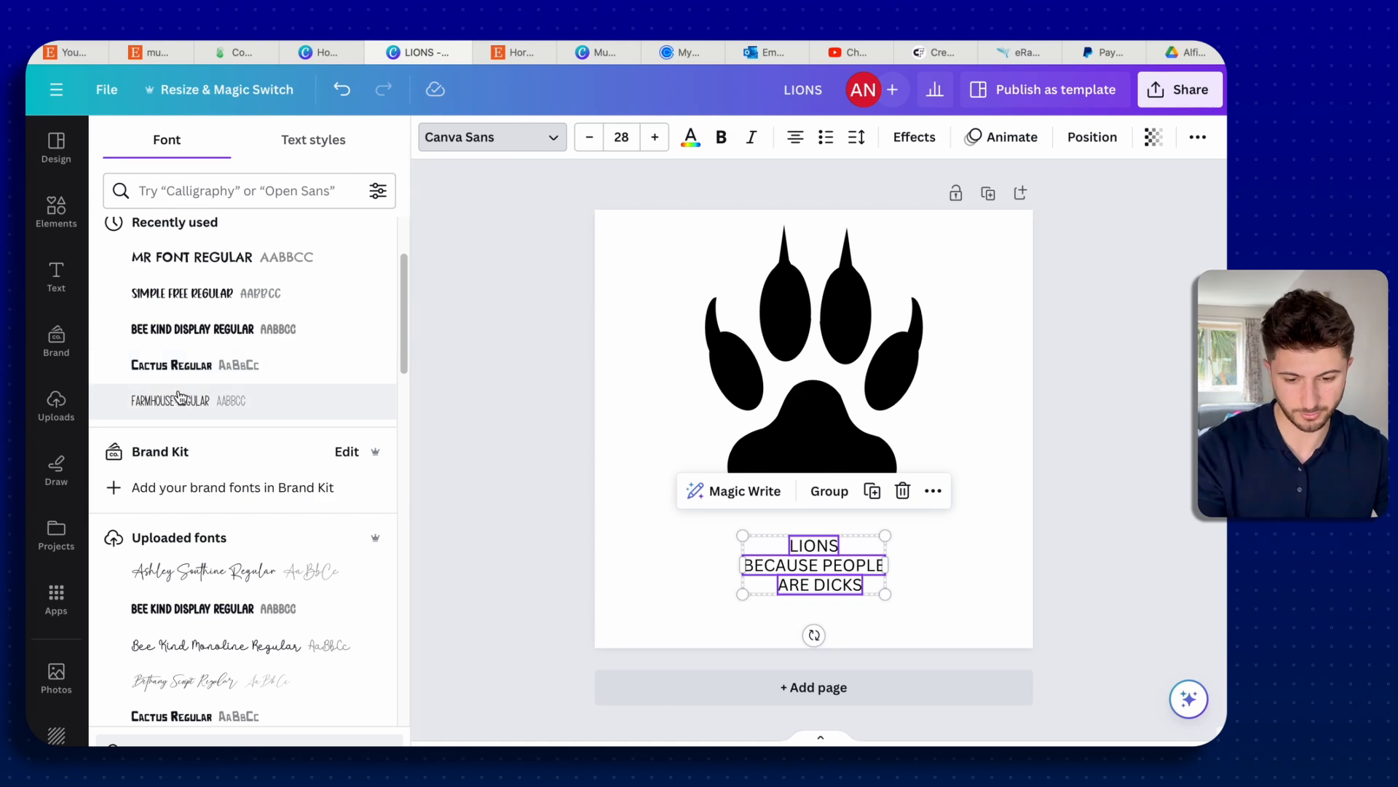
left_click(178, 400)
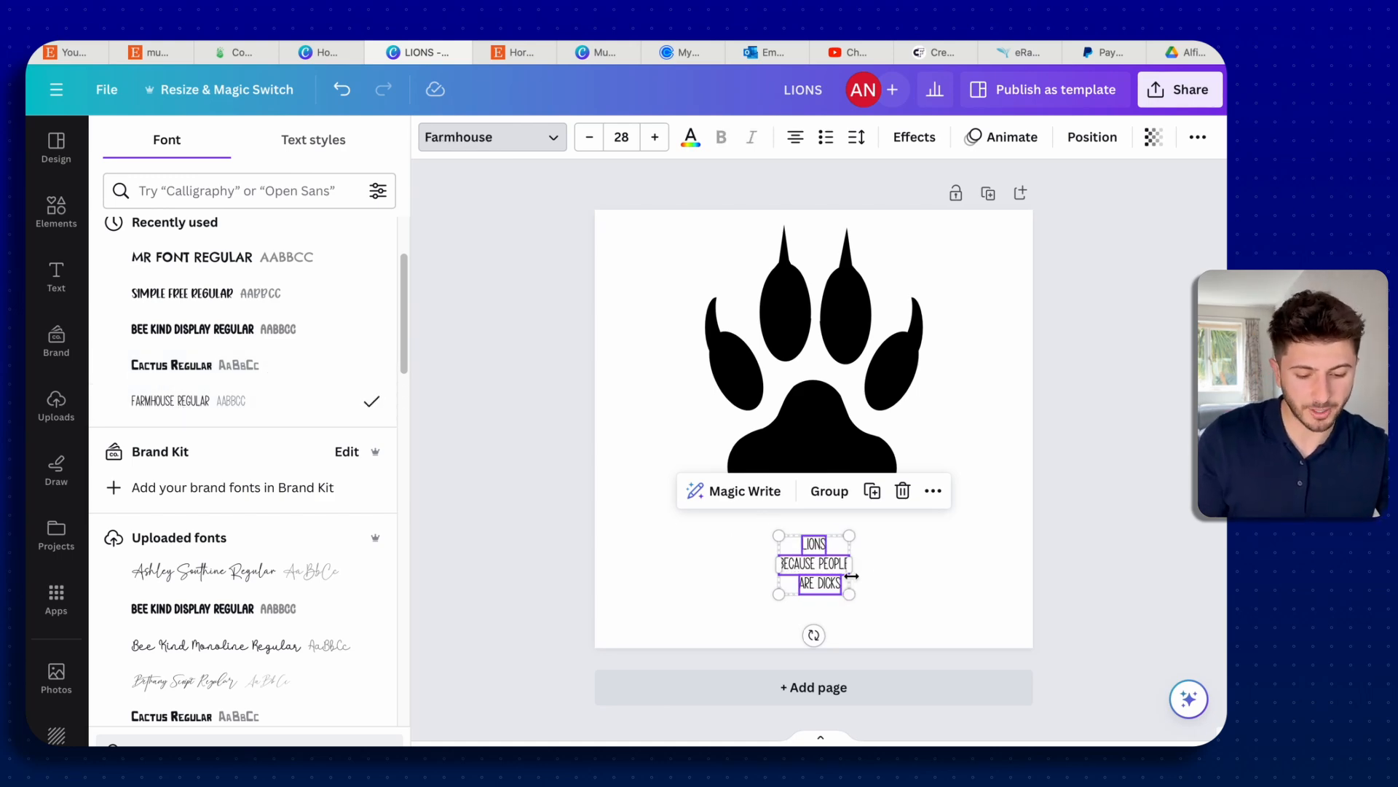
Step: Enlarge the three slogan lines together, then shrink the paw print and centre it above the text
left_click_drag(849, 594, 889, 621)
left_click_drag(777, 534, 755, 437)
left_click(821, 391)
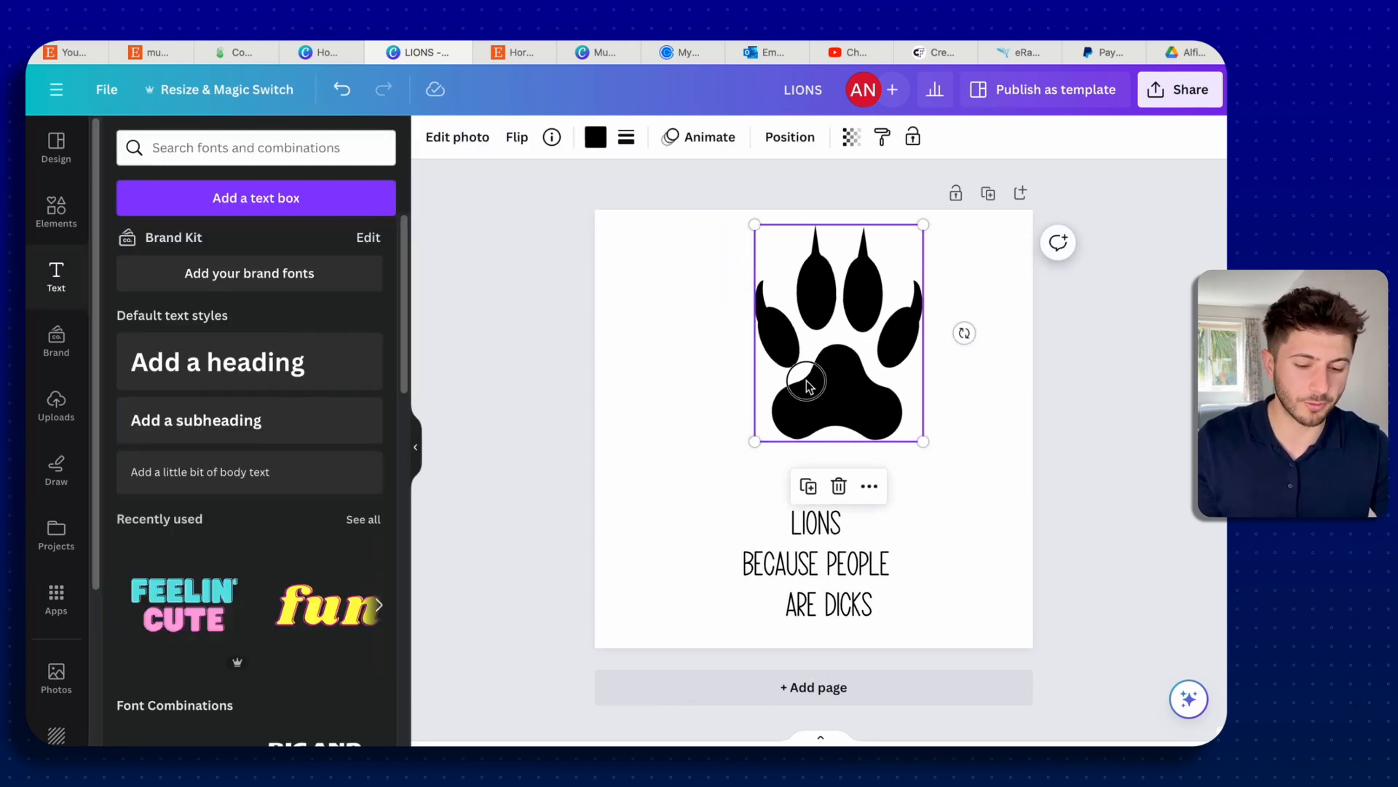
mouse_move(807, 386)
left_mouse_down()
mouse_move(767, 381)
mouse_move(786, 392)
left_mouse_up()
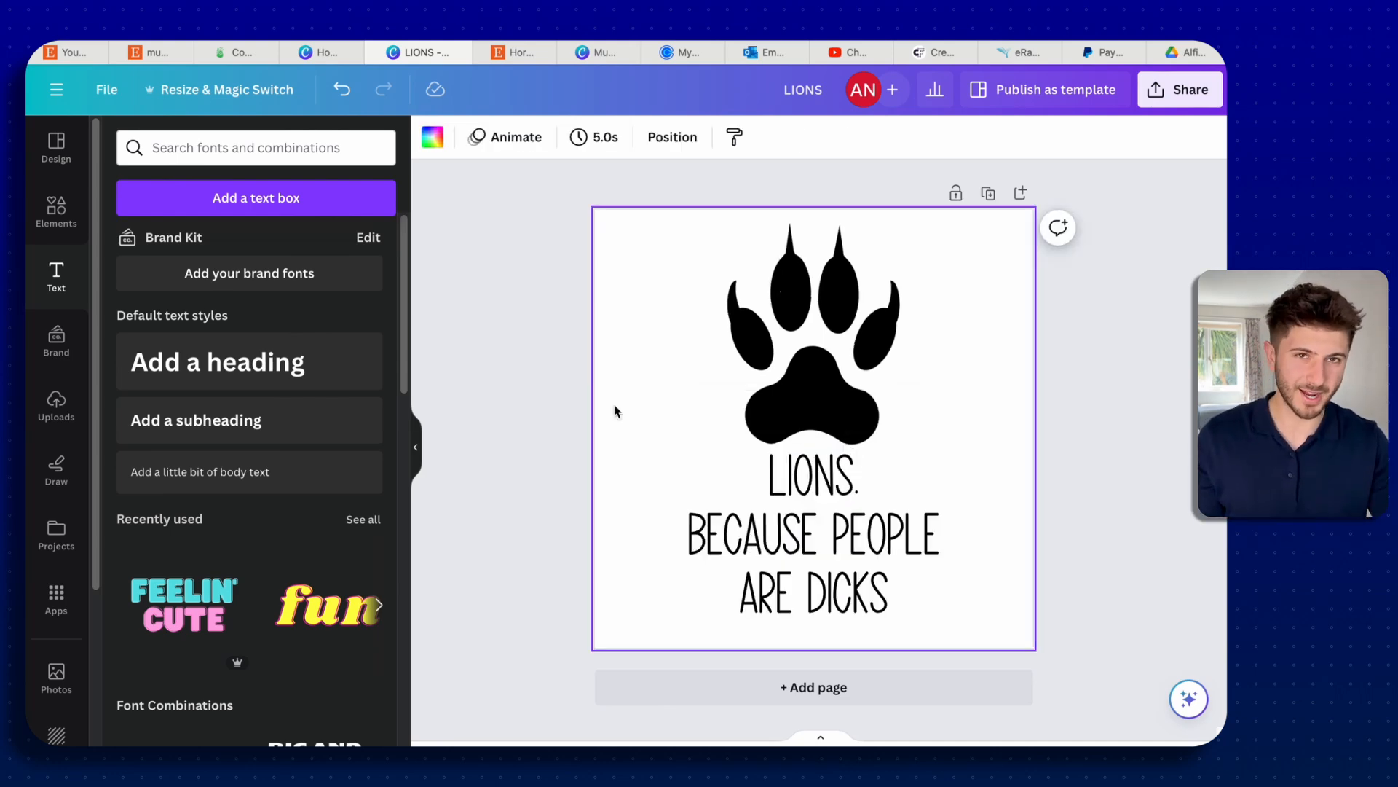
Step: Compare the design with the horse mug listing on Etsy, then return to the Canva design
left_click(526, 54)
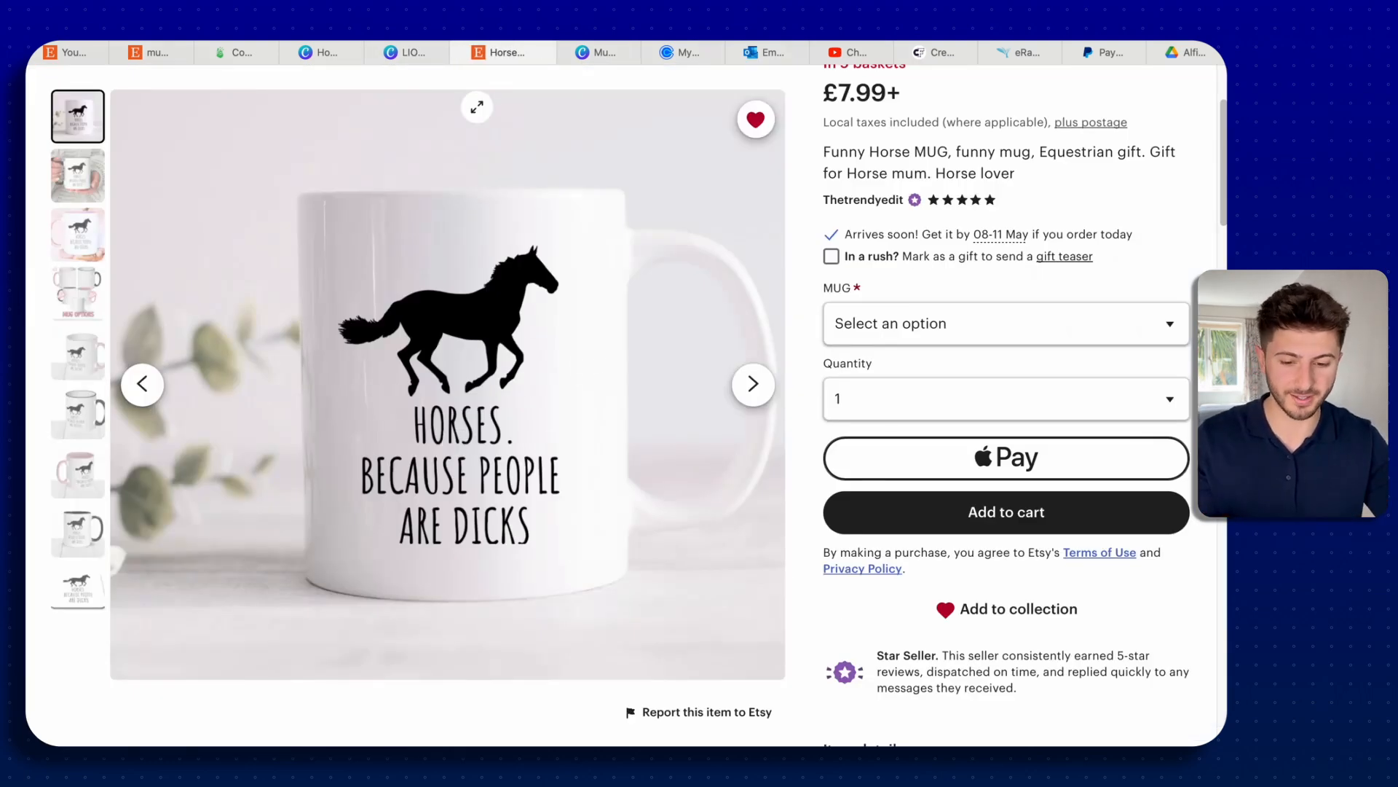
left_click(408, 52)
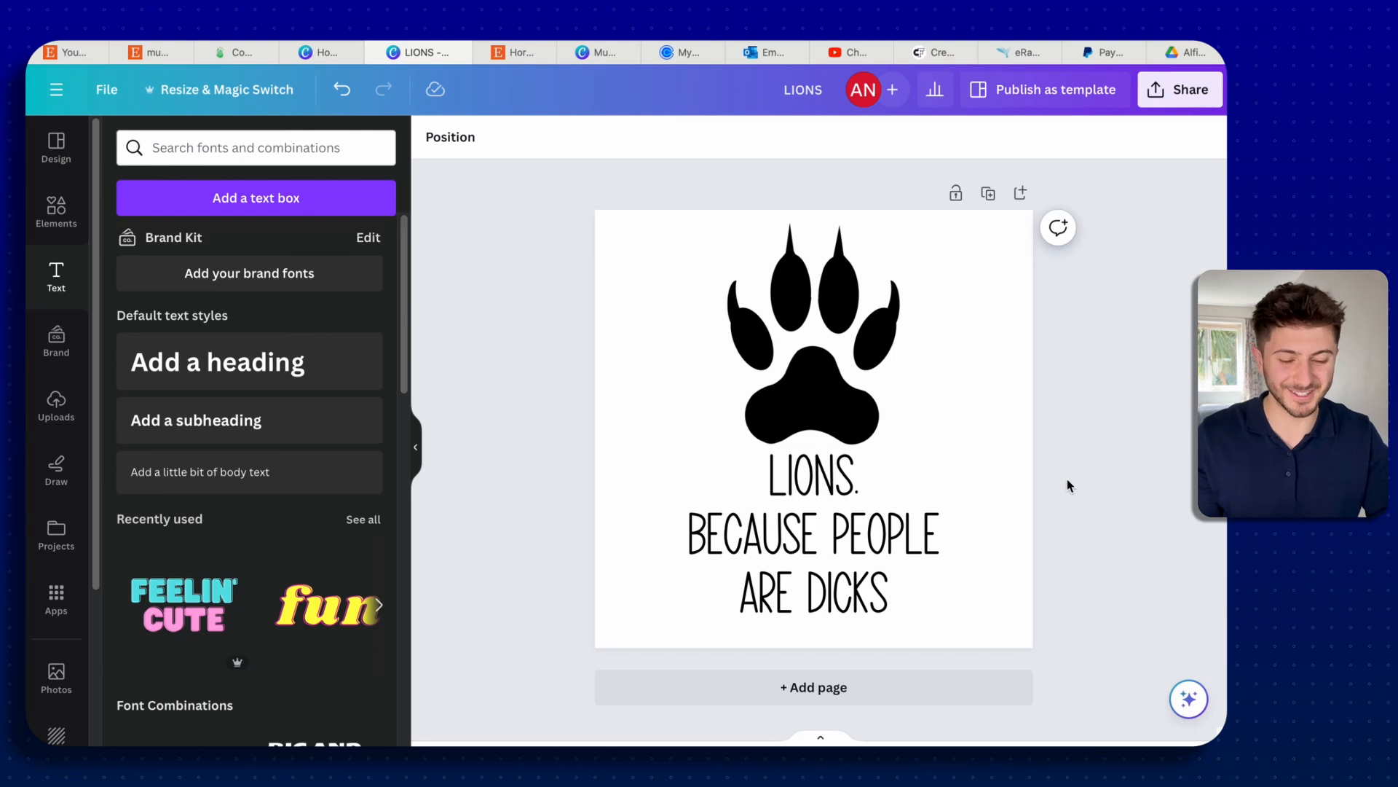
Step: Download the design as a PNG at 1.5 times size (1,500 × 1,500 px) with a transparent background
left_click(1173, 95)
left_click(938, 543)
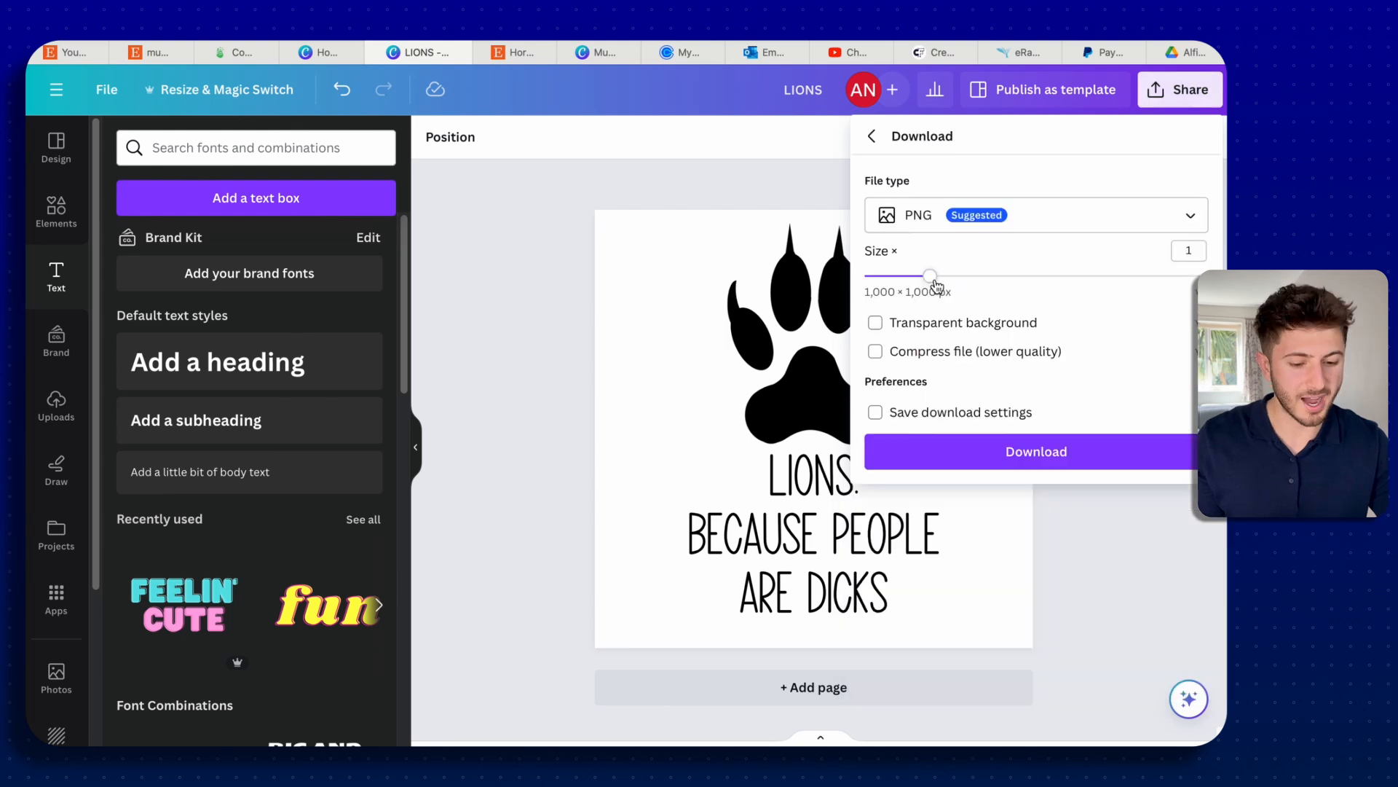
left_click_drag(932, 281, 996, 281)
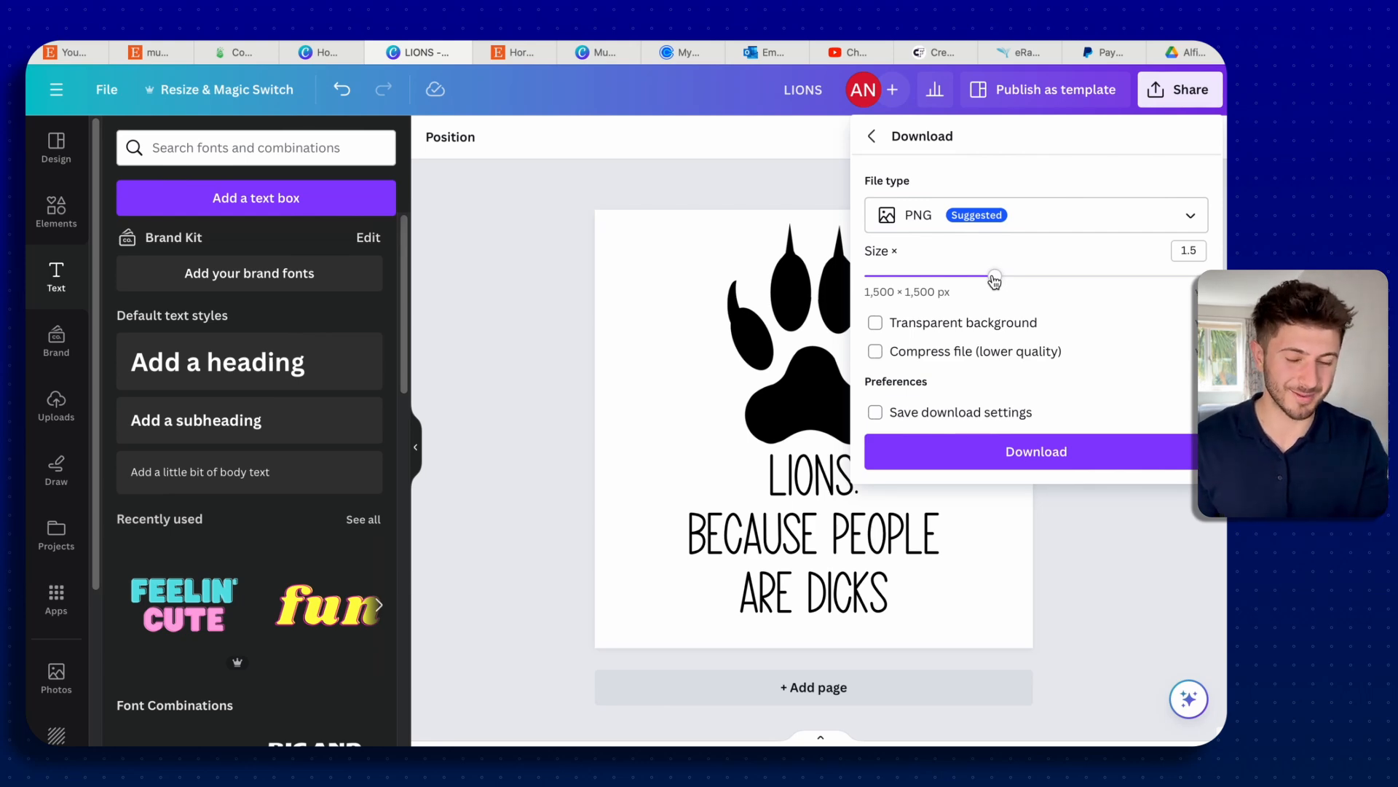
left_click(876, 325)
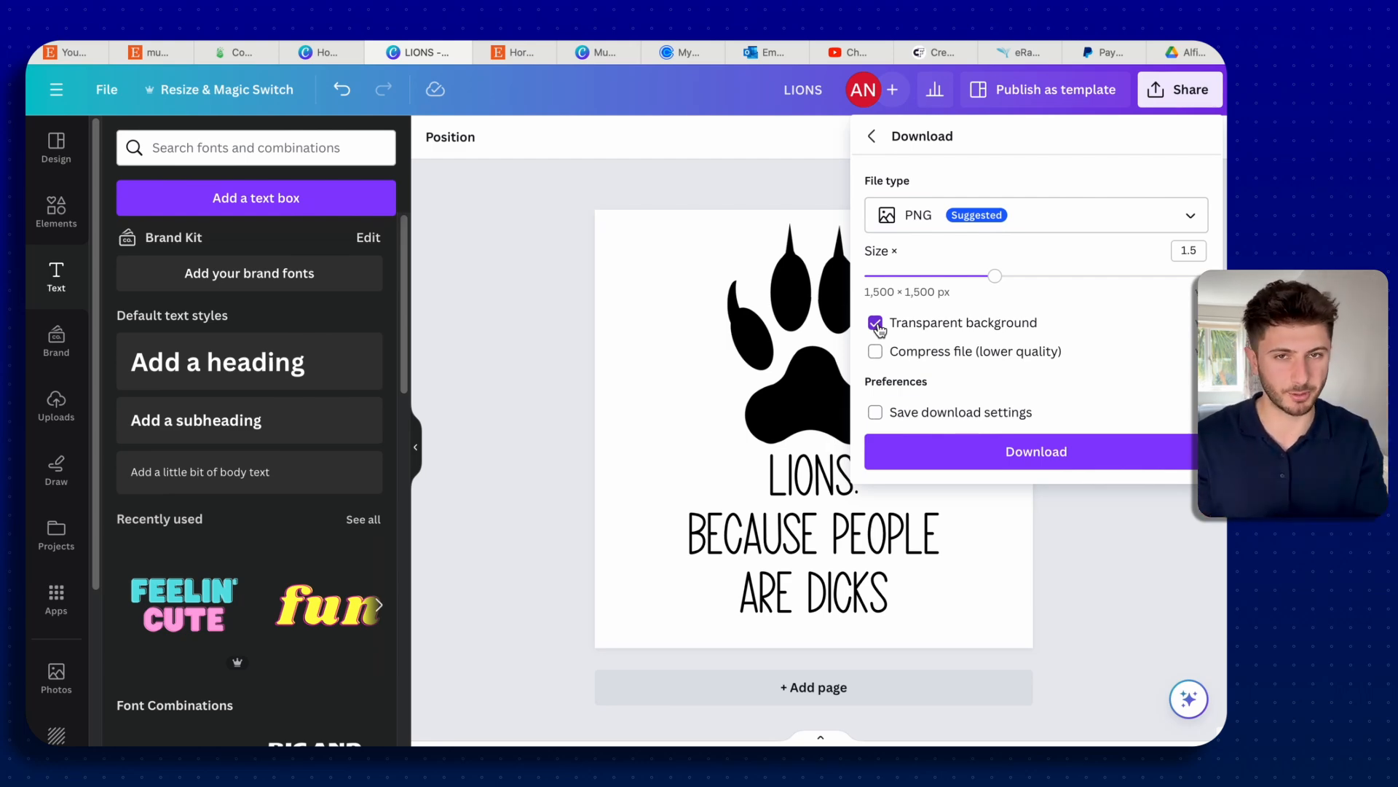
left_click(1032, 453)
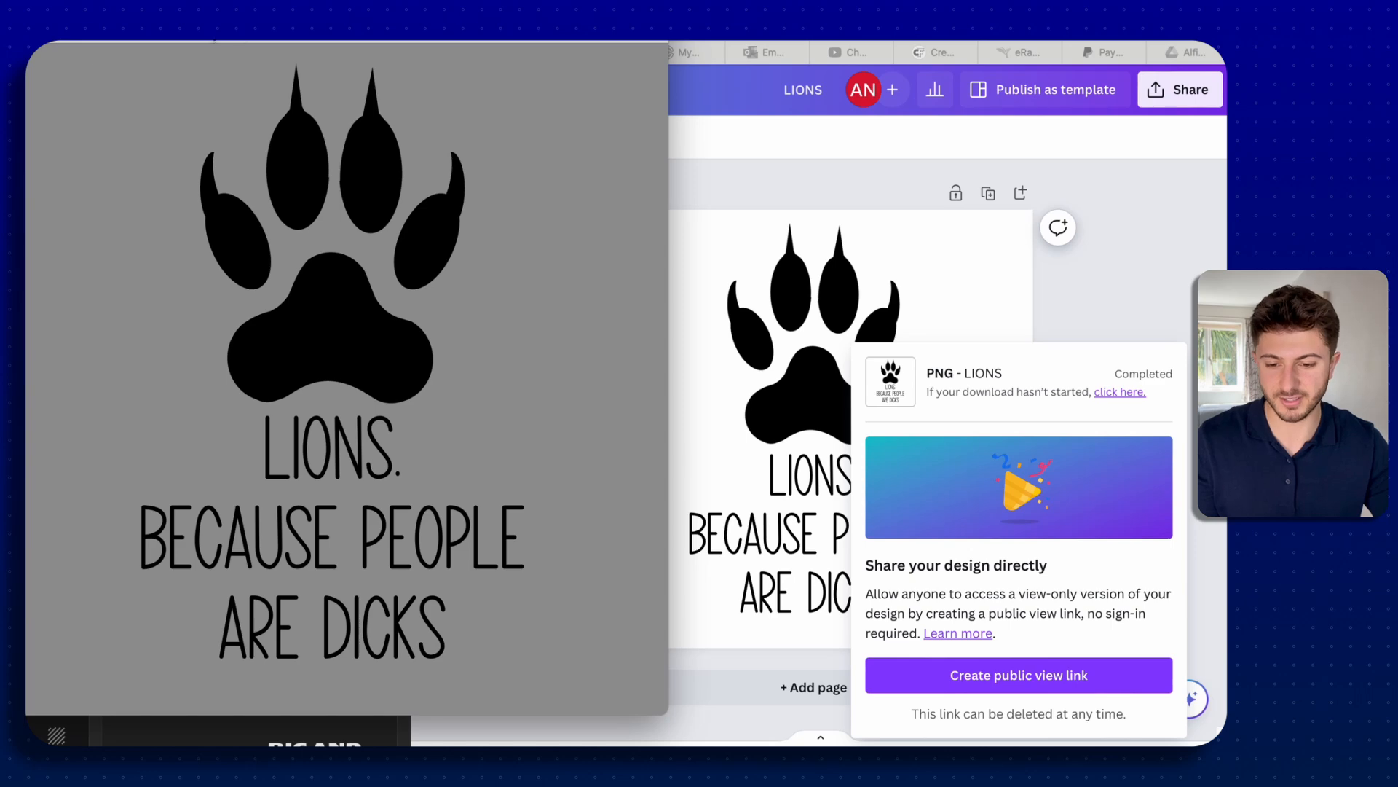
left_click(775, 191)
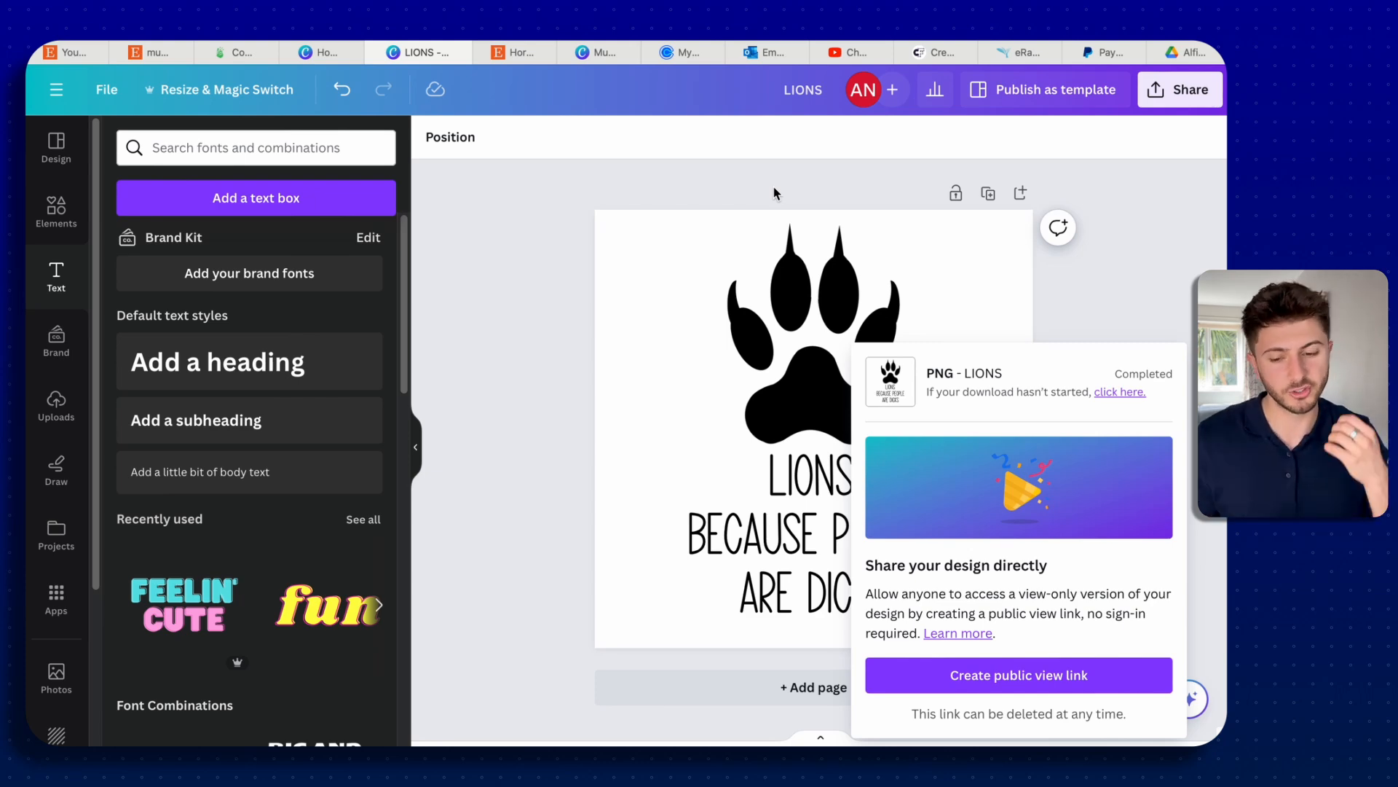
Step: Switch to Printify and browse the Mugs category of the catalog for the United Kingdom market
left_click(241, 54)
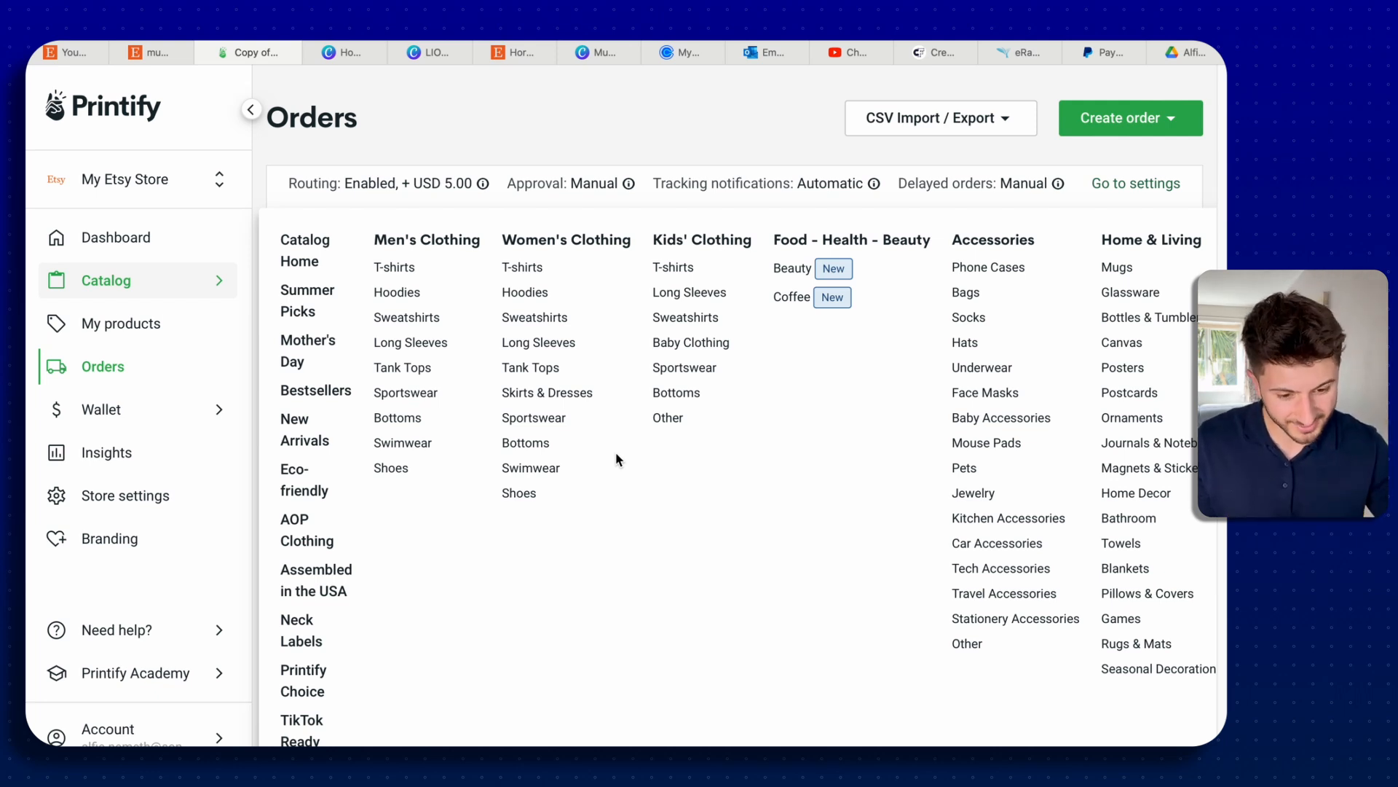
left_click(1119, 271)
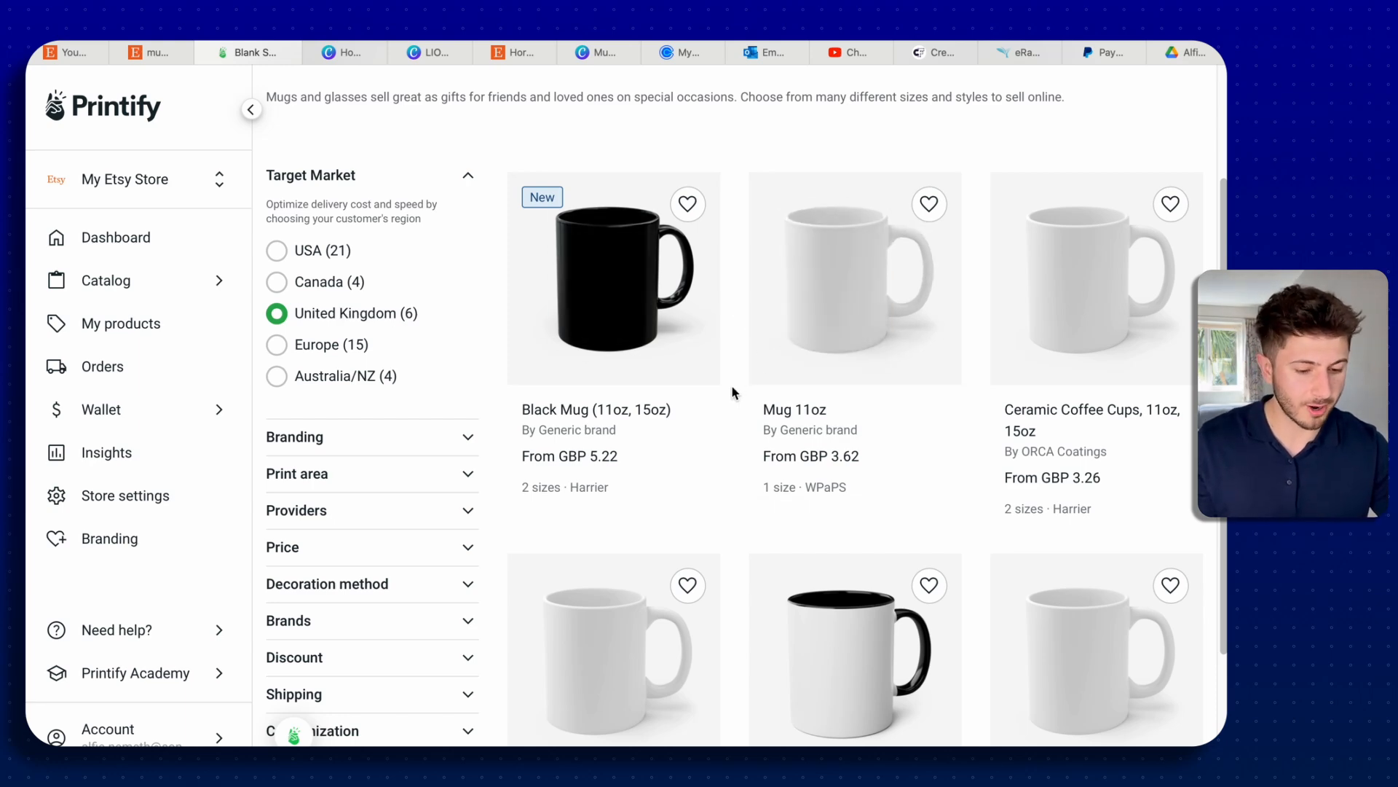
scroll(732, 391, "down", 2)
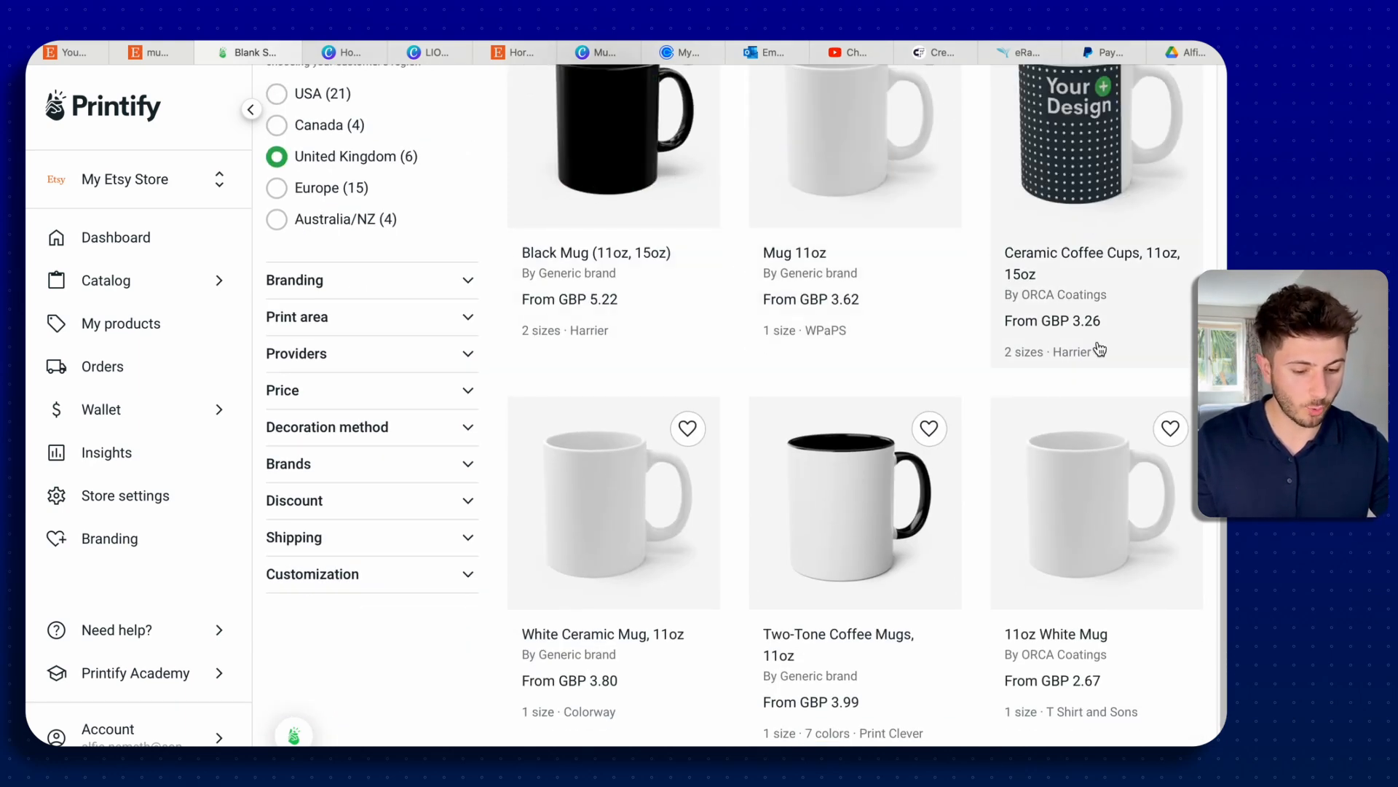
scroll(746, 516, "down", 1)
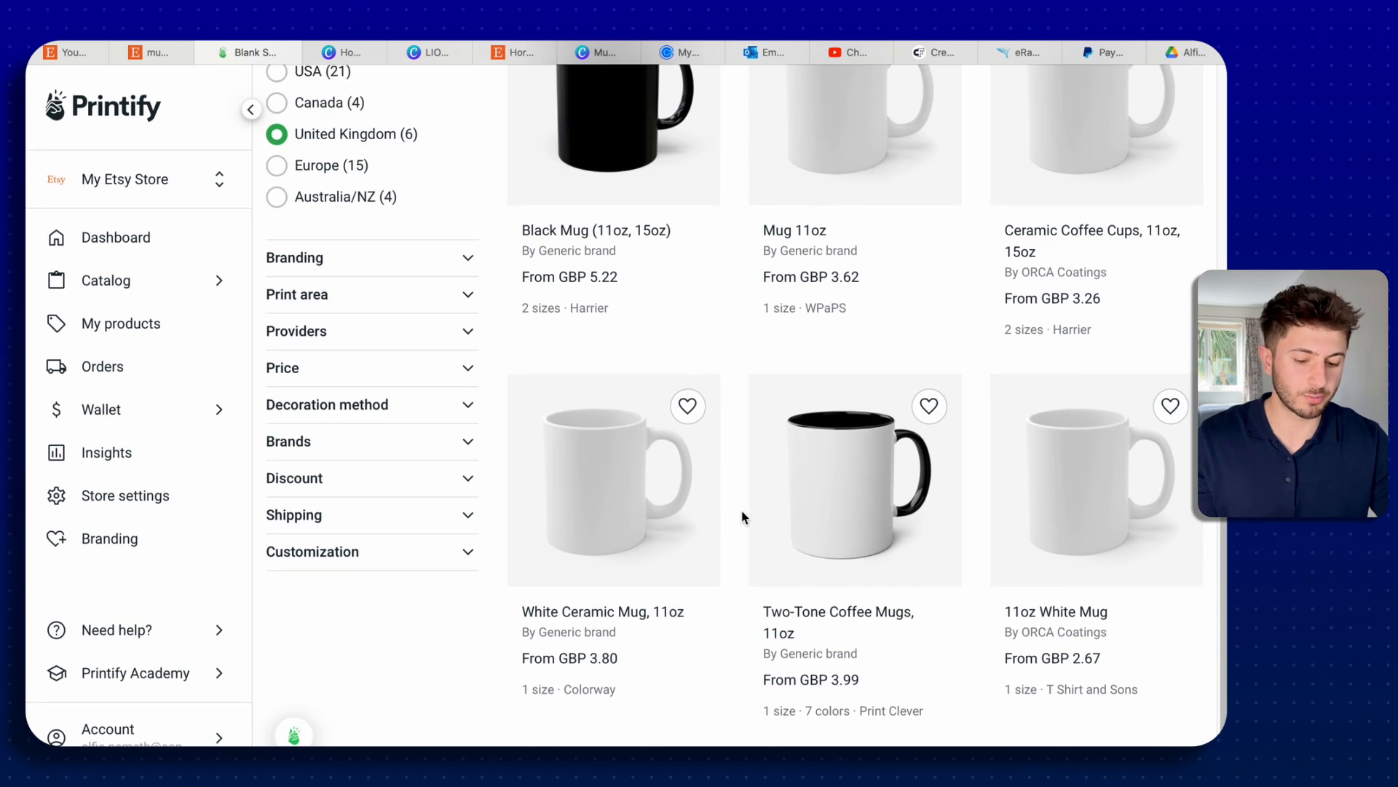
scroll(741, 514, "up", 5)
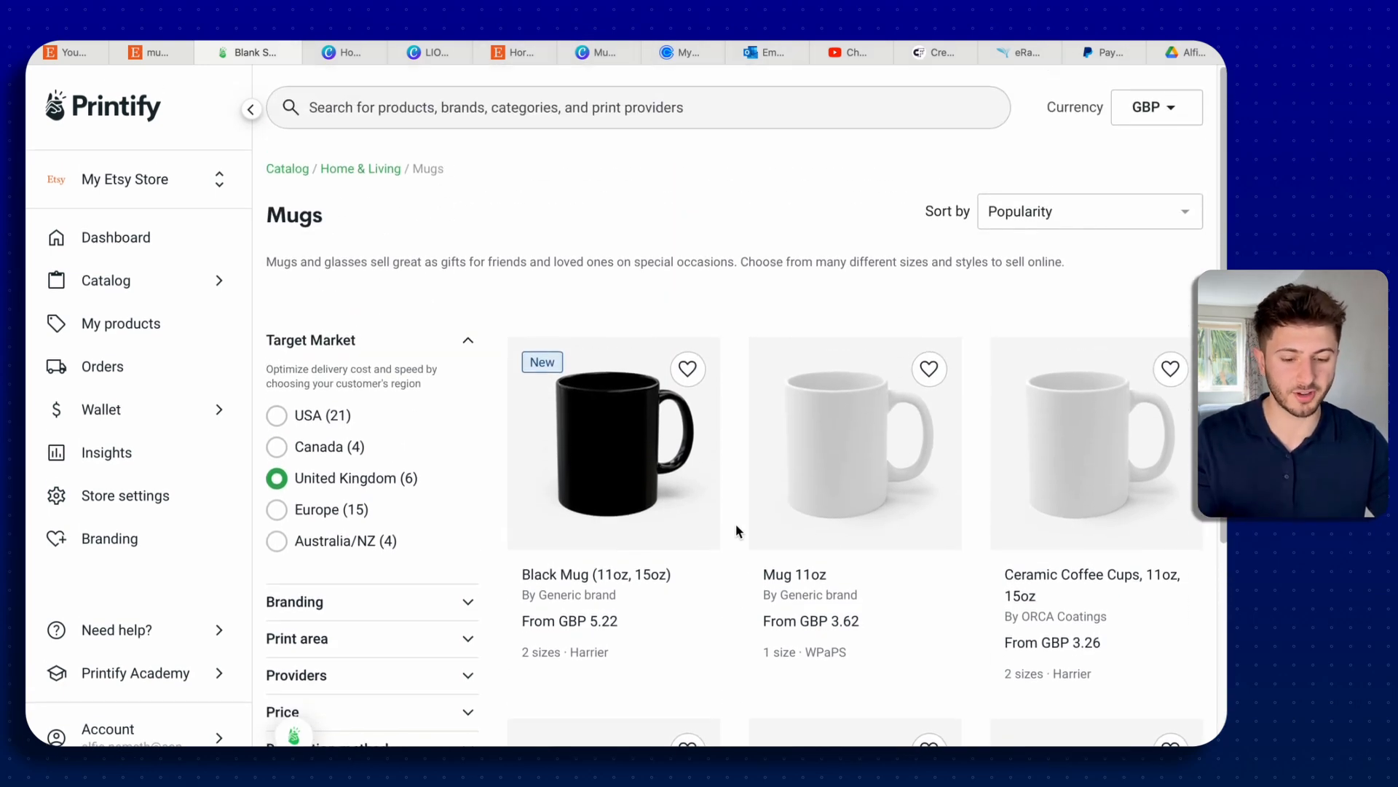
scroll(736, 531, "down", 3)
scroll(771, 274, "up", 1)
Step: Open the Mug 11oz product and examine its print providers' ratings, prices, shipping costs and production times
left_click(771, 275)
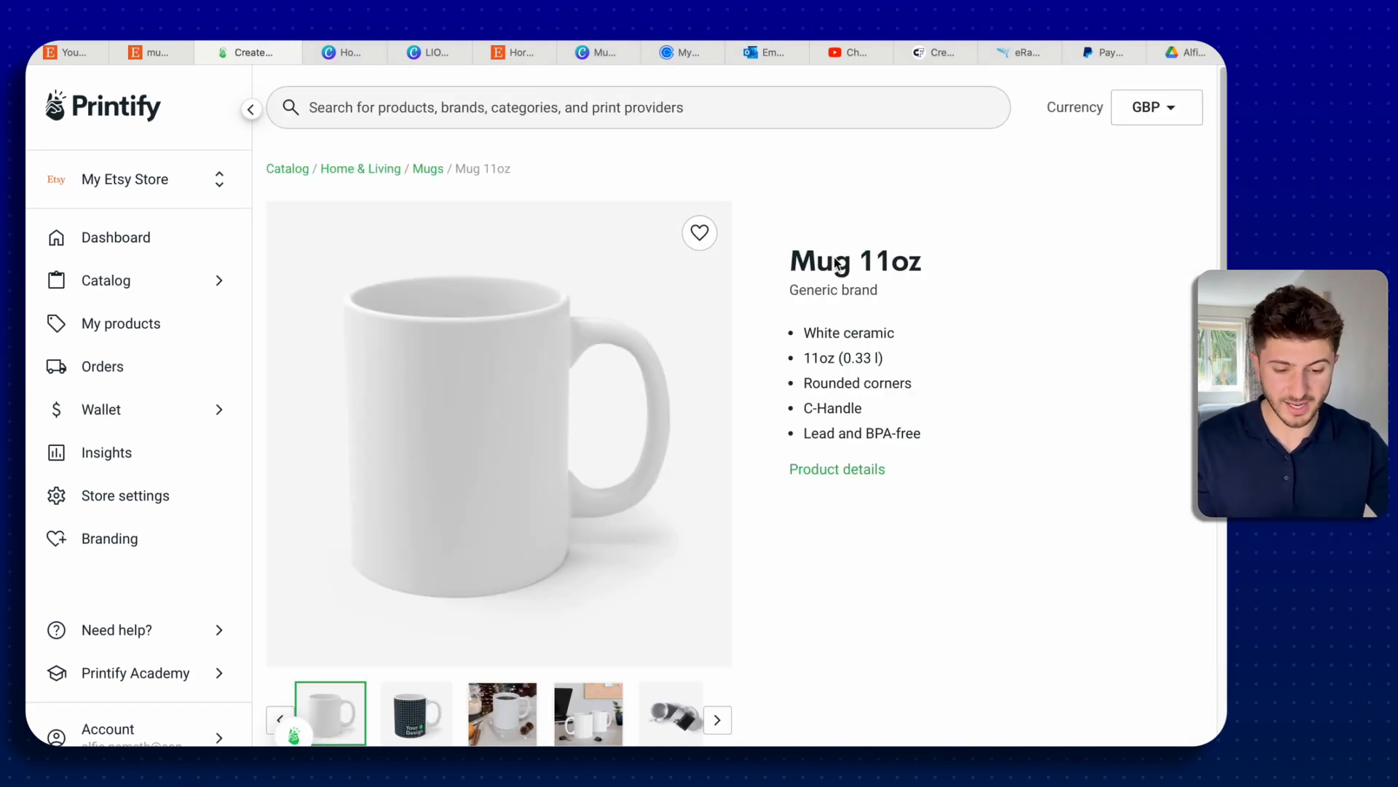
scroll(771, 490, "down", 7)
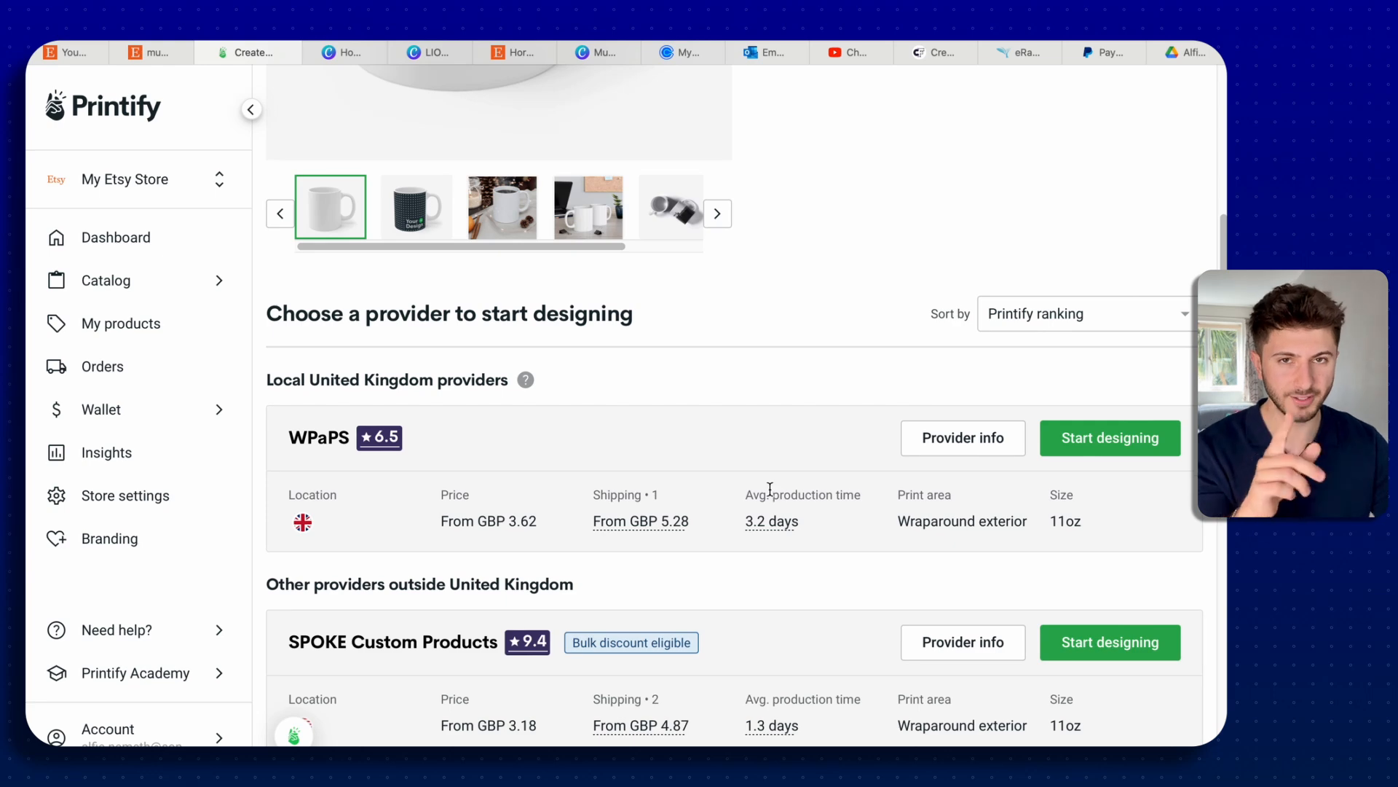
scroll(771, 485, "down", 2)
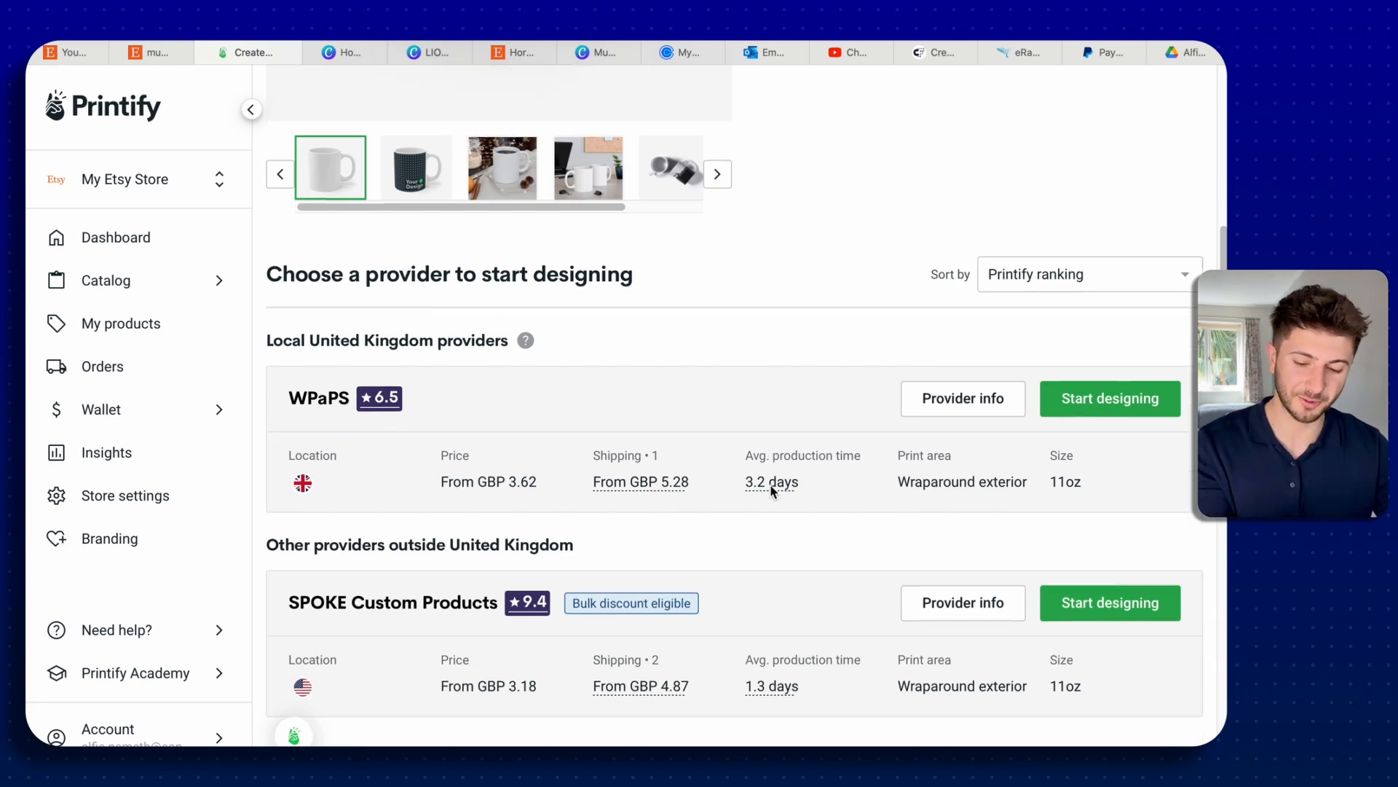
scroll(659, 406, "up", 1)
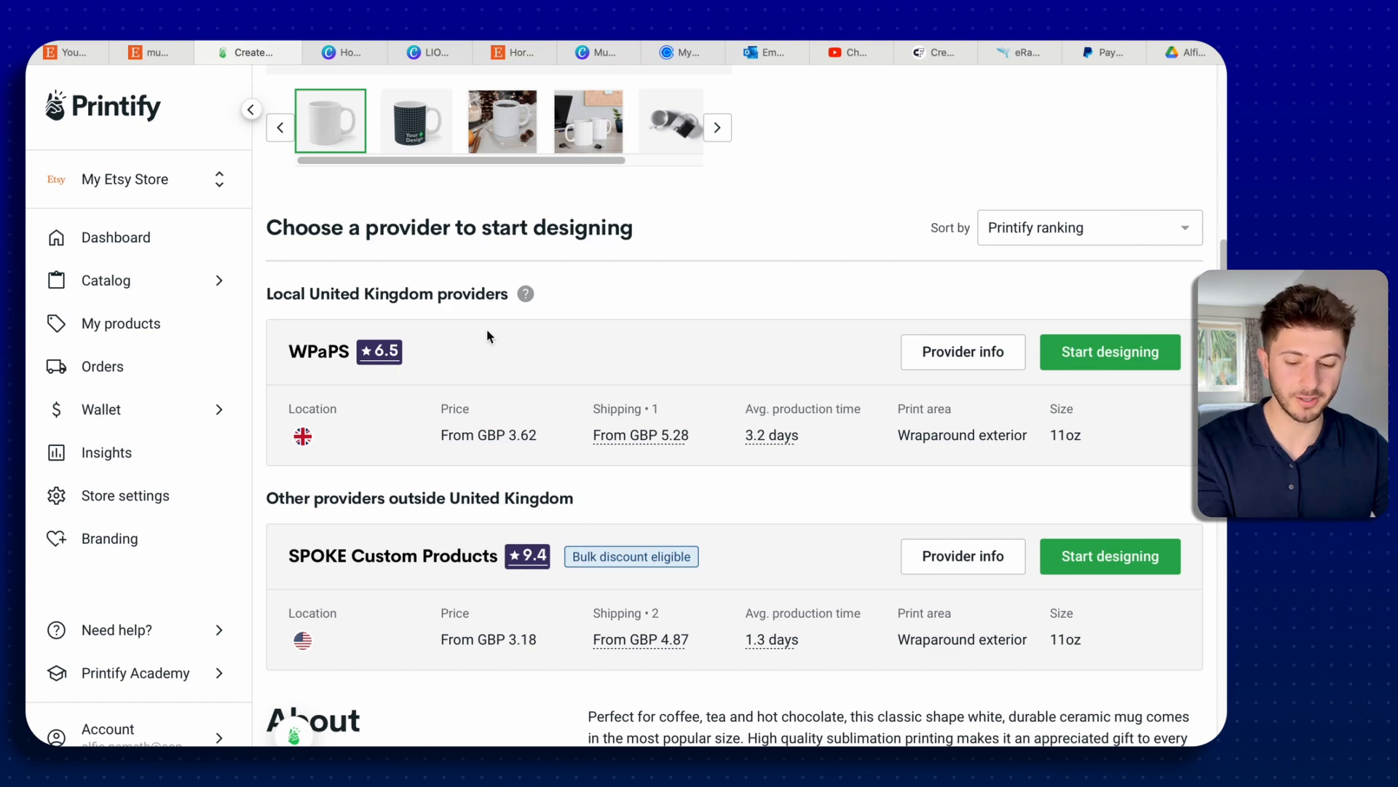
scroll(414, 365, "up", 1)
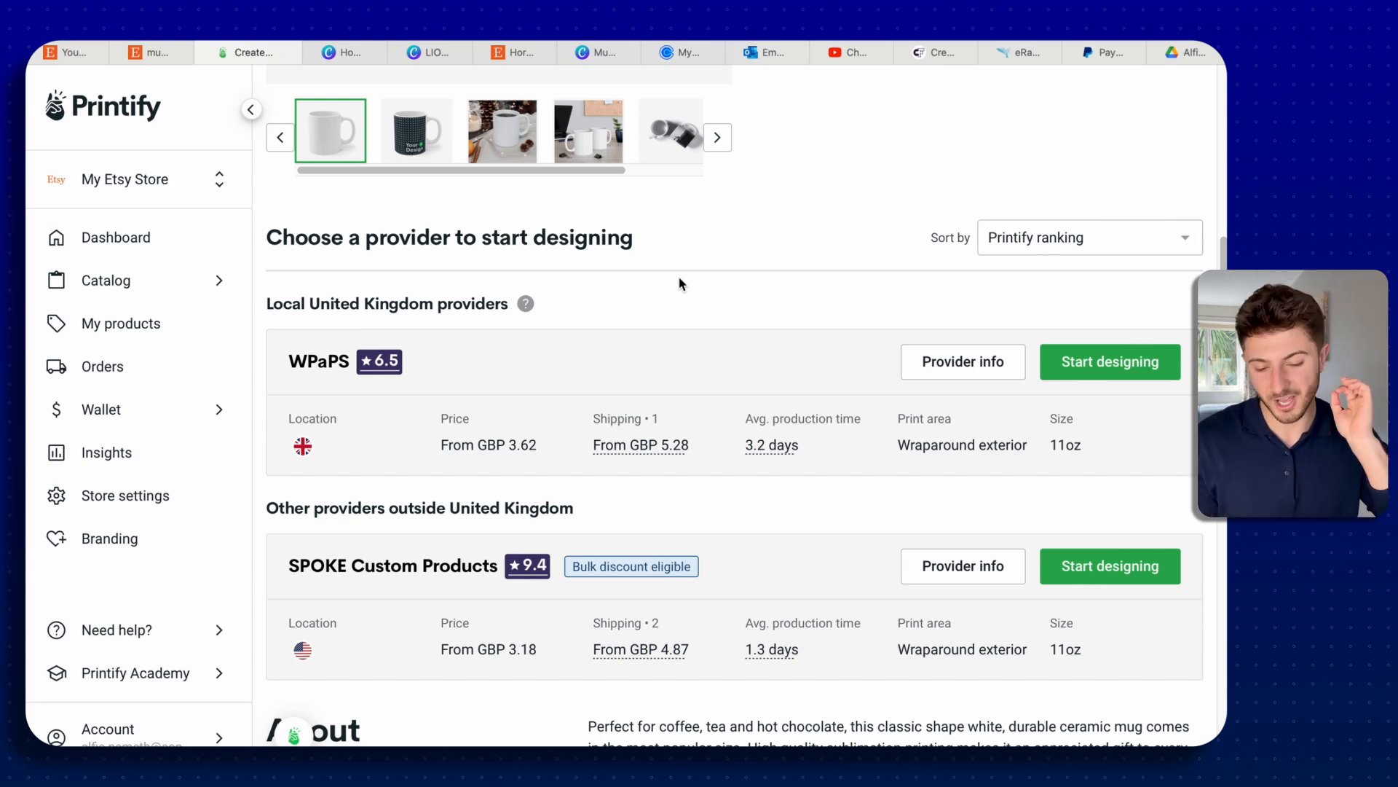
scroll(679, 284, "down", 1)
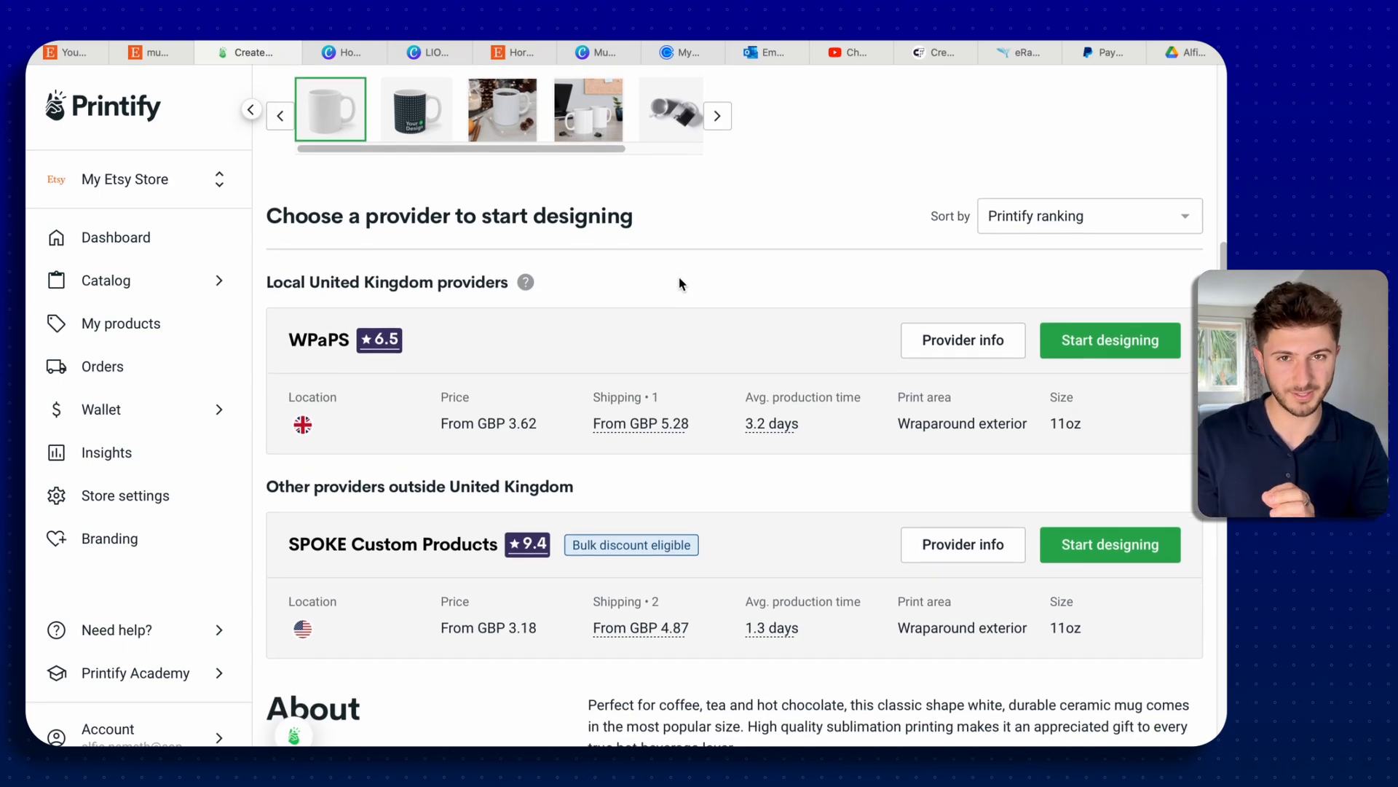
scroll(679, 284, "up", 2)
scroll(679, 283, "down", 1)
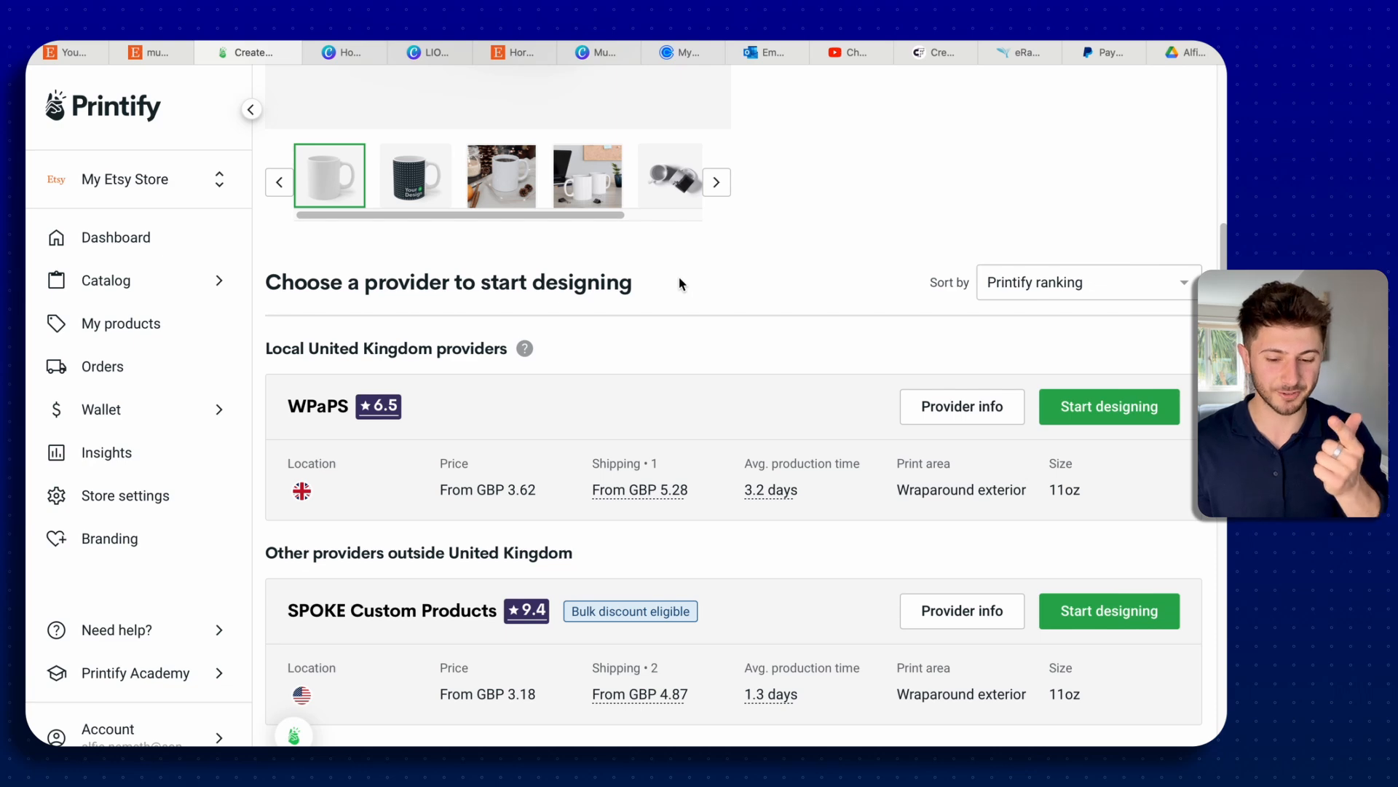
Step: Return to the mugs list, open Ceramic Coffee Cups, 11oz, 15oz and start designing with the provider Harrier
scroll(681, 284, "up", 10)
left_click(429, 168)
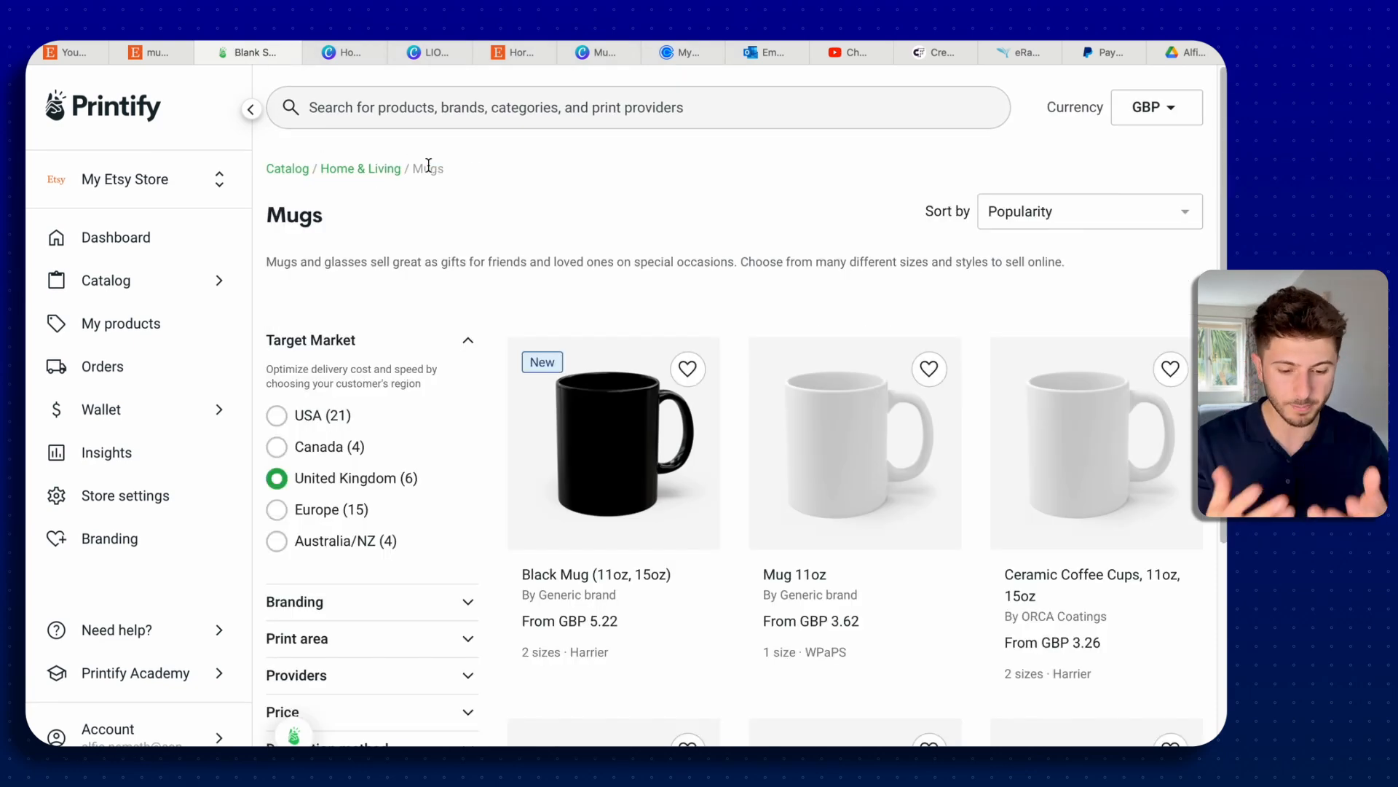
scroll(898, 446, "down", 4)
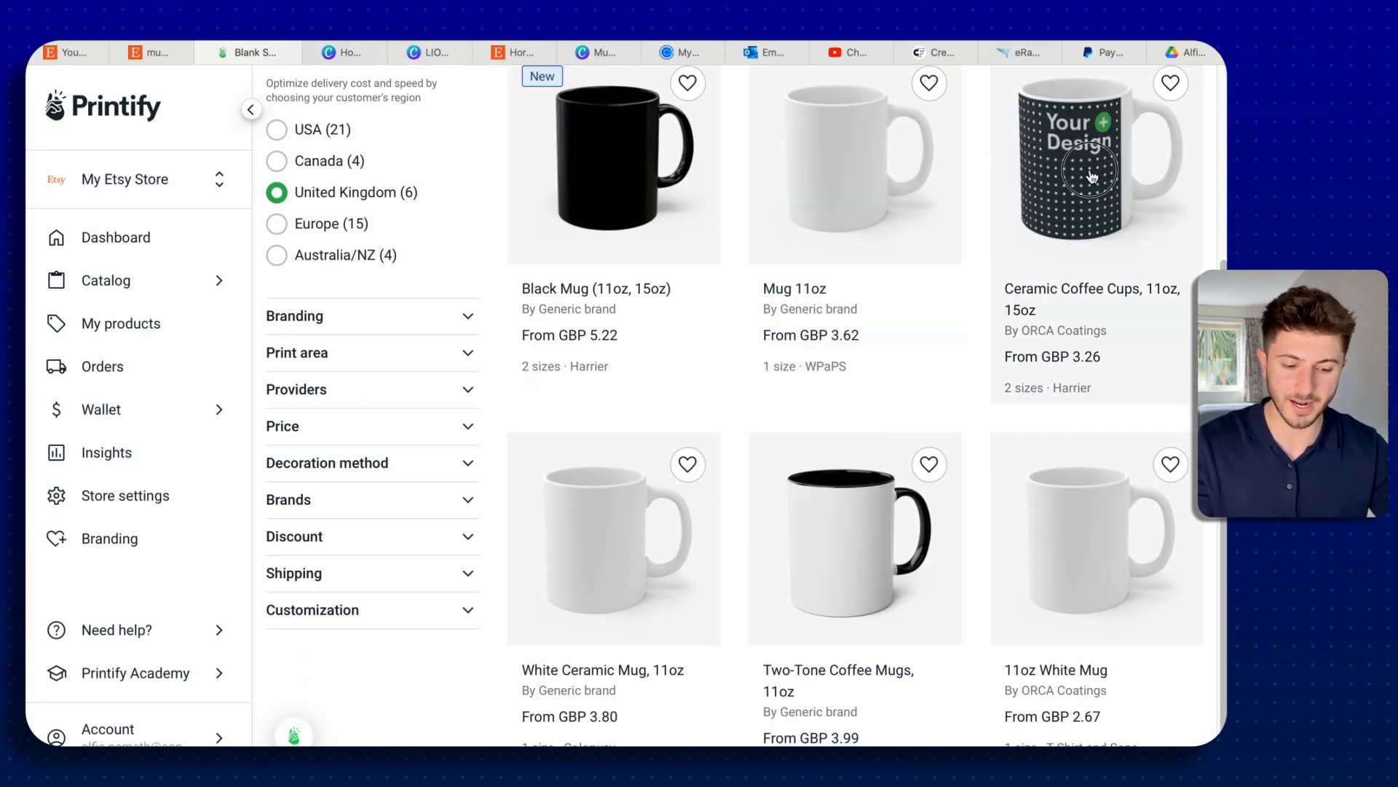
left_click(1091, 175)
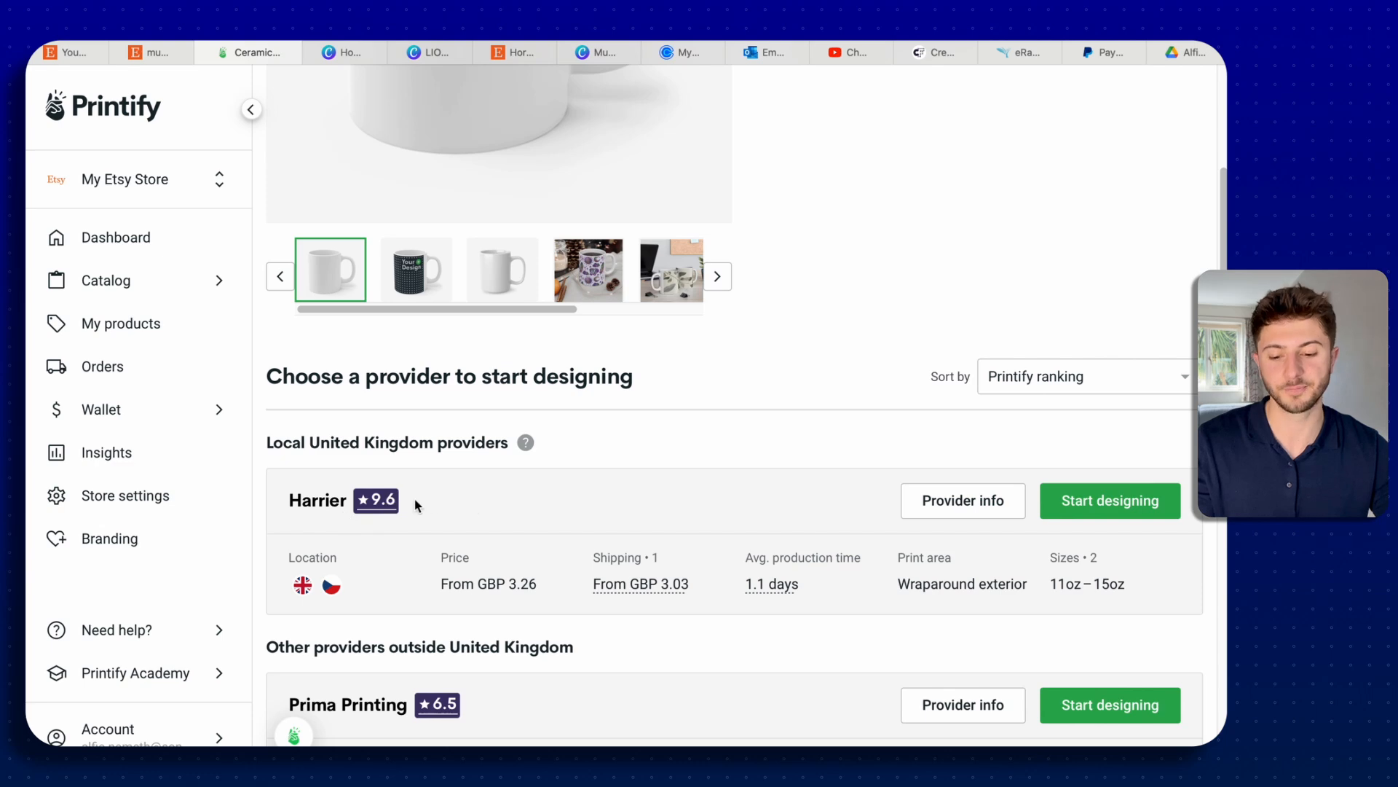
scroll(492, 505, "down", 2)
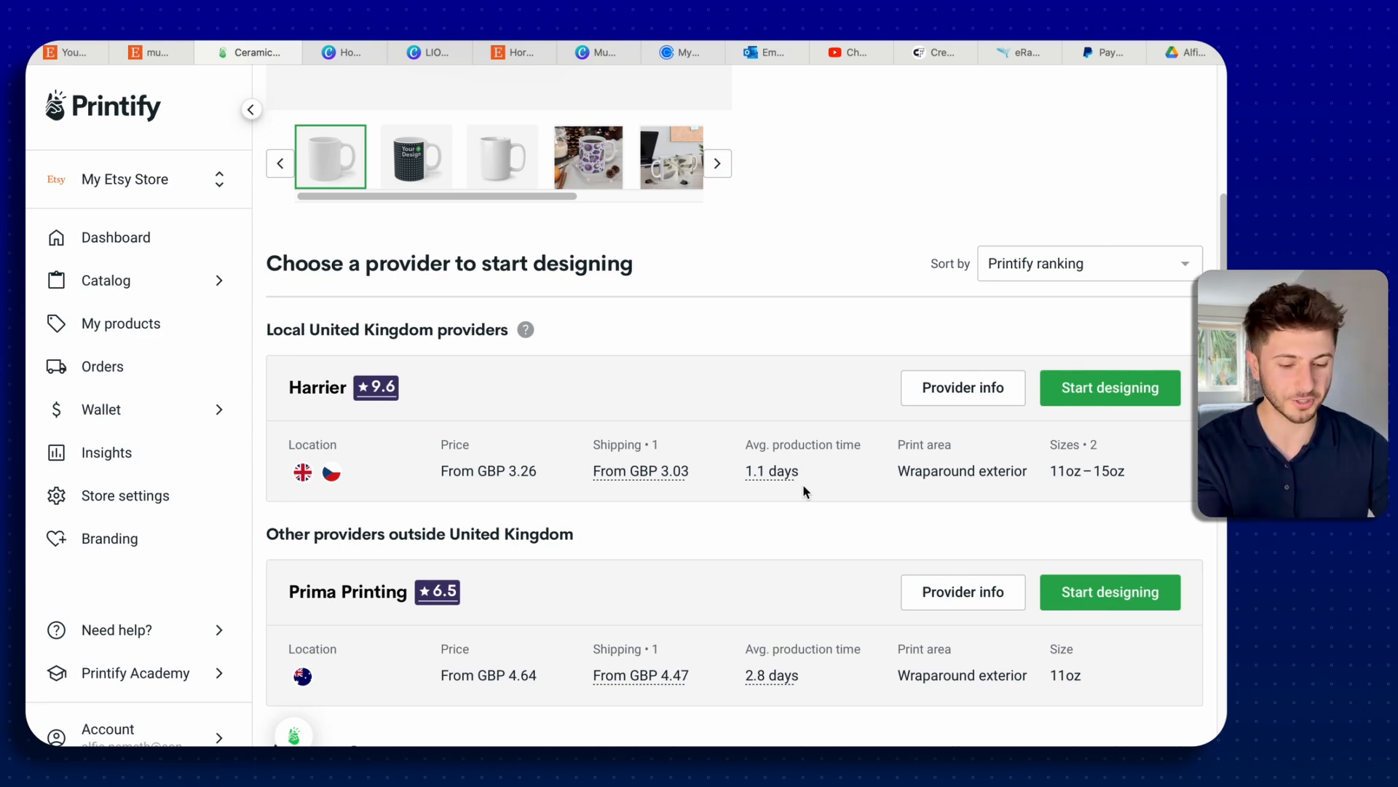
left_click(1104, 386)
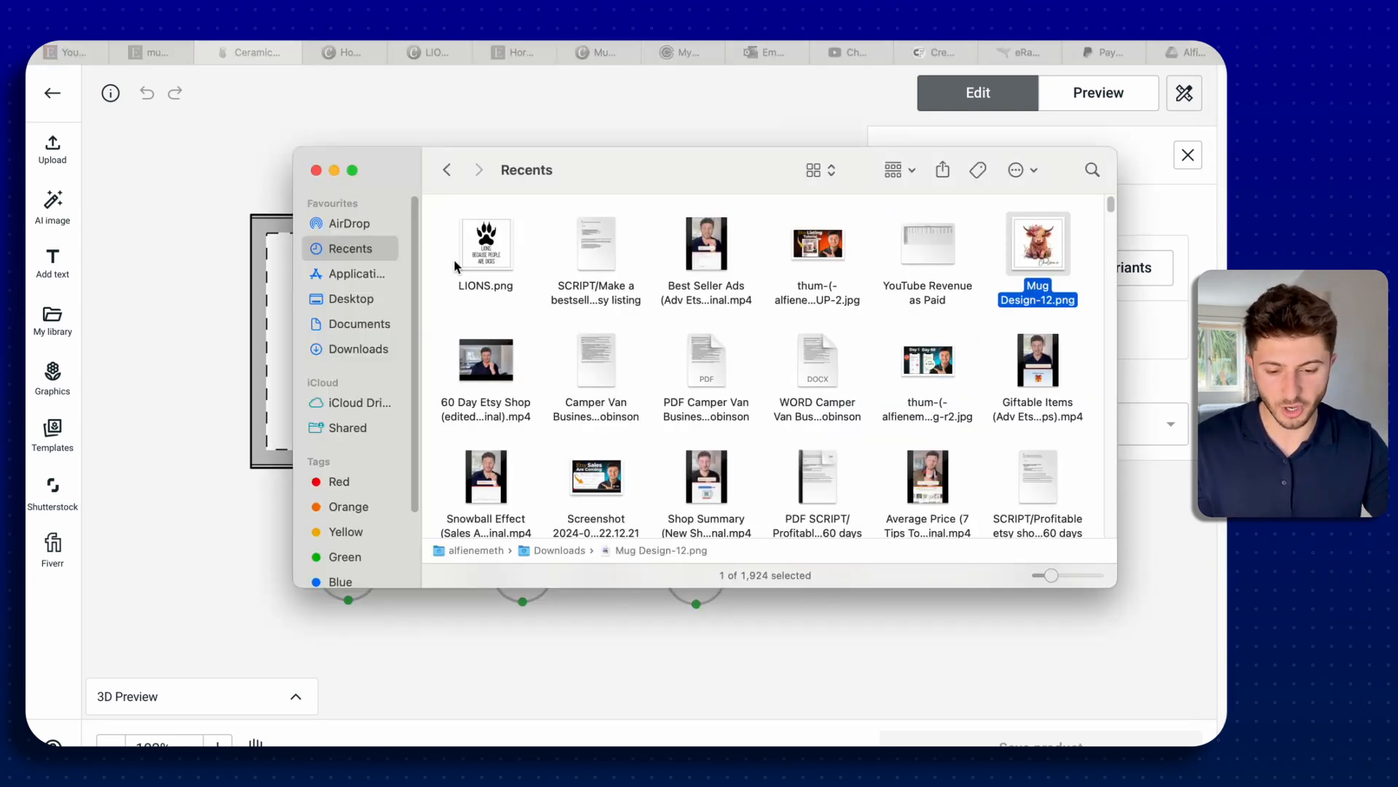
Step: Add LIONS.png from the recent files in Finder to the mug's print area
left_click_drag(487, 244, 199, 350)
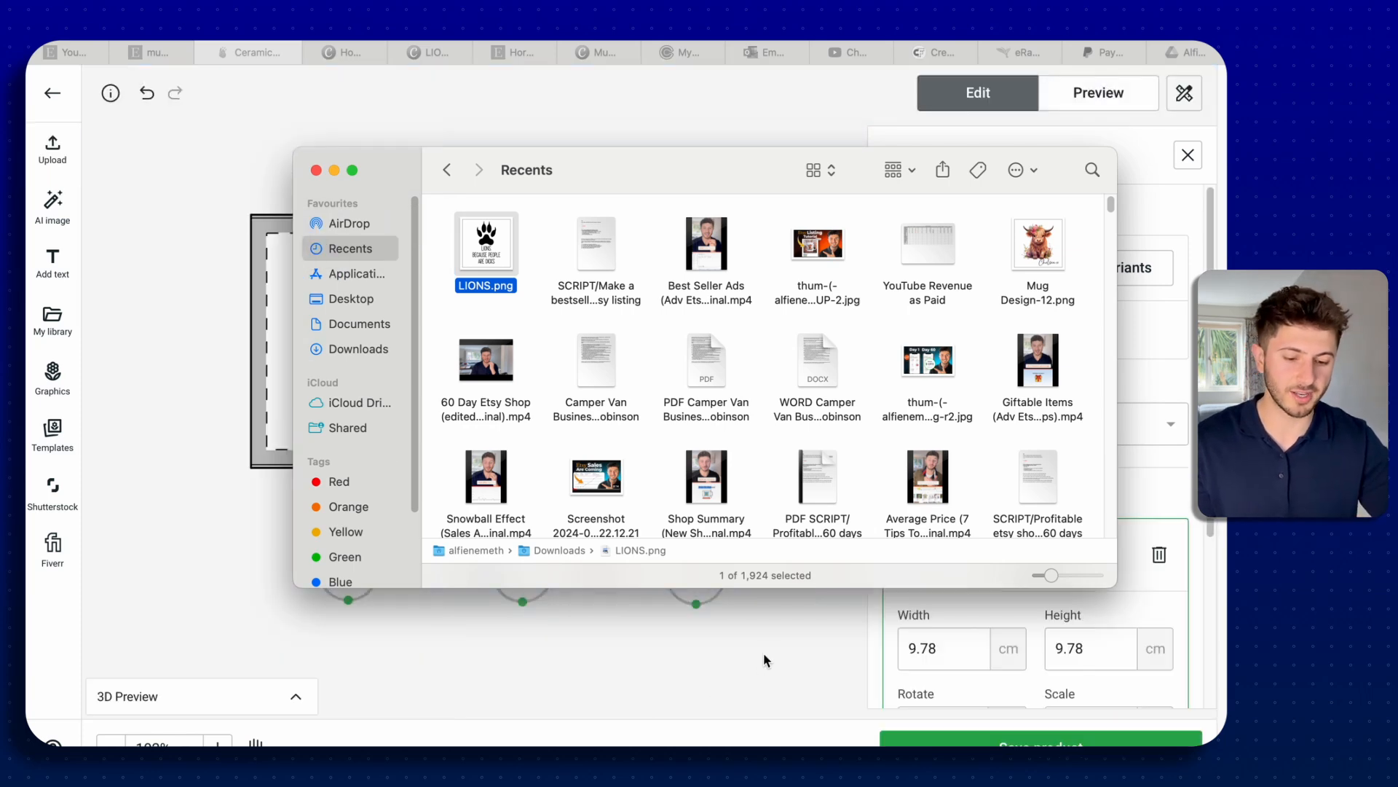
left_click(765, 658)
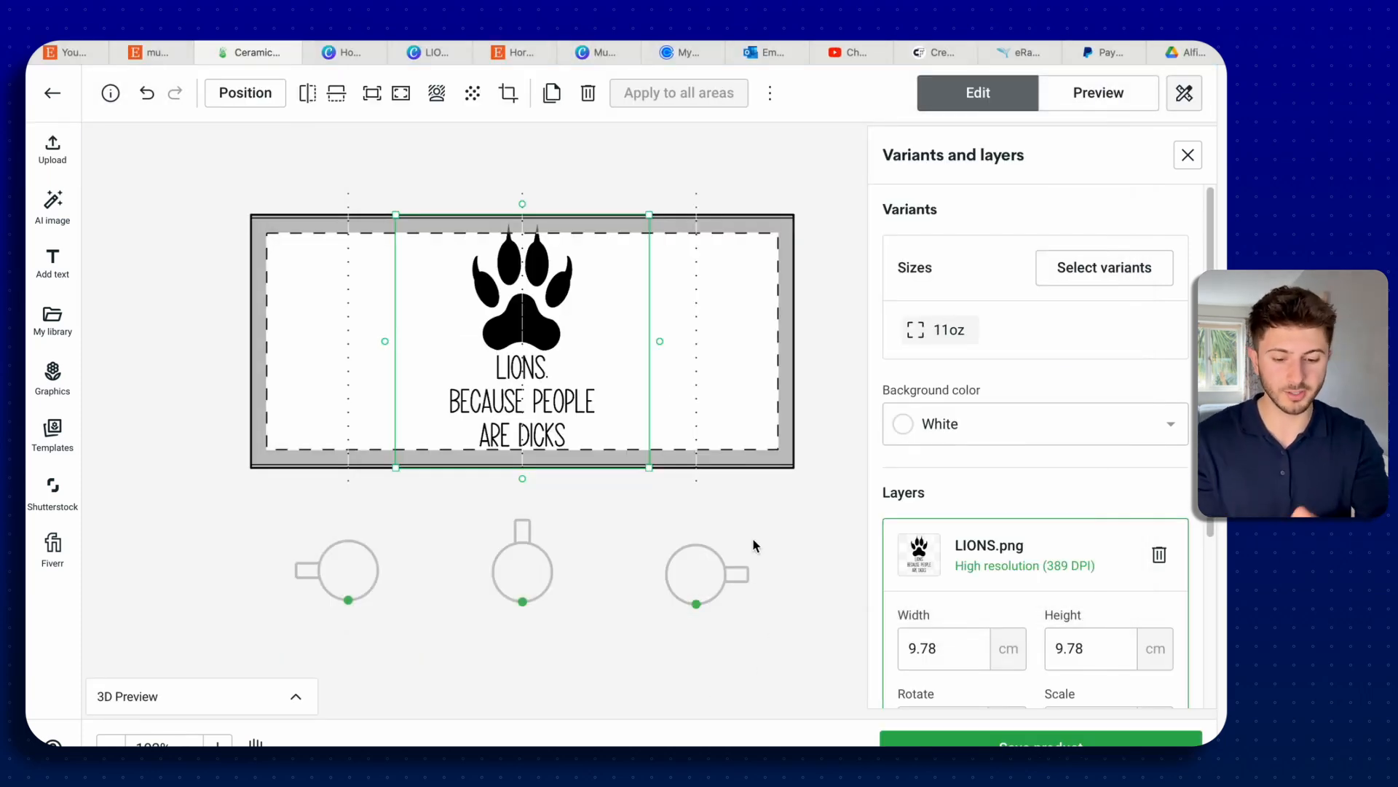
Step: Scale the lion design to about 8.32 × 8.32 cm and centre it on the print area's left guide line
left_click_drag(648, 463, 610, 430)
left_click_drag(536, 365, 381, 386)
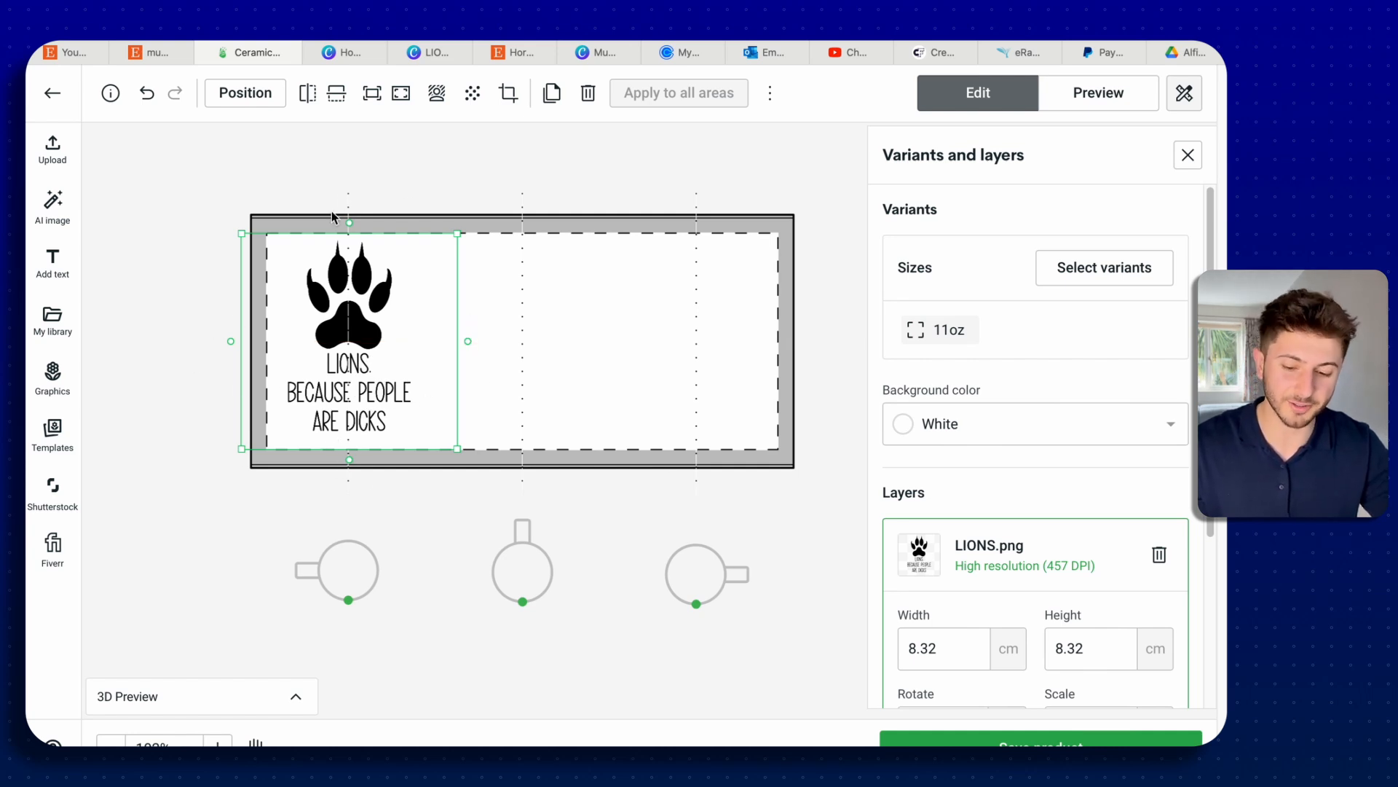
left_click_drag(378, 405, 376, 405)
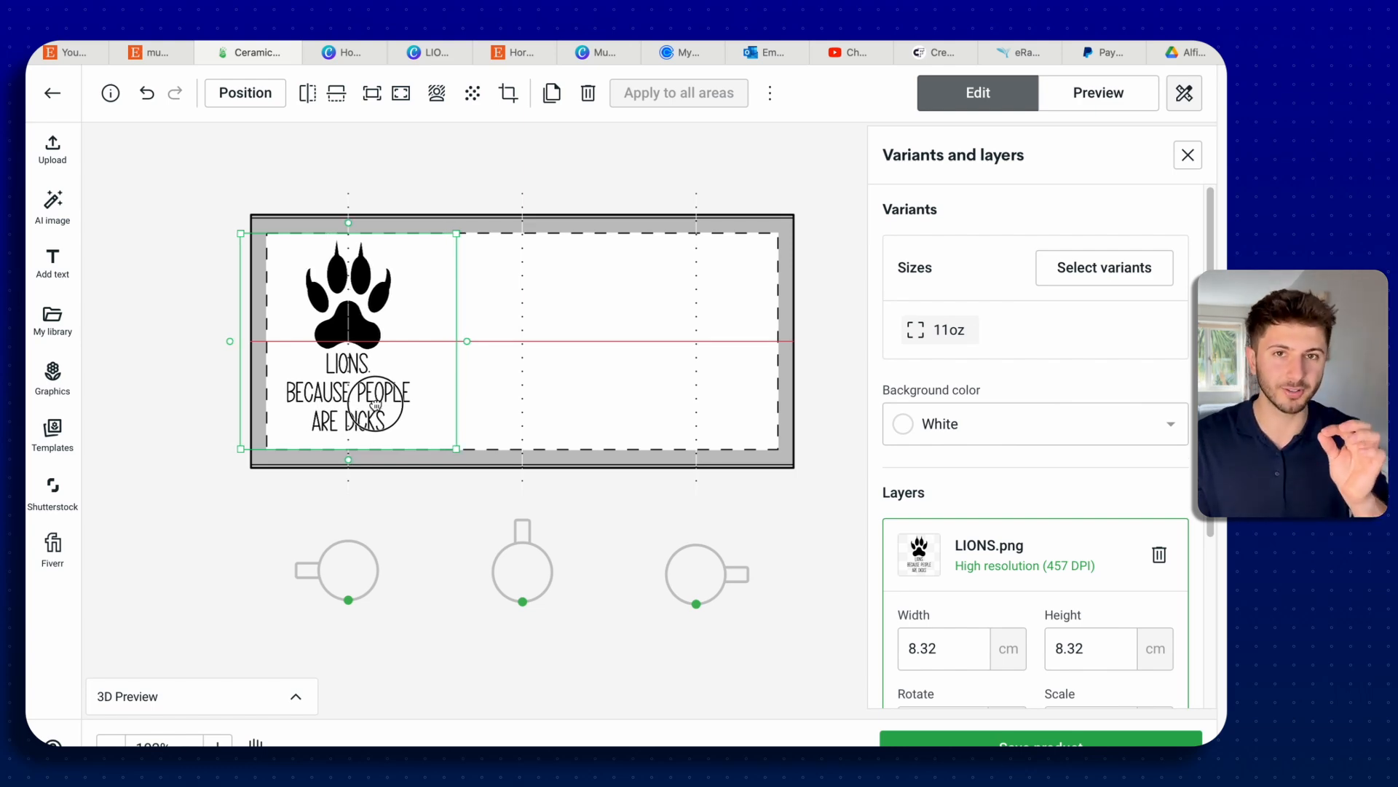
Step: Open the 3D preview and rotate the mug to examine the lion design beside the handle
left_click_drag(375, 404, 372, 389)
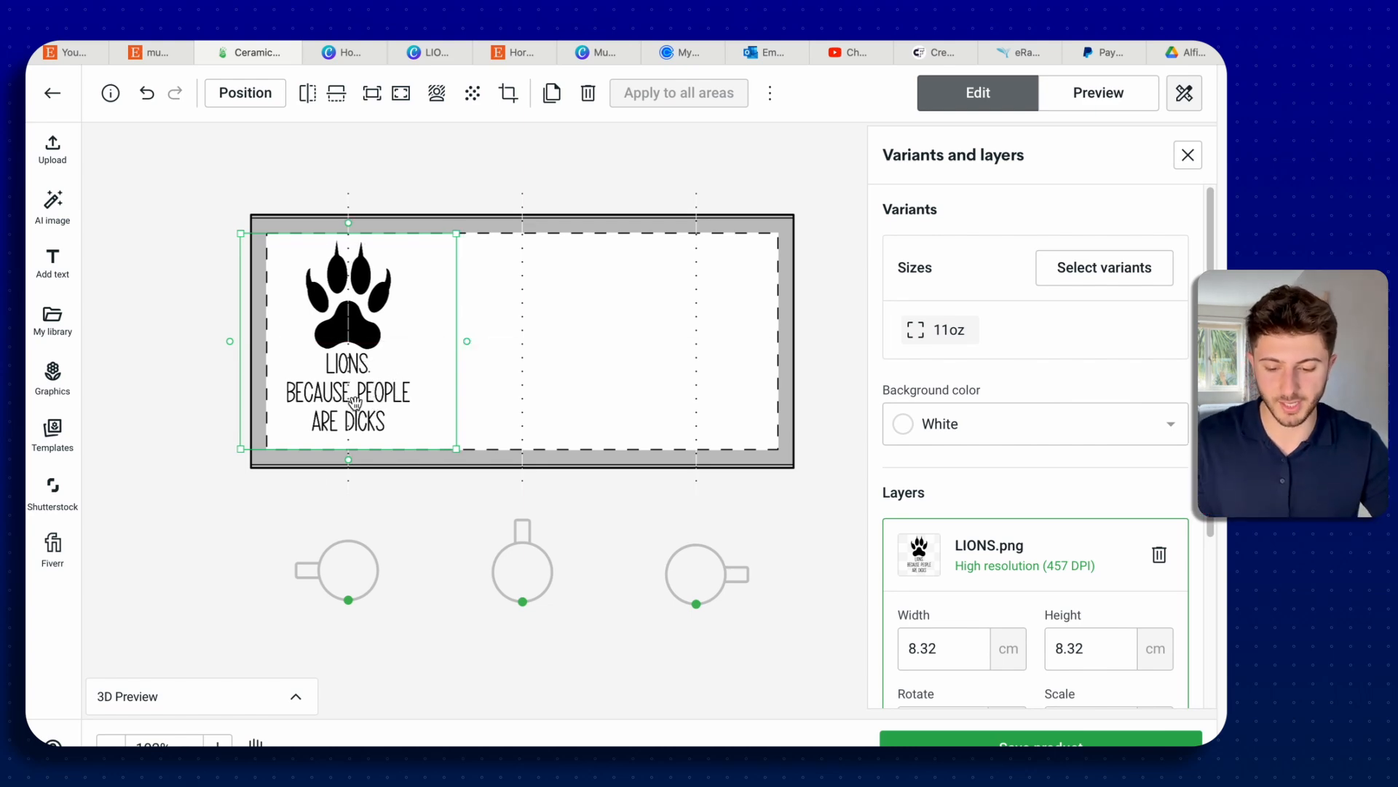
left_click(294, 696)
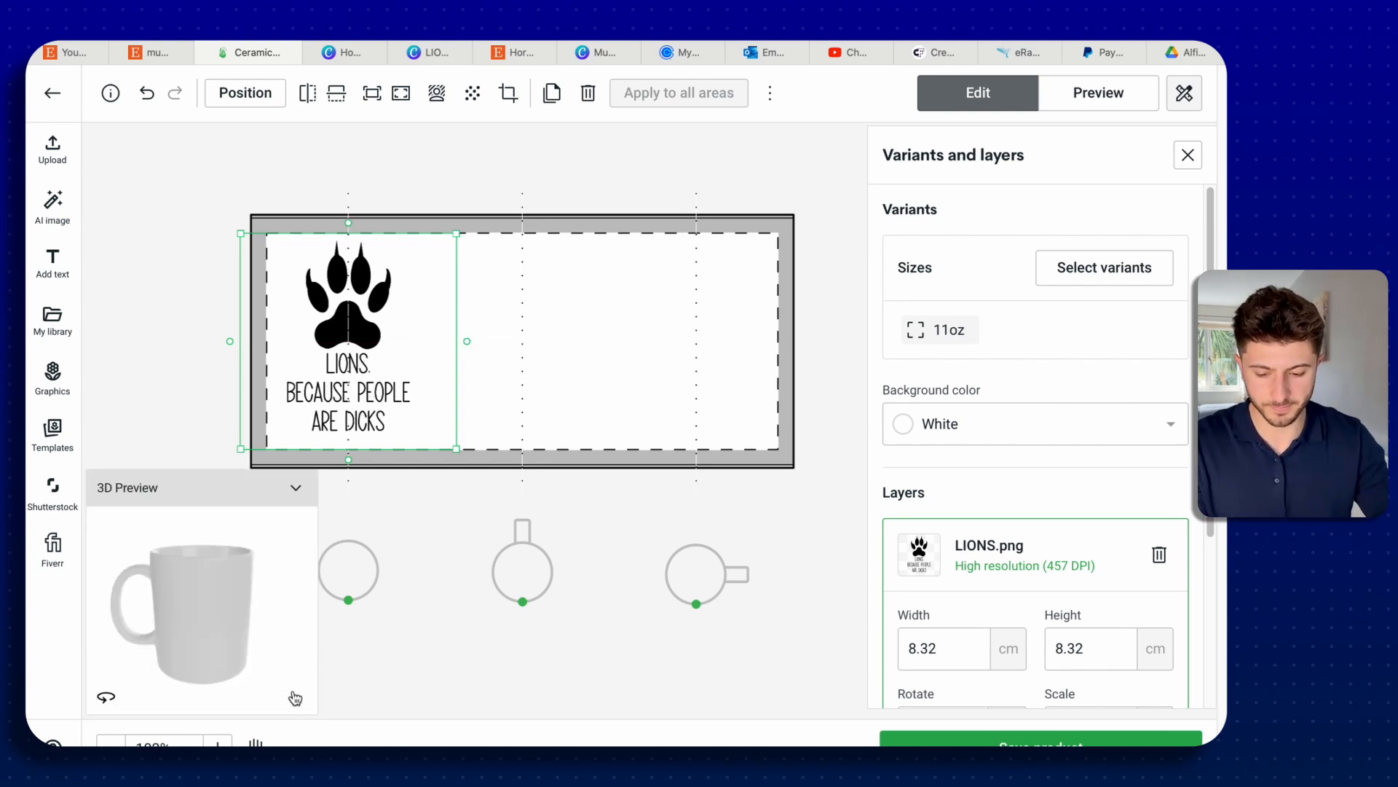
left_click_drag(242, 651, 270, 626)
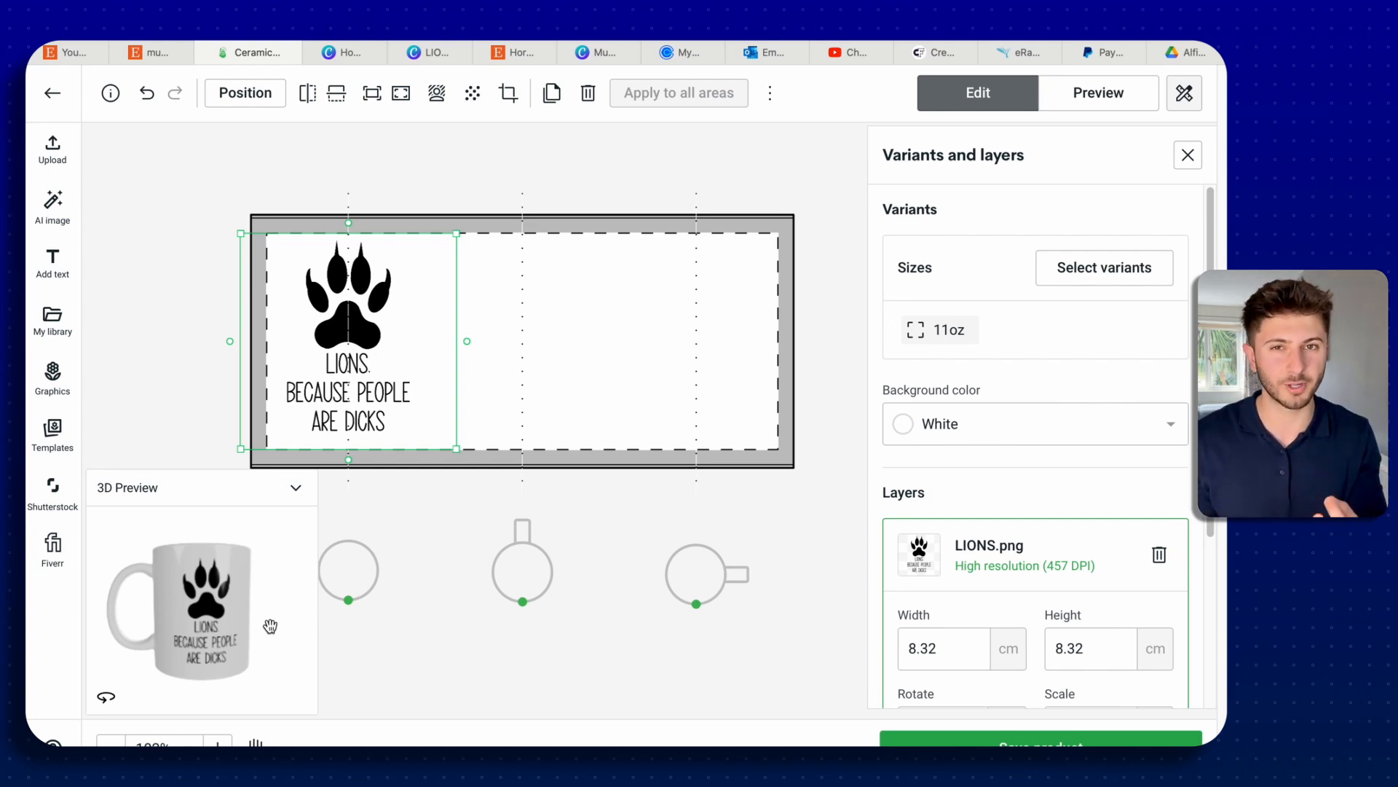
left_click(270, 627)
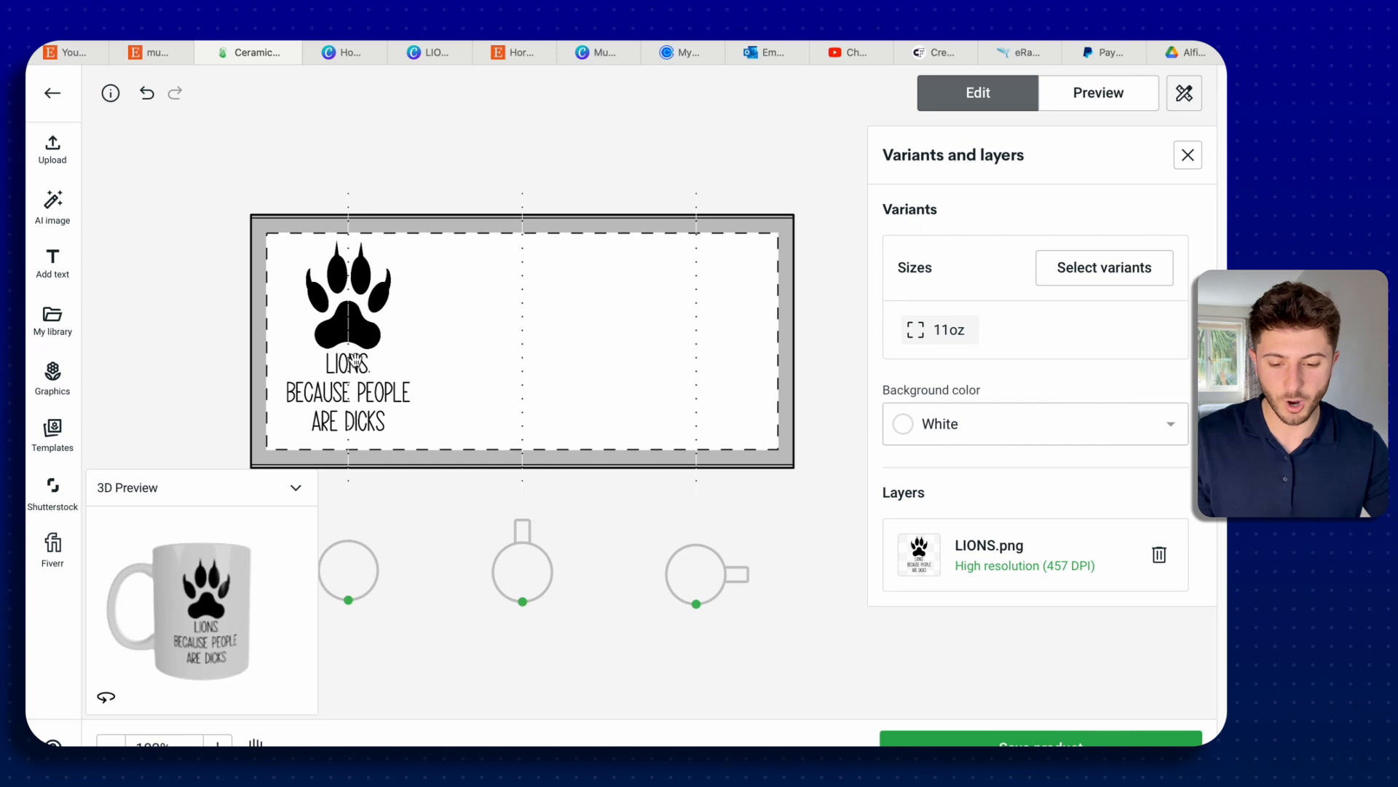
Step: Duplicate the lion design, centre the copy on the print area's right guide line and check it in the 3D preview
left_click(354, 361)
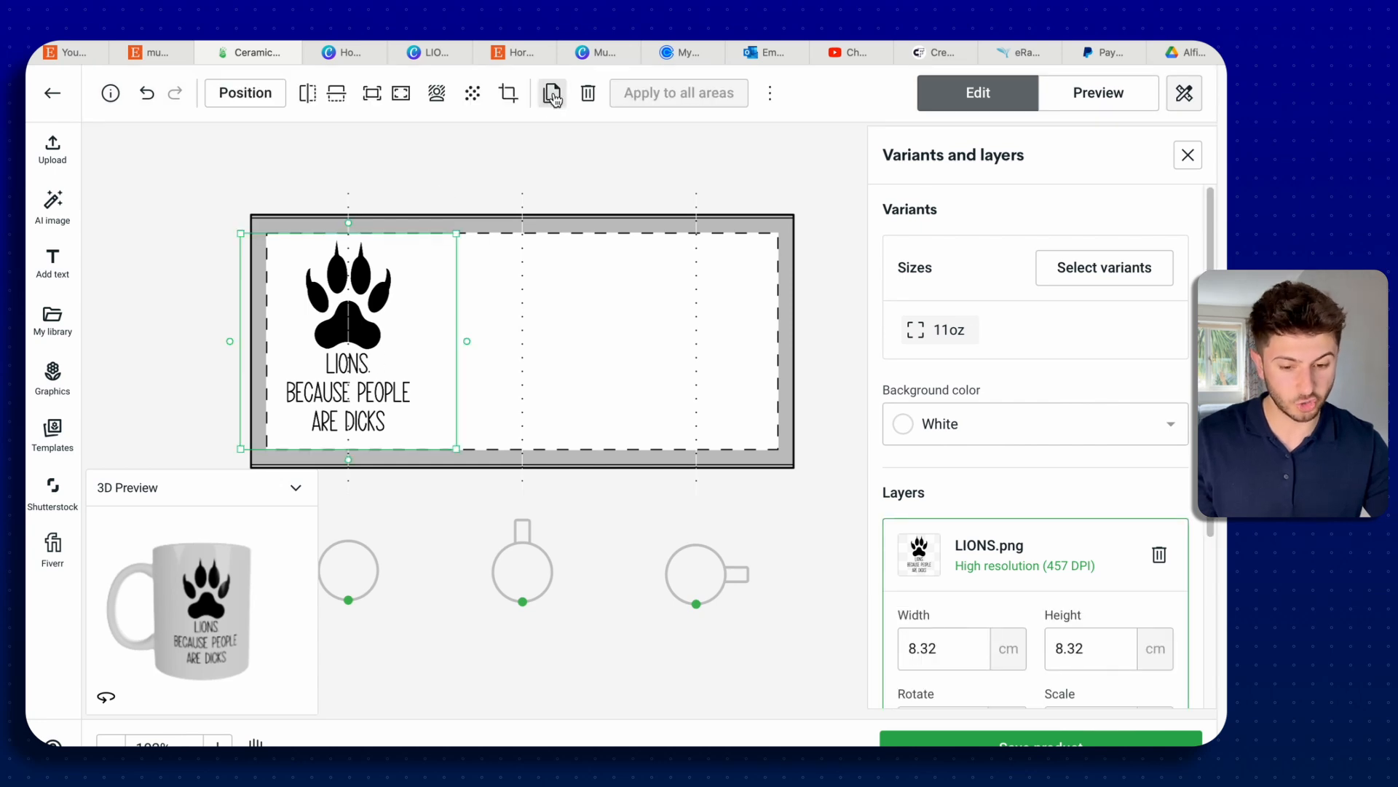
left_click(553, 95)
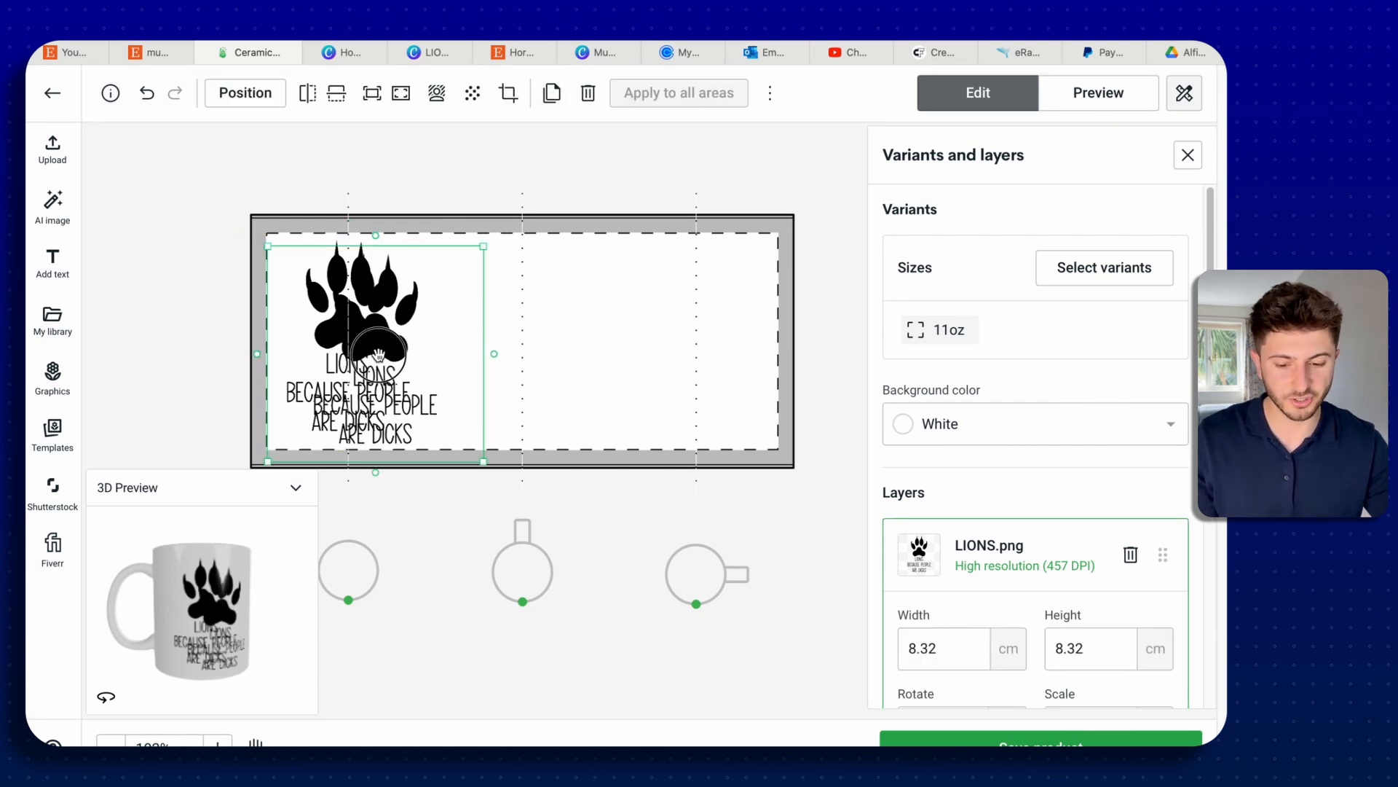
left_click_drag(379, 355, 440, 344)
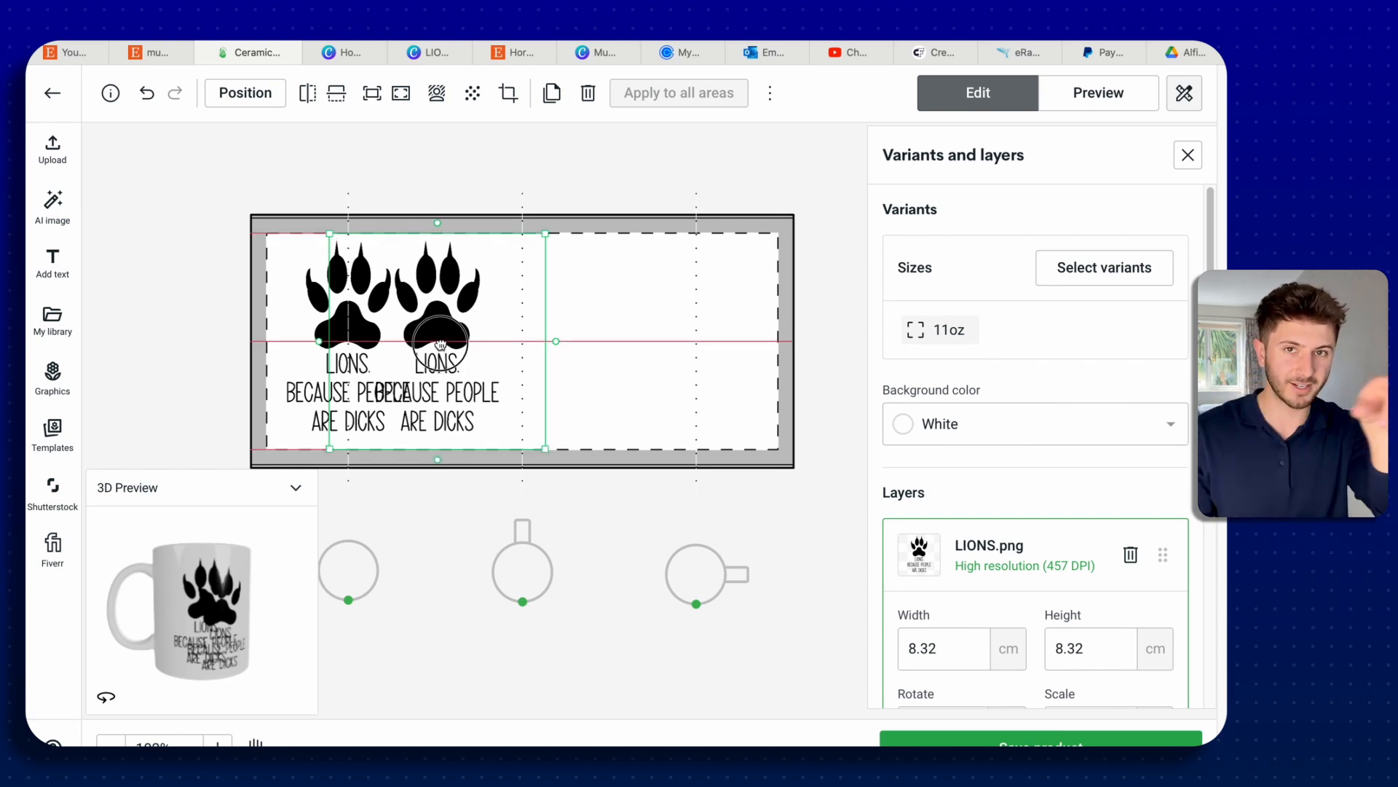
left_click_drag(440, 344, 699, 339)
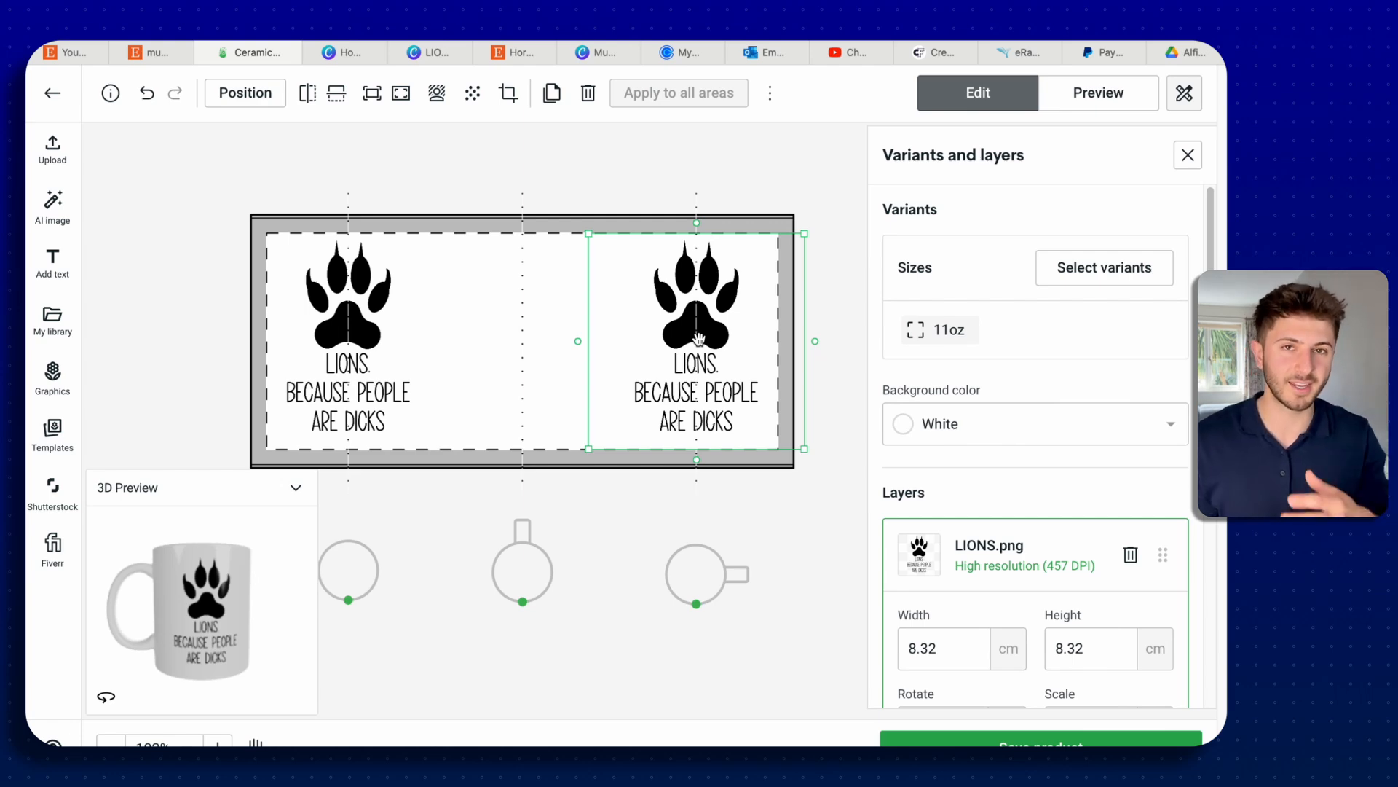
left_click_drag(175, 656, 210, 622)
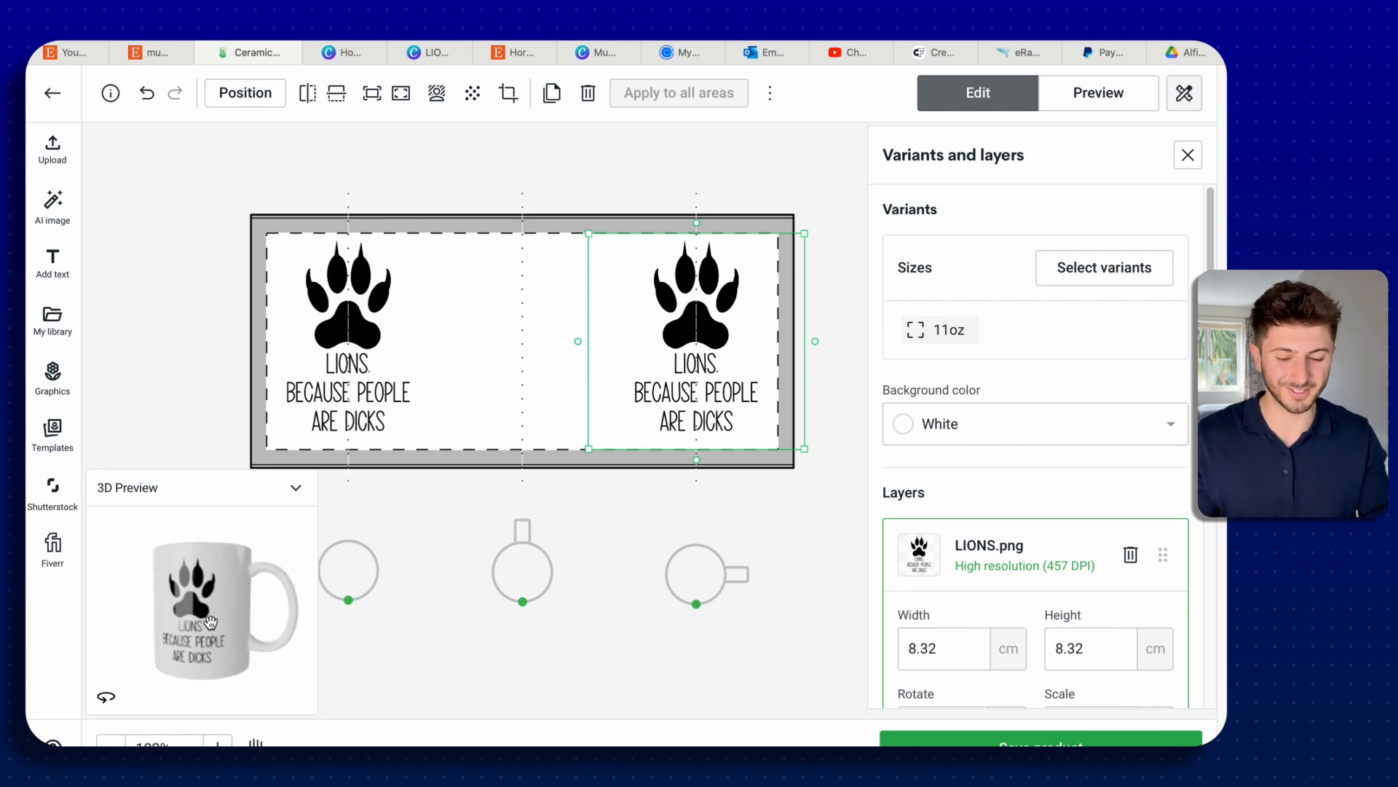
left_click(547, 585)
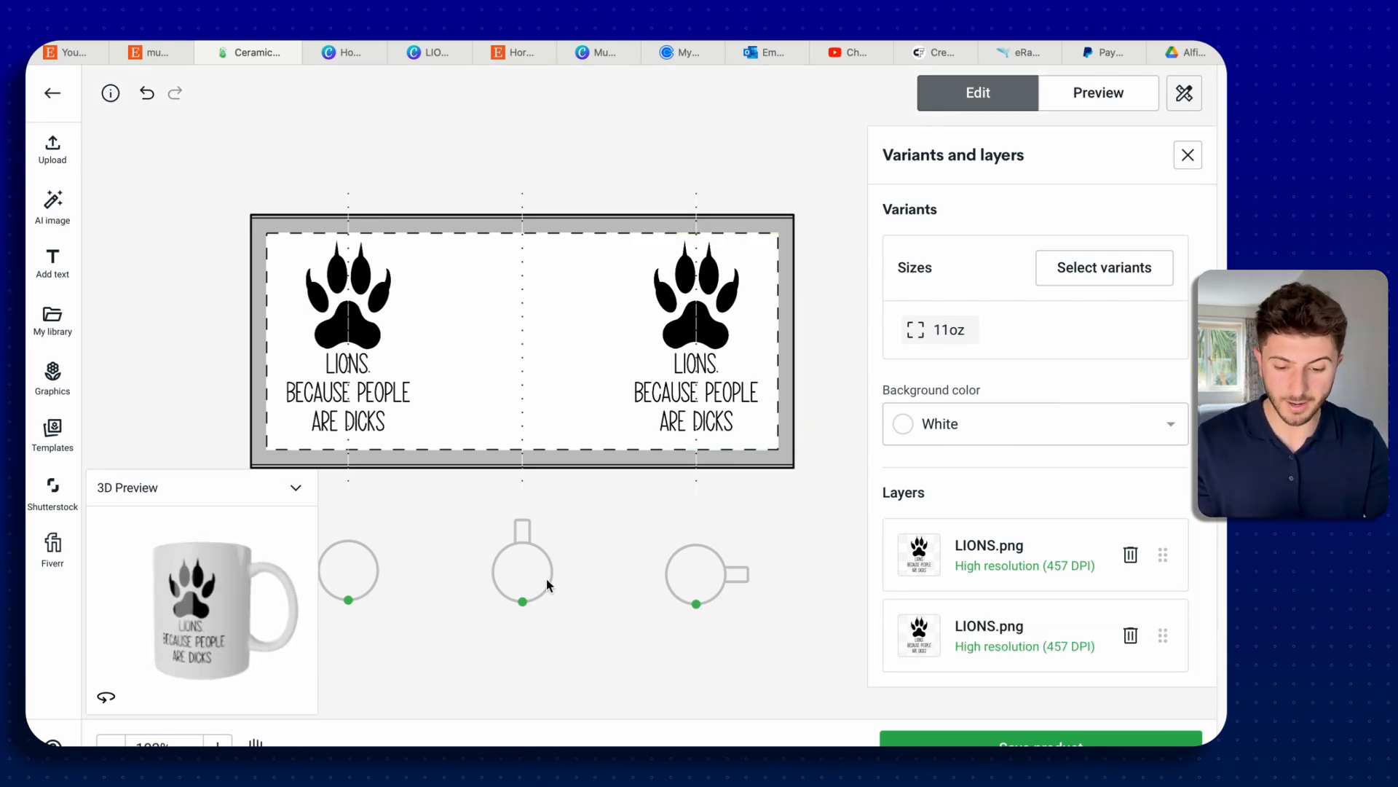
Step: Preview the mug in the Left and Context 3 mockup views and save the product
left_click(1104, 95)
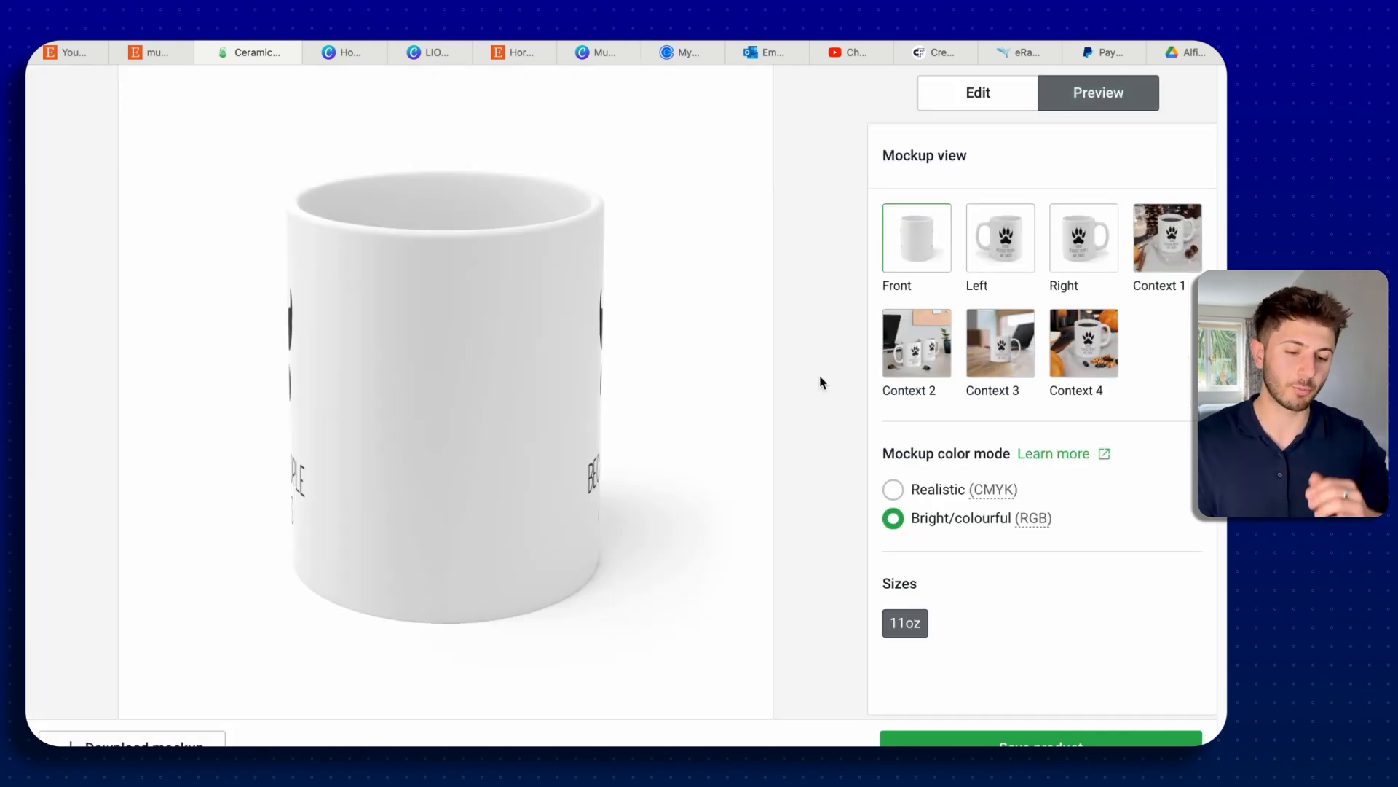
left_click(960, 269)
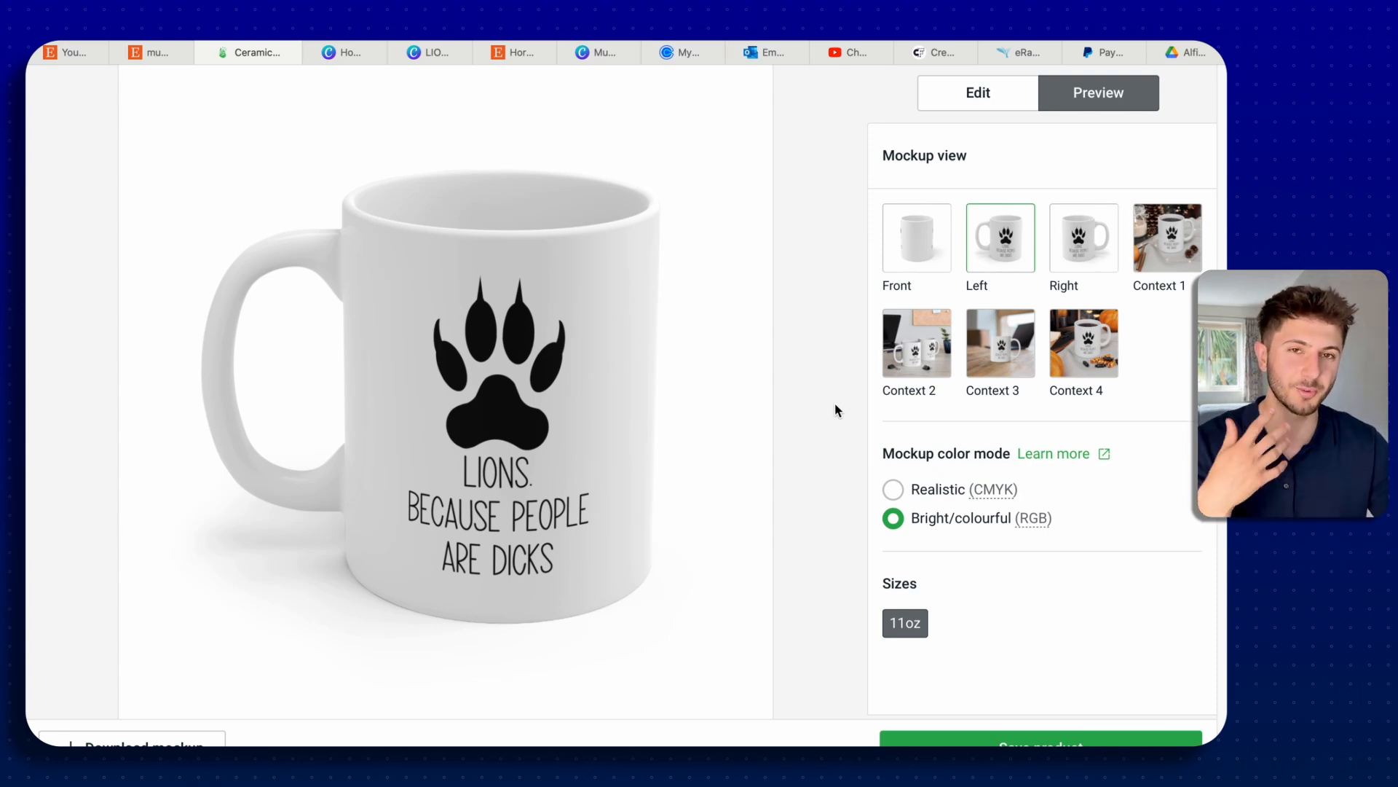
left_click(1024, 337)
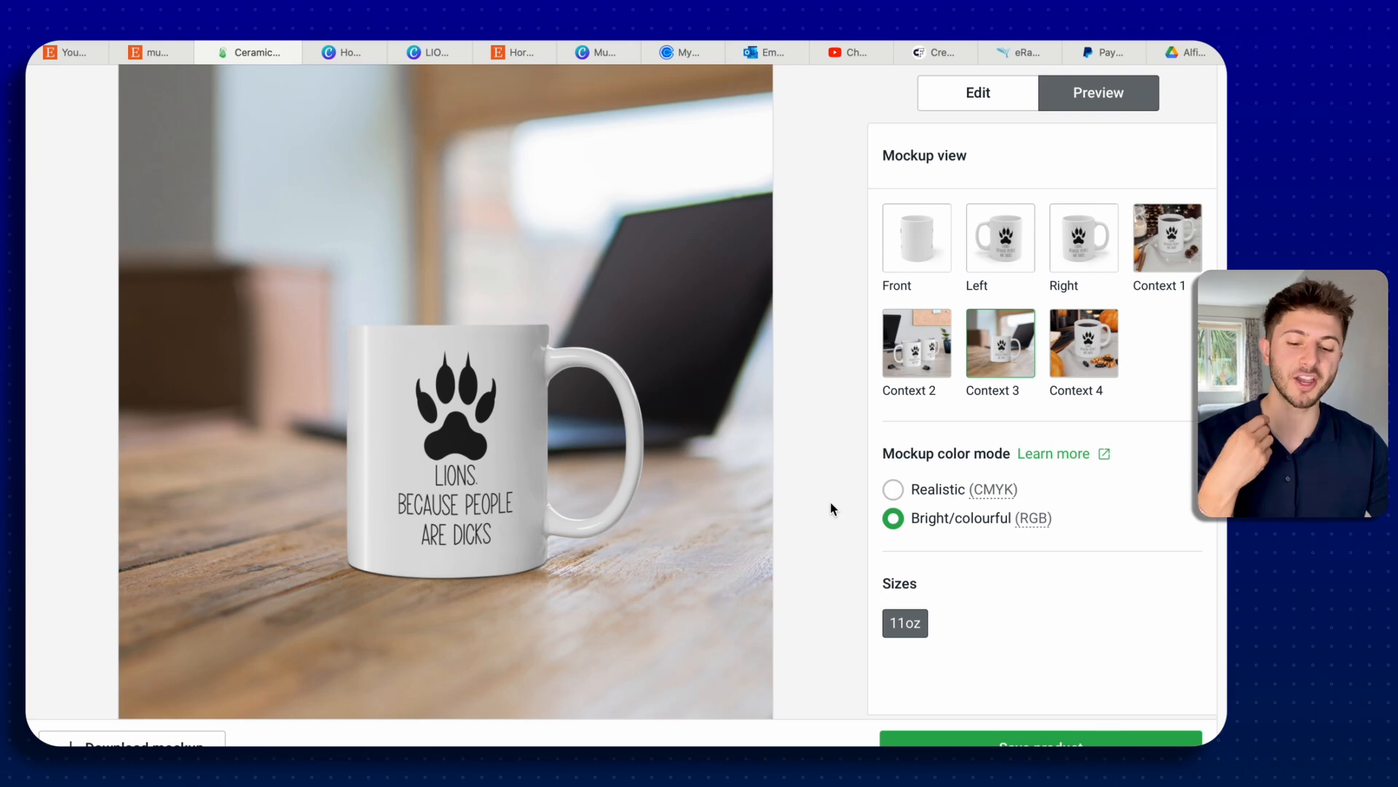
left_click(1039, 743)
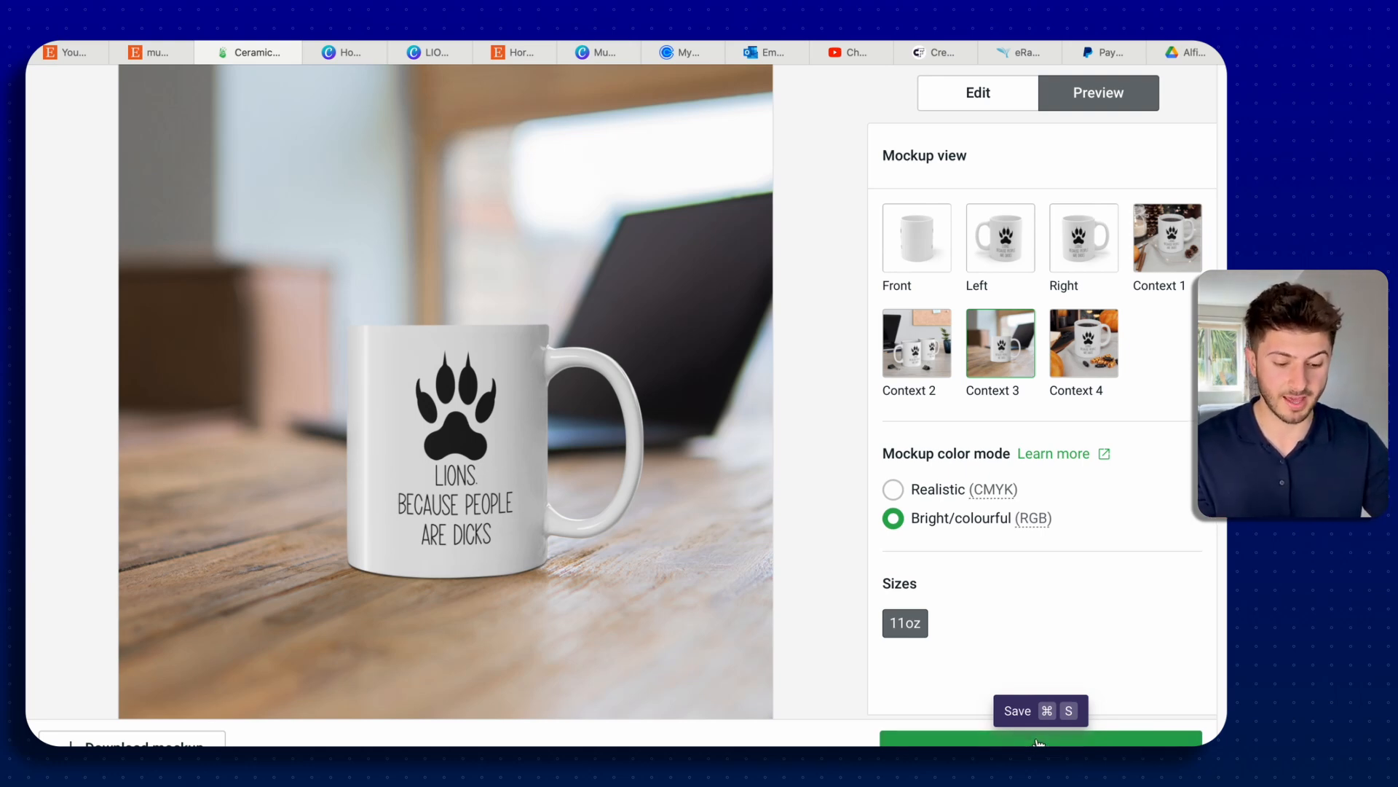
Step: Make the Left mockup the title image and exclude the Front, Right and Context 1 views from the listing
scroll(656, 540, "down", 2)
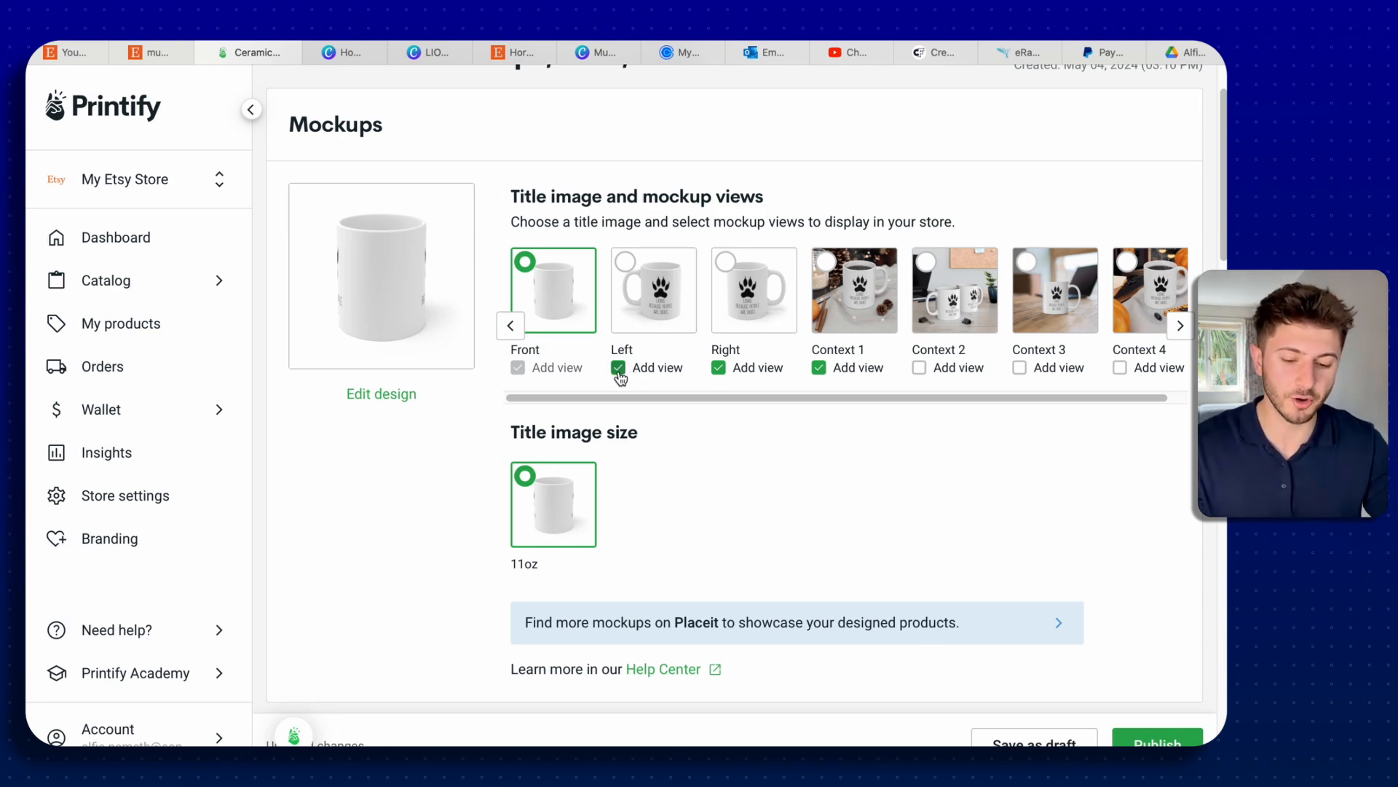
left_click(632, 373)
left_click(728, 369)
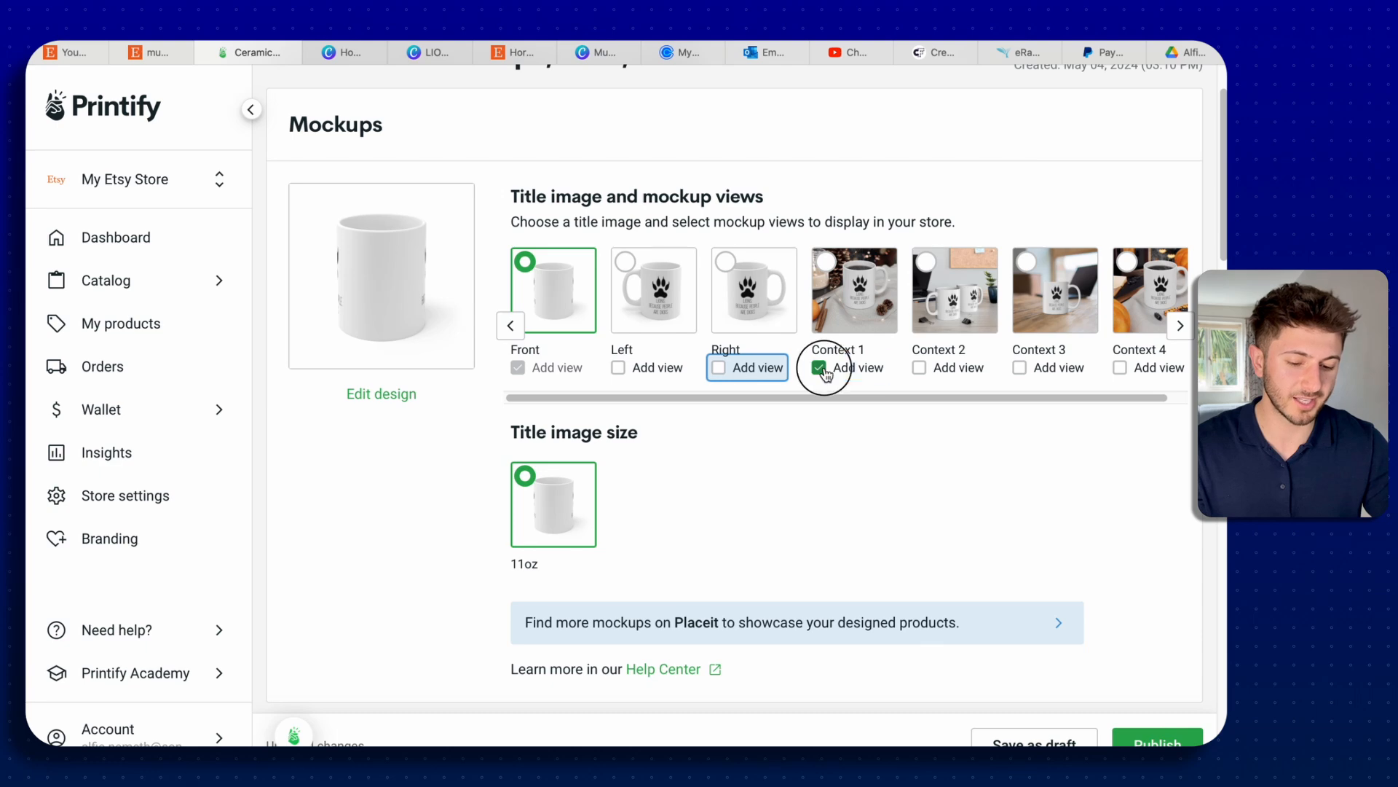
left_click(819, 368)
left_click(655, 300)
left_click(518, 368)
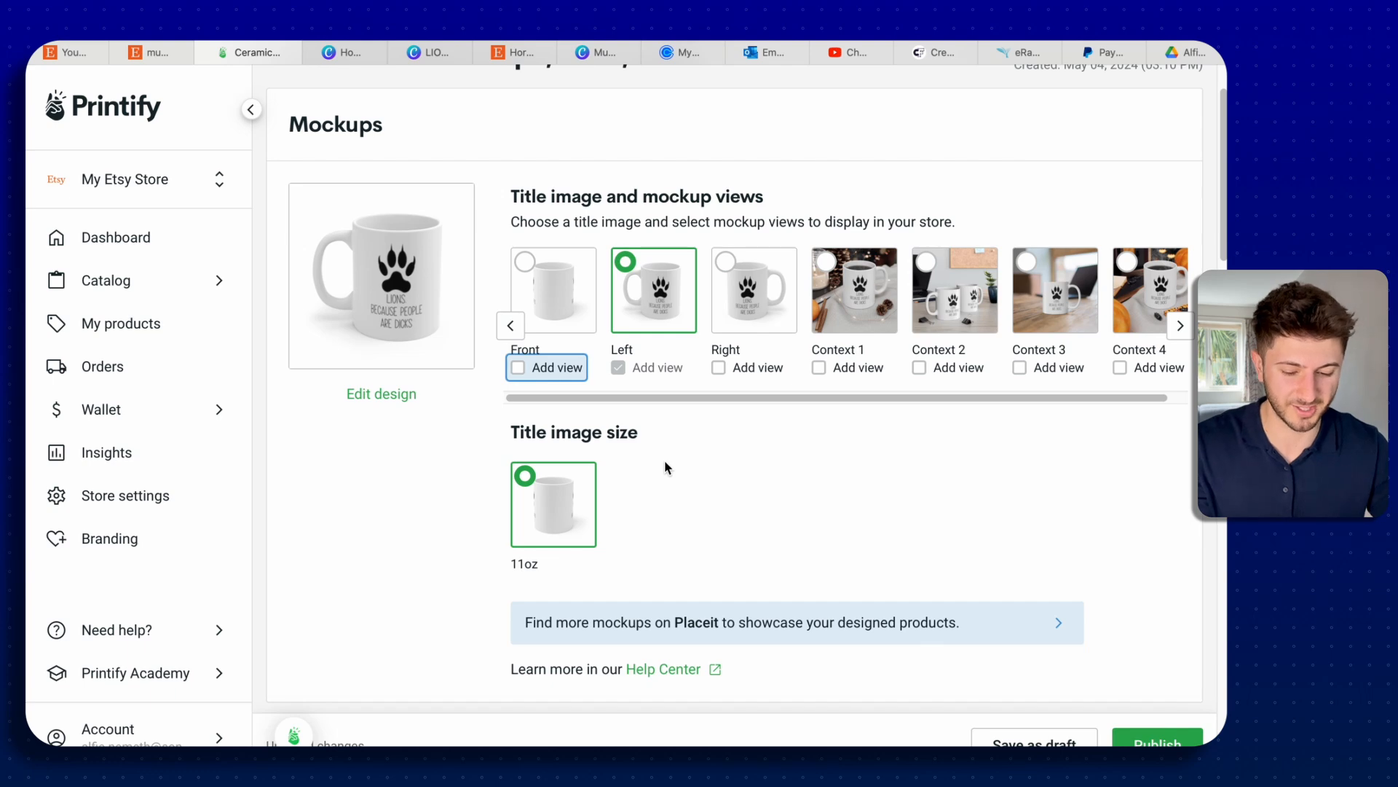
Step: Review the product title and description, and assign the shipping profile "Standard Delivery: 1-3 days"
scroll(665, 462, "down", 10)
scroll(664, 464, "up", 1)
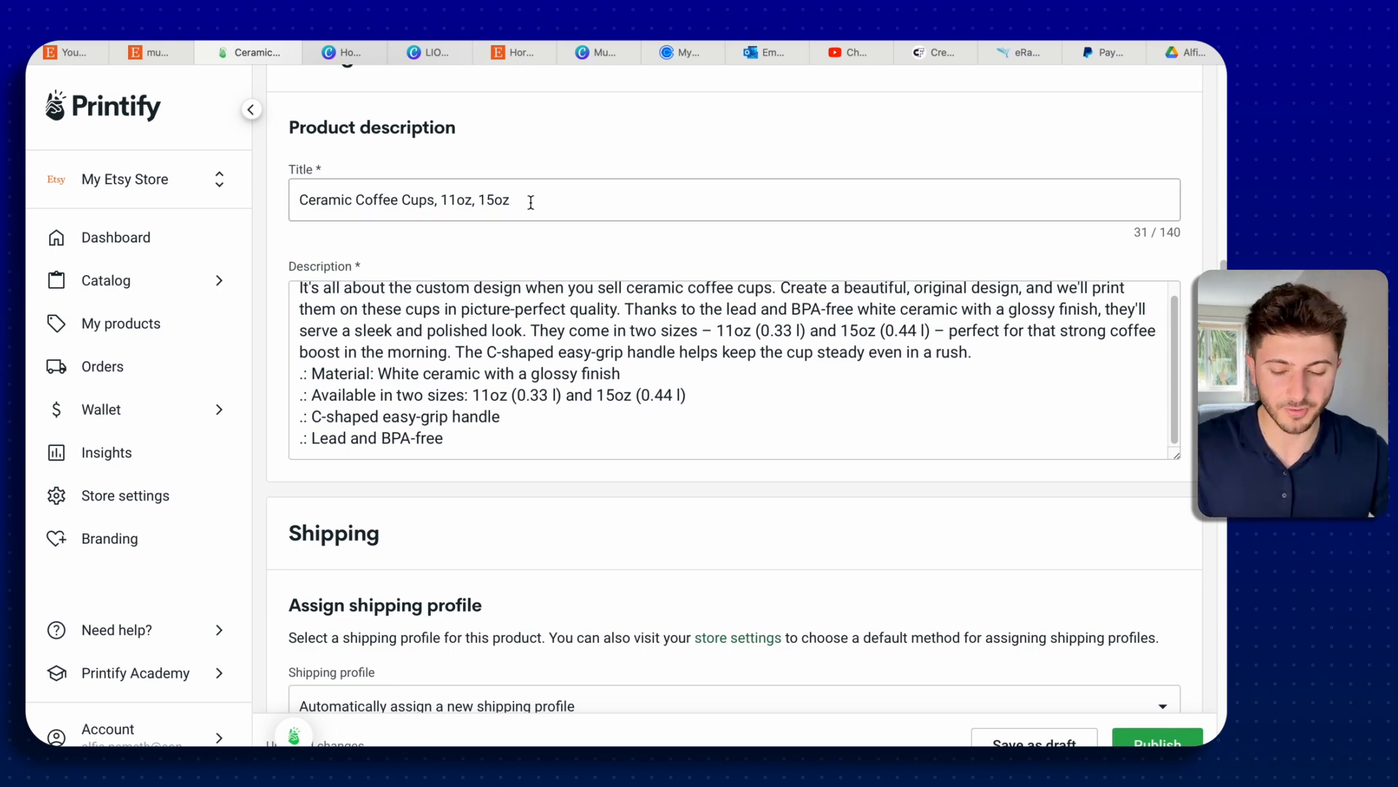
left_click(486, 352)
scroll(515, 389, "down", 1)
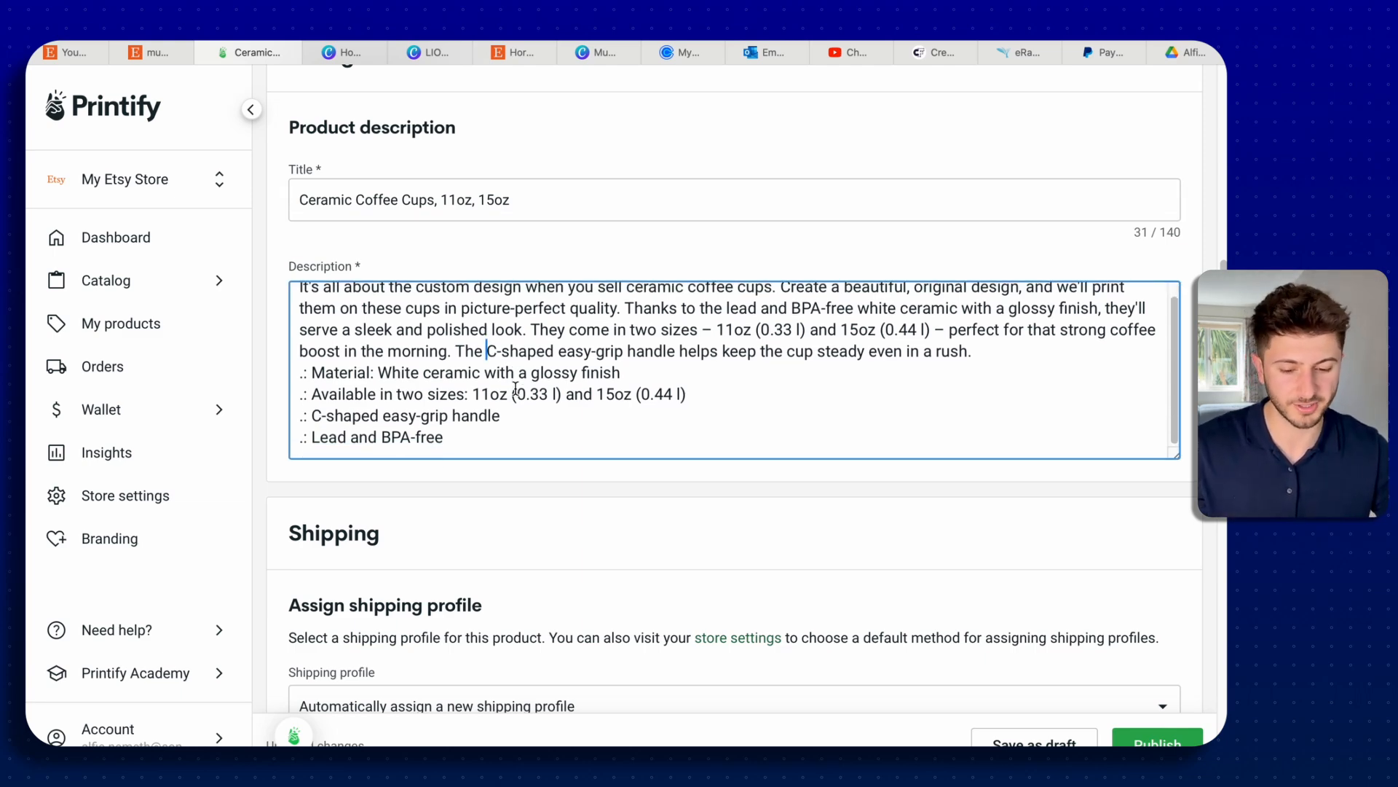
scroll(516, 389, "up", 1)
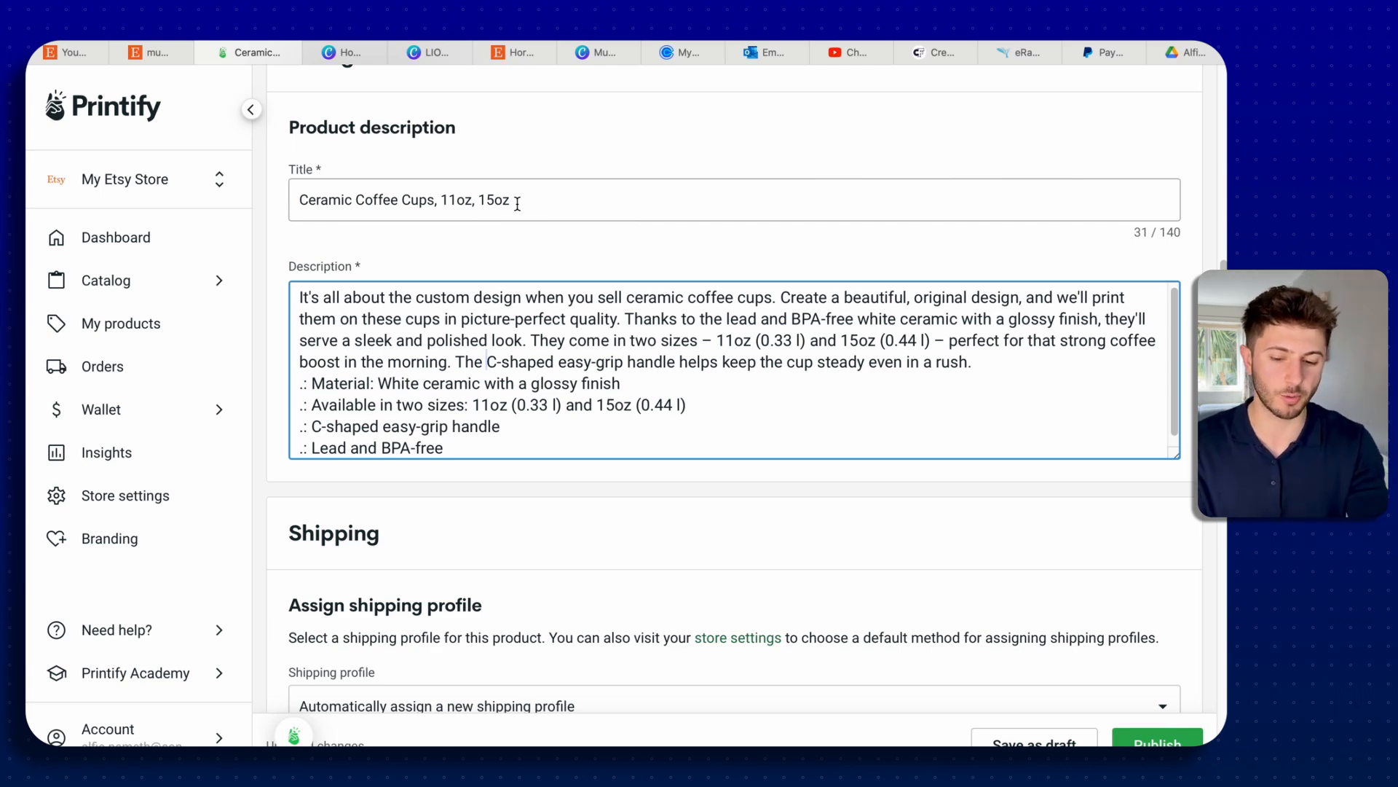
scroll(517, 204, "down", 5)
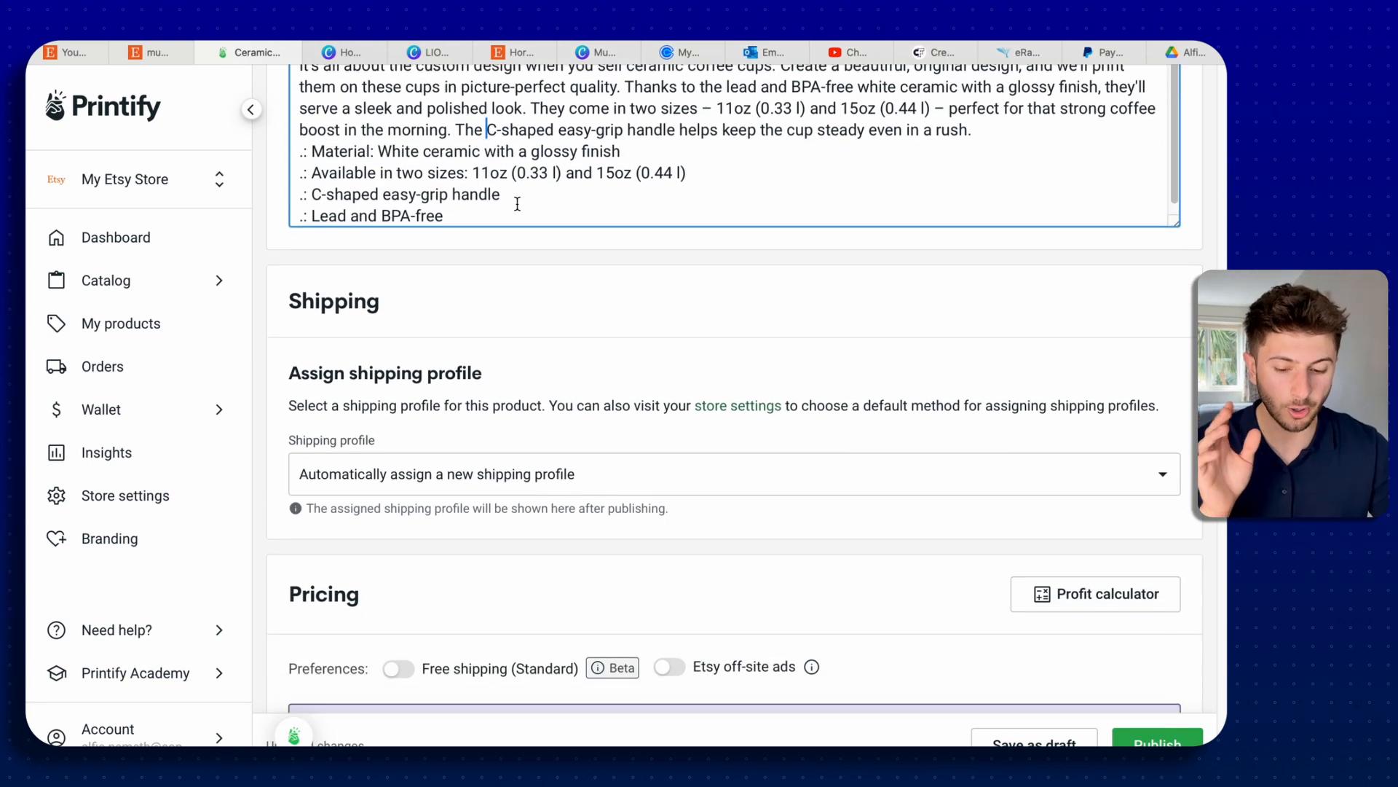
left_click(568, 293)
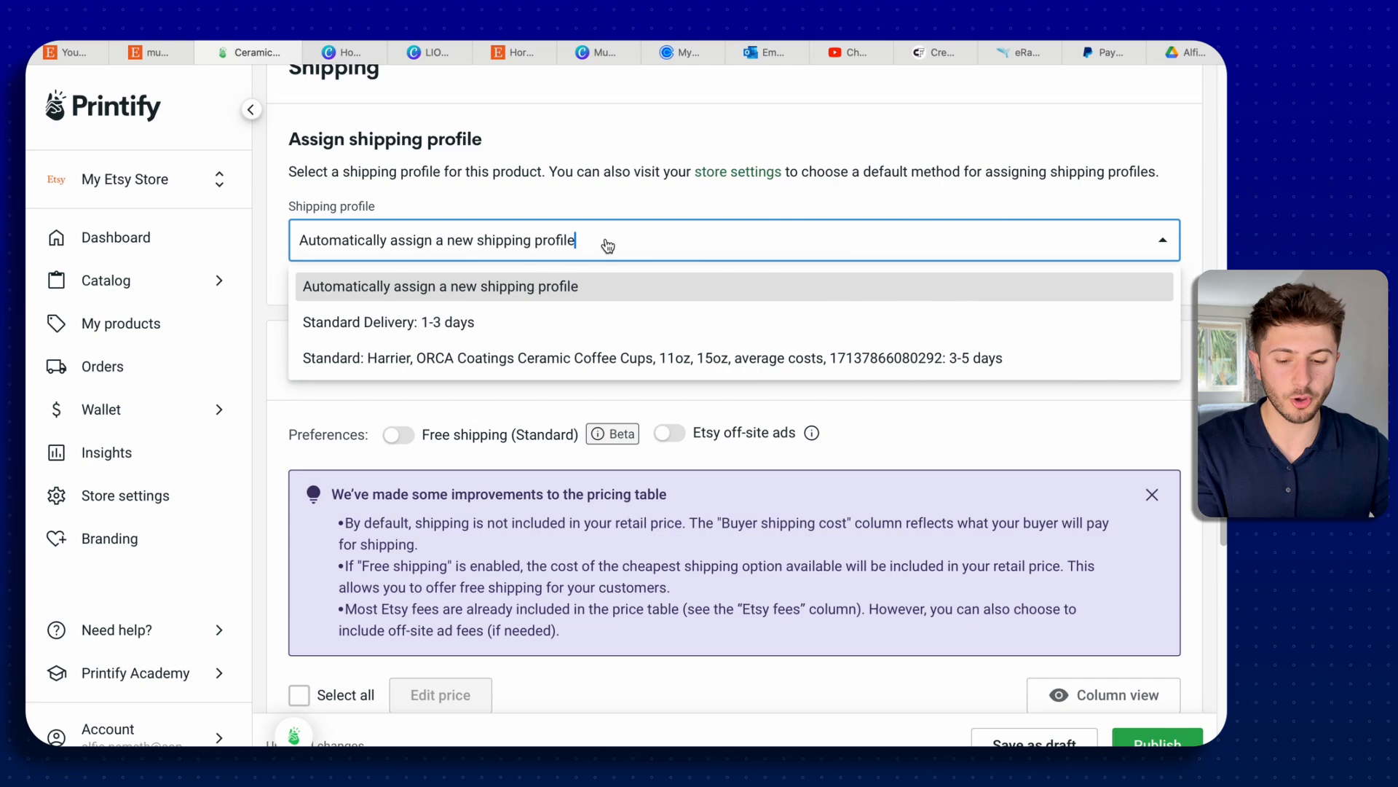
left_click(530, 325)
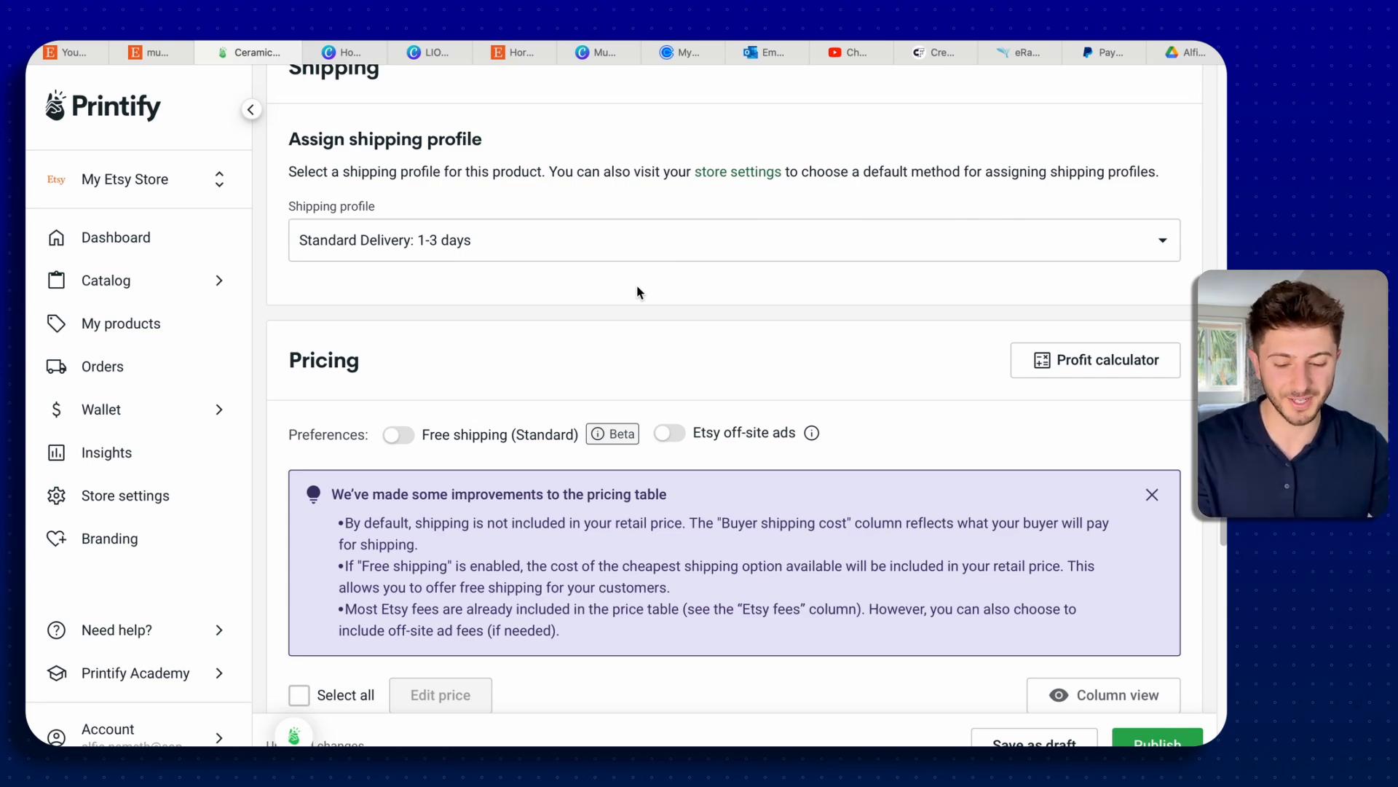
Step: Set the retail price of the 11oz mug to USD 9.50
scroll(637, 288, "down", 5)
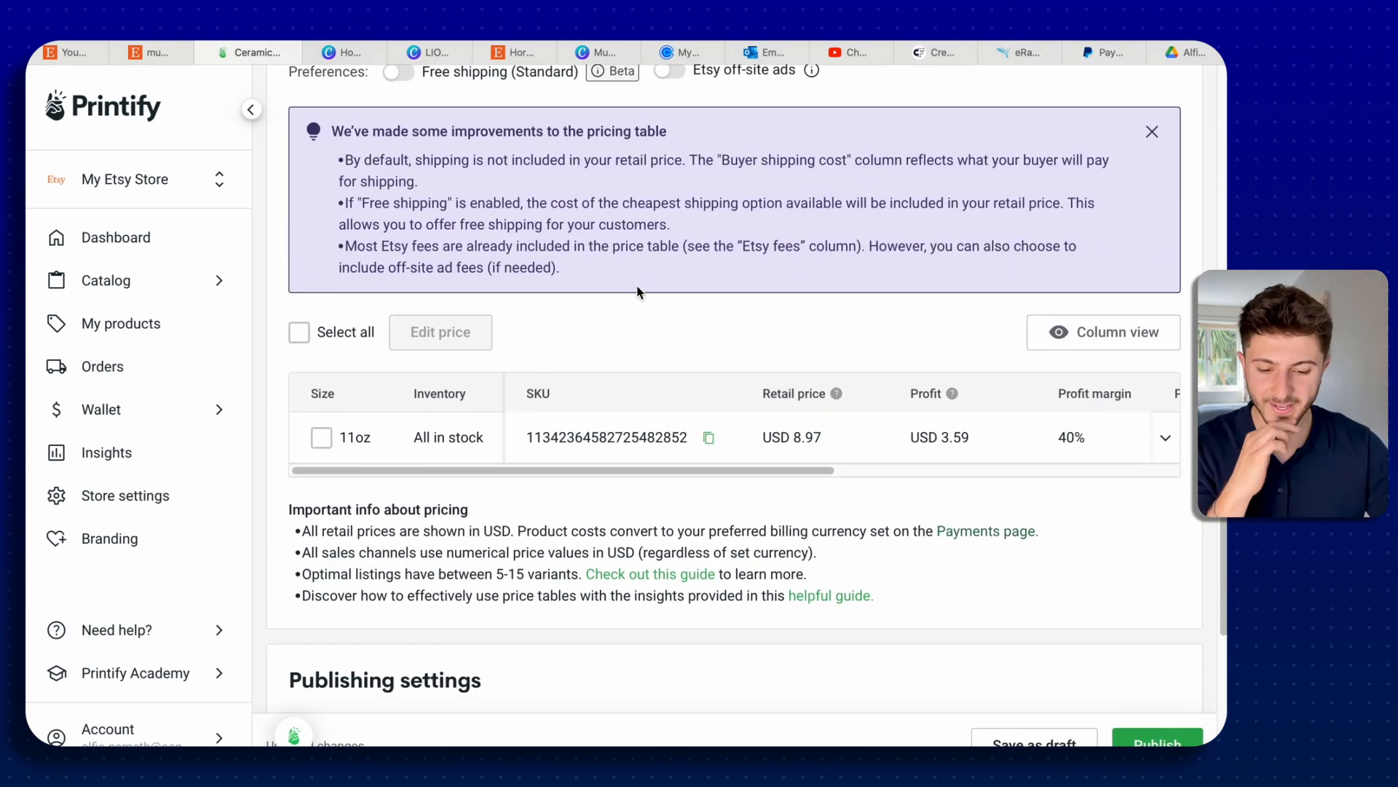
scroll(638, 327, "up", 1)
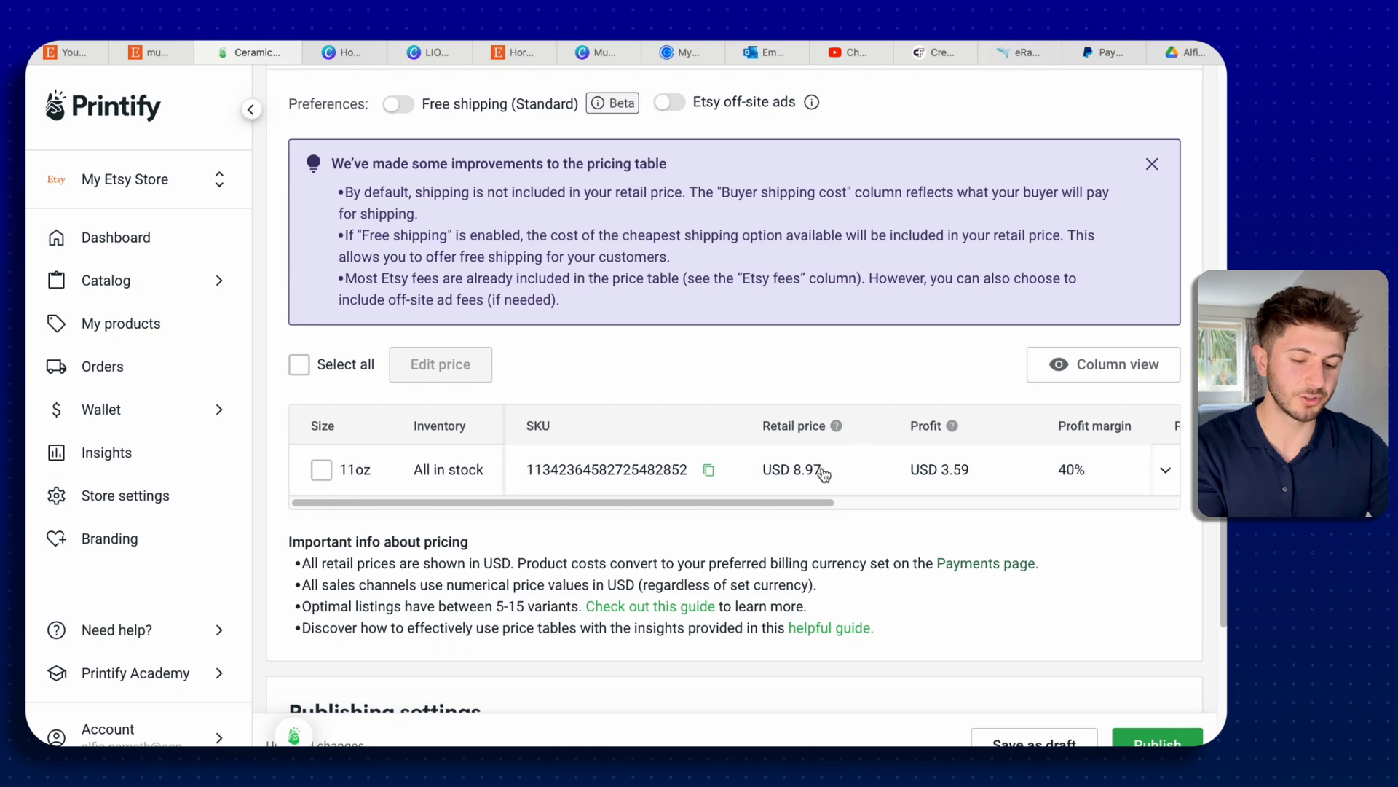
left_click(824, 474)
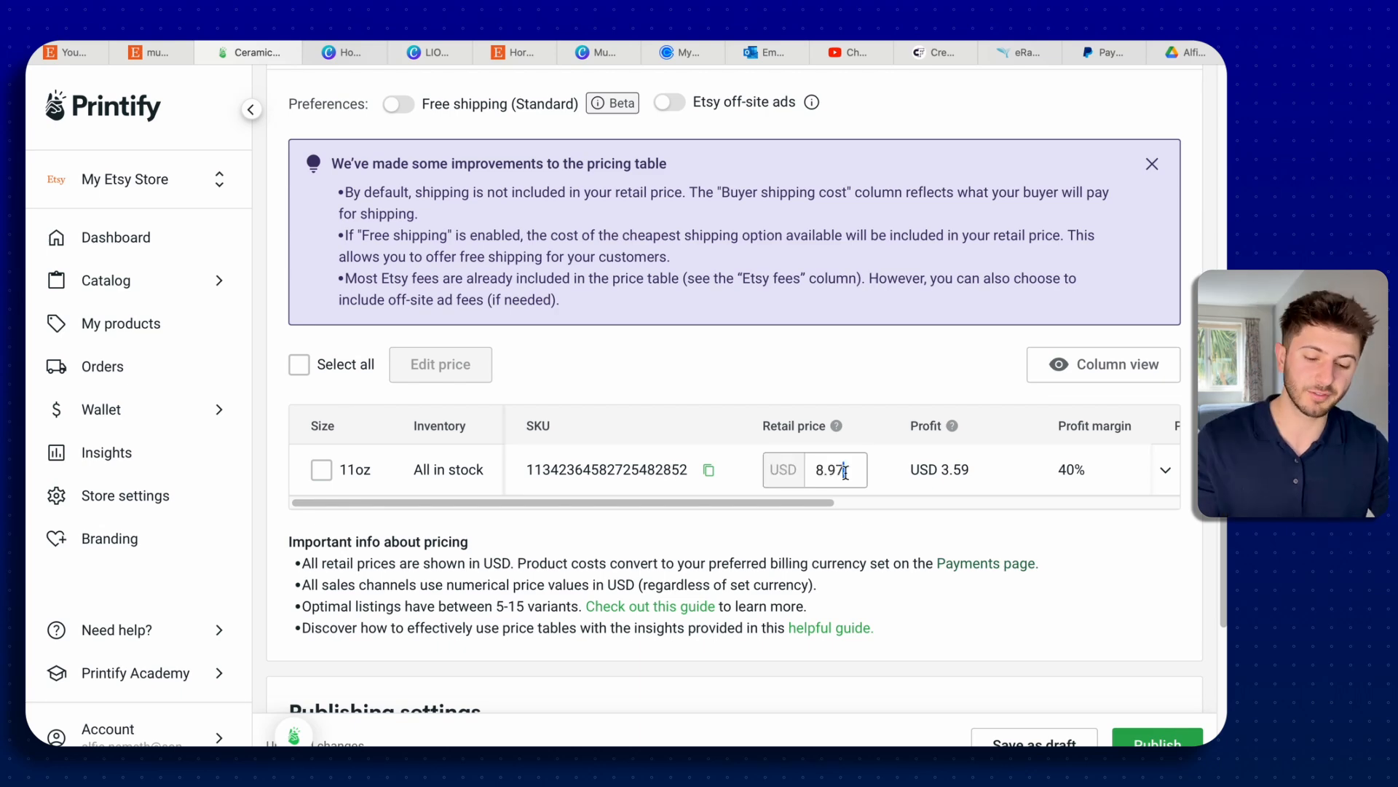
left_click_drag(852, 470, 774, 470)
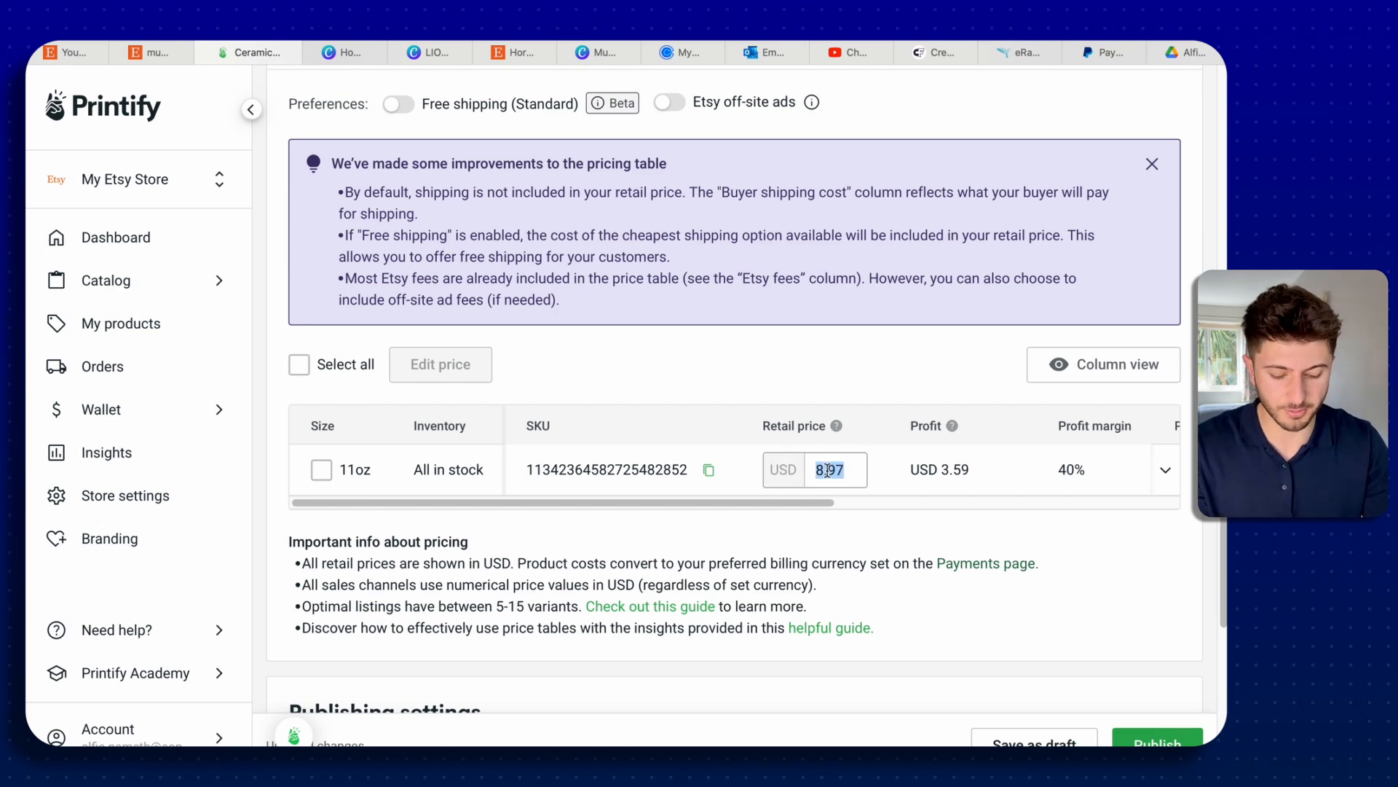
type("9.50")
left_click(831, 533)
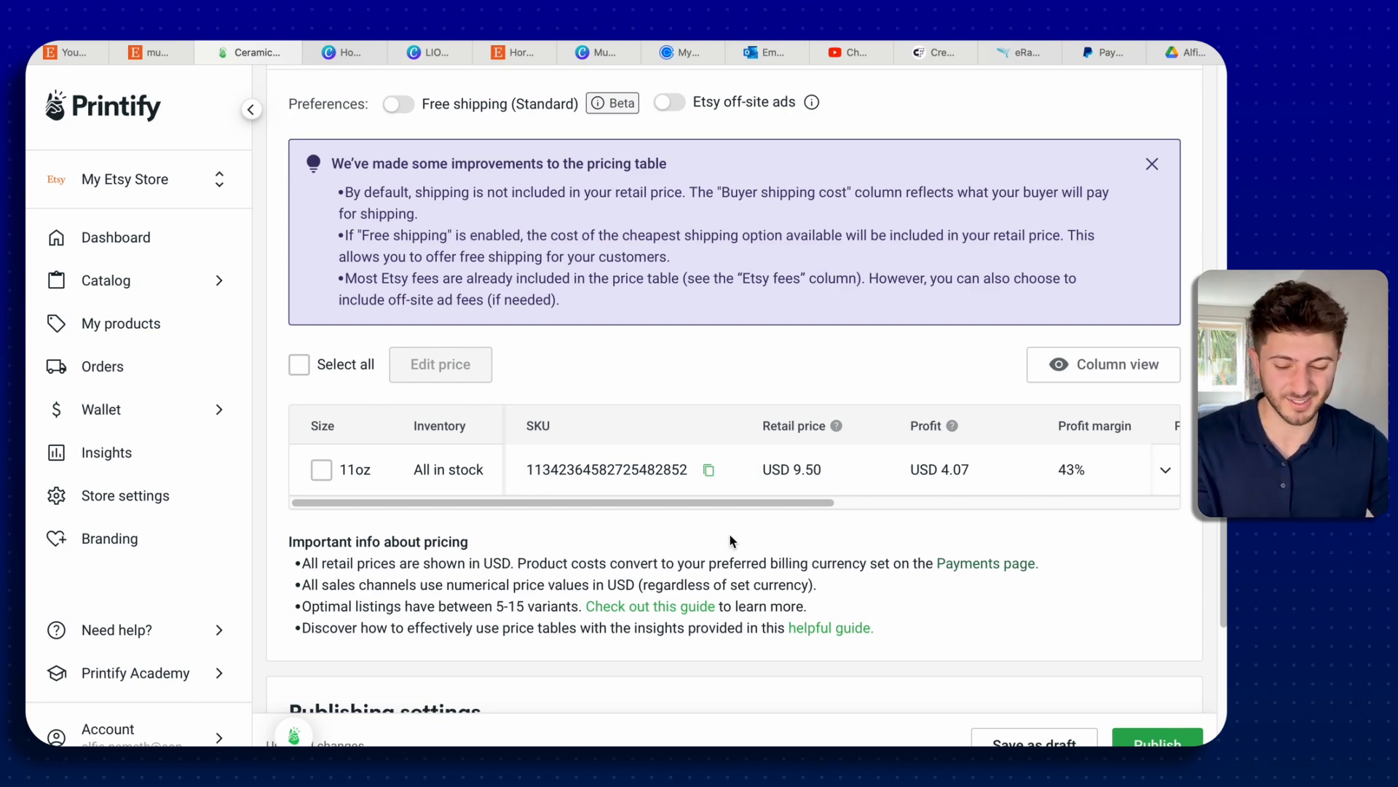
Step: Review the publishing settings, publish the mug to the Etsy store and open its listing for editing in Etsy Shop Manager
scroll(730, 541, "down", 8)
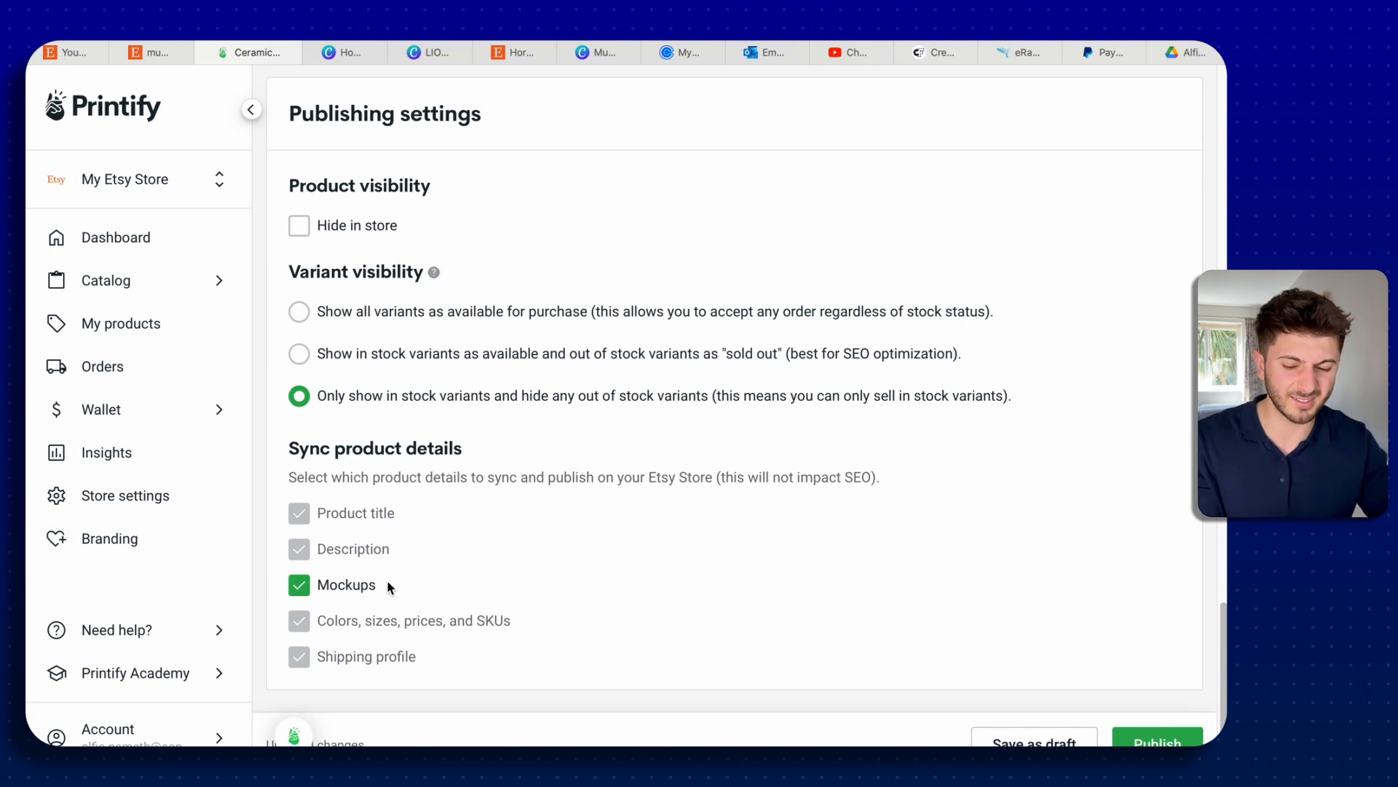
scroll(409, 265, "up", 1)
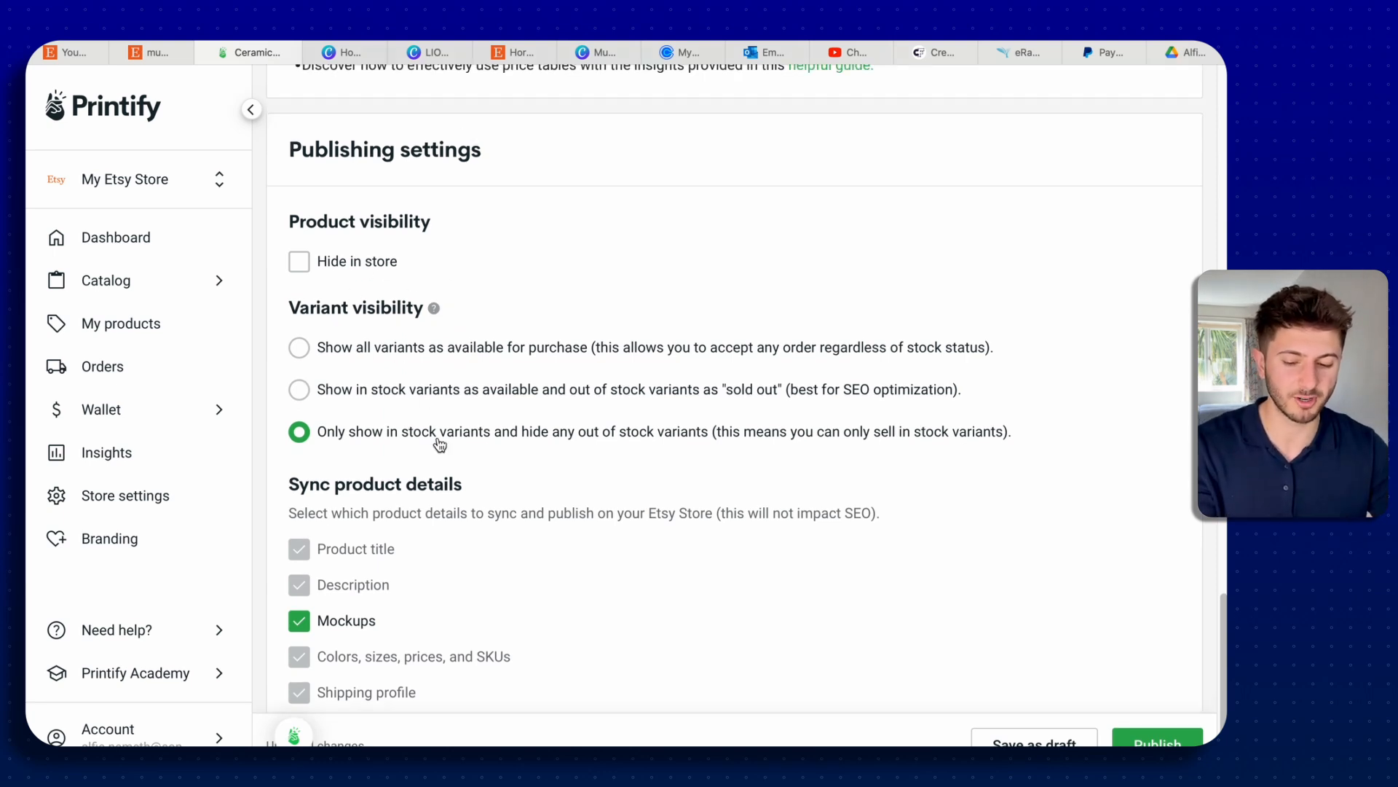
scroll(437, 443, "down", 1)
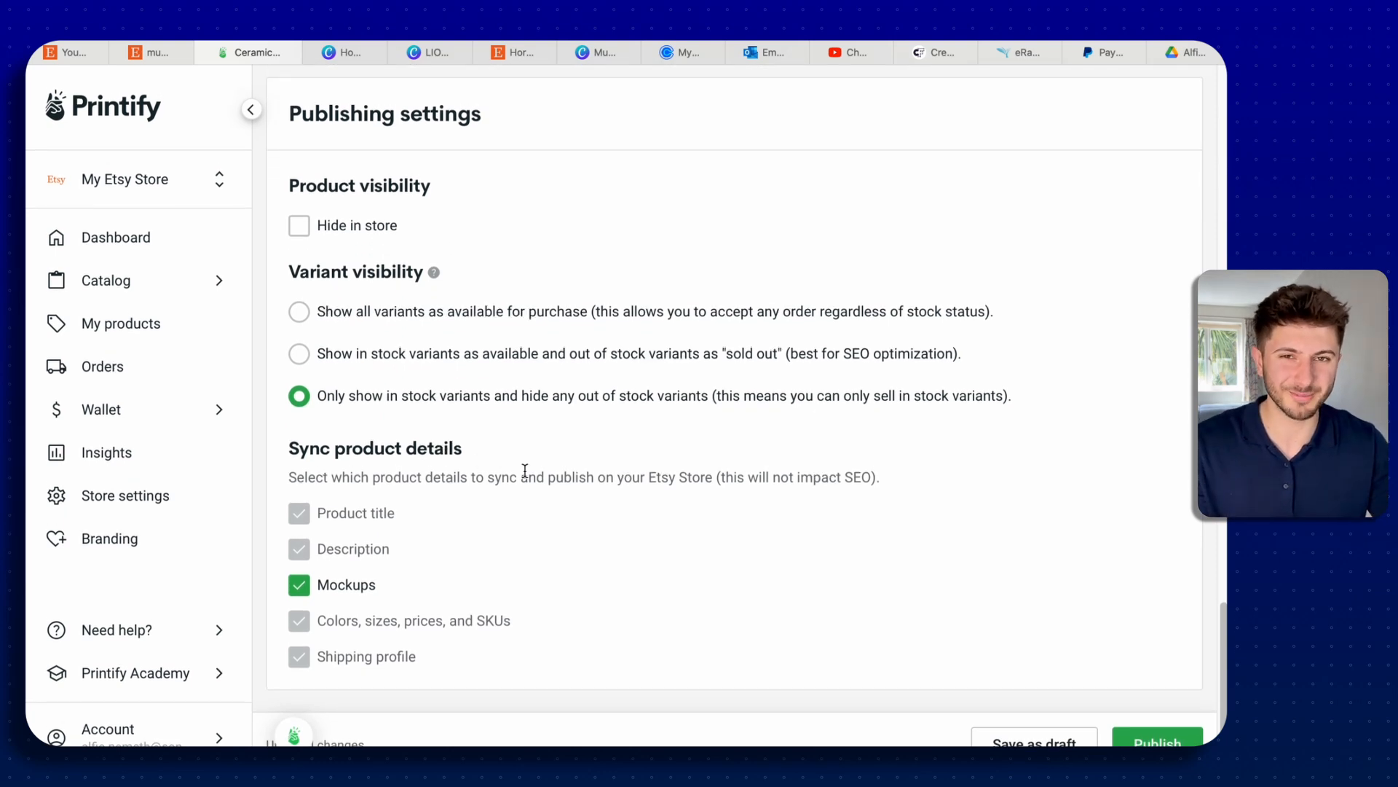
scroll(958, 474, "up", 1)
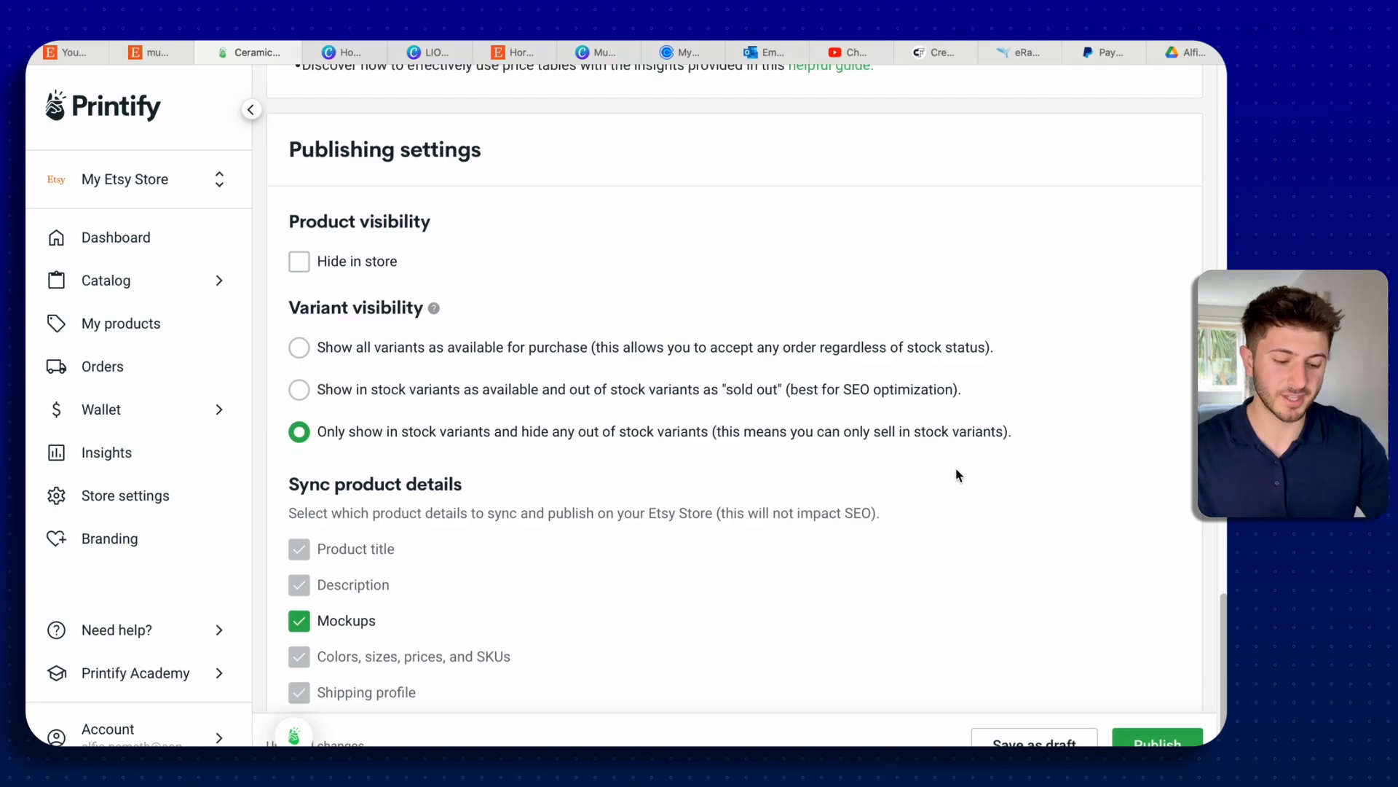
scroll(1164, 741, "down", 1)
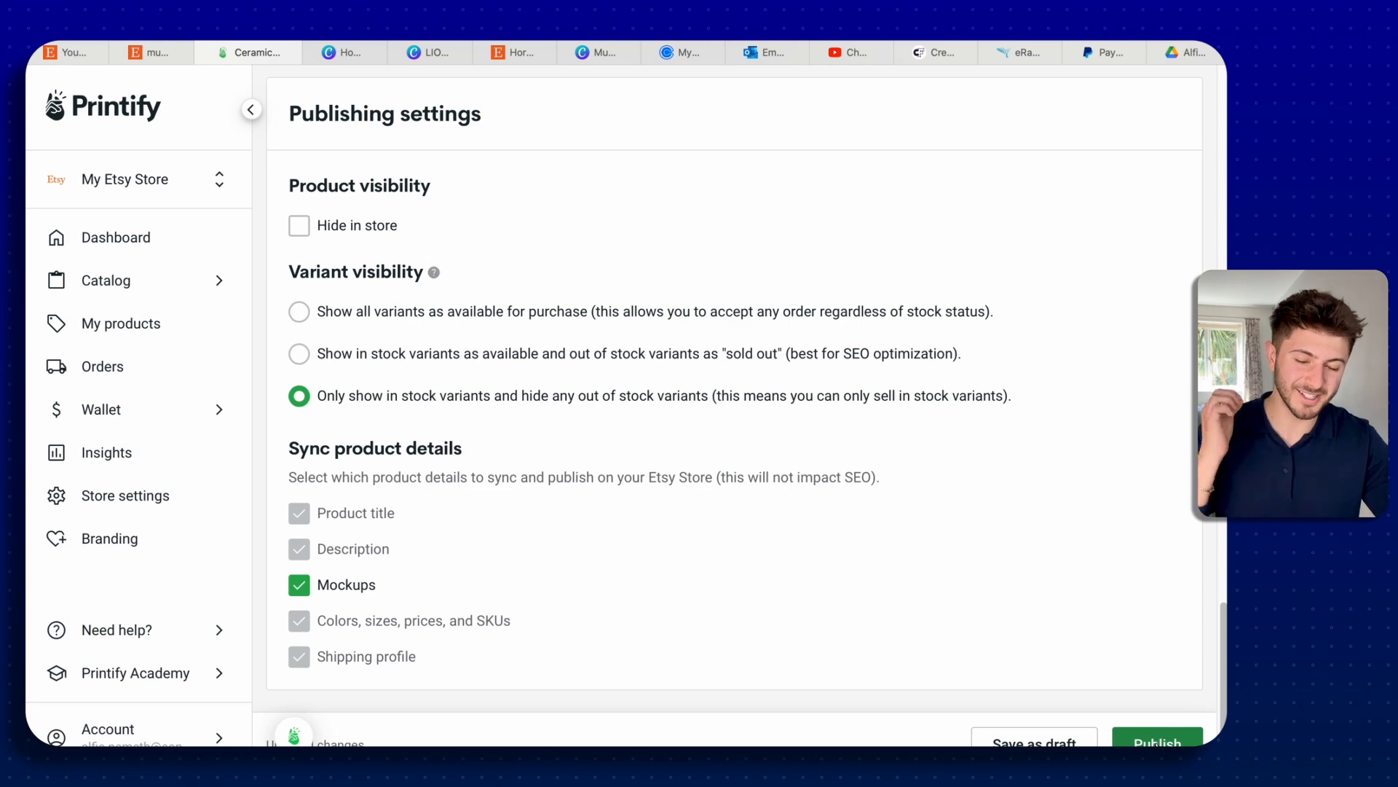
left_click(1158, 743)
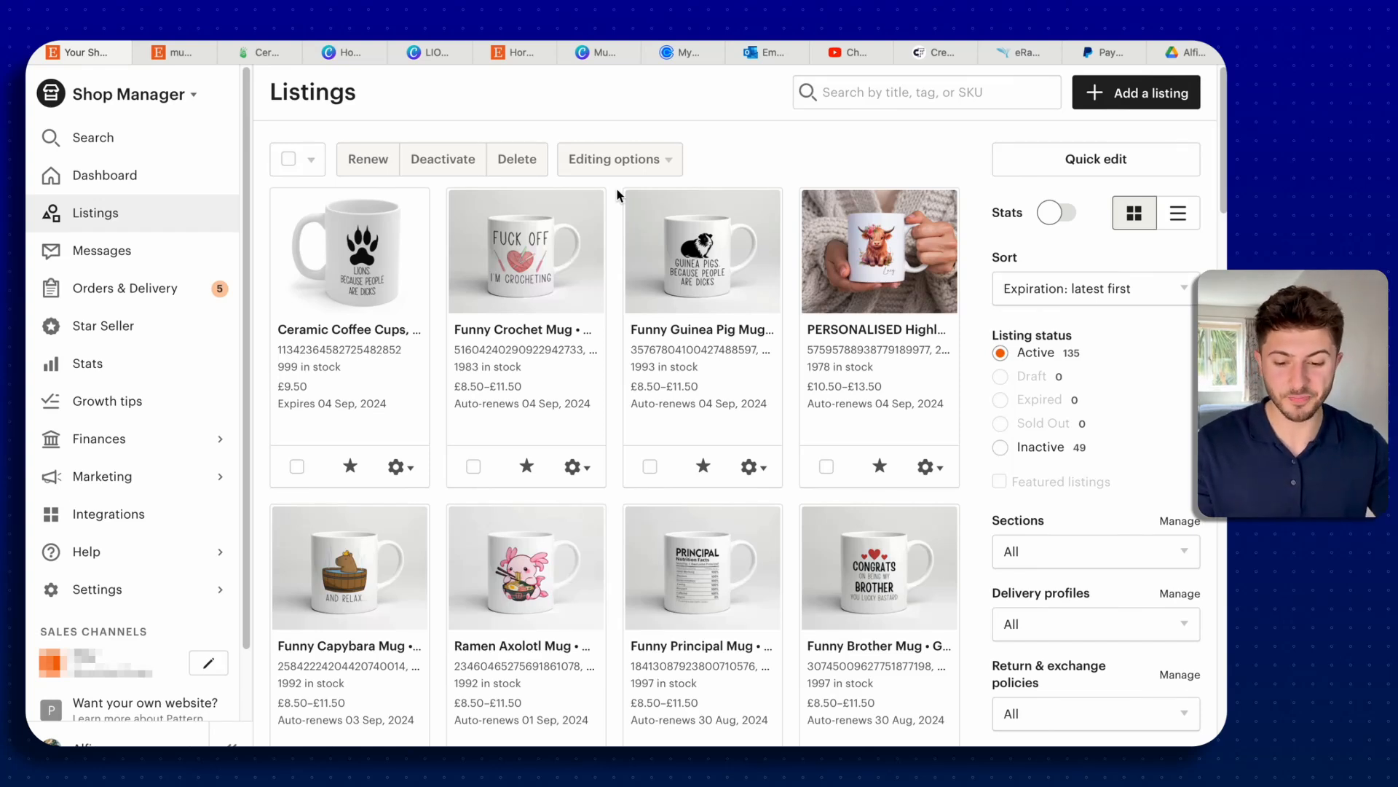
left_click(352, 366)
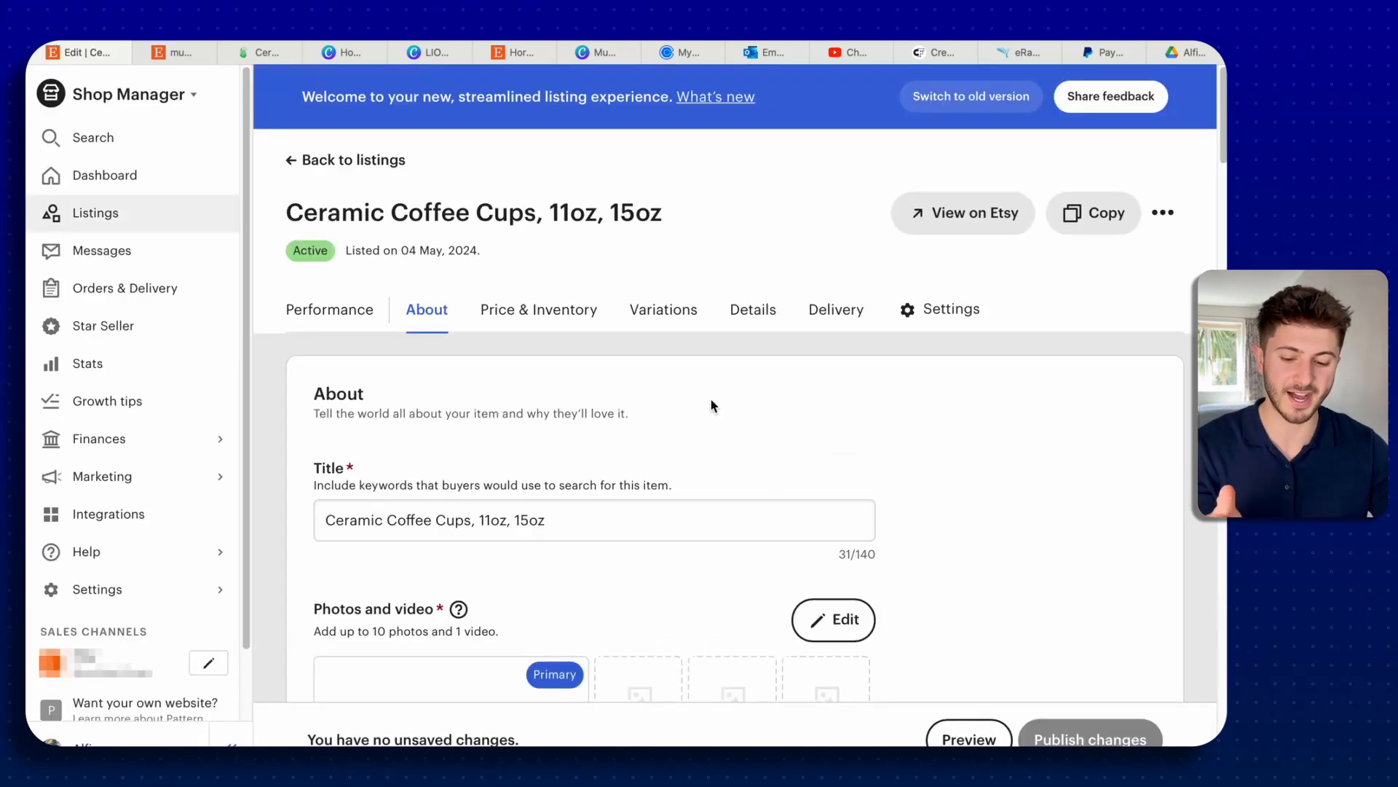
Step: Copy the title of the reference Etsy horse mug listing and replace the new listing's title with it
scroll(712, 406, "down", 4)
scroll(713, 405, "up", 1)
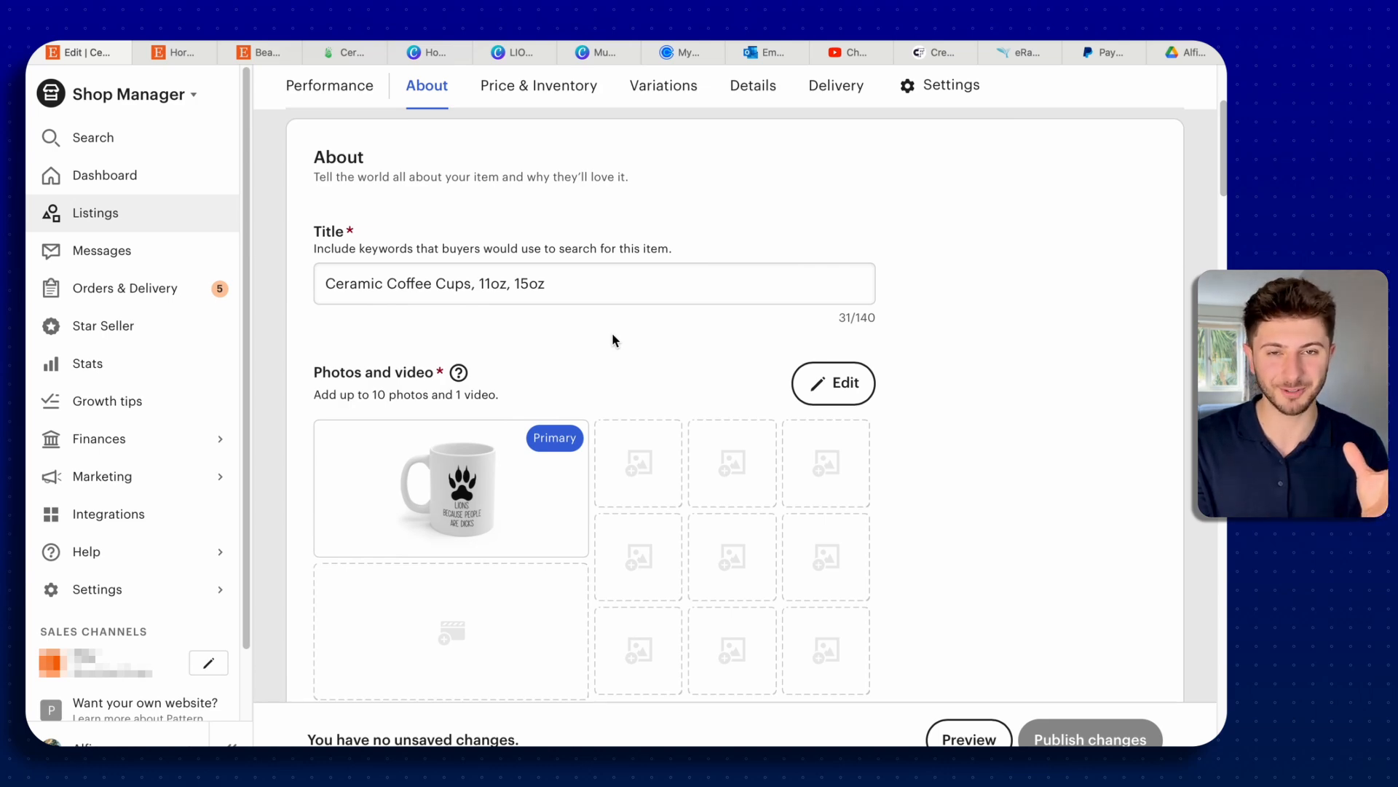
left_click(174, 52)
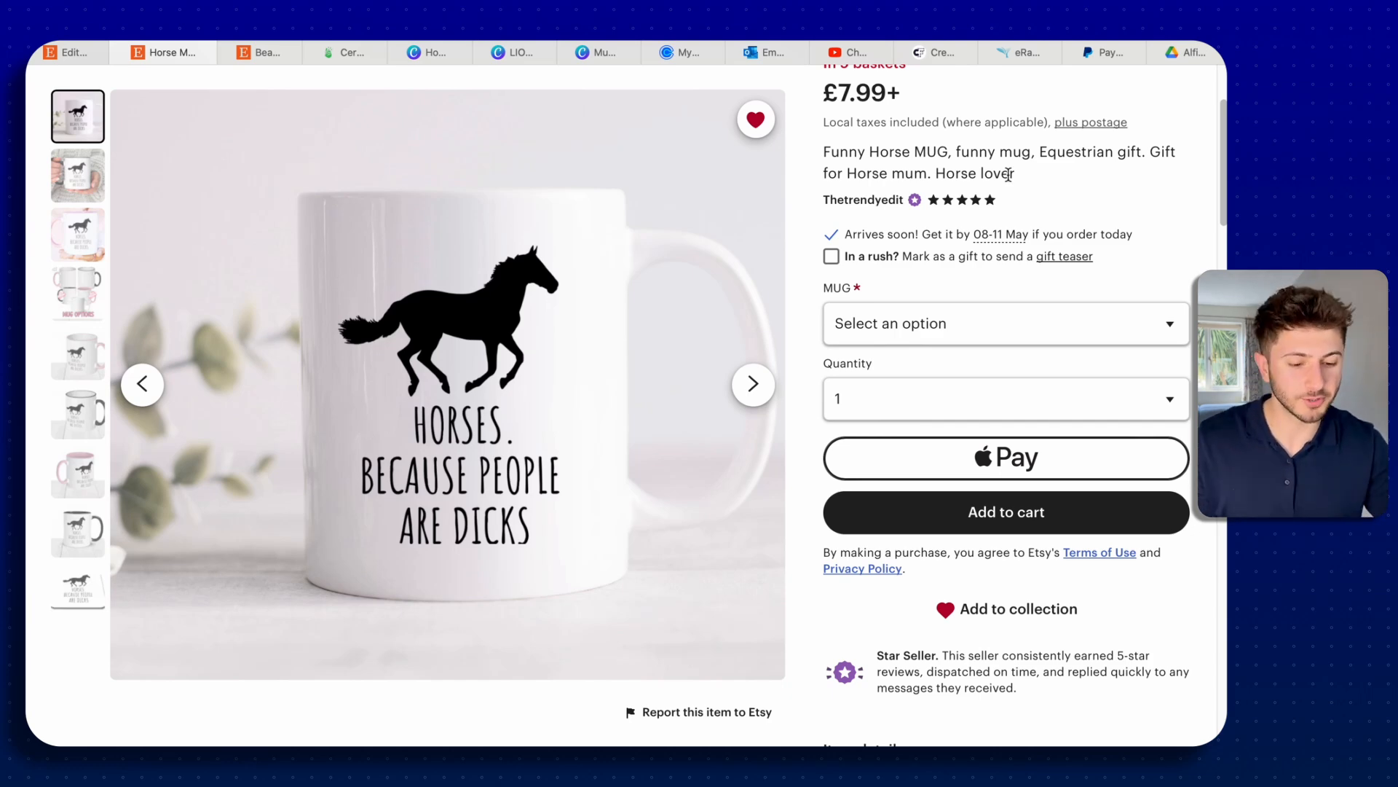
left_click_drag(1017, 175, 831, 156)
key("super+c")
left_click(567, 283)
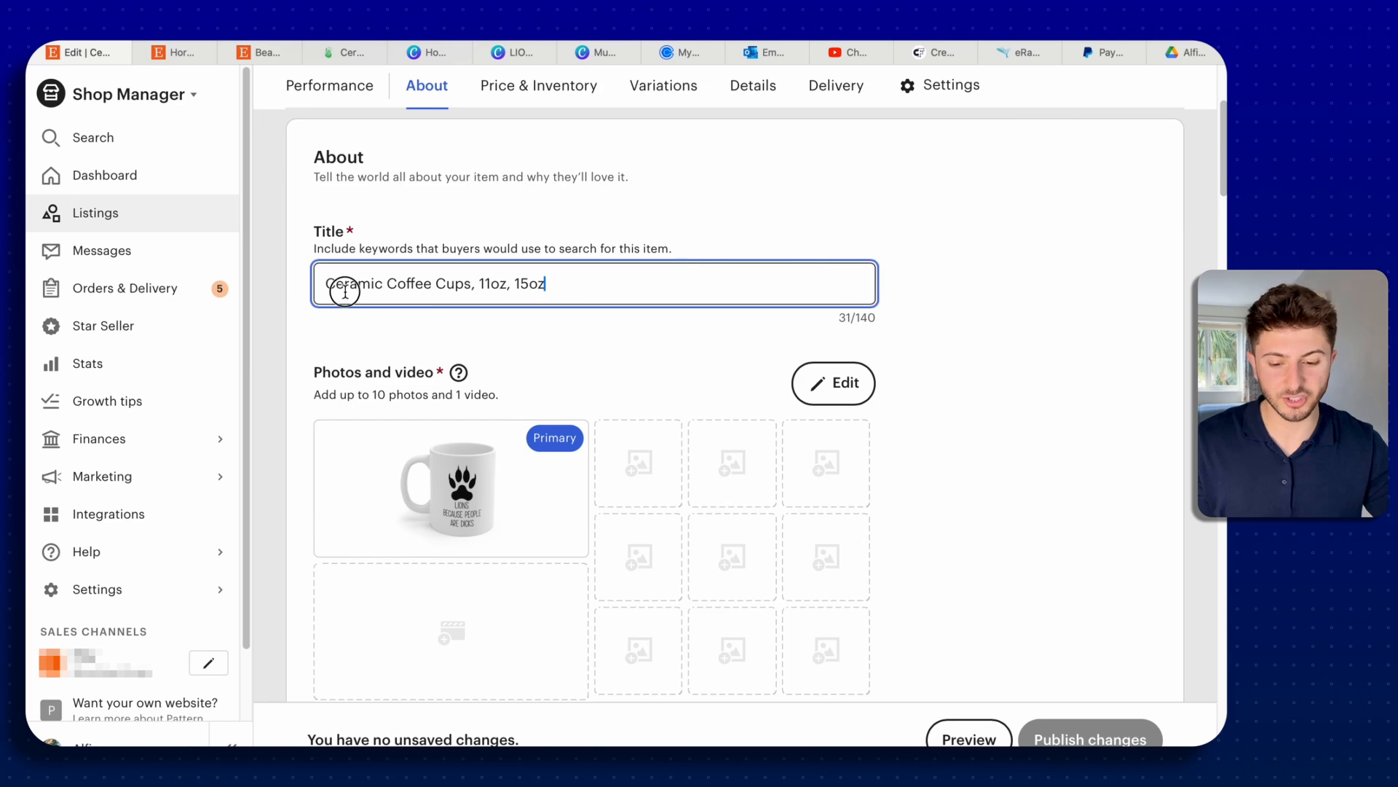
key("super+a")
key("super+v")
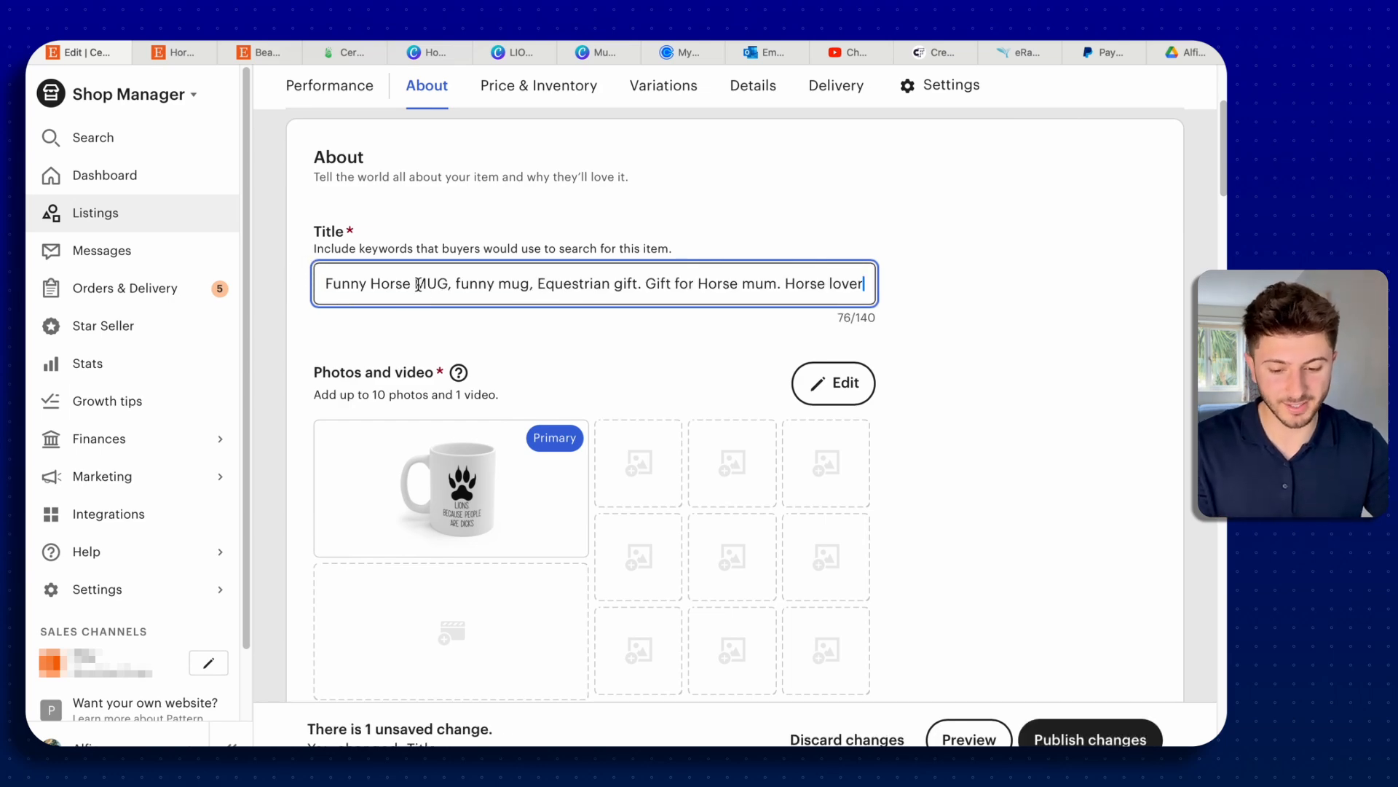
Step: Reword the copied title as "Funny Lion MUG, funny mug, Lion gift. Gift for Lion Lover. Lion lover"
left_click_drag(412, 284, 373, 284)
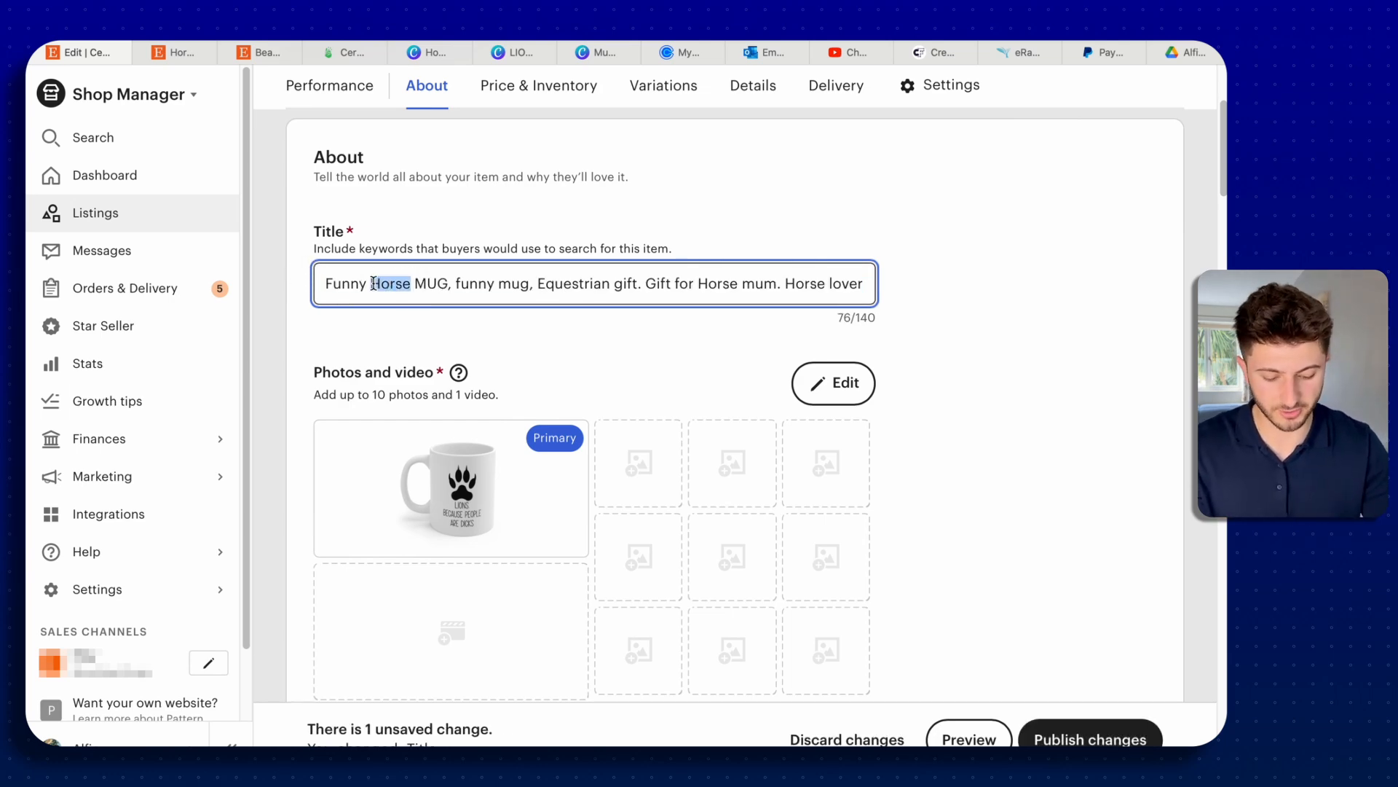
type("Lion")
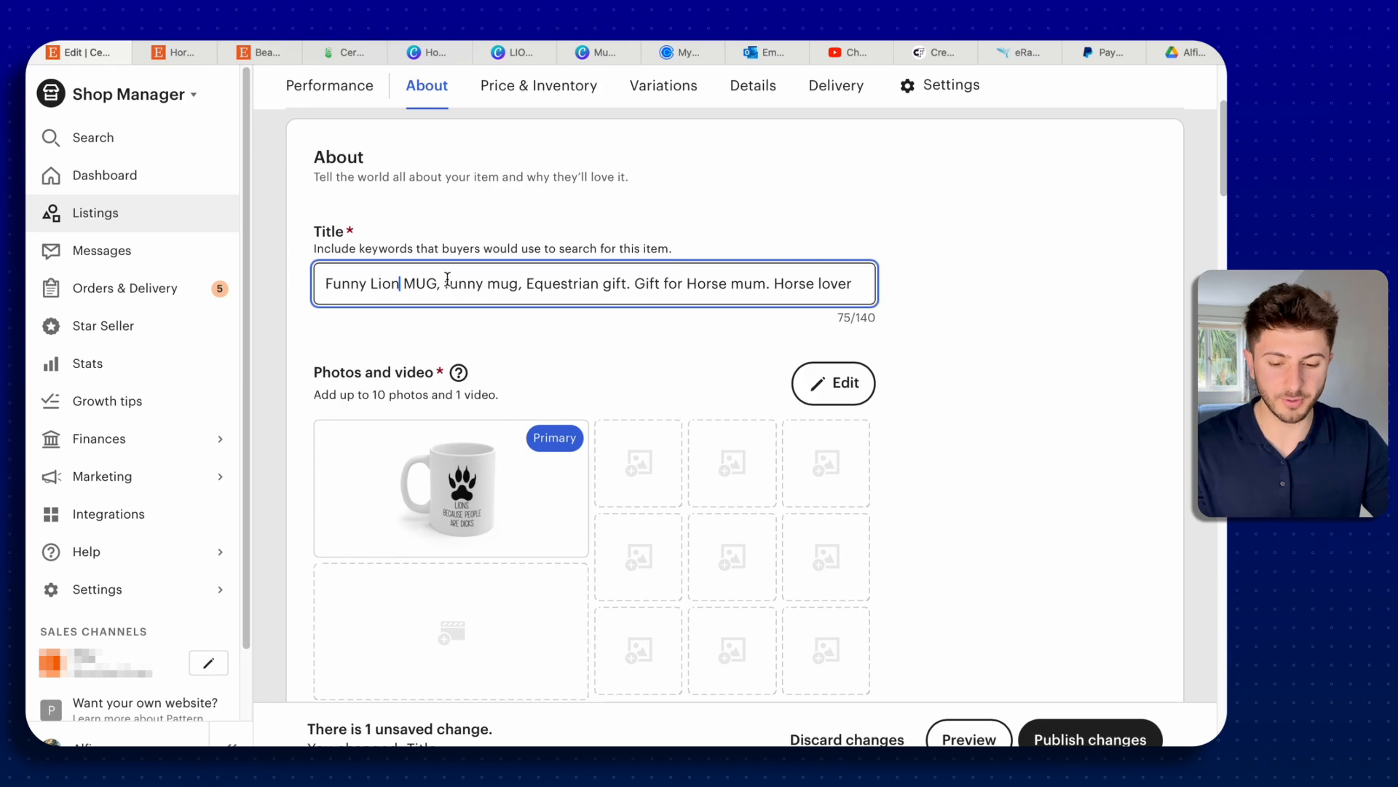
left_click_drag(603, 283, 526, 284)
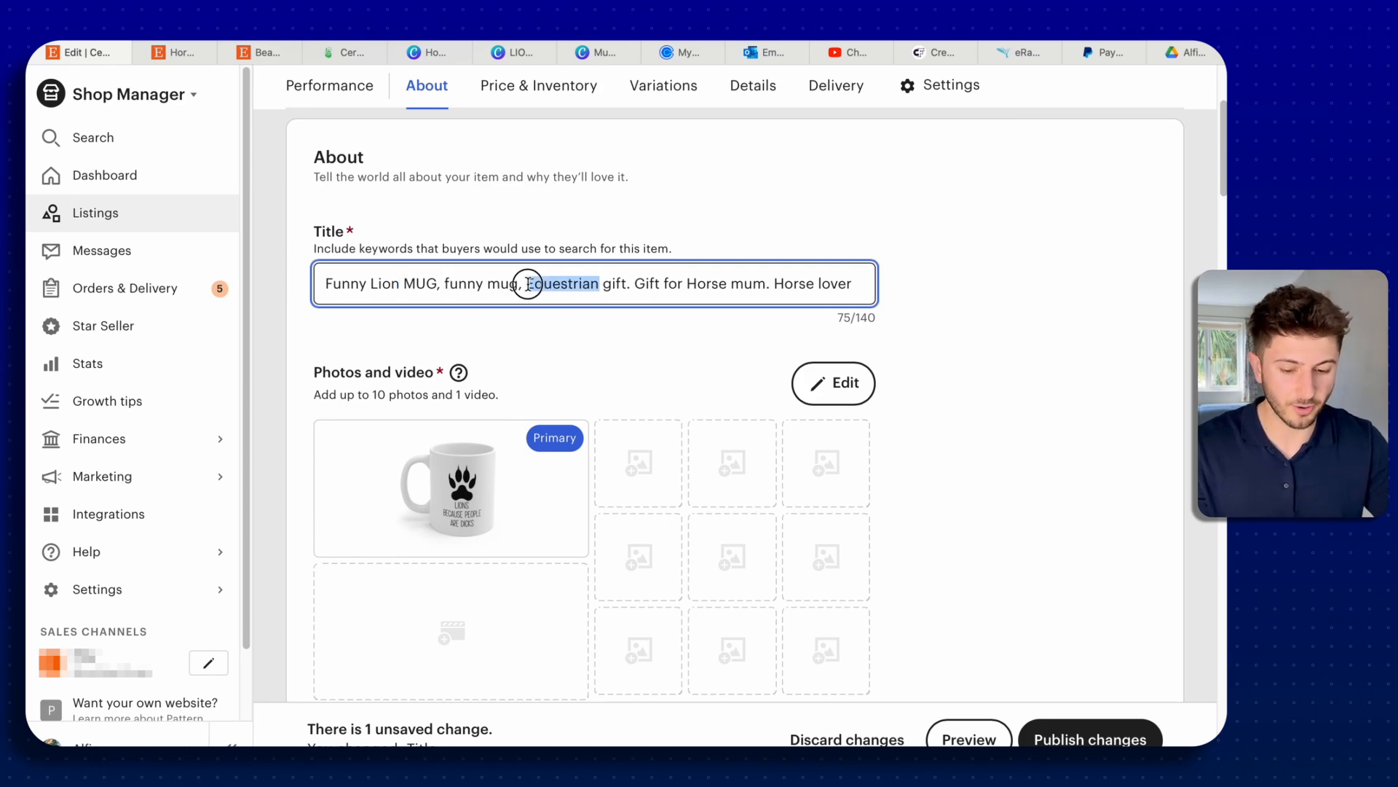
type("Lion")
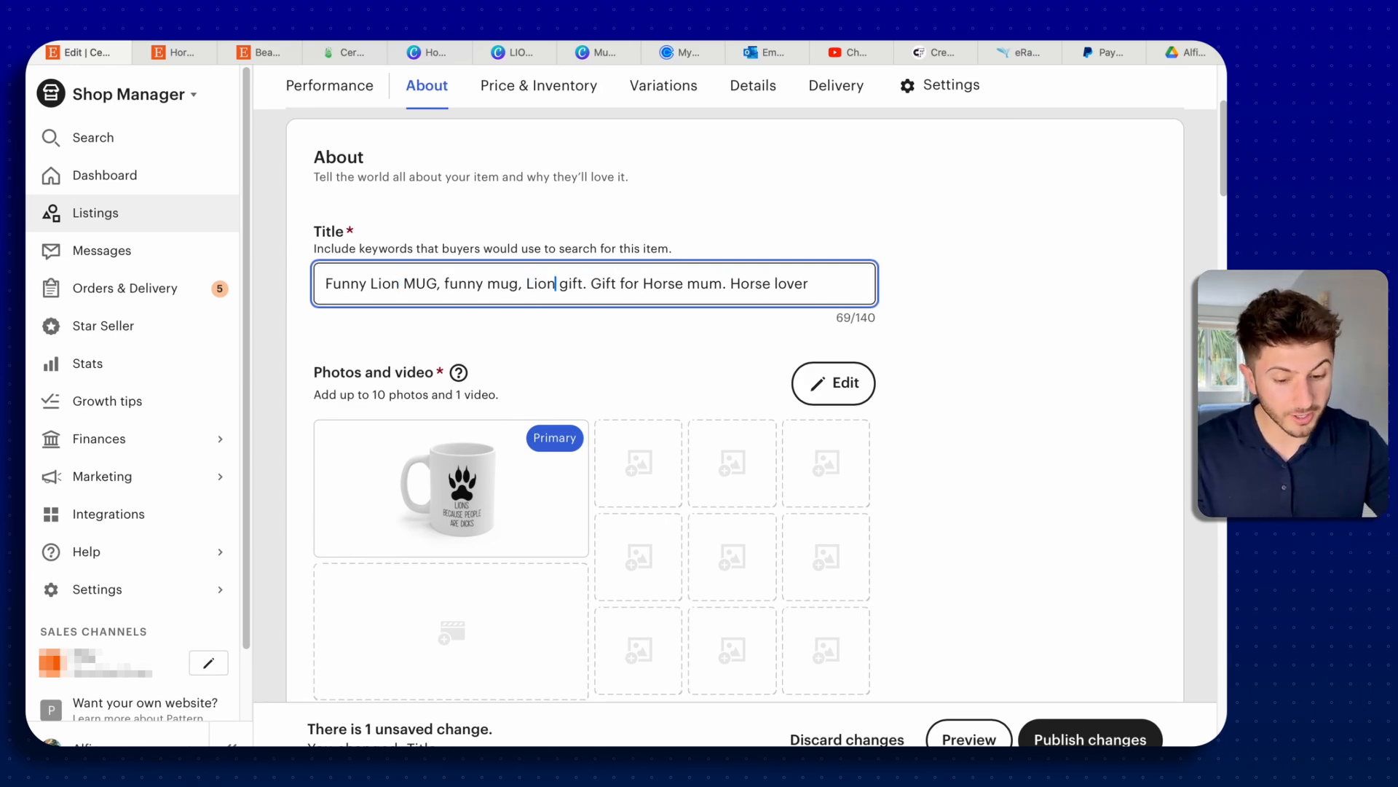
left_click(667, 283)
left_click_drag(724, 284, 645, 279)
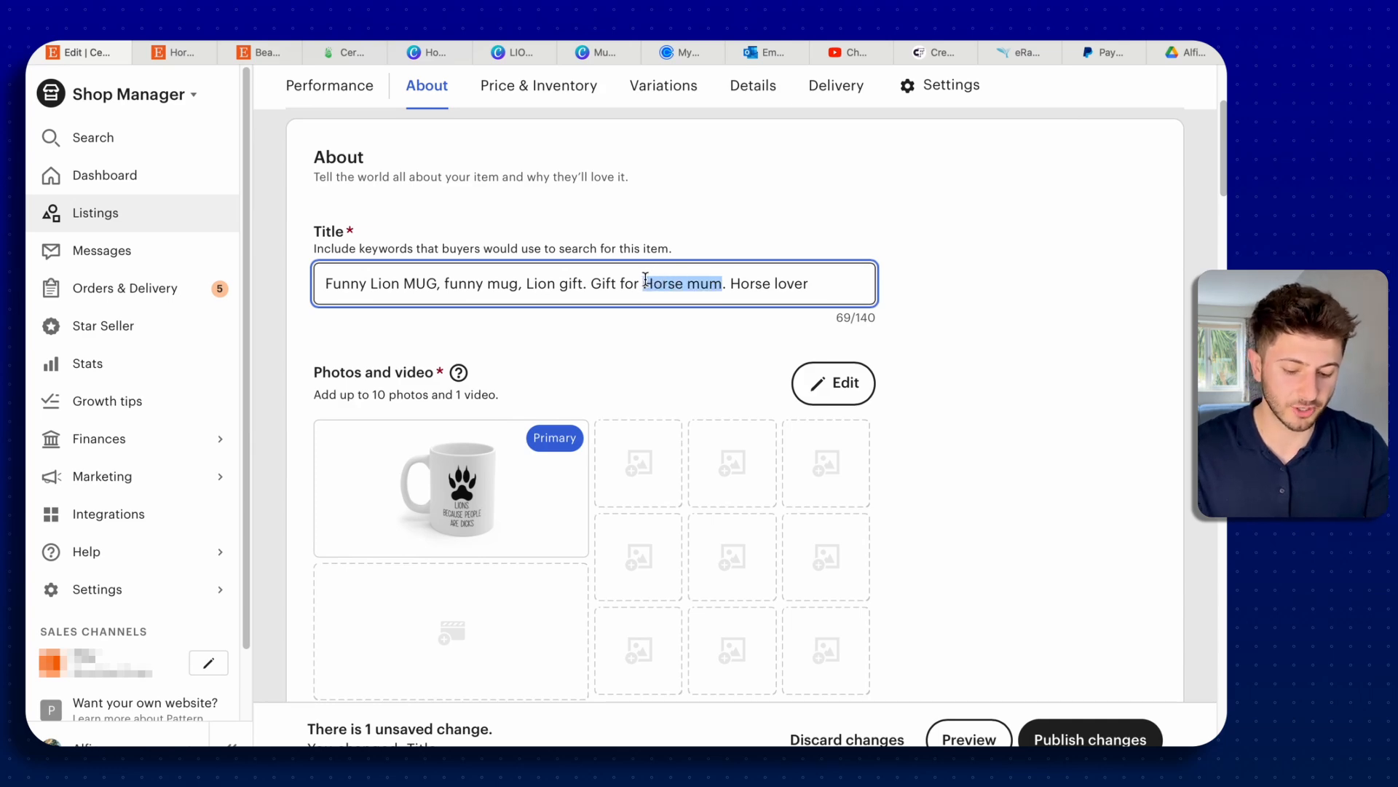
type("Lion Lover")
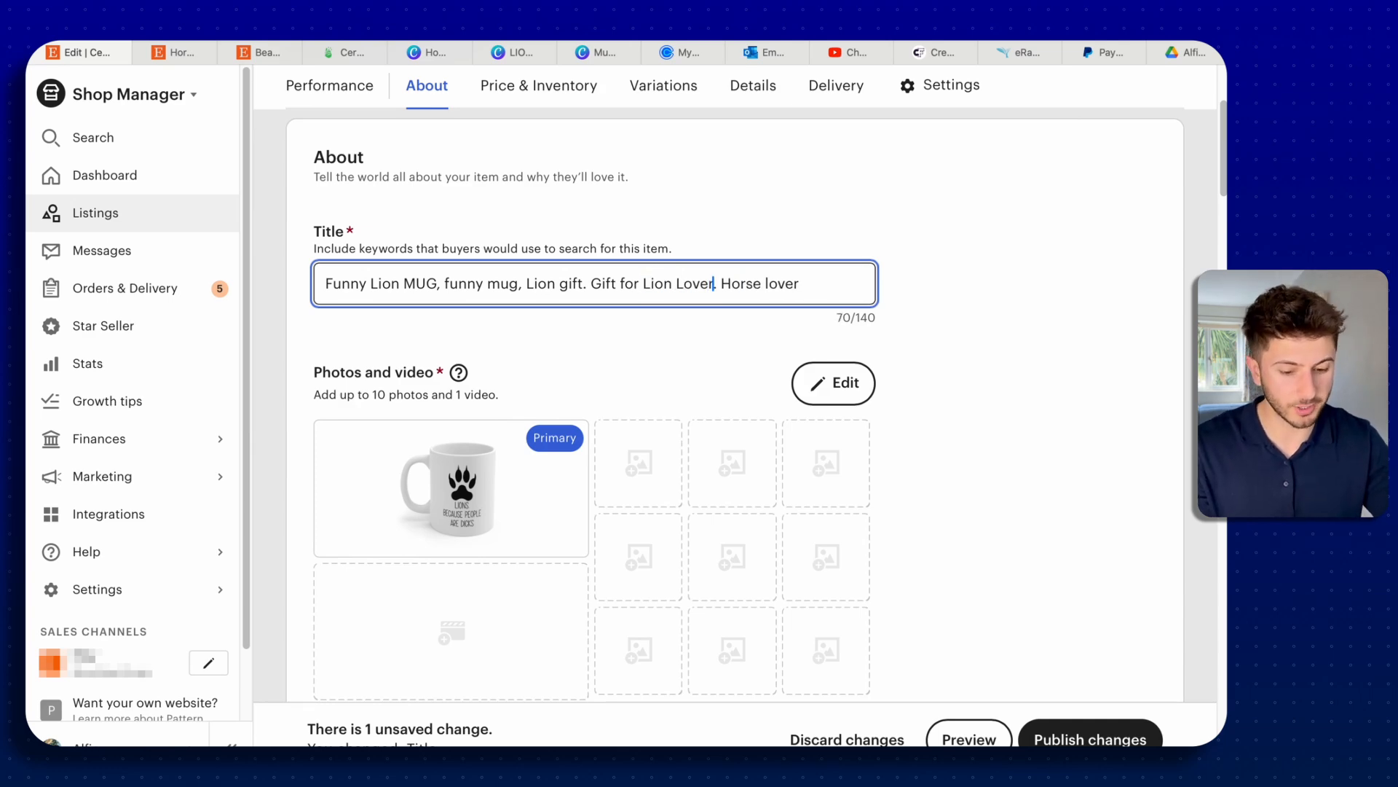
double_click(724, 281)
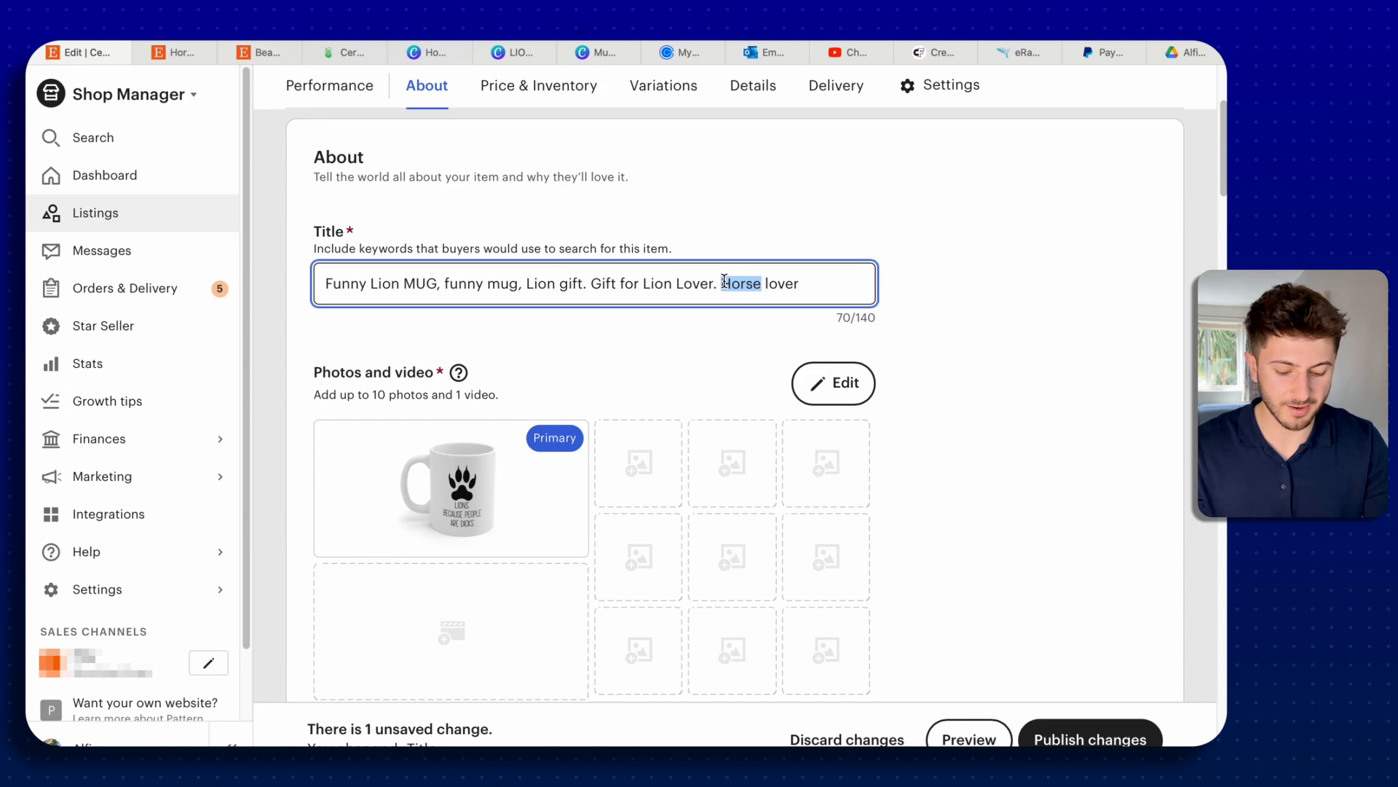
type("Lion")
left_click(676, 339)
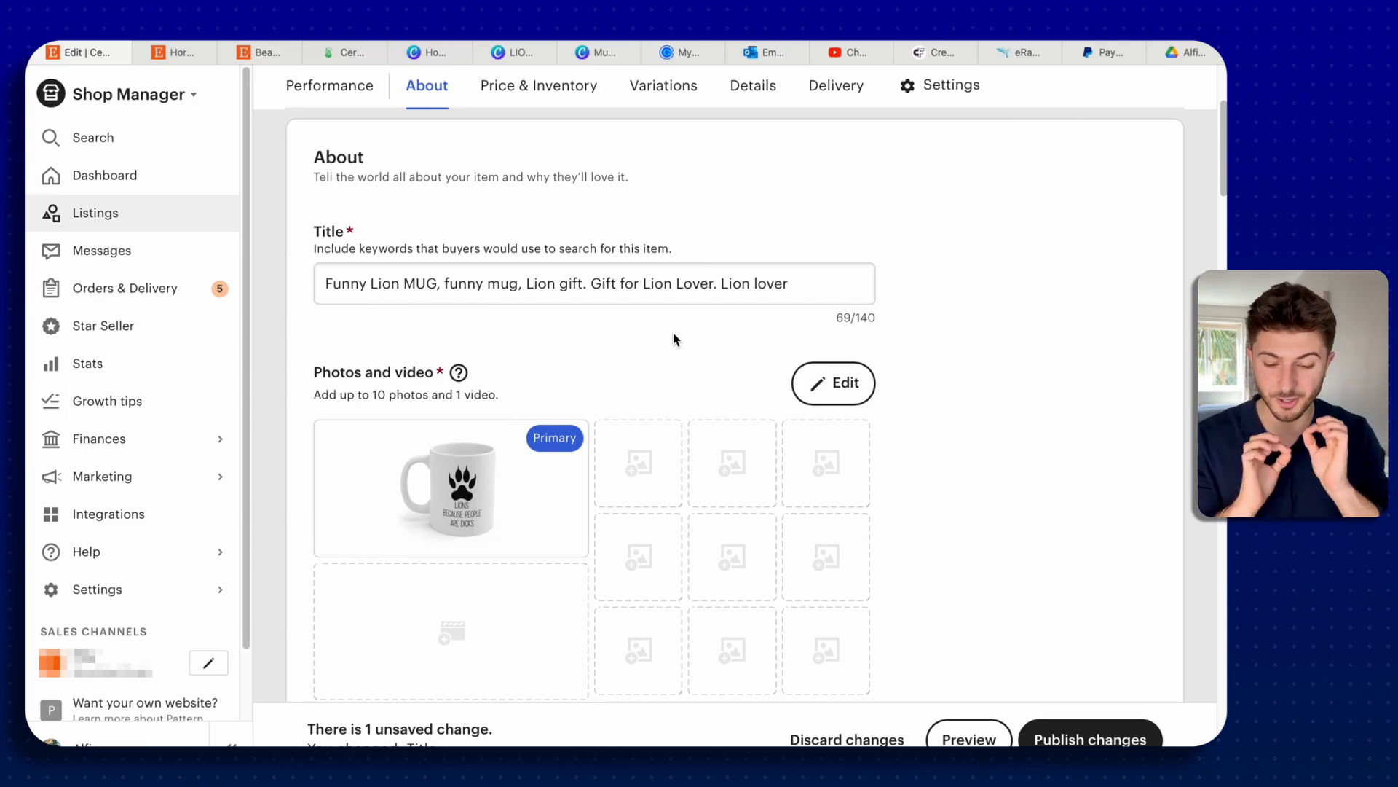
Step: Search Etsy for "mug mock up images" and browse the mockup bundles on offer
scroll(675, 336, "down", 3)
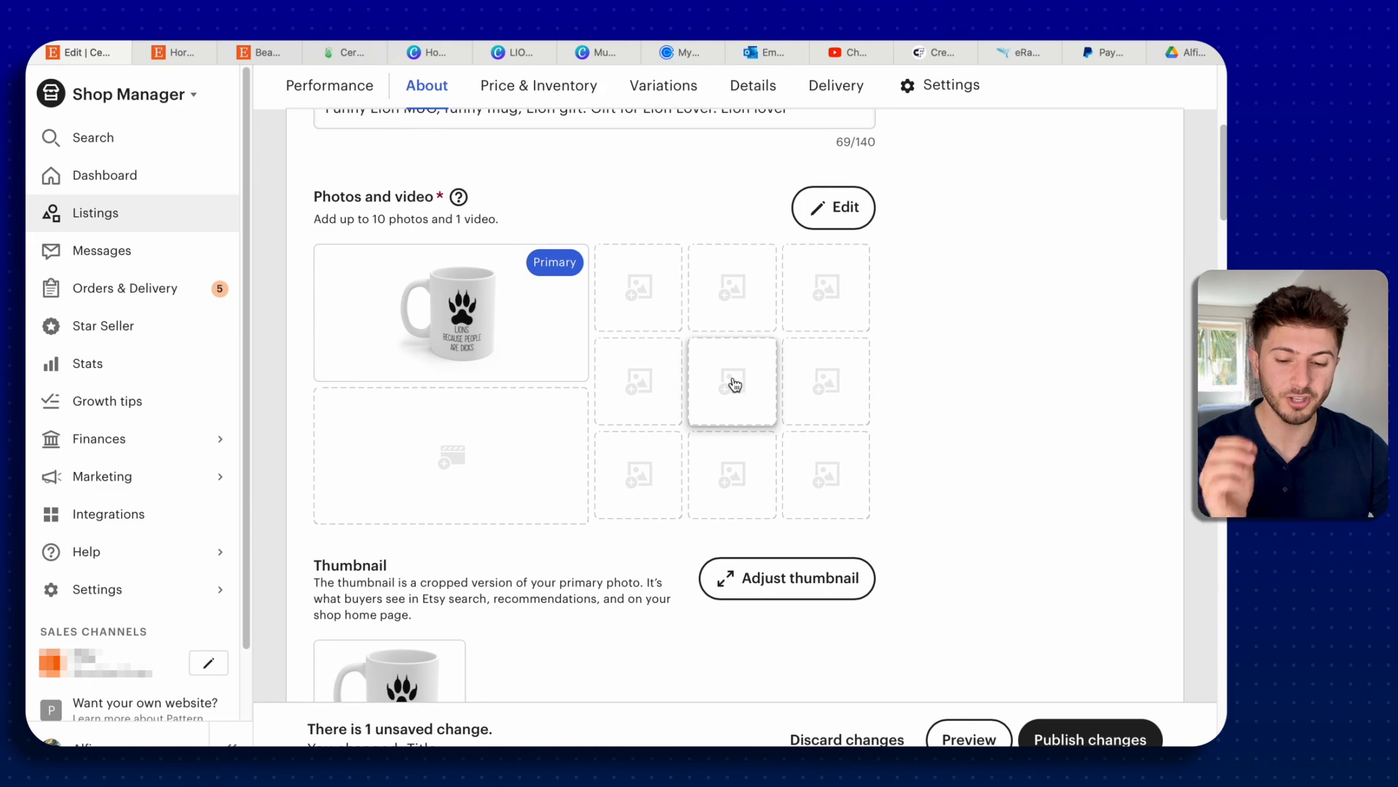
left_click(178, 51)
left_click(395, 96)
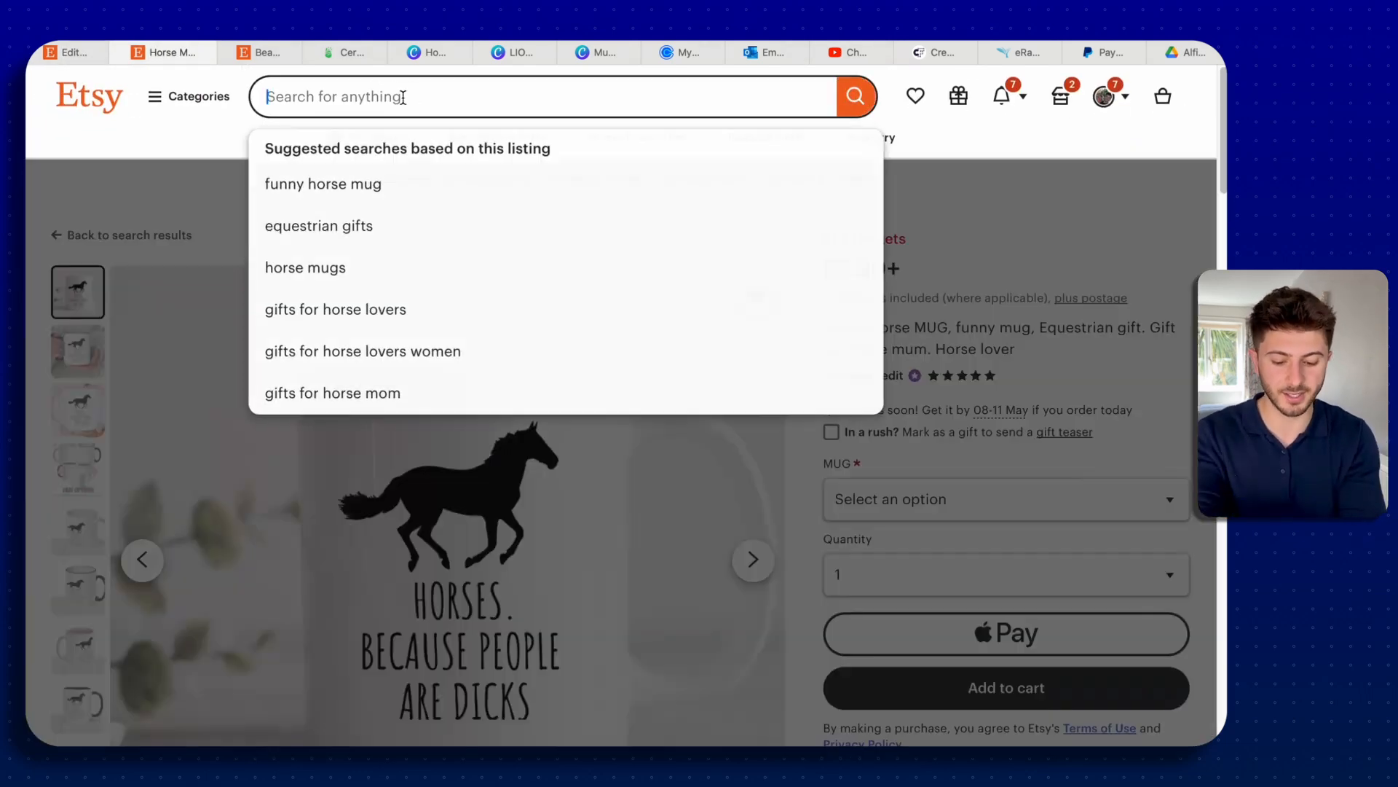
type("mug mock up images")
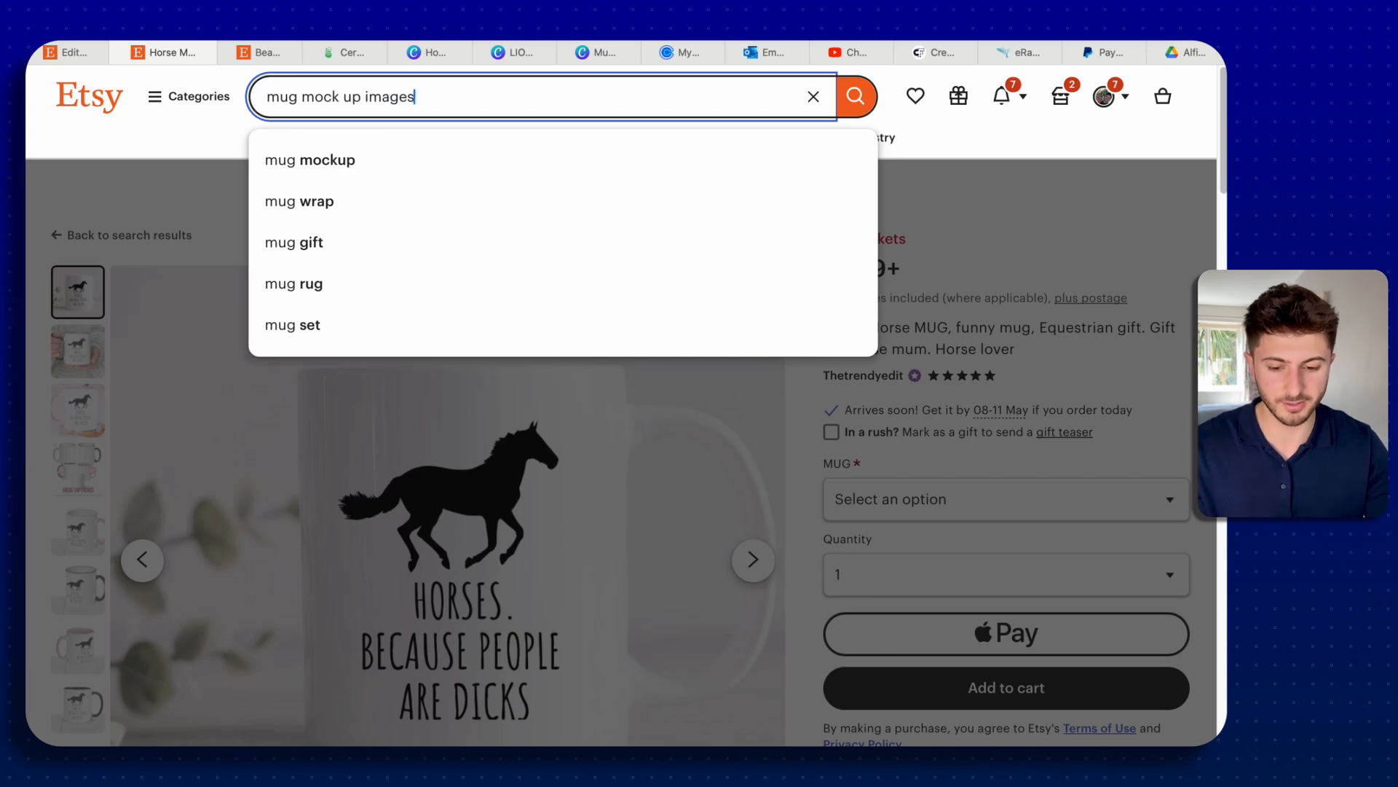
key("Return")
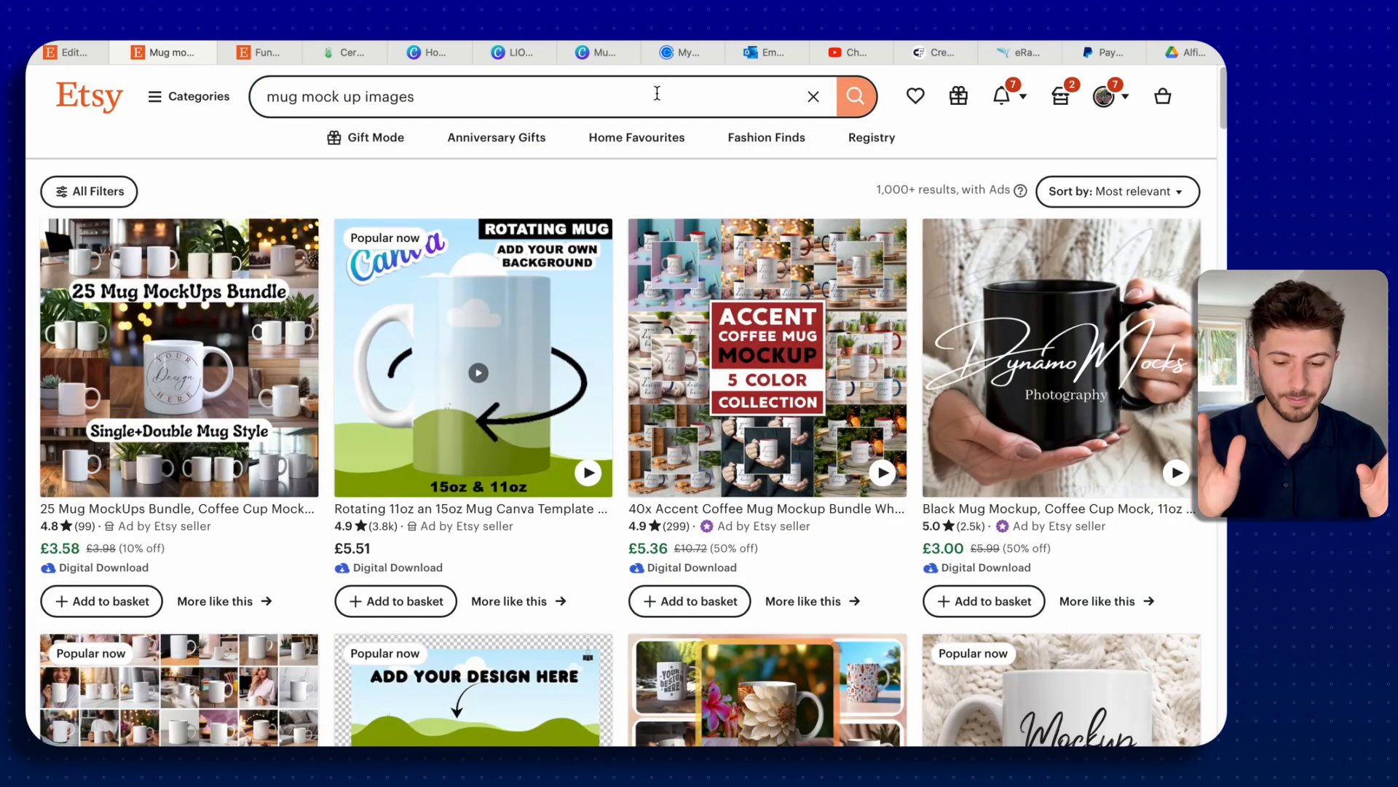
scroll(620, 220, "down", 6)
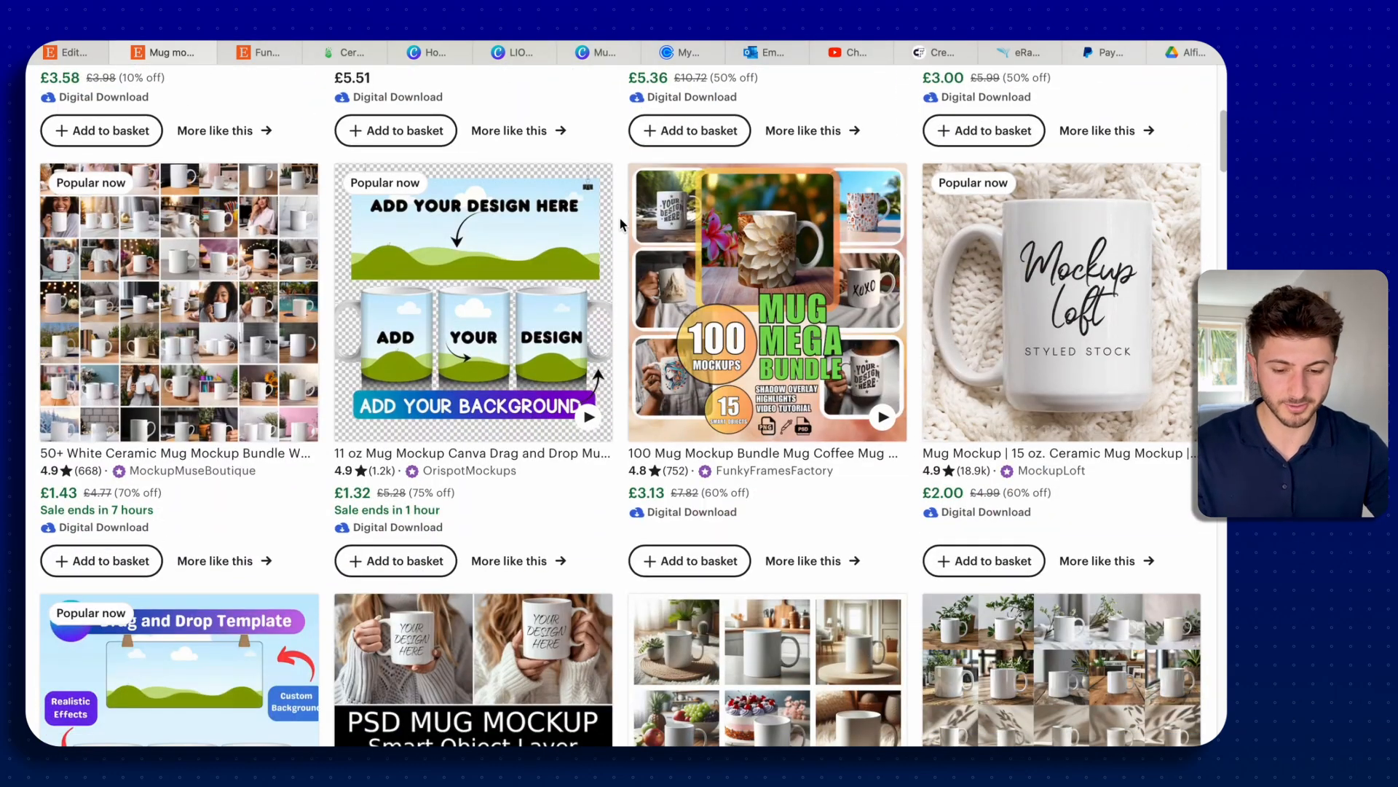
scroll(228, 335, "down", 1)
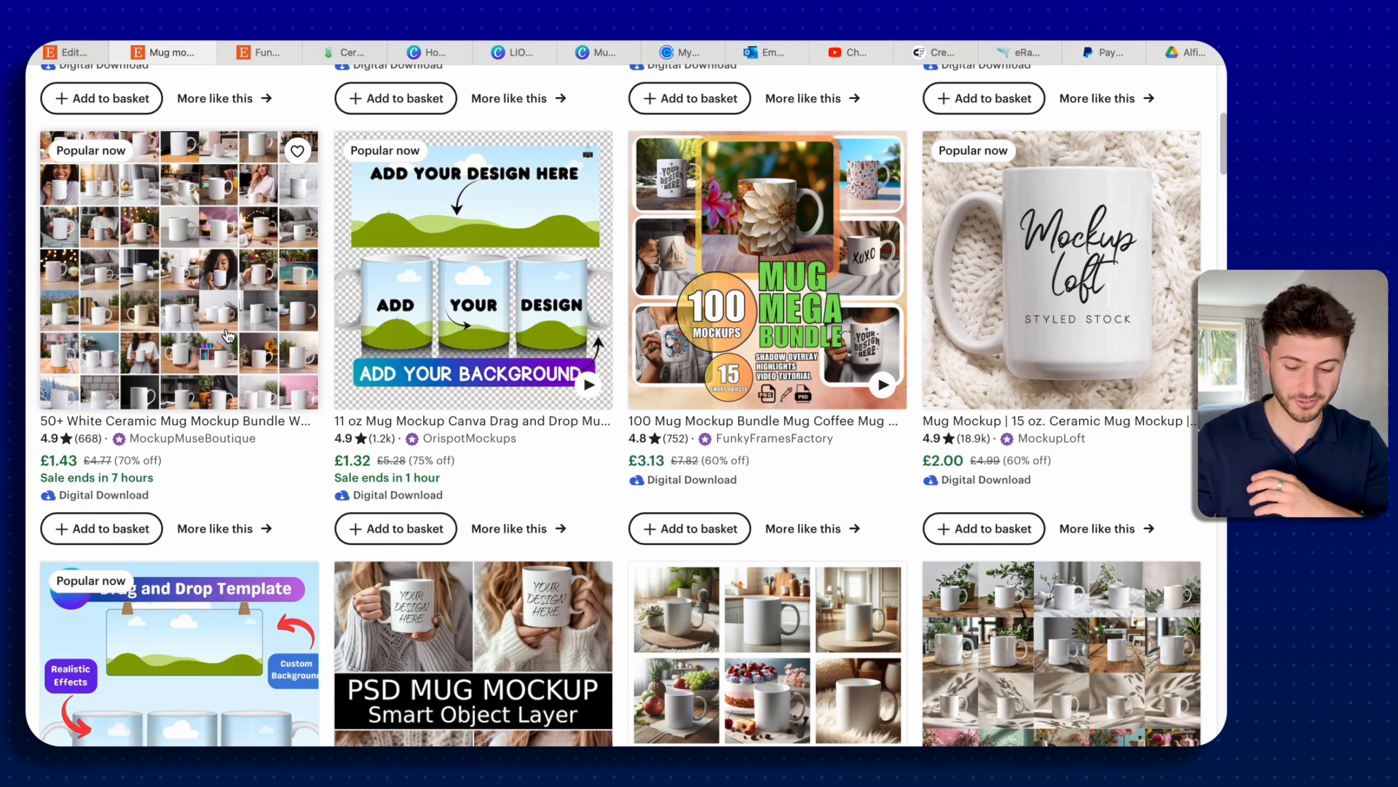
scroll(228, 335, "down", 3)
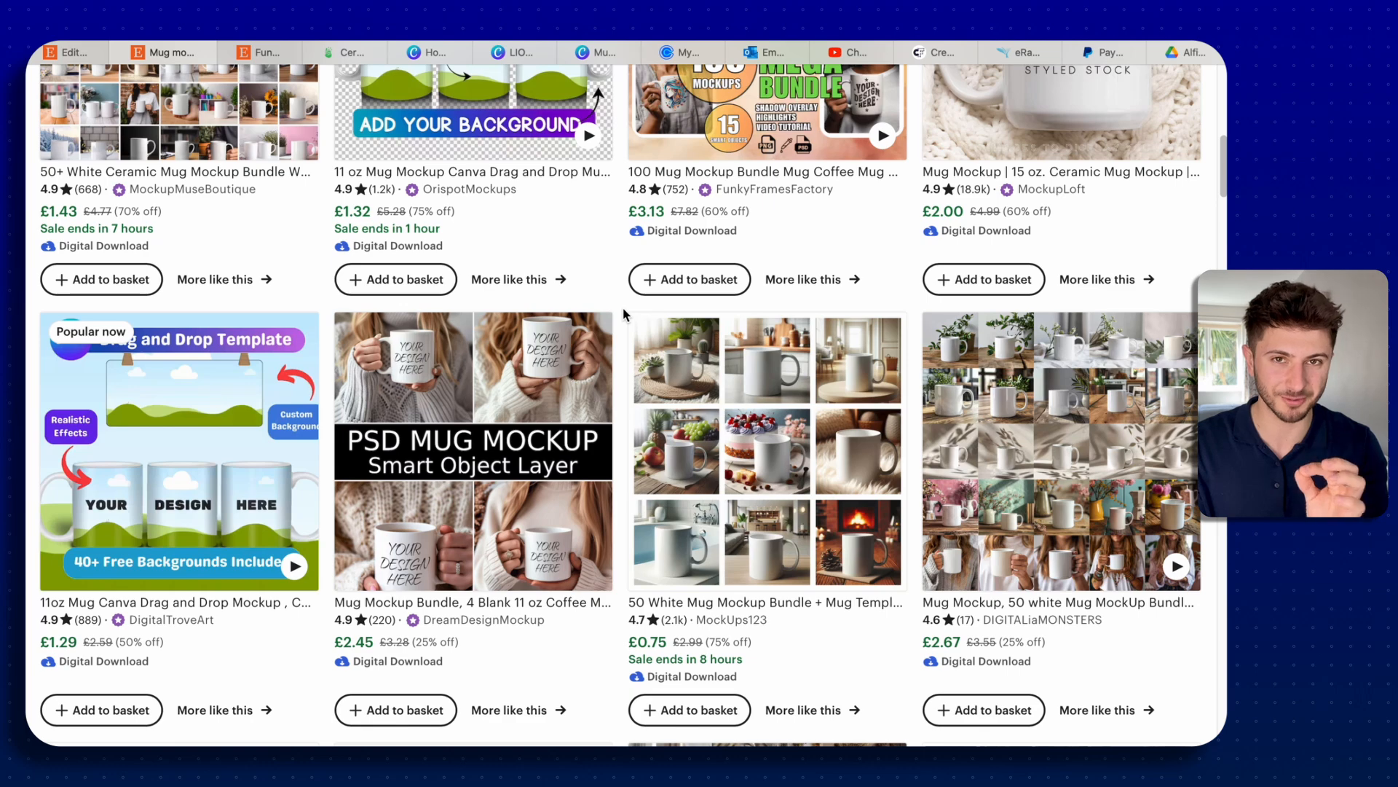
scroll(619, 324, "up", 2)
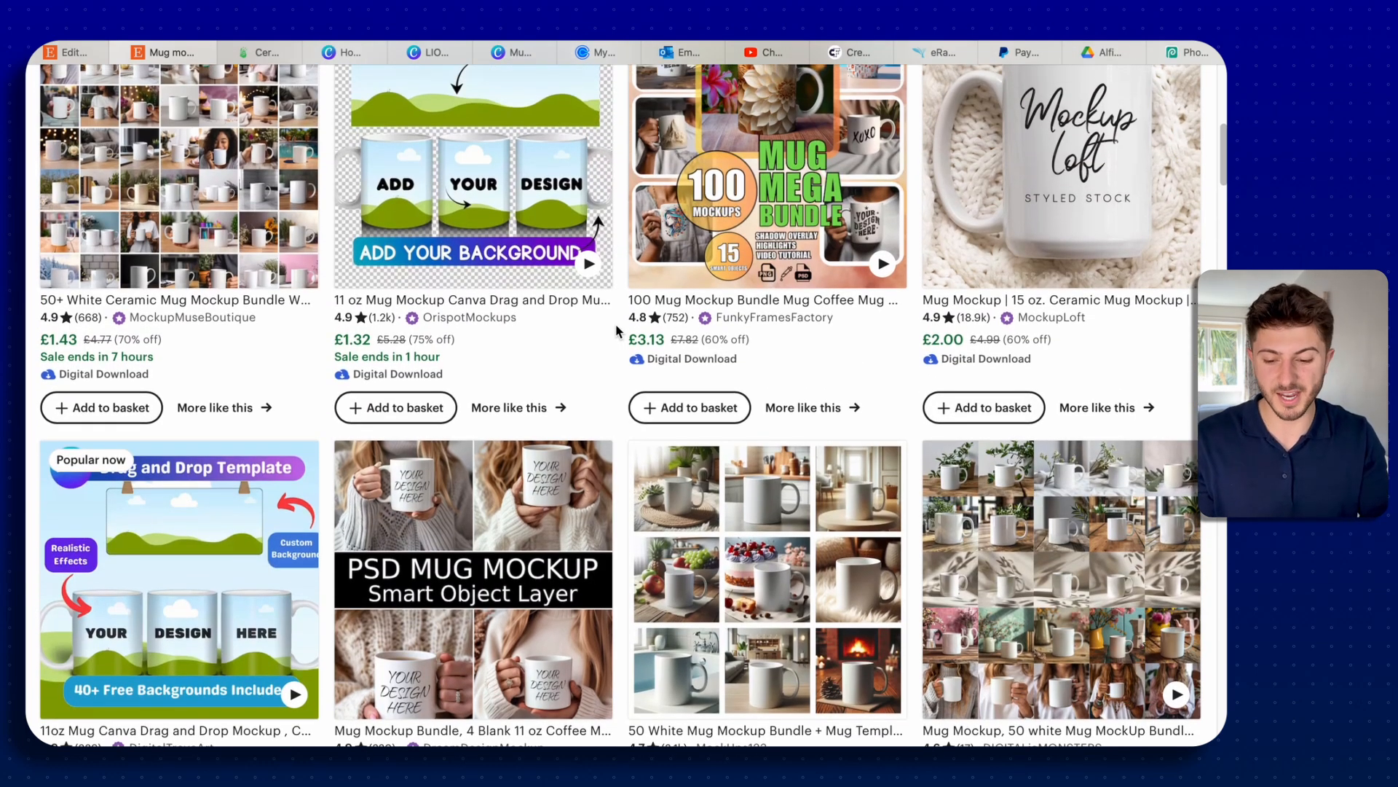
scroll(616, 331, "up", 1)
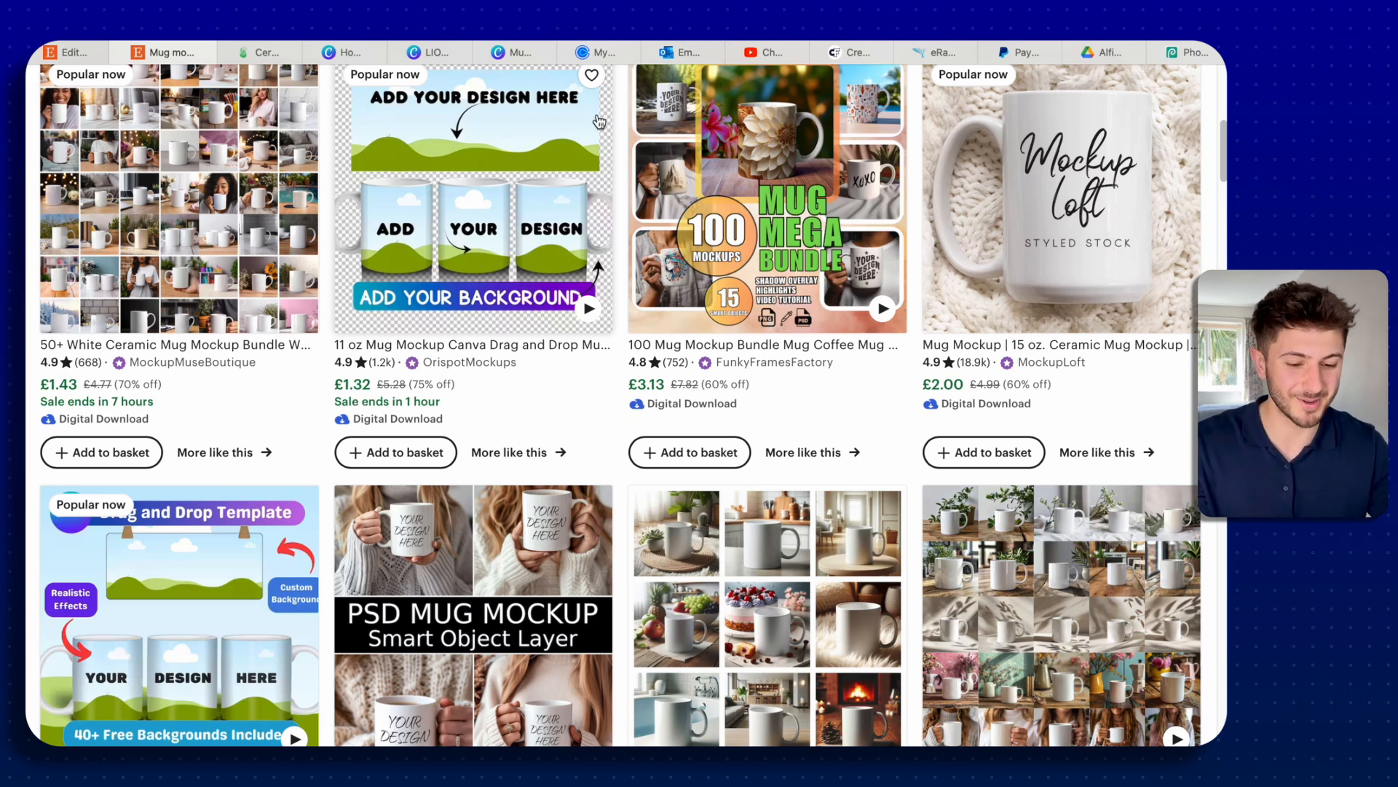
Step: Switch to Photopea and delete the two old guinea pig design layers from both mugs in mug8.psd
left_click(1194, 54)
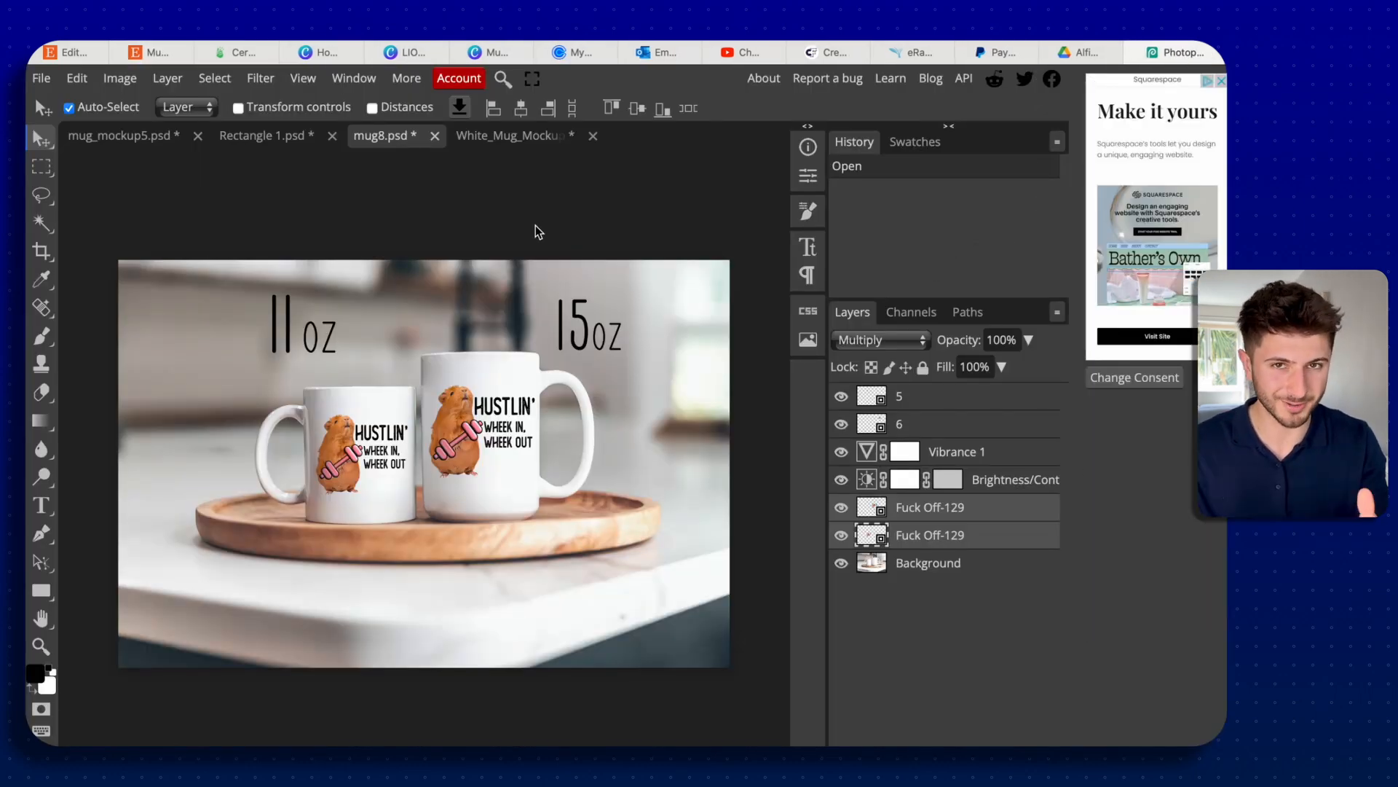
left_click_drag(503, 413, 501, 414)
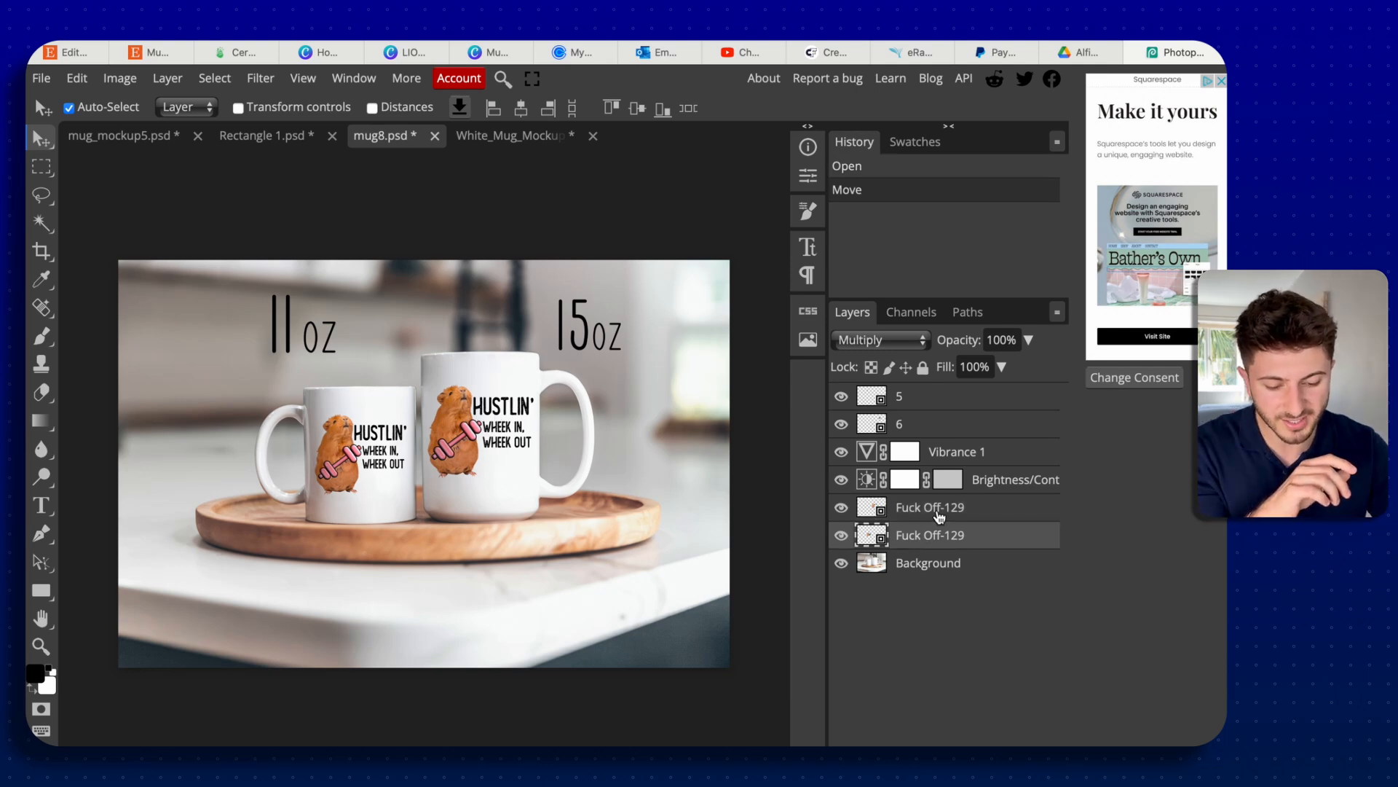
left_click(945, 509)
left_click(946, 534)
left_click(963, 507)
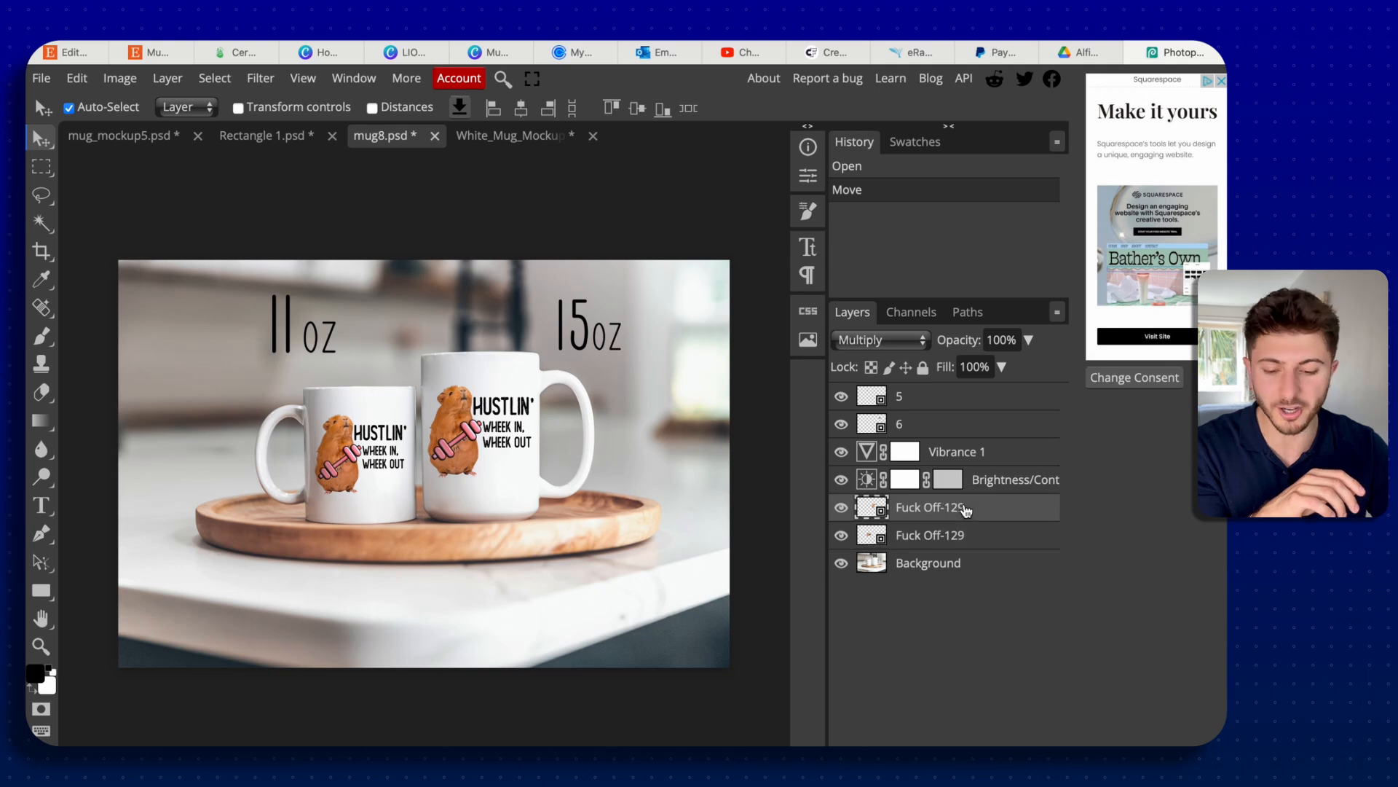
key("Delete")
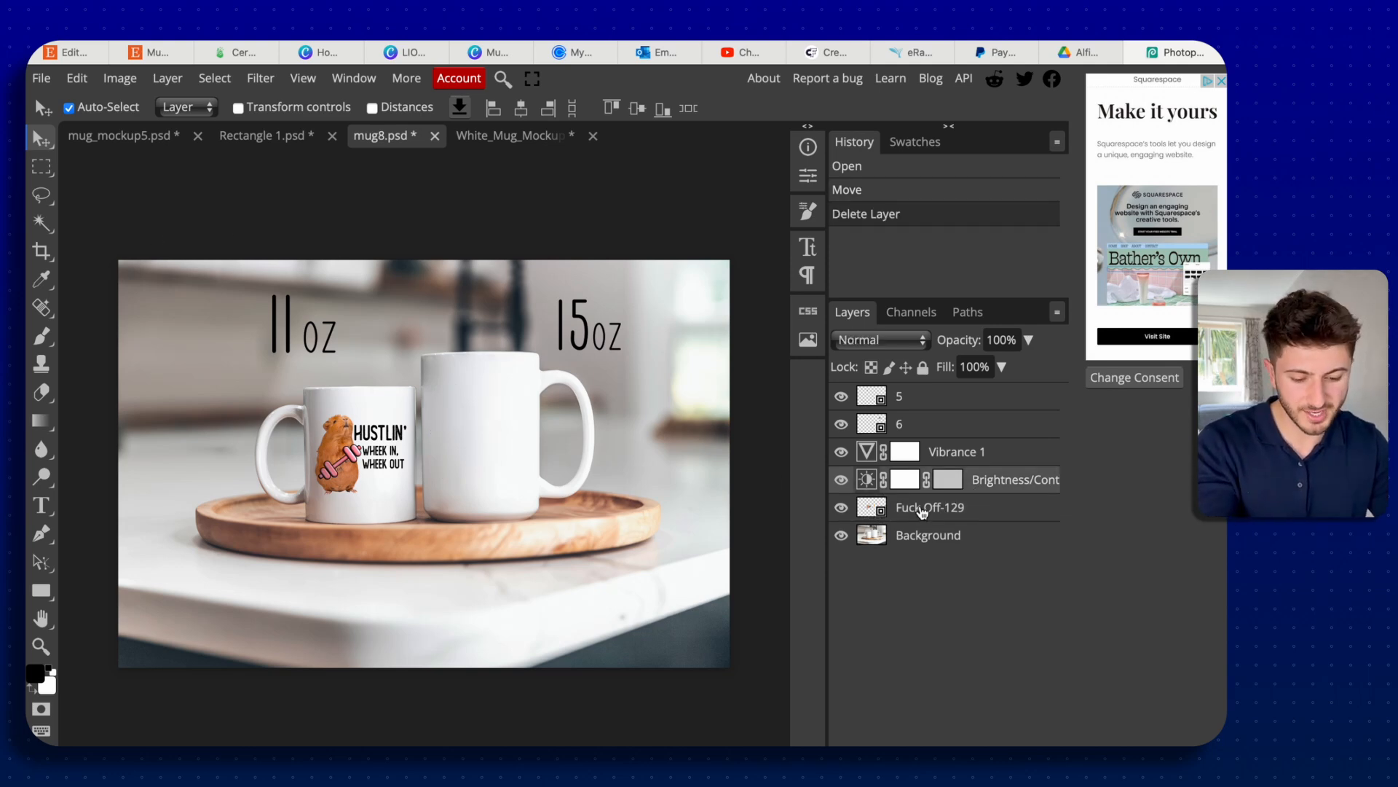
key("Delete")
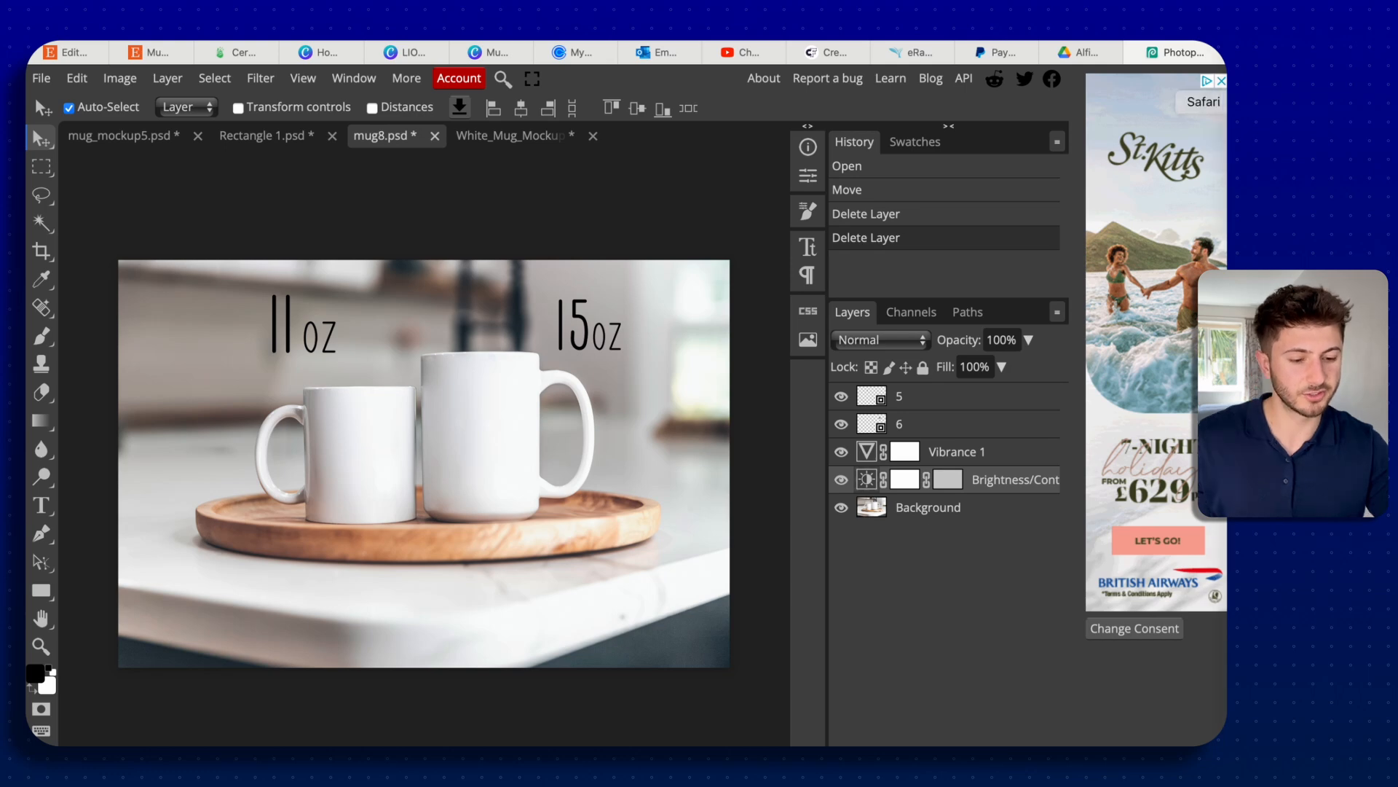
Step: Place LIONS.png from Finder into the mockup, scaled to 28.87% and positioned on the 11 oz mug
left_click(1241, 47)
left_click_drag(501, 301, 207, 375)
left_click(559, 637)
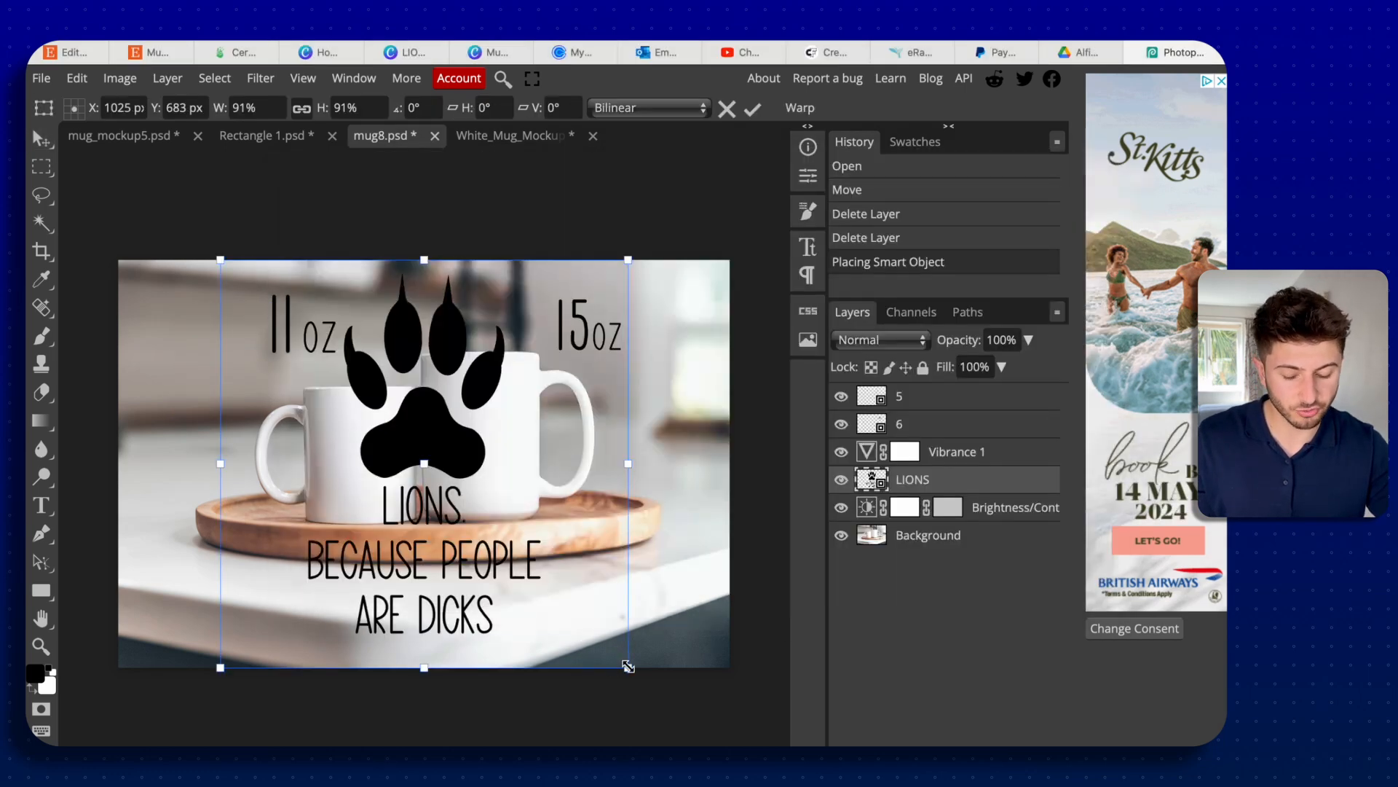
left_click_drag(627, 666, 424, 520)
Step: Place a second copy of LIONS.png from Finder, scaled to 31.93% and positioned on the 15 oz mug
key("super+Tab")
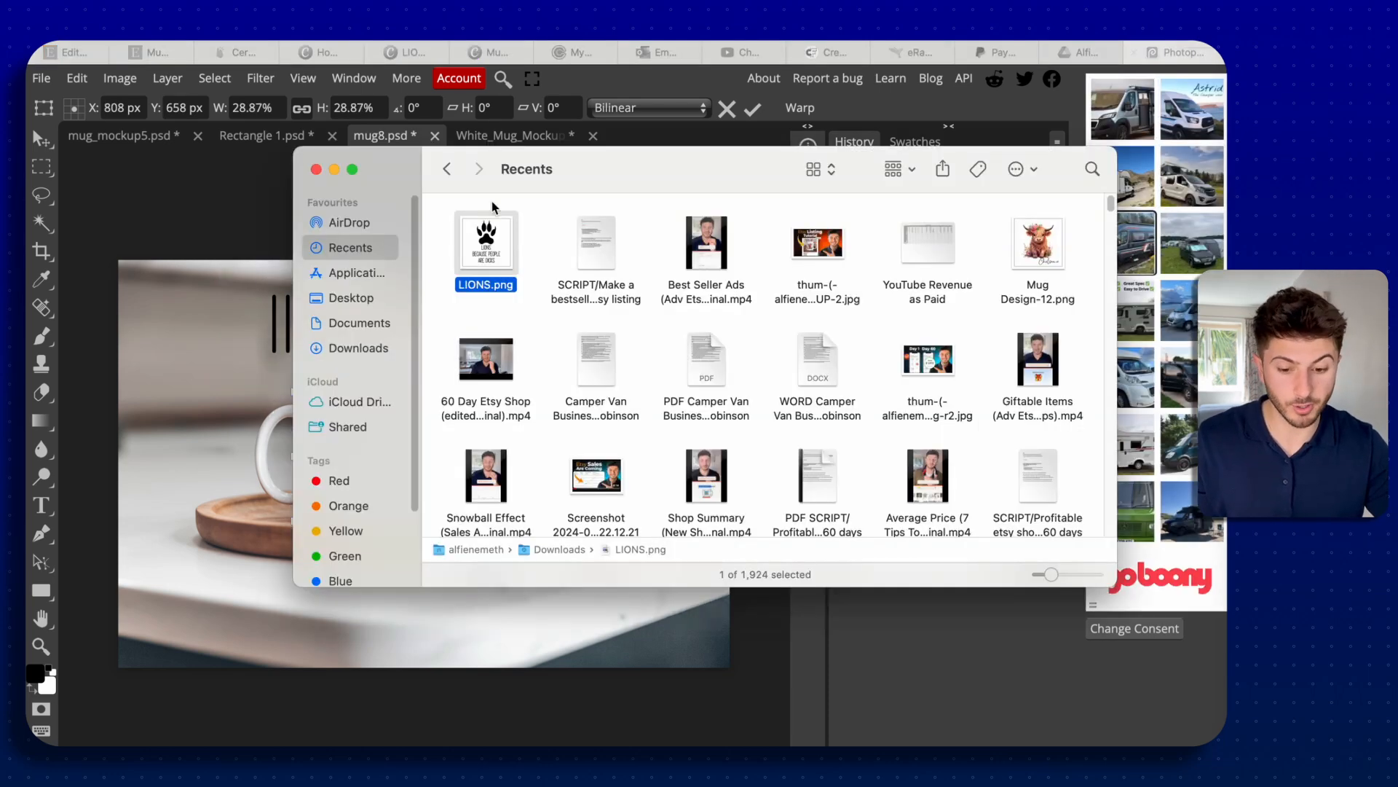
left_click_drag(469, 242, 482, 612)
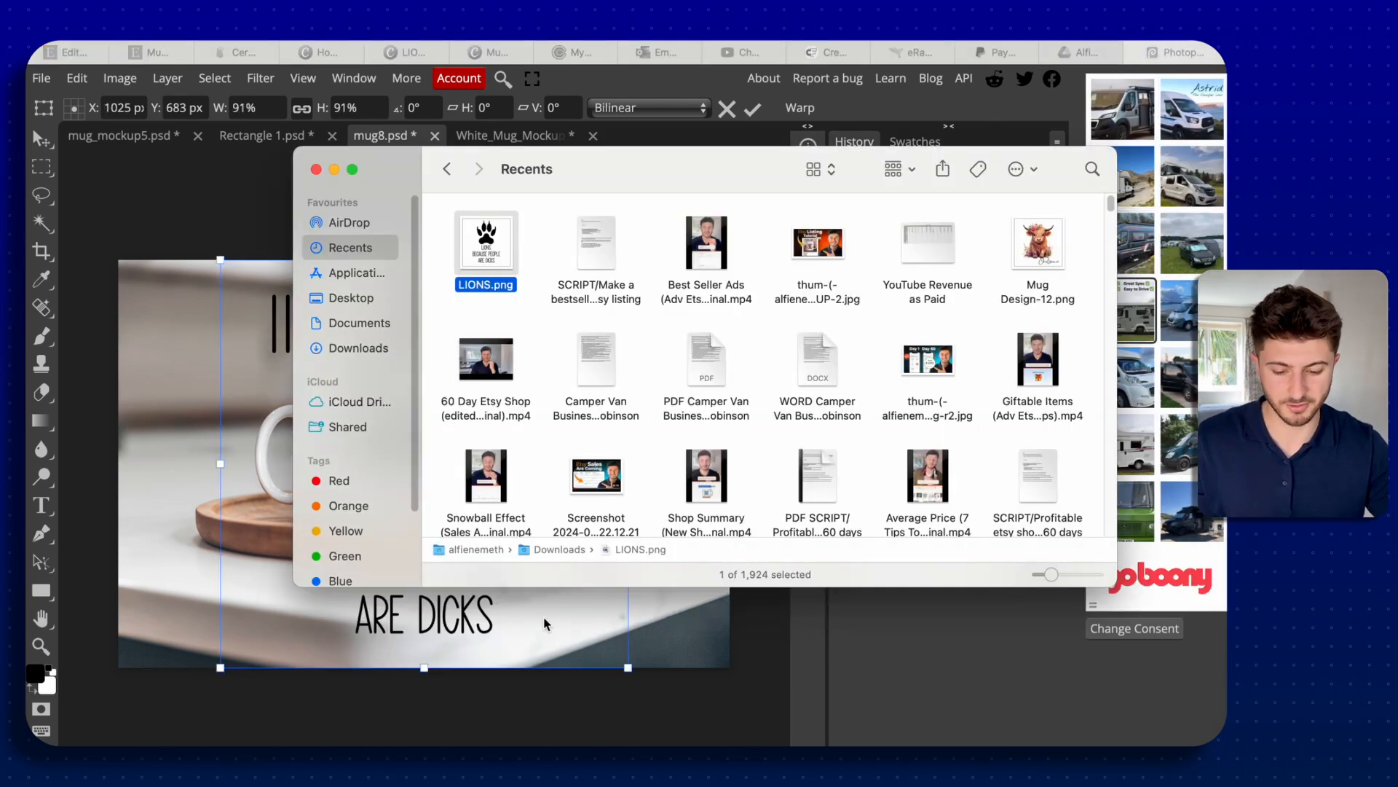
left_click(331, 645)
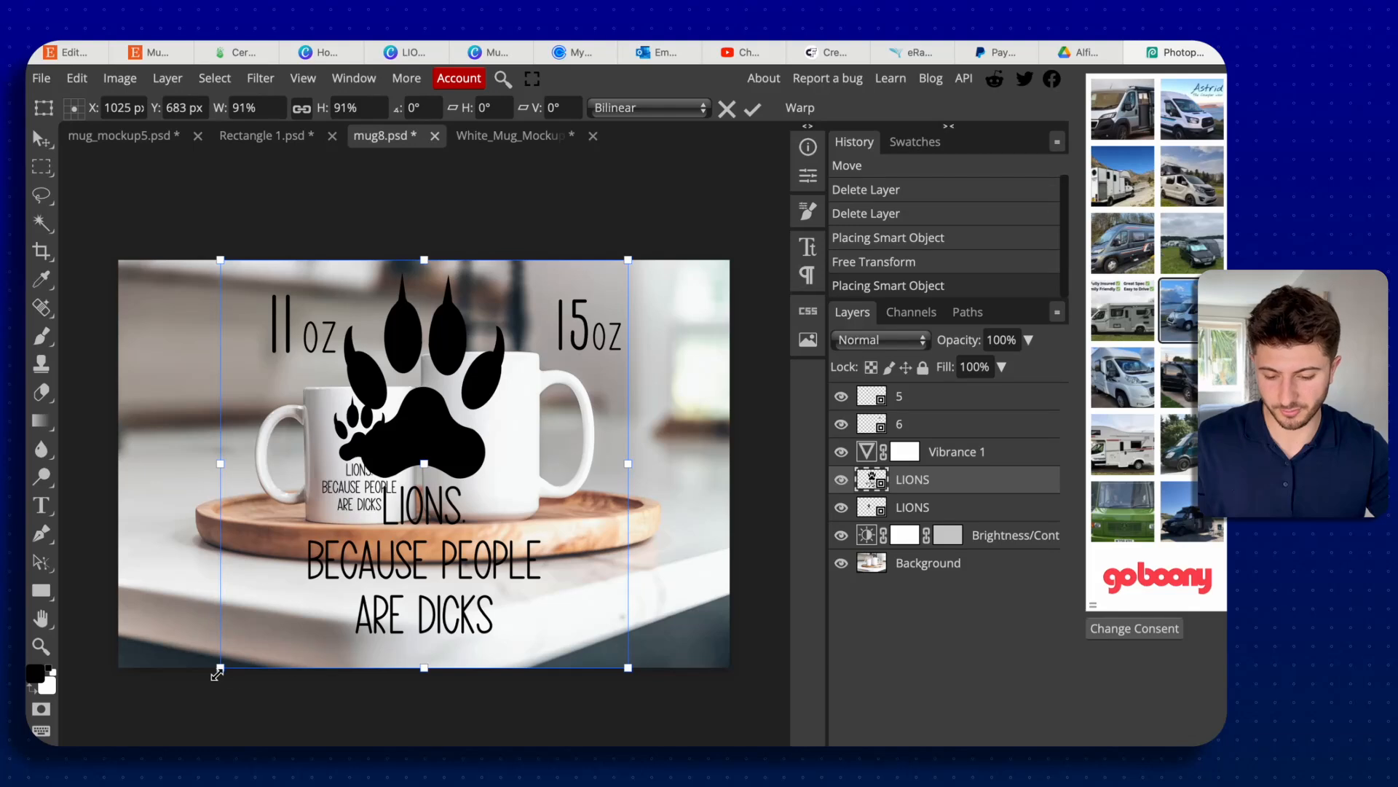
left_click_drag(219, 670, 519, 437)
left_click_drag(566, 354, 492, 461)
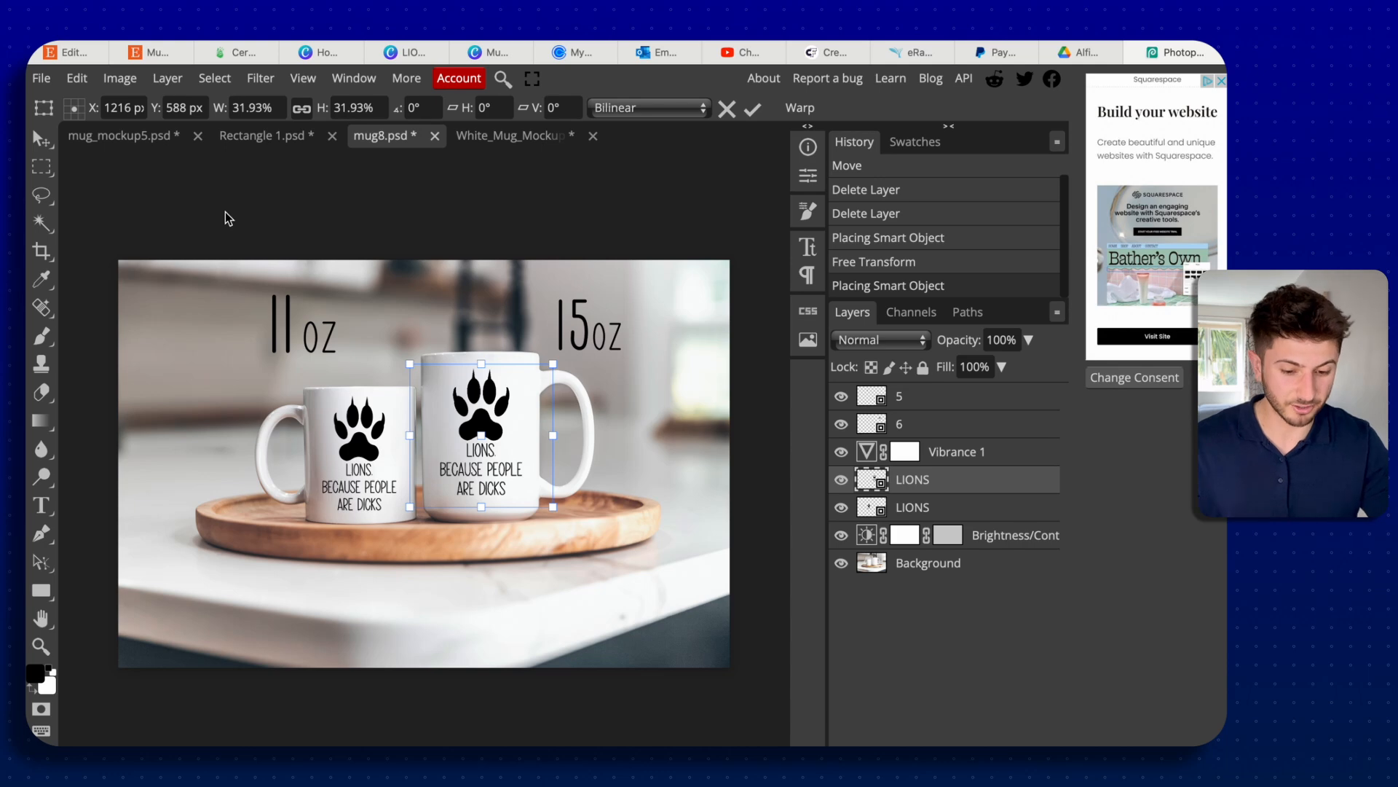
Step: Export the two-mug mockup mug8.psd as a PNG at 2048 × 1365 px and 100% quality
left_click(41, 78)
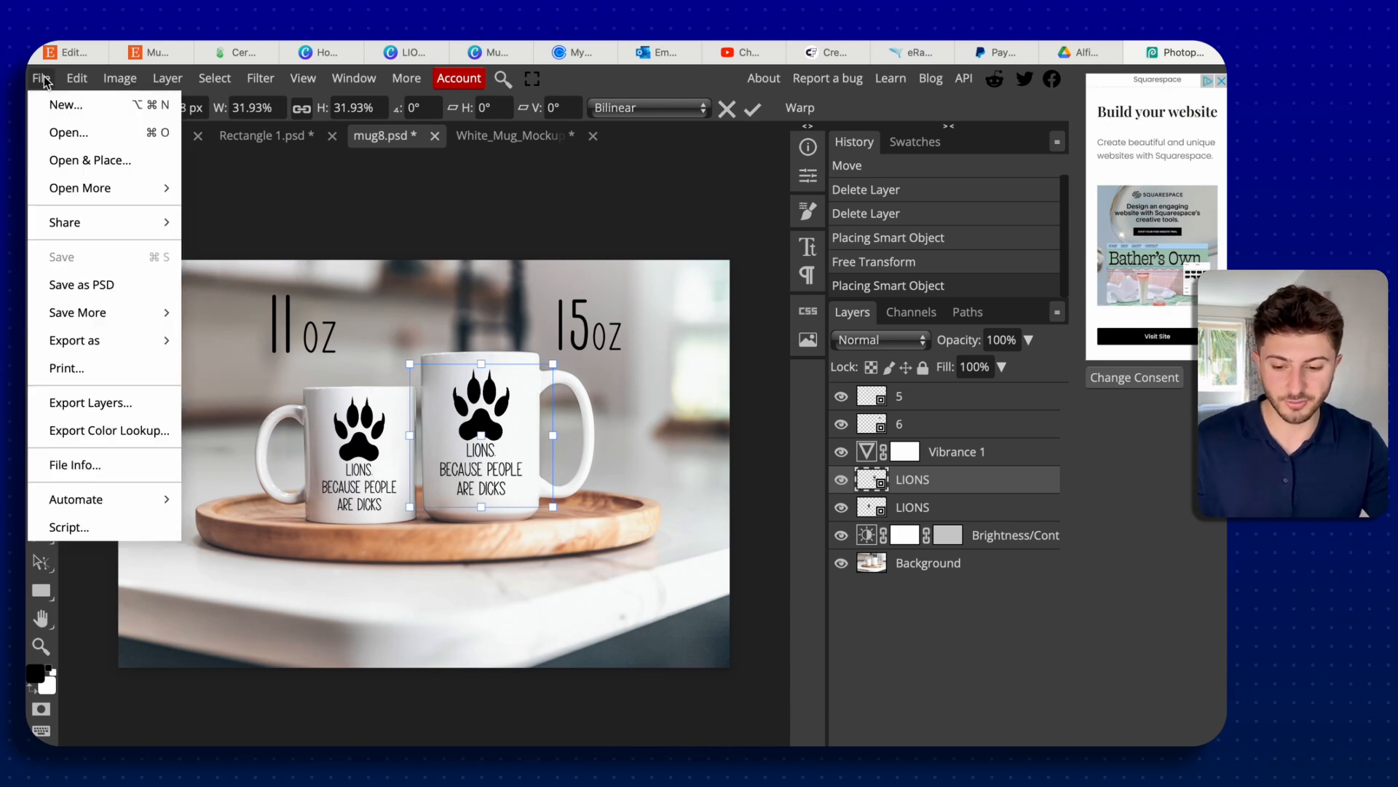
mouse_move(86, 339)
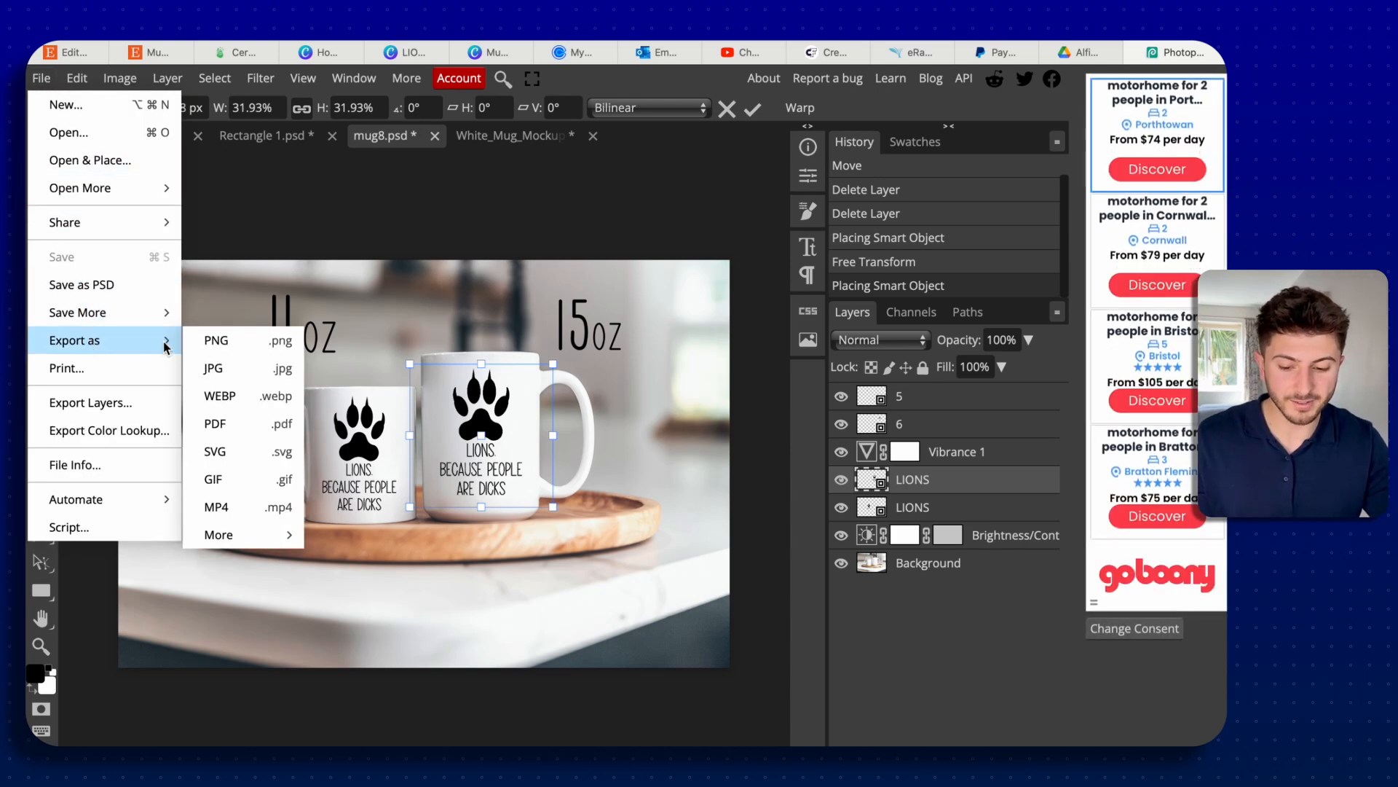
left_click(246, 349)
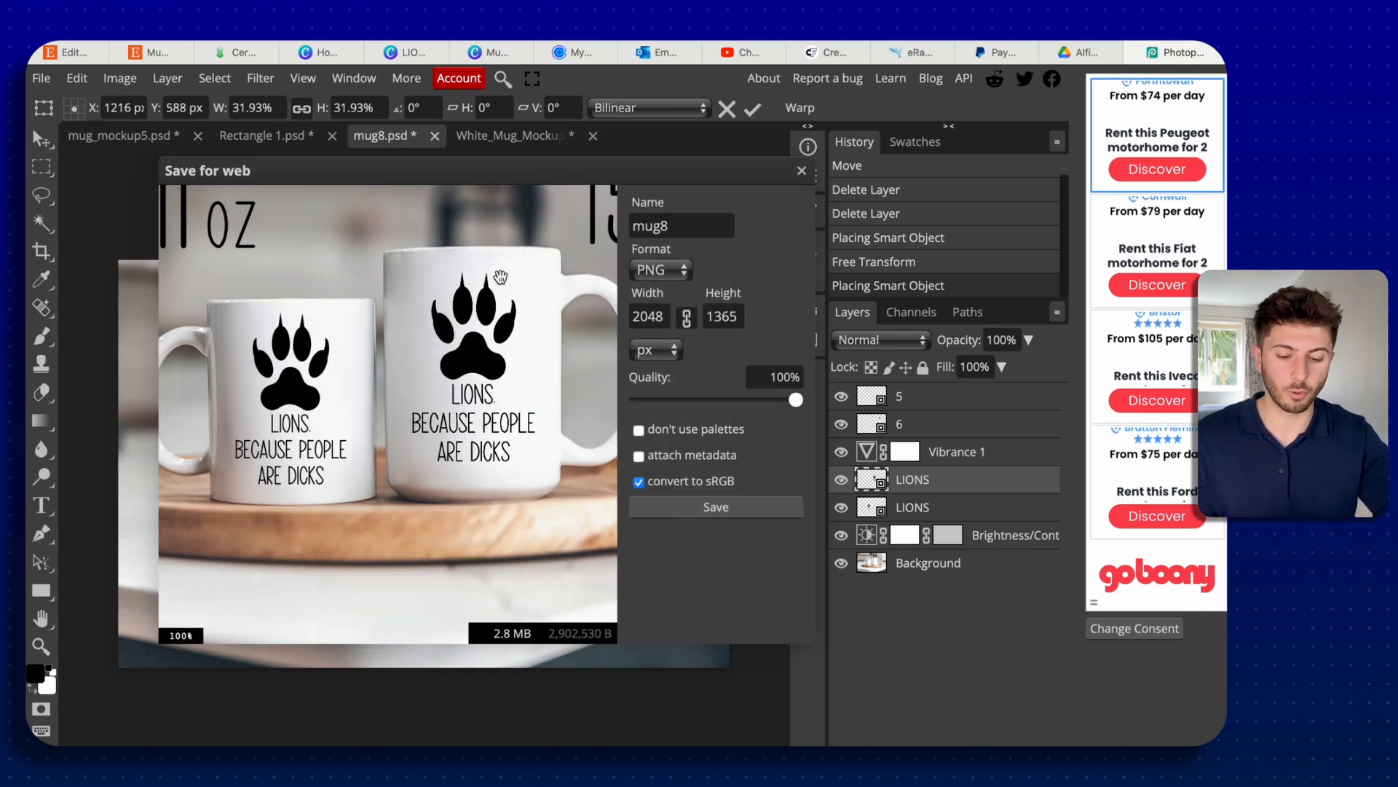
scroll(443, 446, "up", 3)
scroll(443, 451, "down", 6)
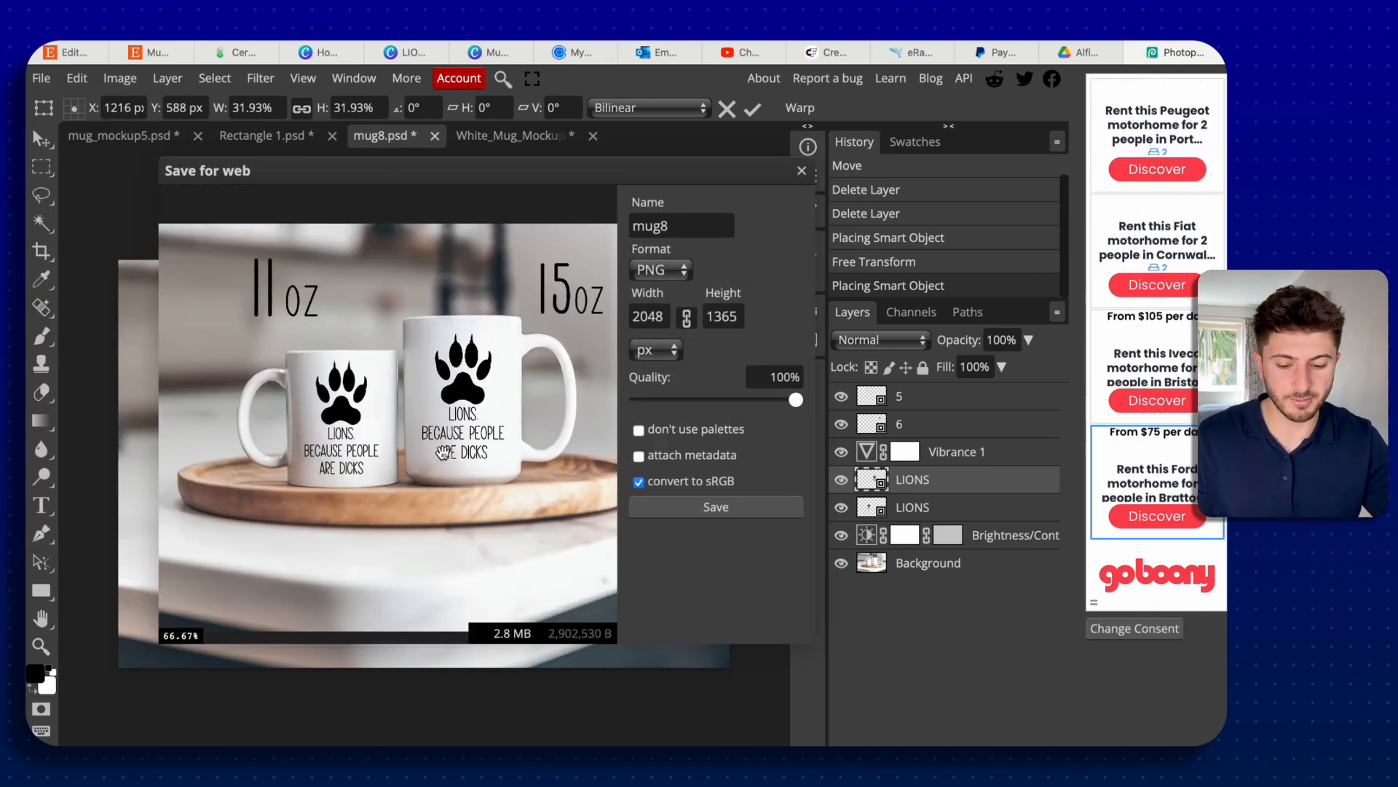
scroll(442, 451, "up", 2)
left_click(716, 506)
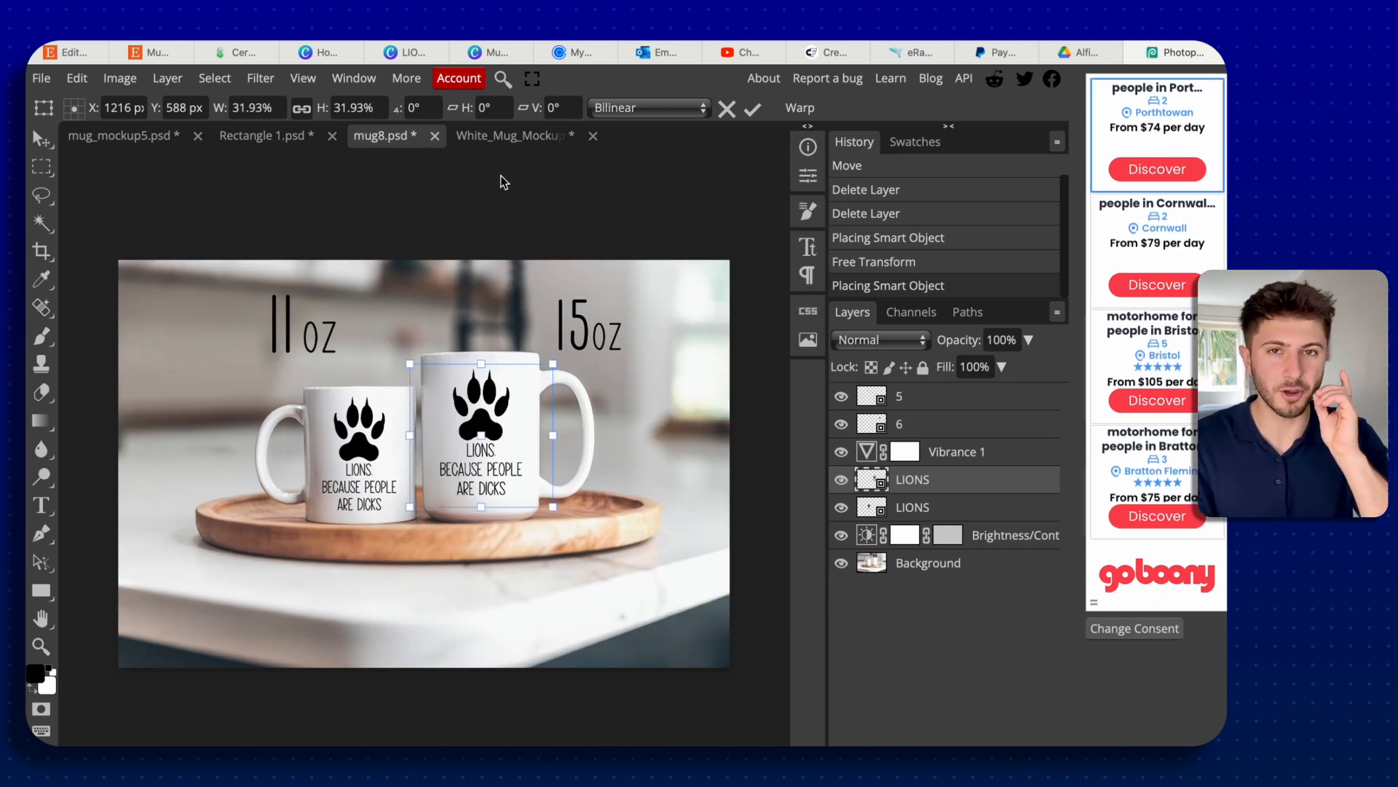
Step: Open the "Your Design Here" smart object of the White_Mug mockup, place LIONS.png from Finder and enlarge it to fill the canvas
left_click(510, 136)
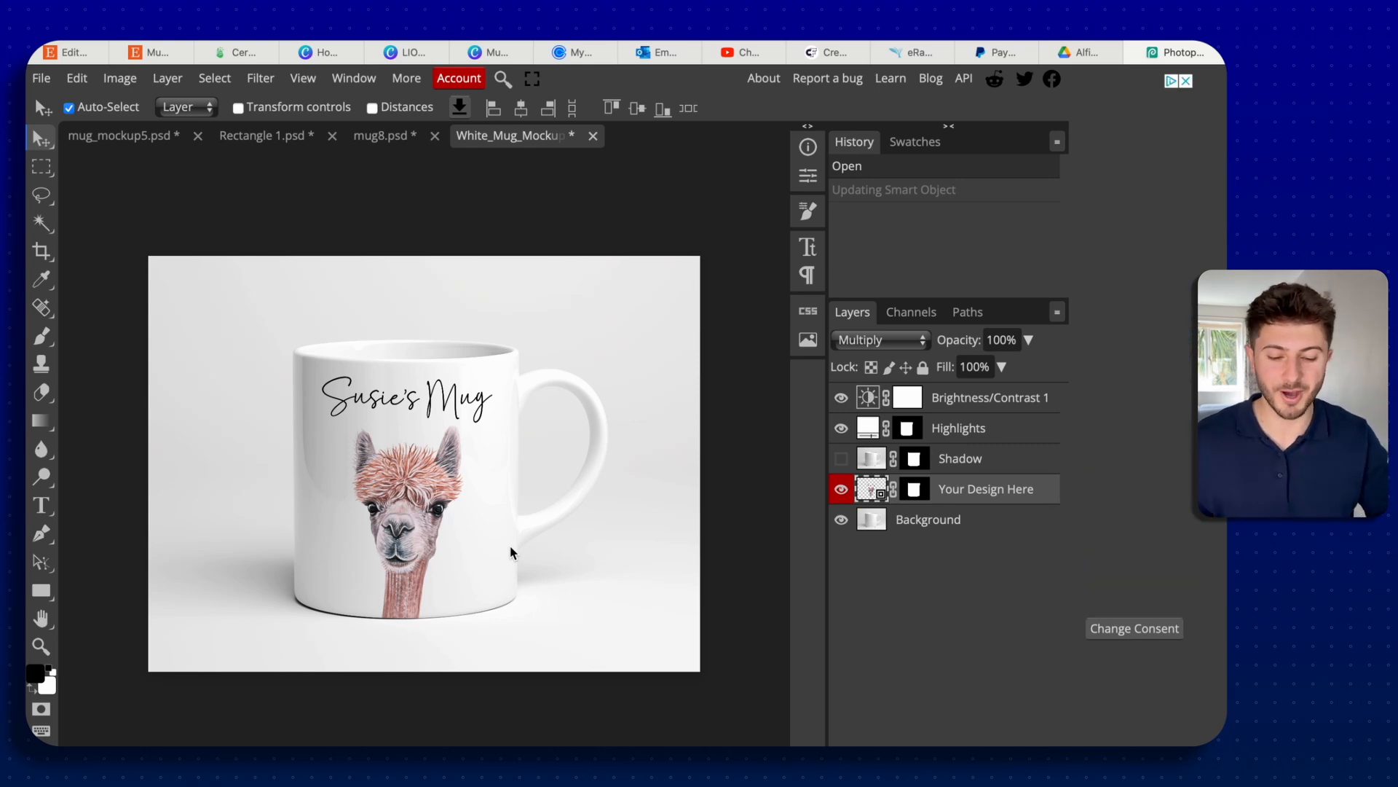
double_click(872, 496)
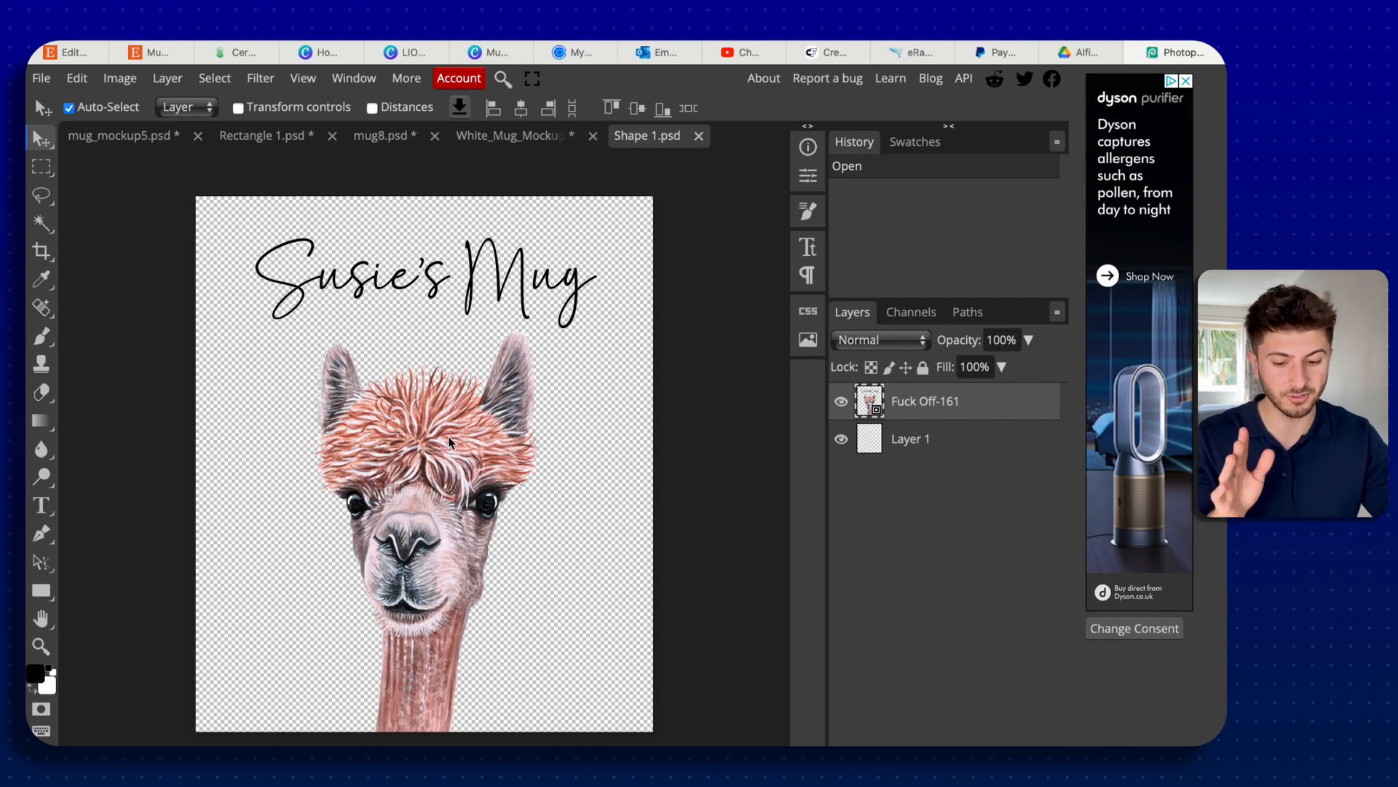
key("super+o")
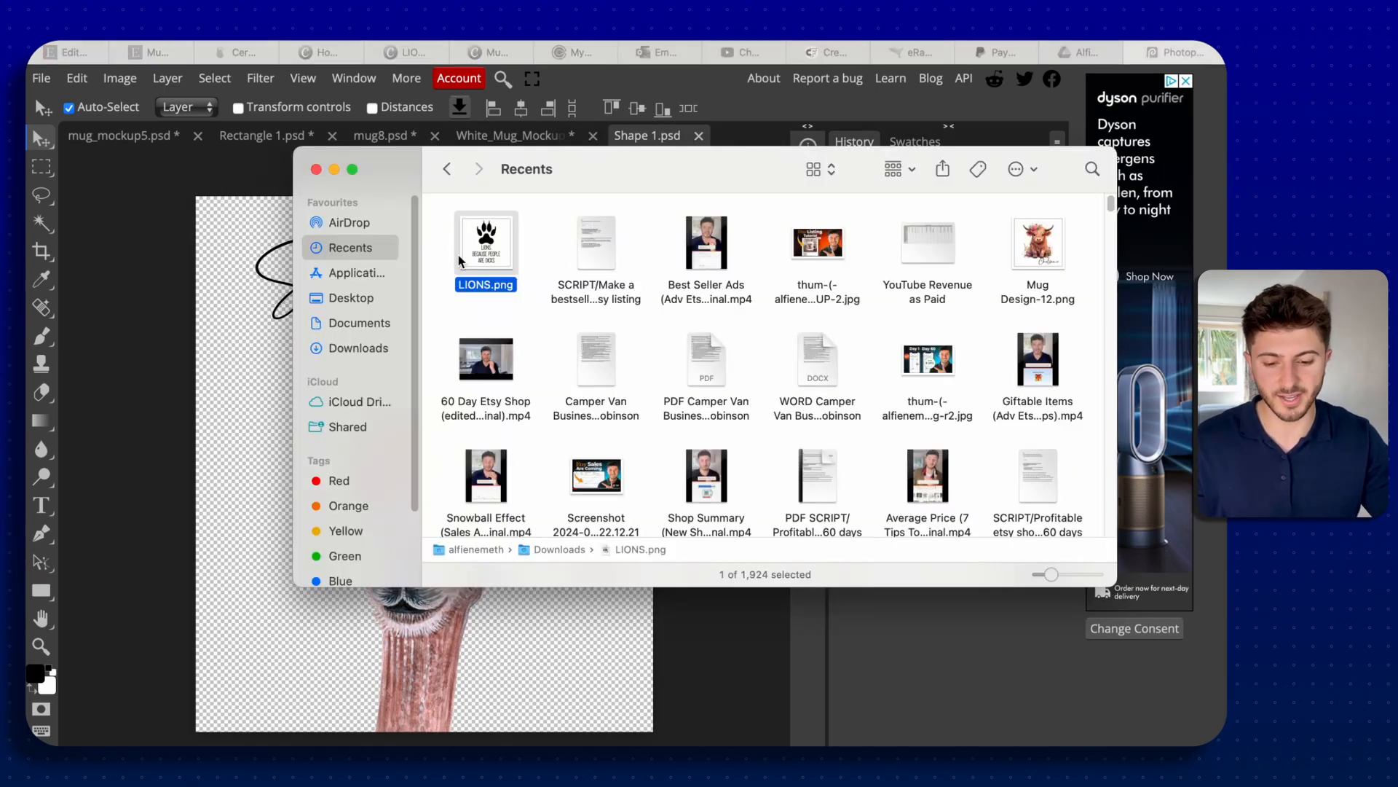
left_click_drag(488, 247, 424, 616)
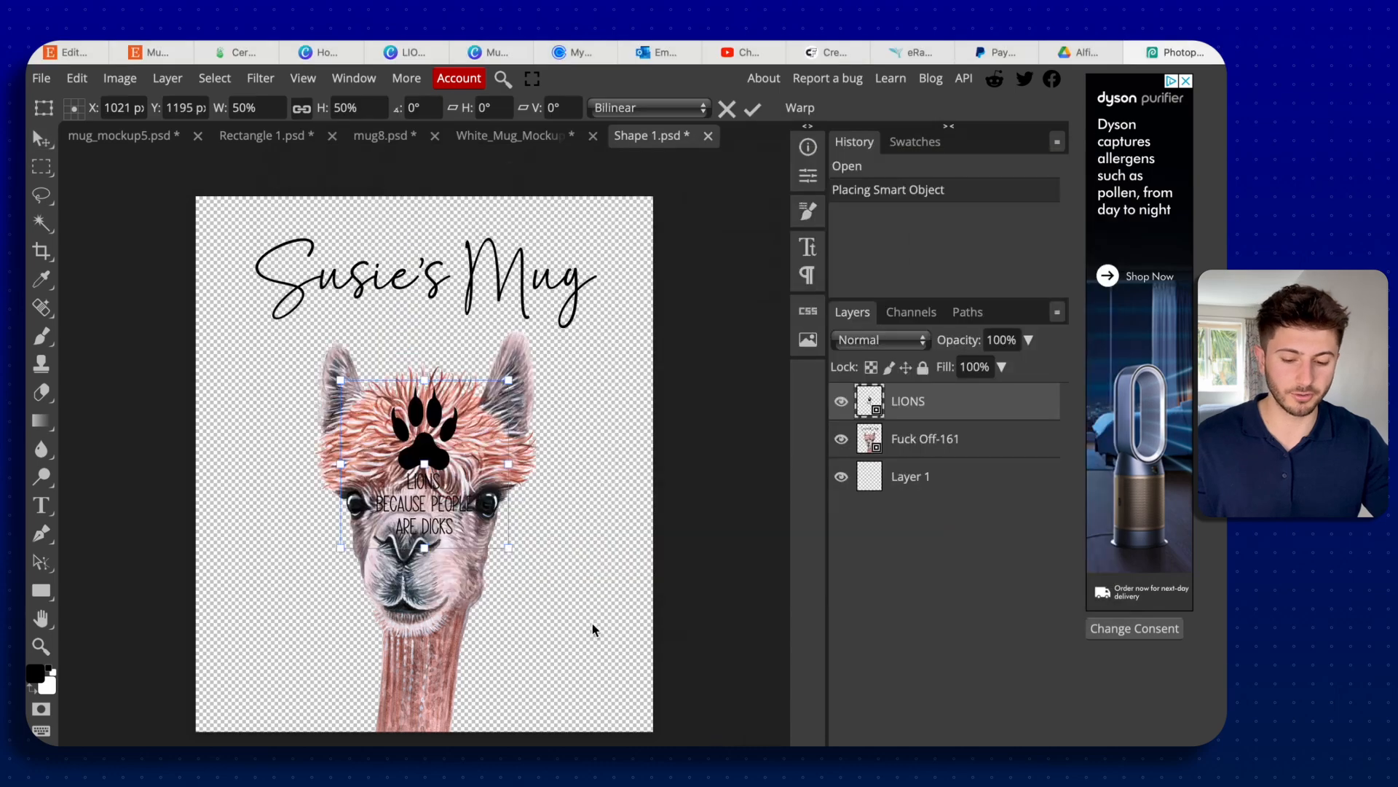
left_click_drag(341, 380, 165, 200)
left_click_drag(509, 548, 720, 730)
left_click_drag(441, 595, 439, 599)
Step: Delete the old alpaca design layer, save the smart object and return to the White_Mug mockup
left_click(962, 439)
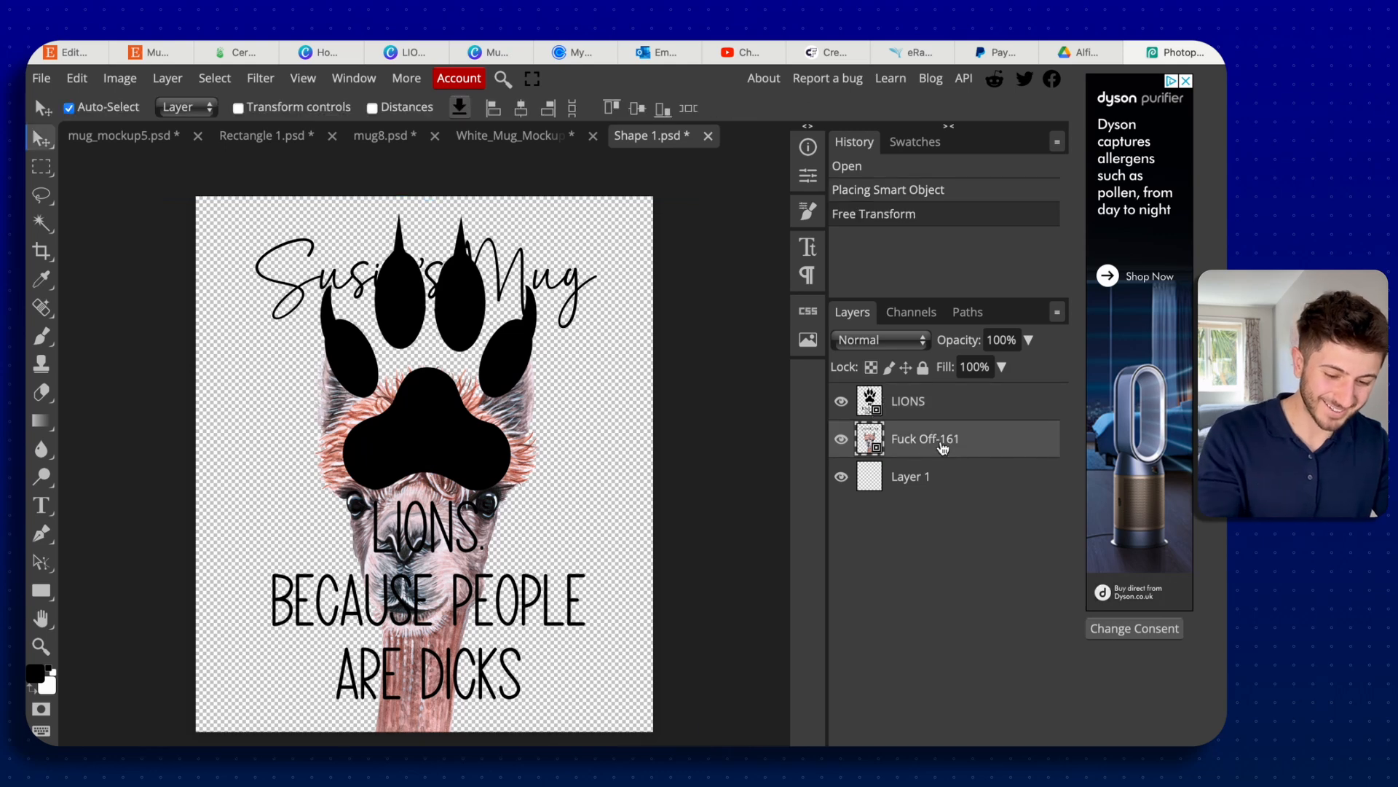
key("Delete")
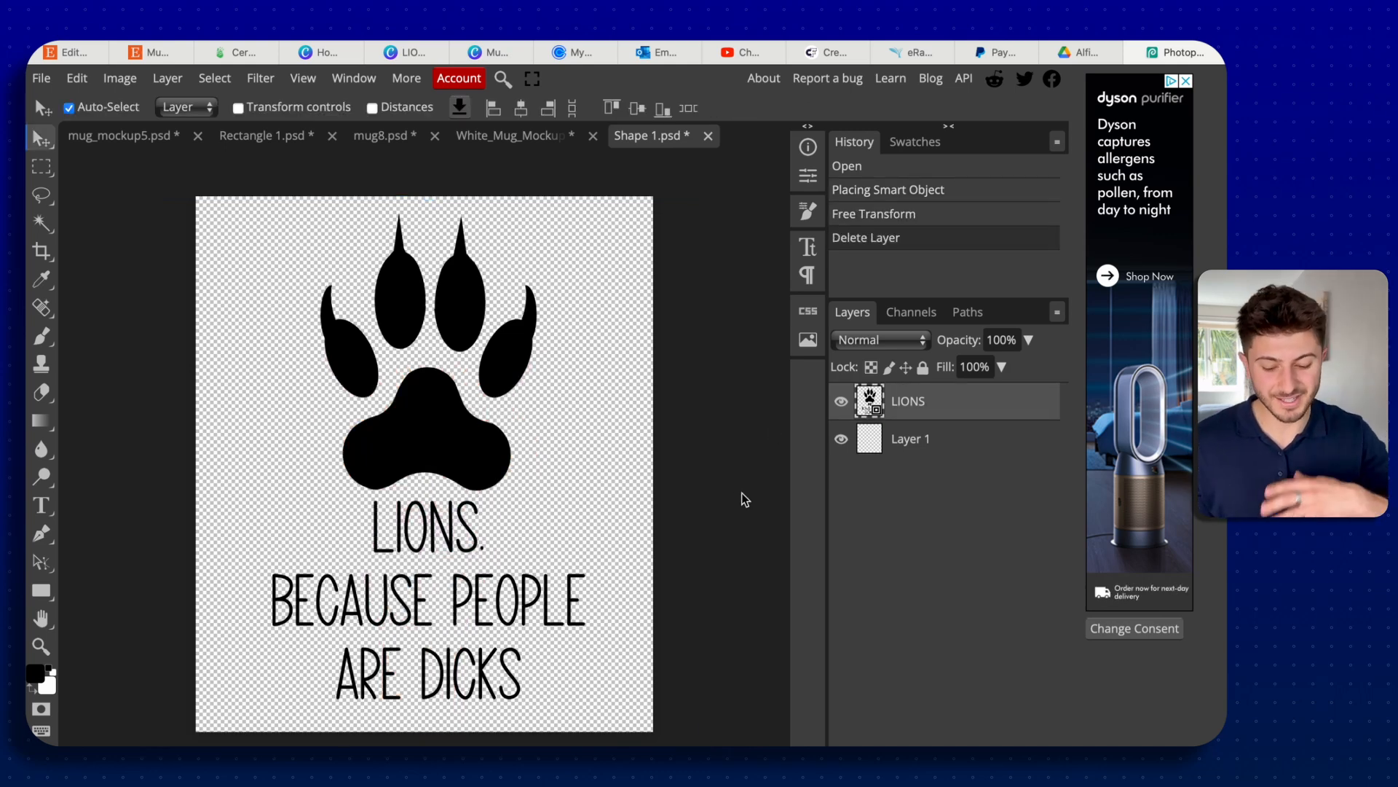
key("ctrl+s")
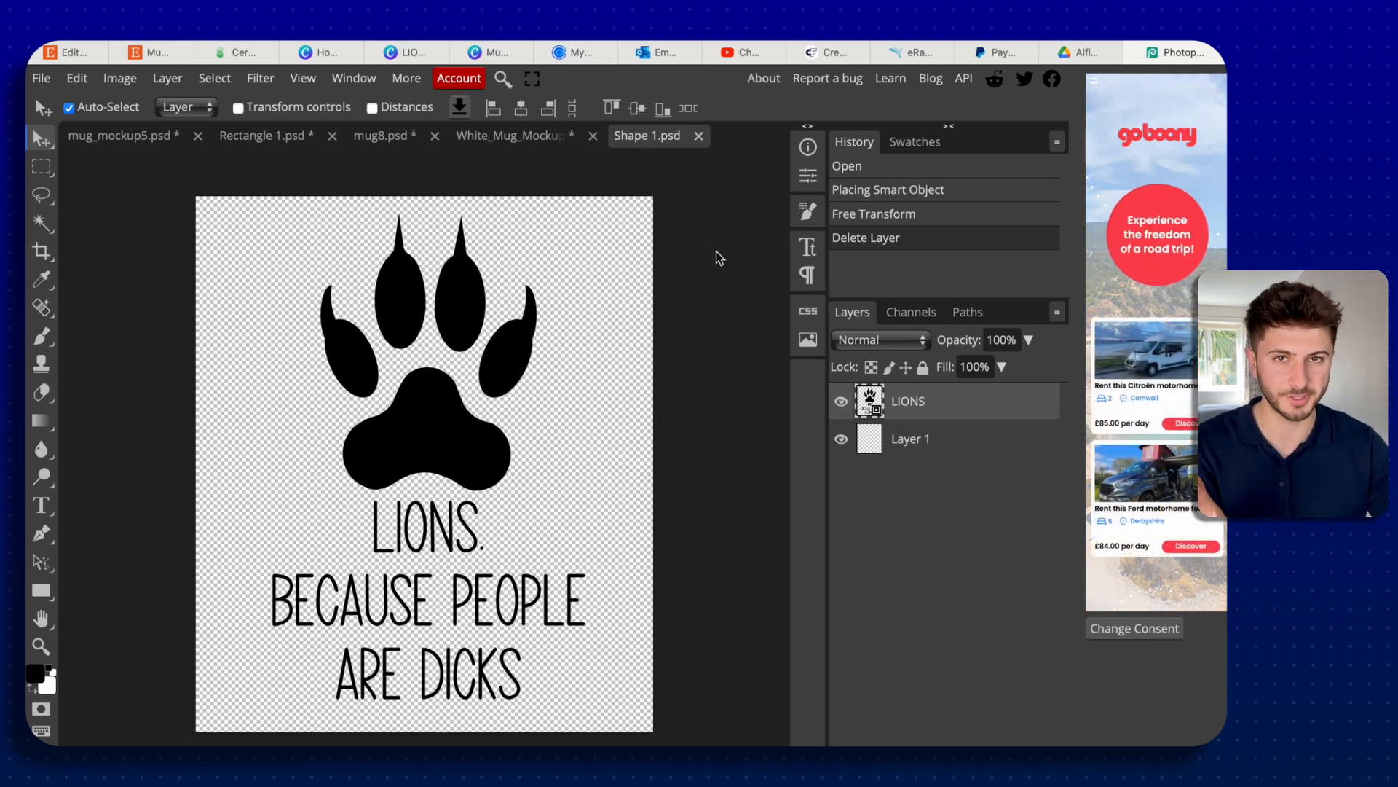
left_click(513, 137)
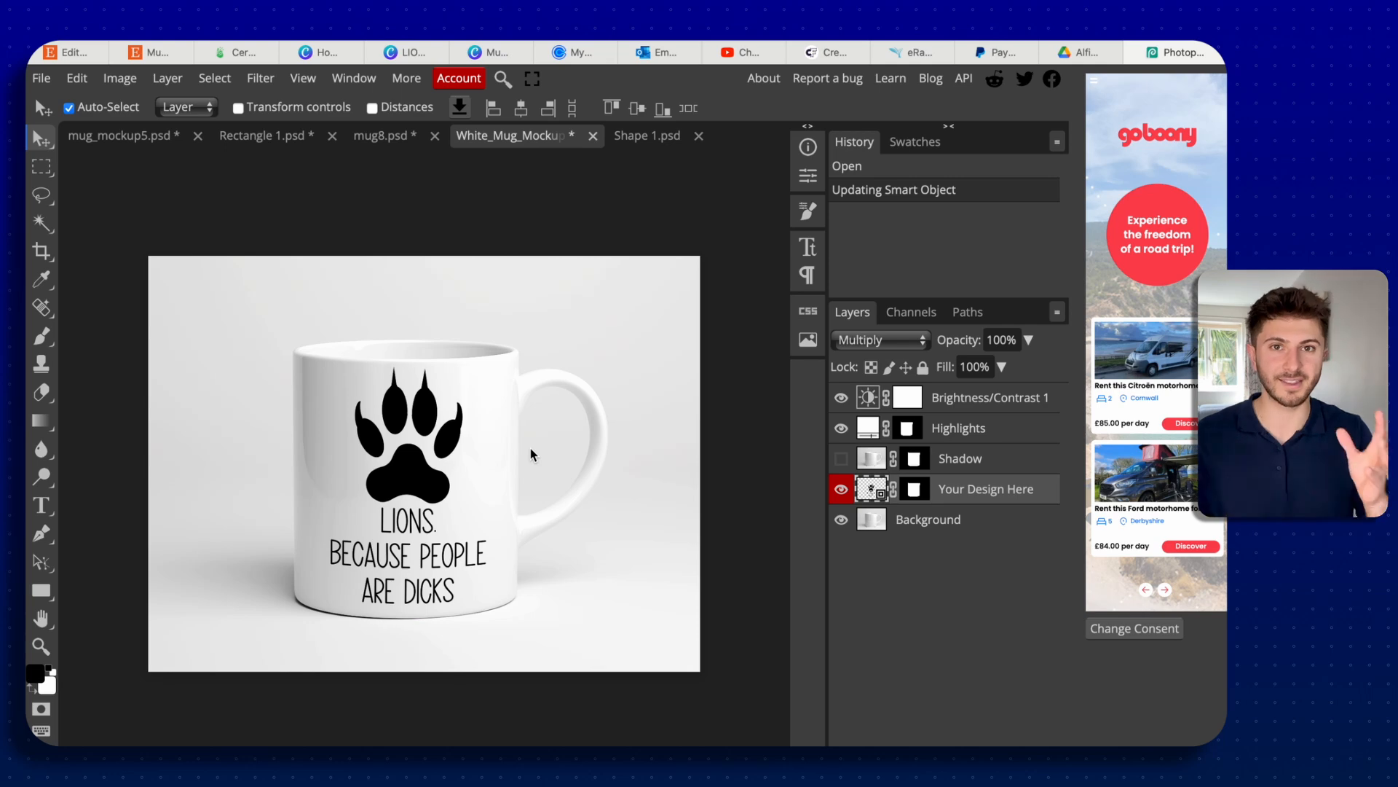
Step: Export the White_Mug mockup as a PNG at 4928 × 3712 px and 100% quality
left_click(41, 78)
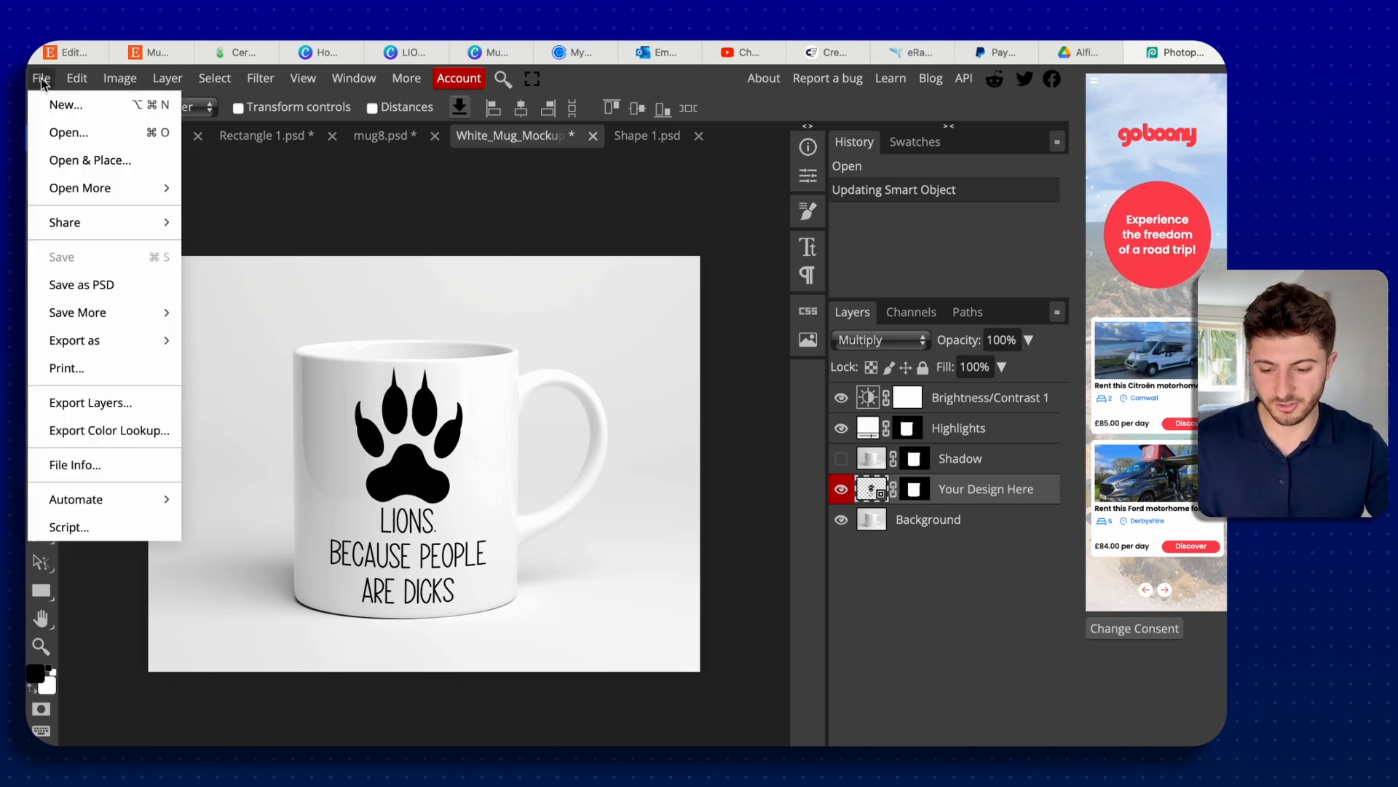
mouse_move(85, 344)
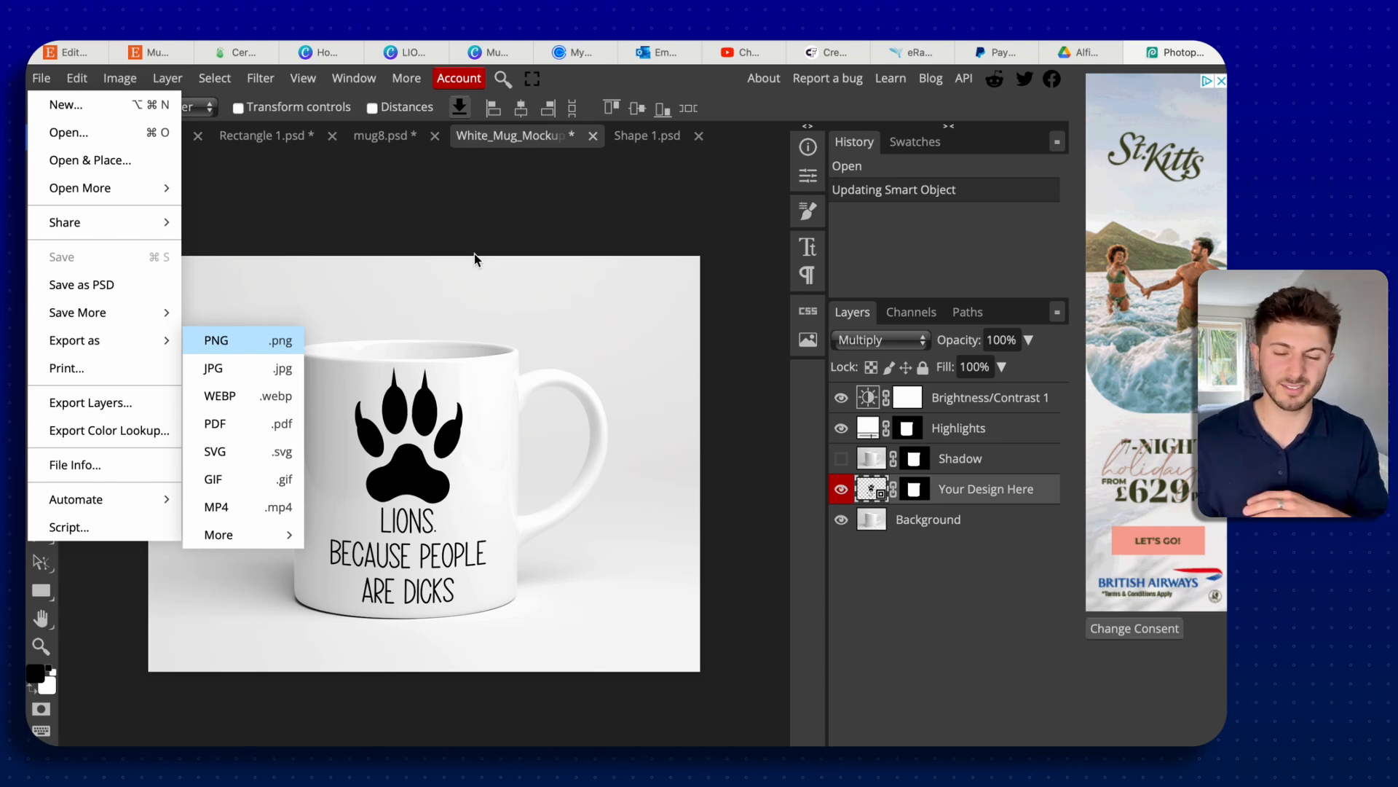
left_click(216, 340)
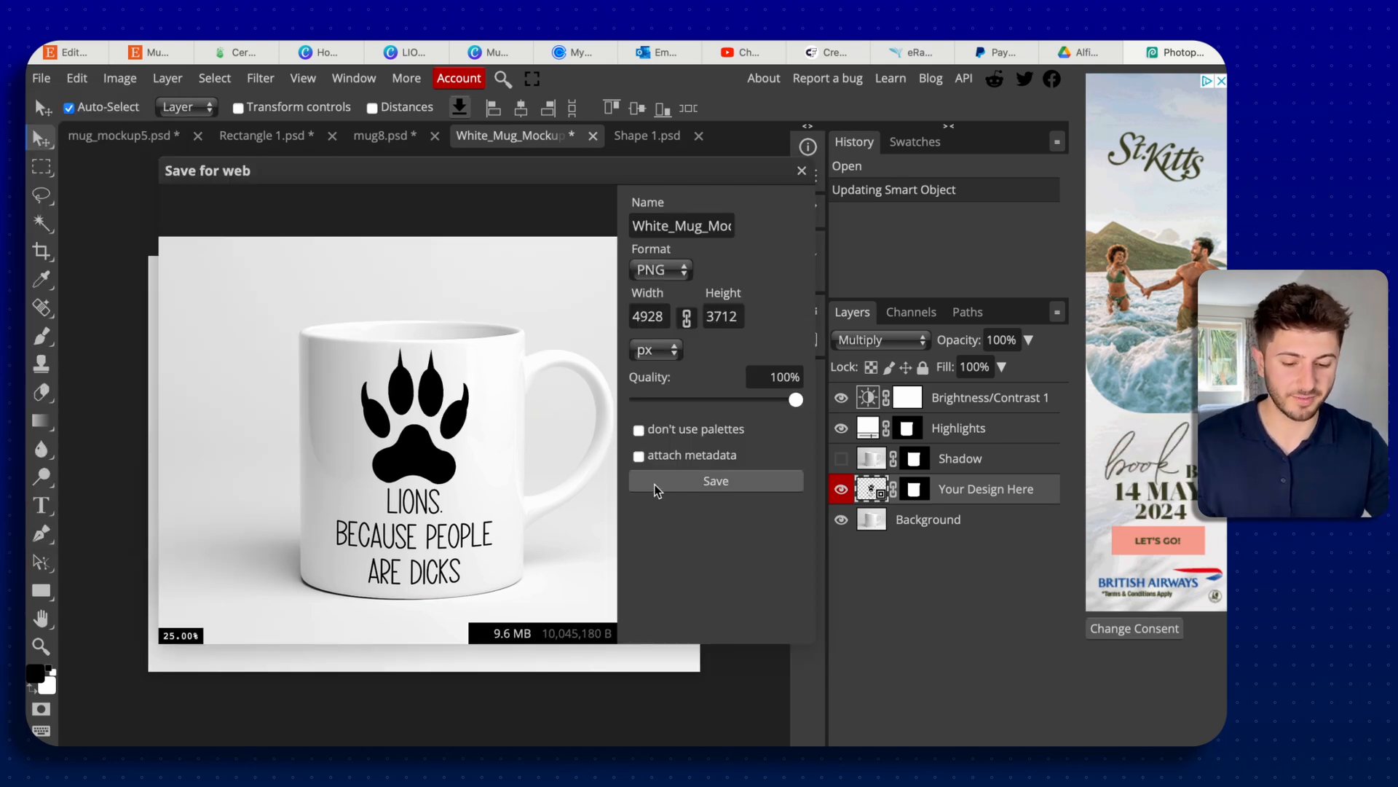
left_click(732, 490)
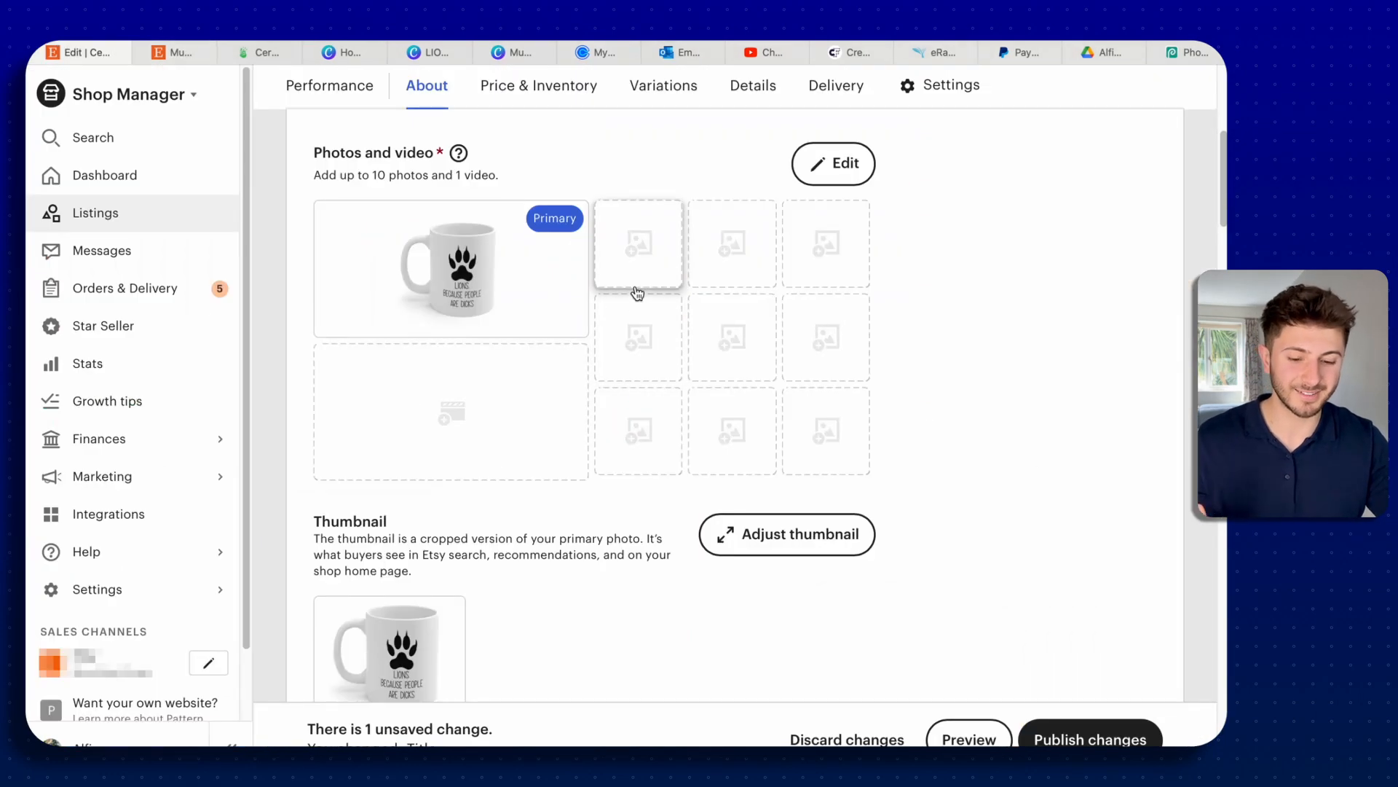
Step: Upload mug8-162.png and the exported White_Mug PNG from Downloads to the Etsy listing's photos
left_click(635, 263)
left_click(468, 321)
left_click(476, 340, "shift")
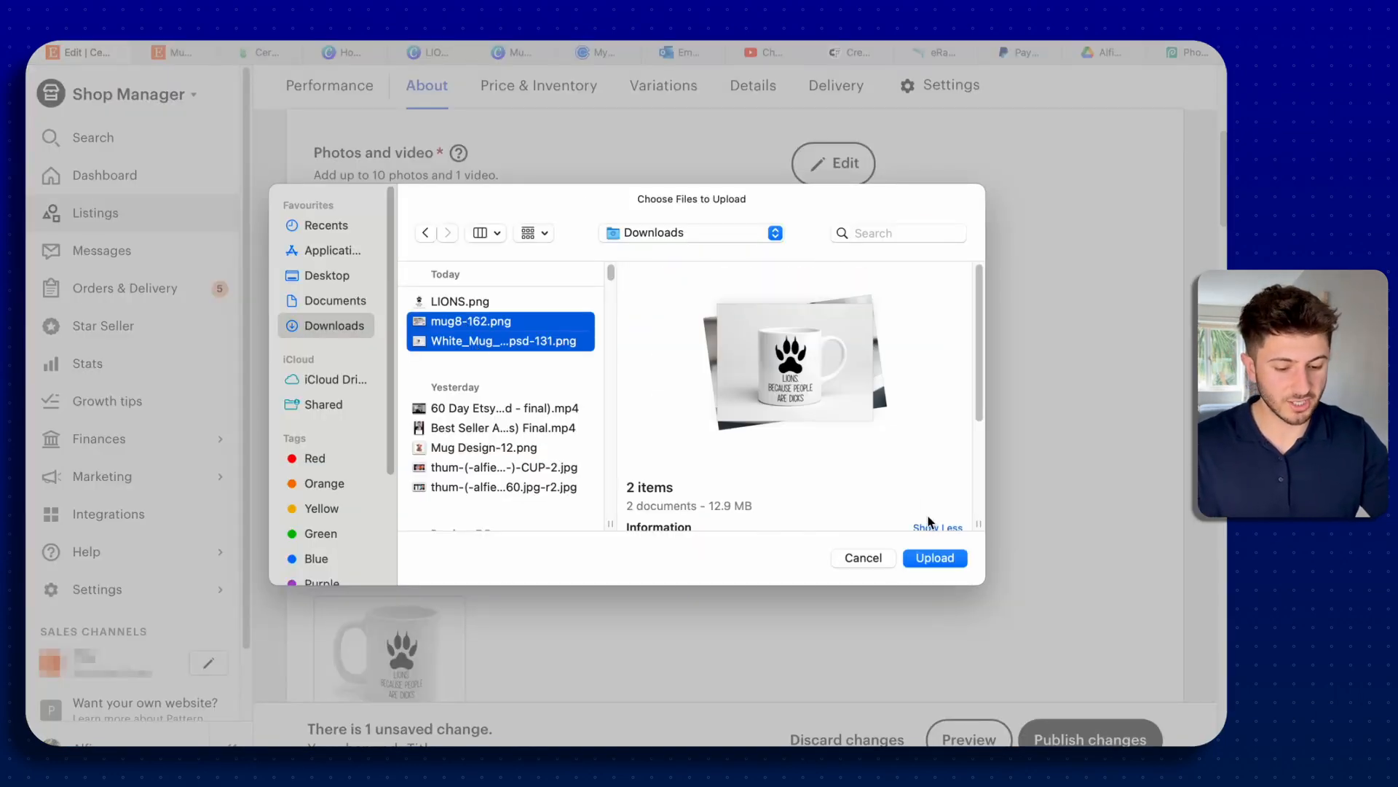
left_click(922, 555)
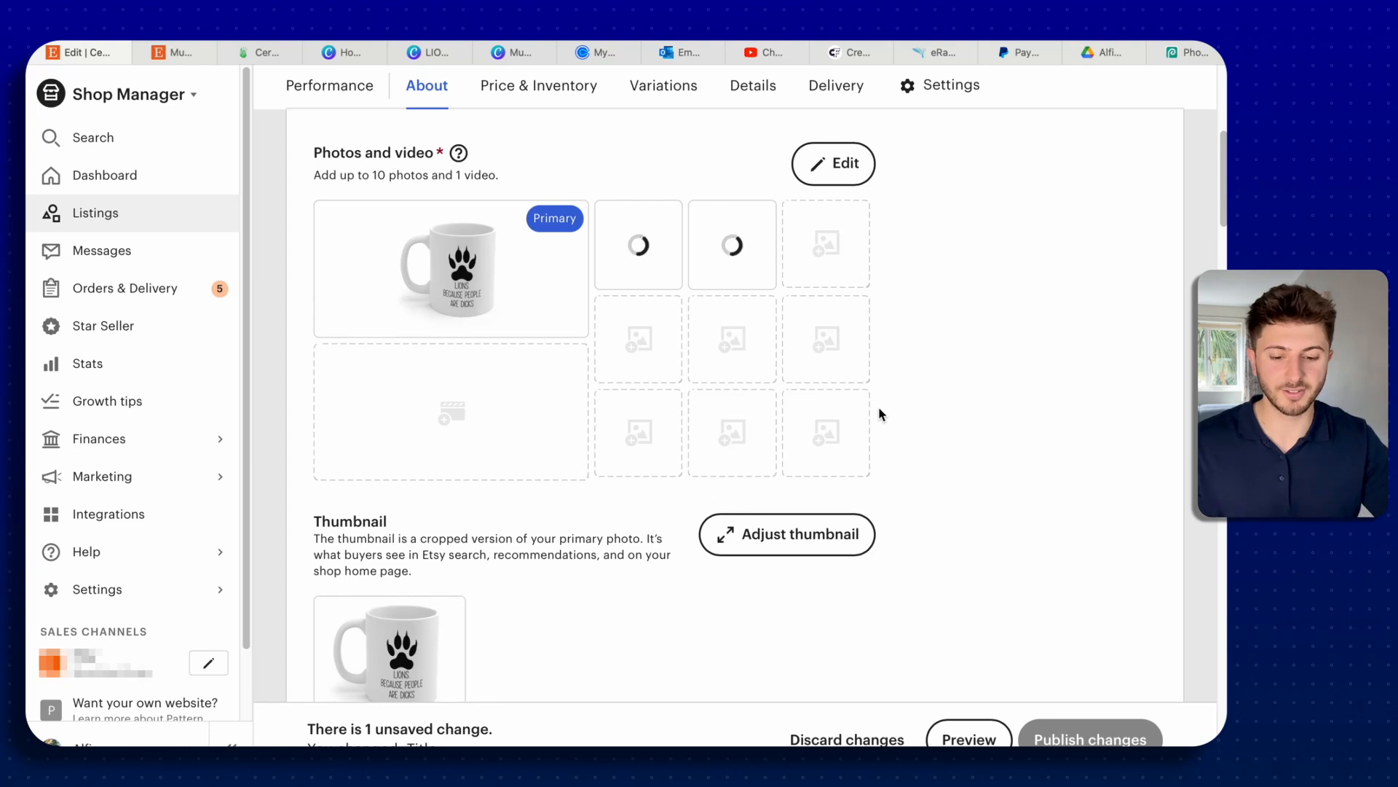
Step: Remove the original primary photo from the listing and make the single white mug mockup the primary image
left_click(334, 314)
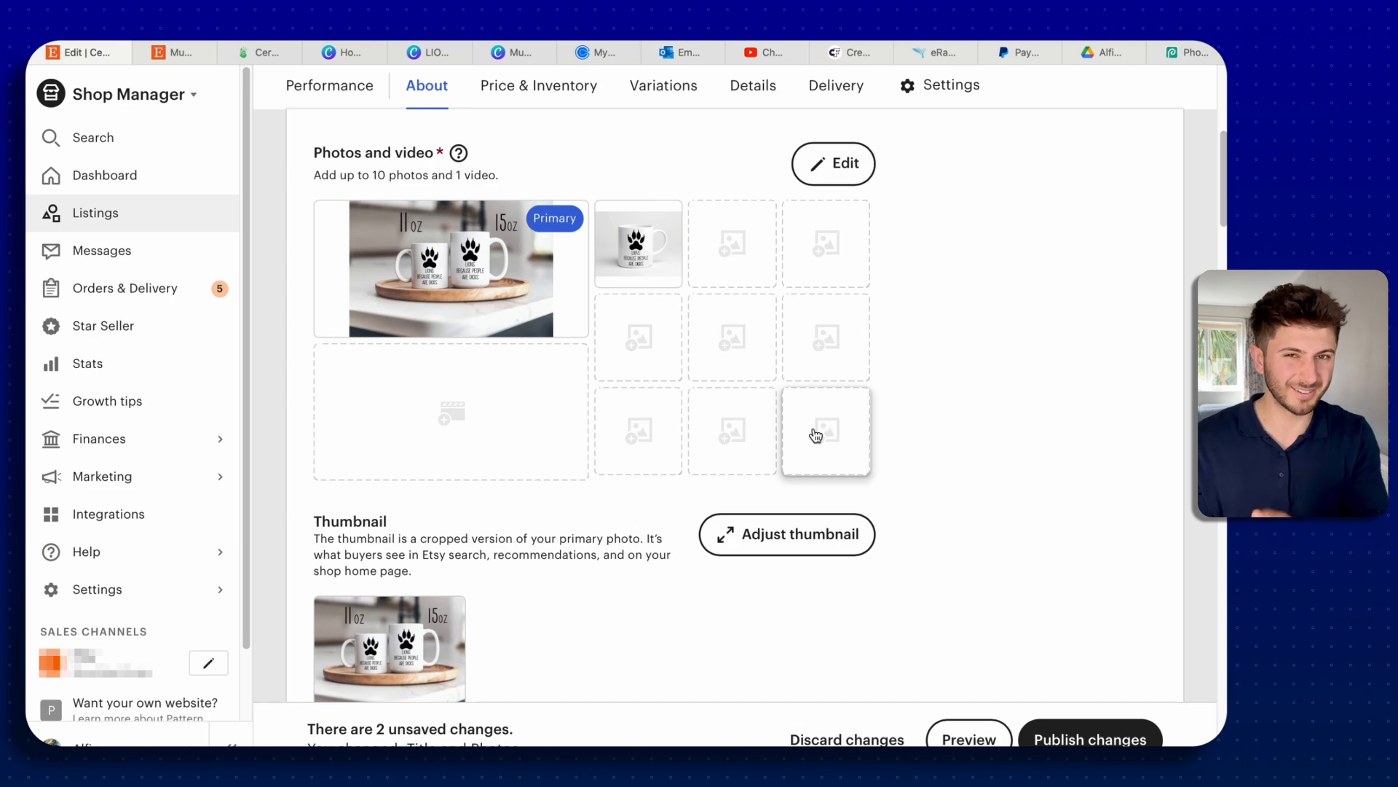
left_click_drag(638, 240, 440, 259)
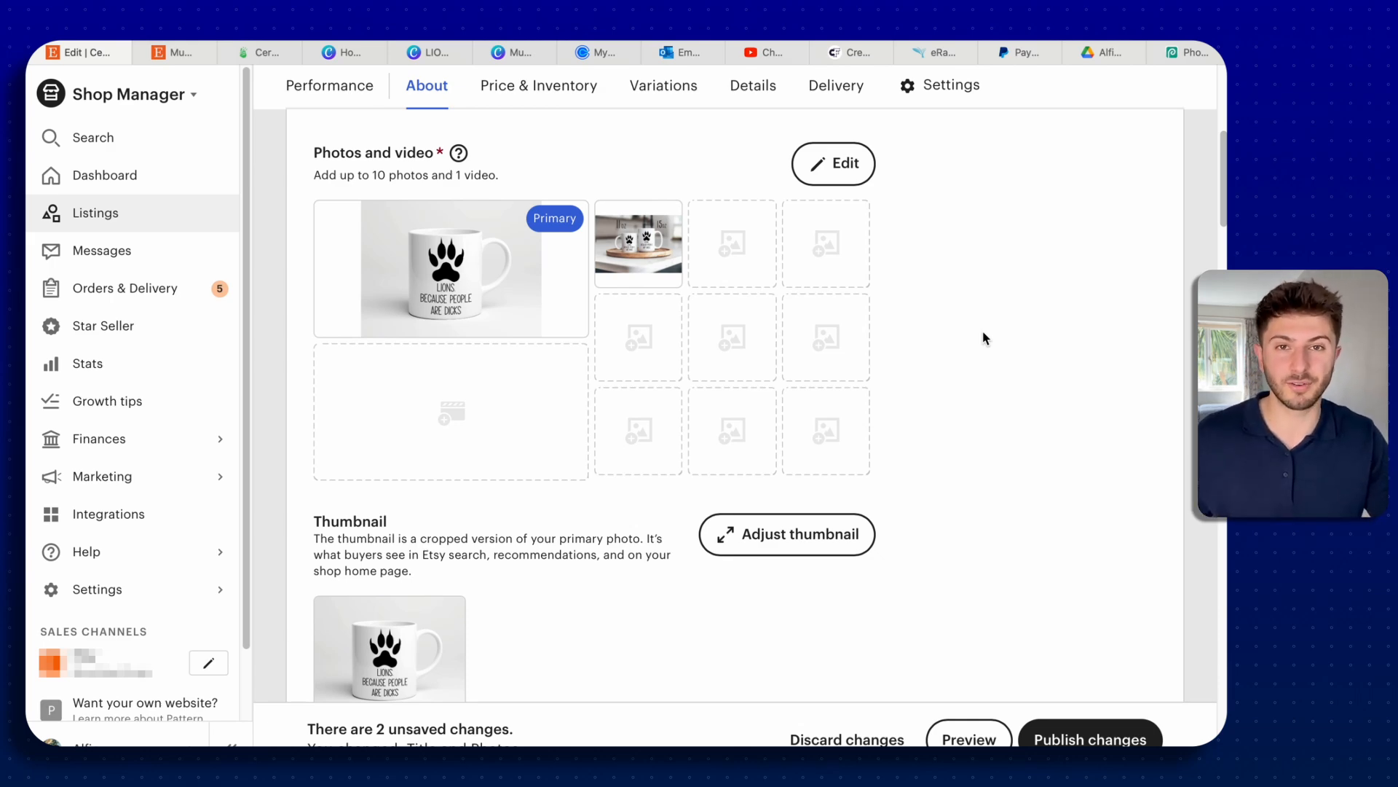
Step: Check the listing's description and go back from the mockup search results to the Funny Horse MUG listing on Etsy
scroll(983, 339, "down", 1)
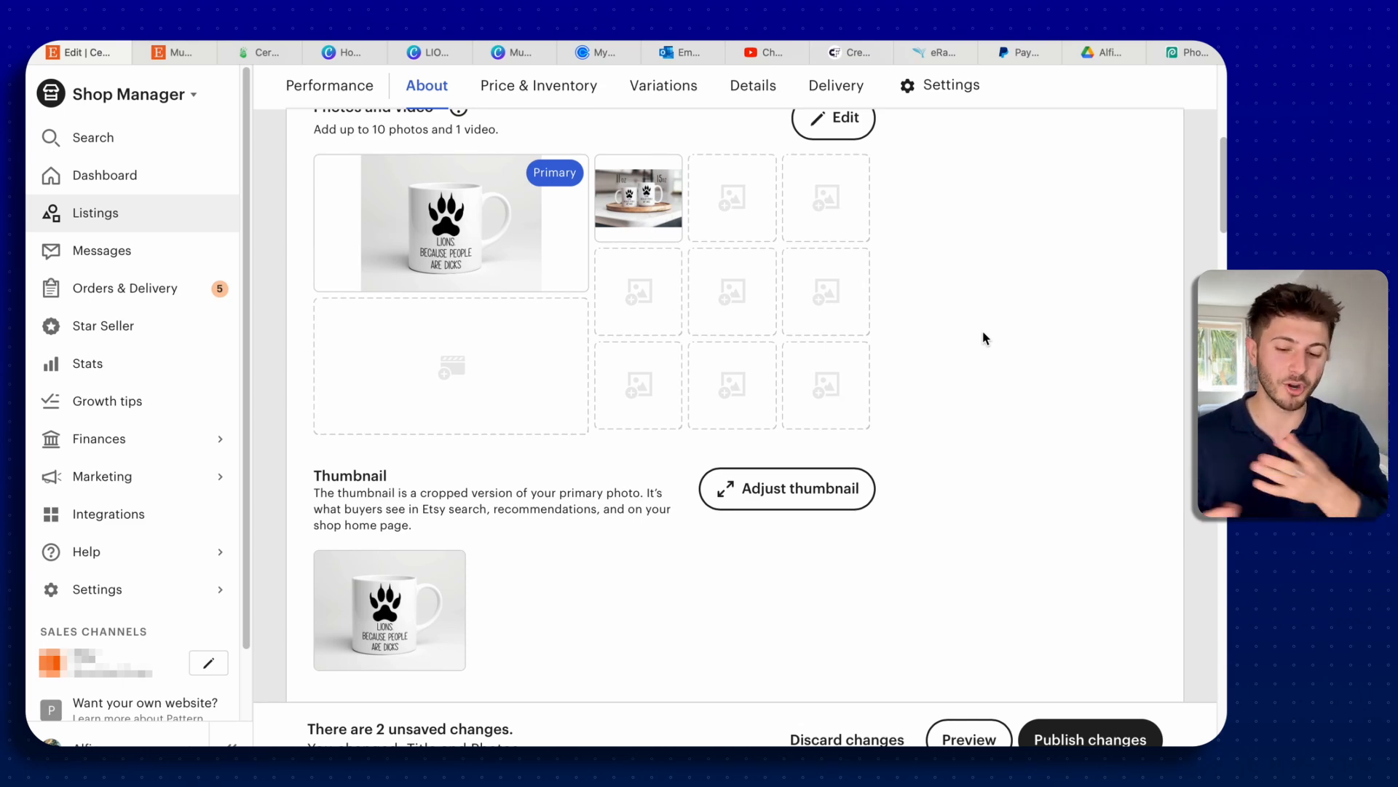
scroll(983, 338, "down", 1)
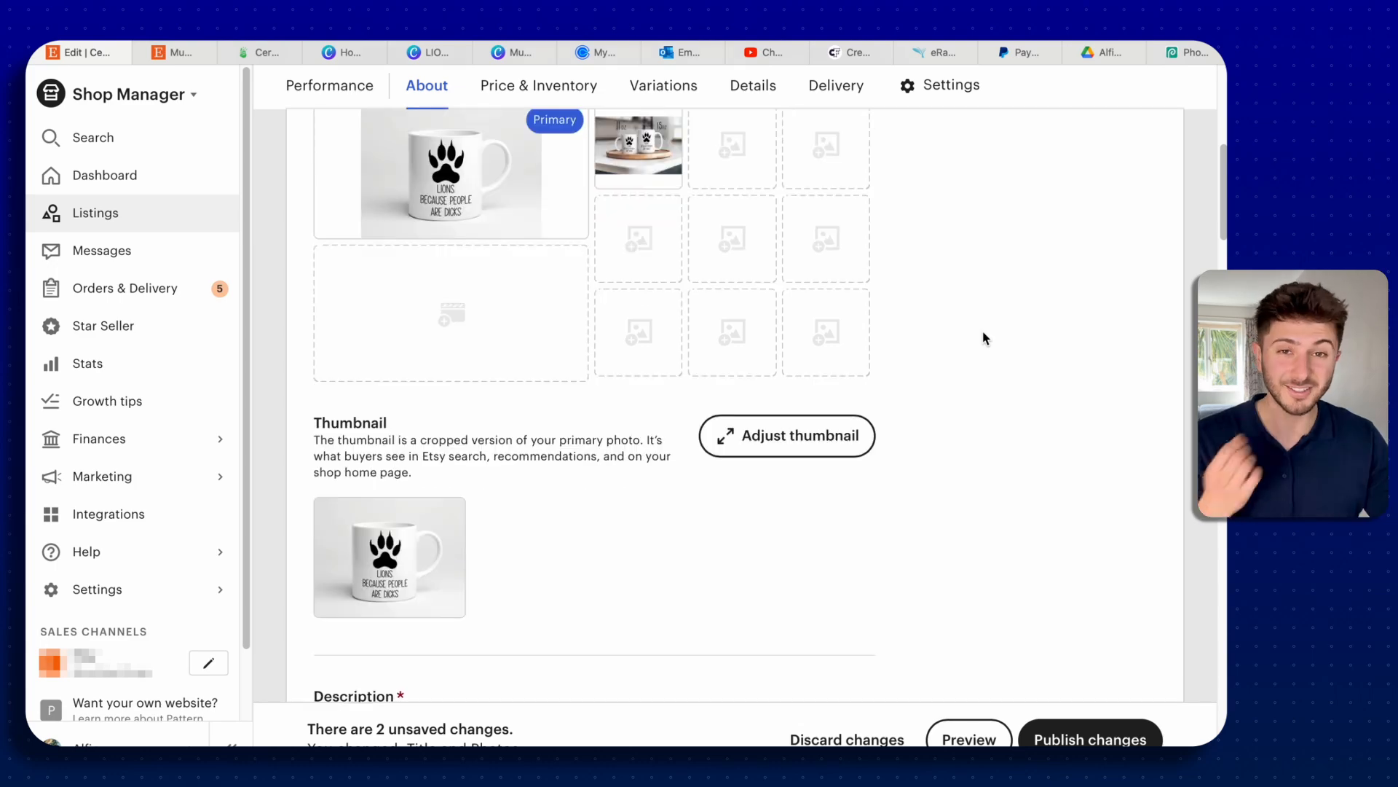
scroll(983, 338, "down", 8)
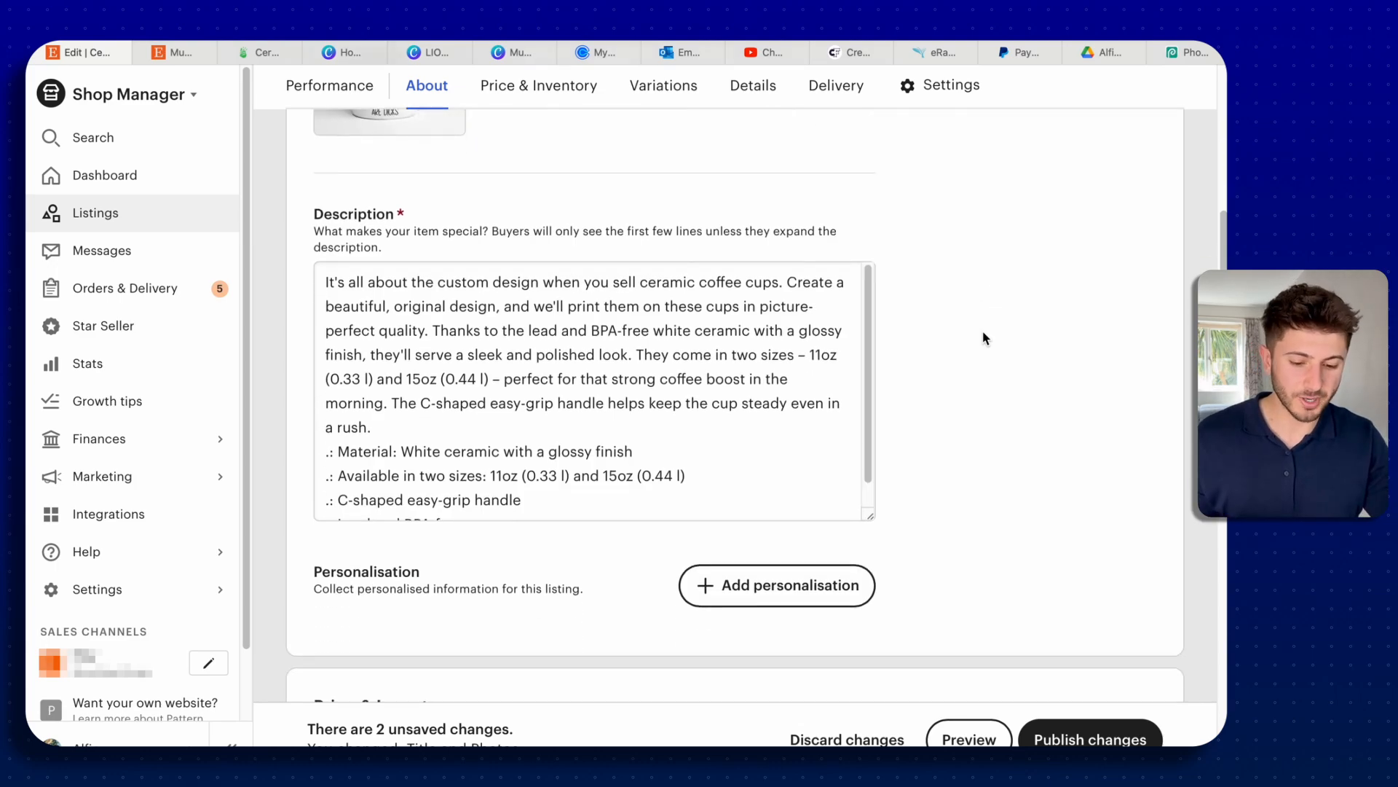
left_click(446, 373)
left_click(174, 53)
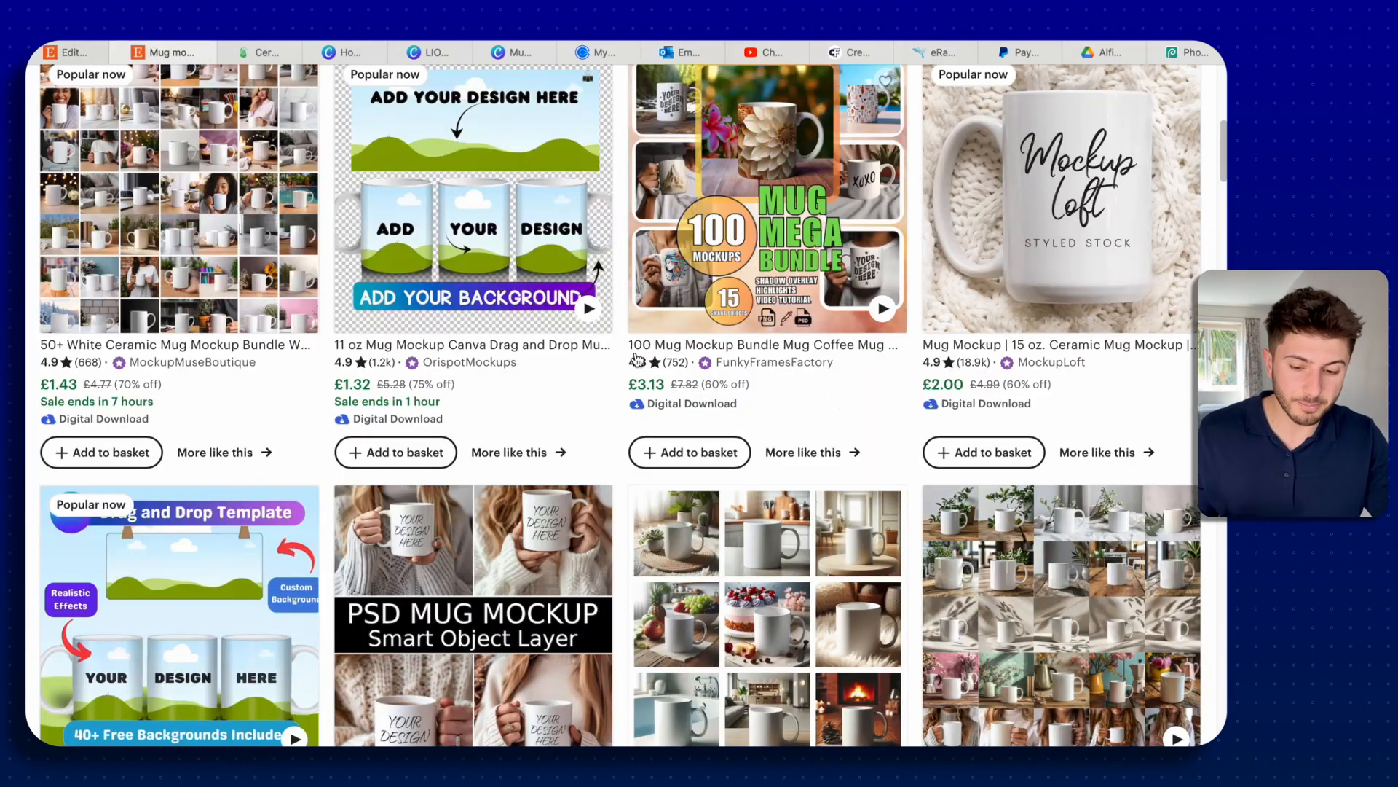
scroll(516, 392, "up", 1)
scroll(516, 392, "up", 8)
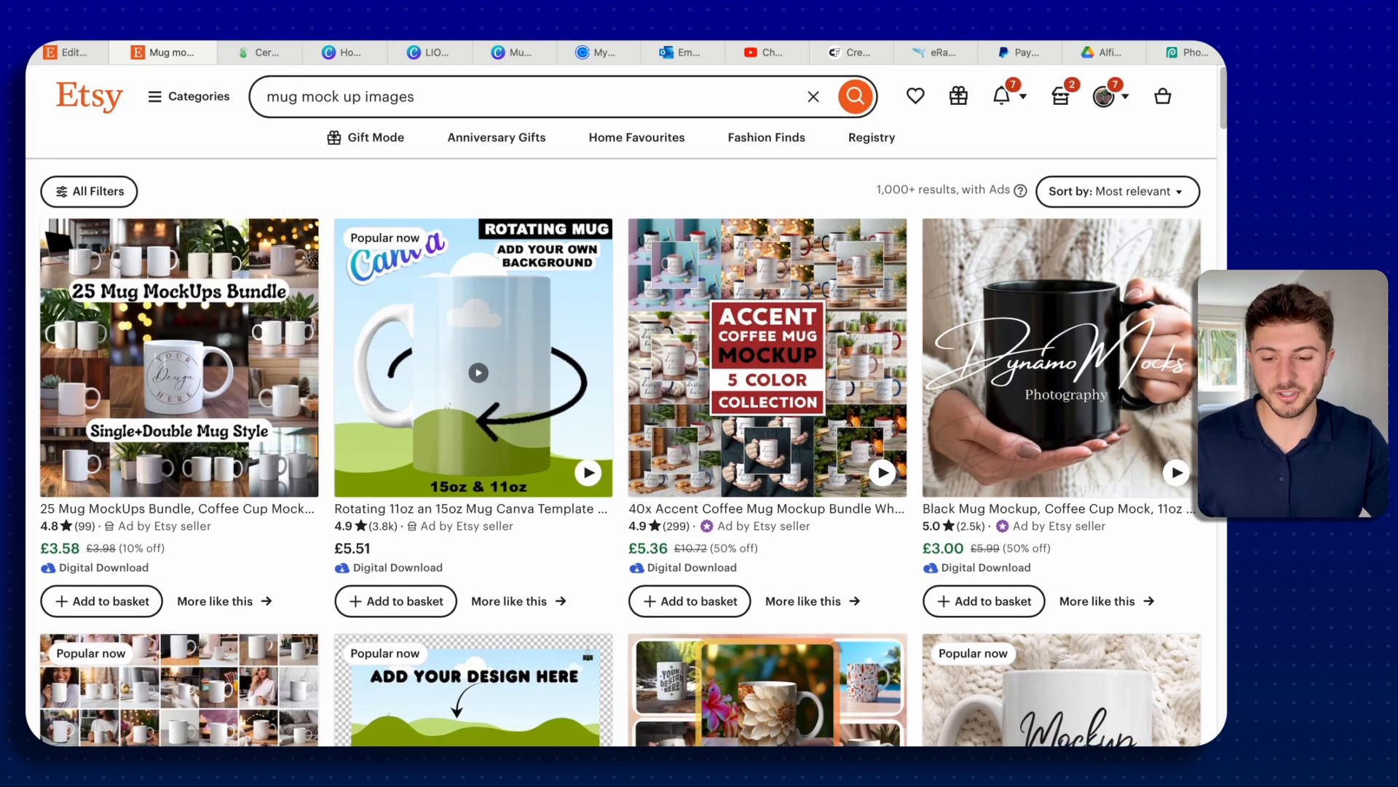
key("super+[")
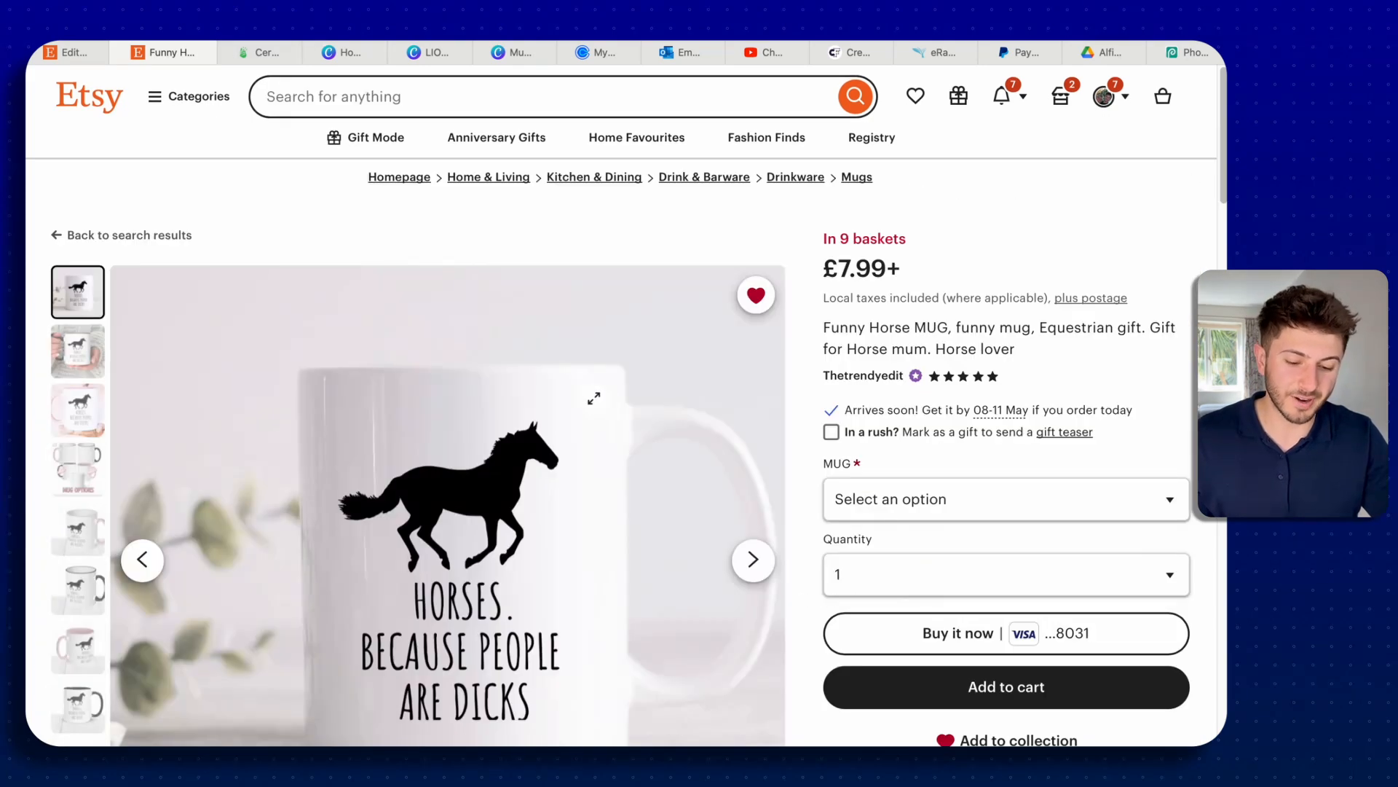
Step: Expand the horse mug's item details and copy the description from "Funny Horse mug" to the divider above "Coaster"
scroll(807, 416, "down", 6)
scroll(805, 416, "down", 7)
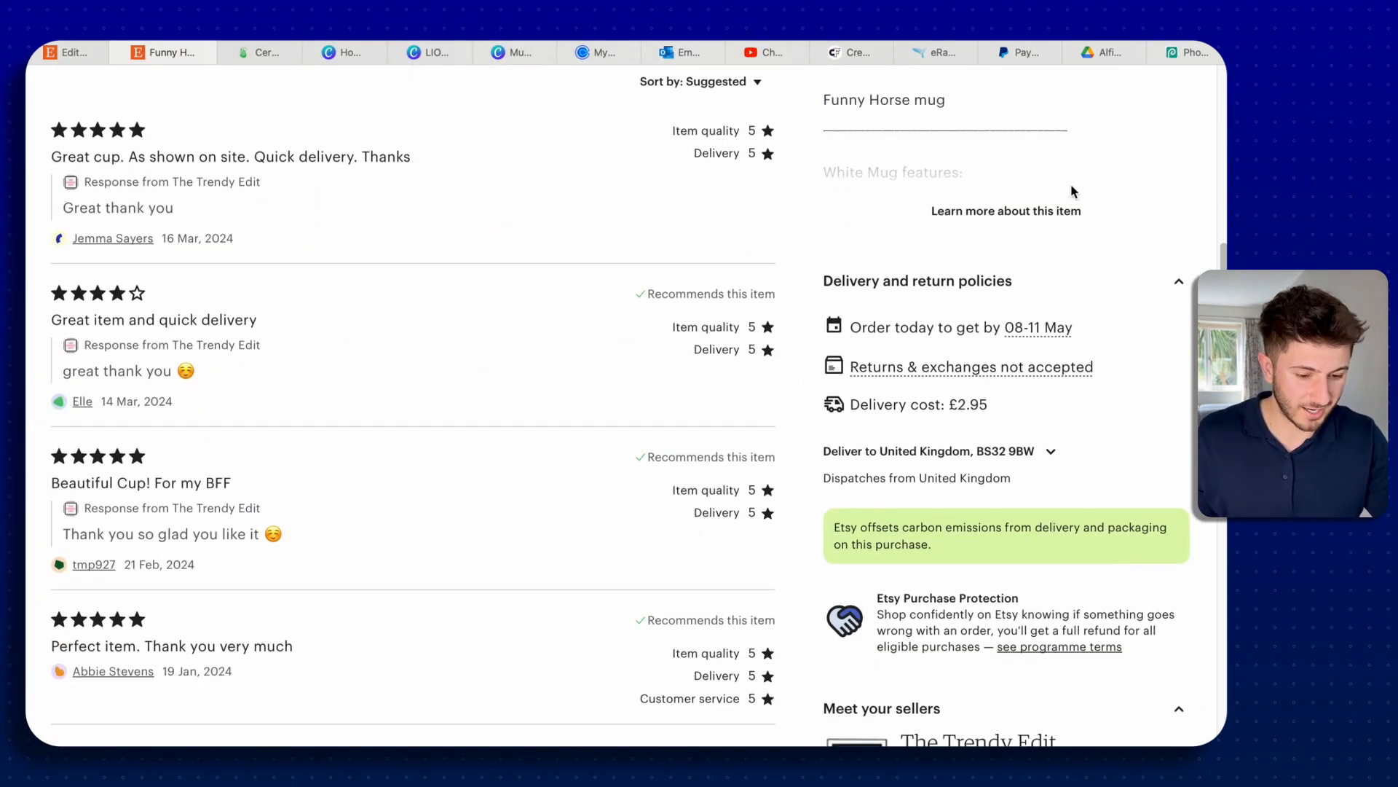
left_click(1026, 209)
scroll(880, 363, "up", 1)
left_click_drag(823, 146, 1083, 359)
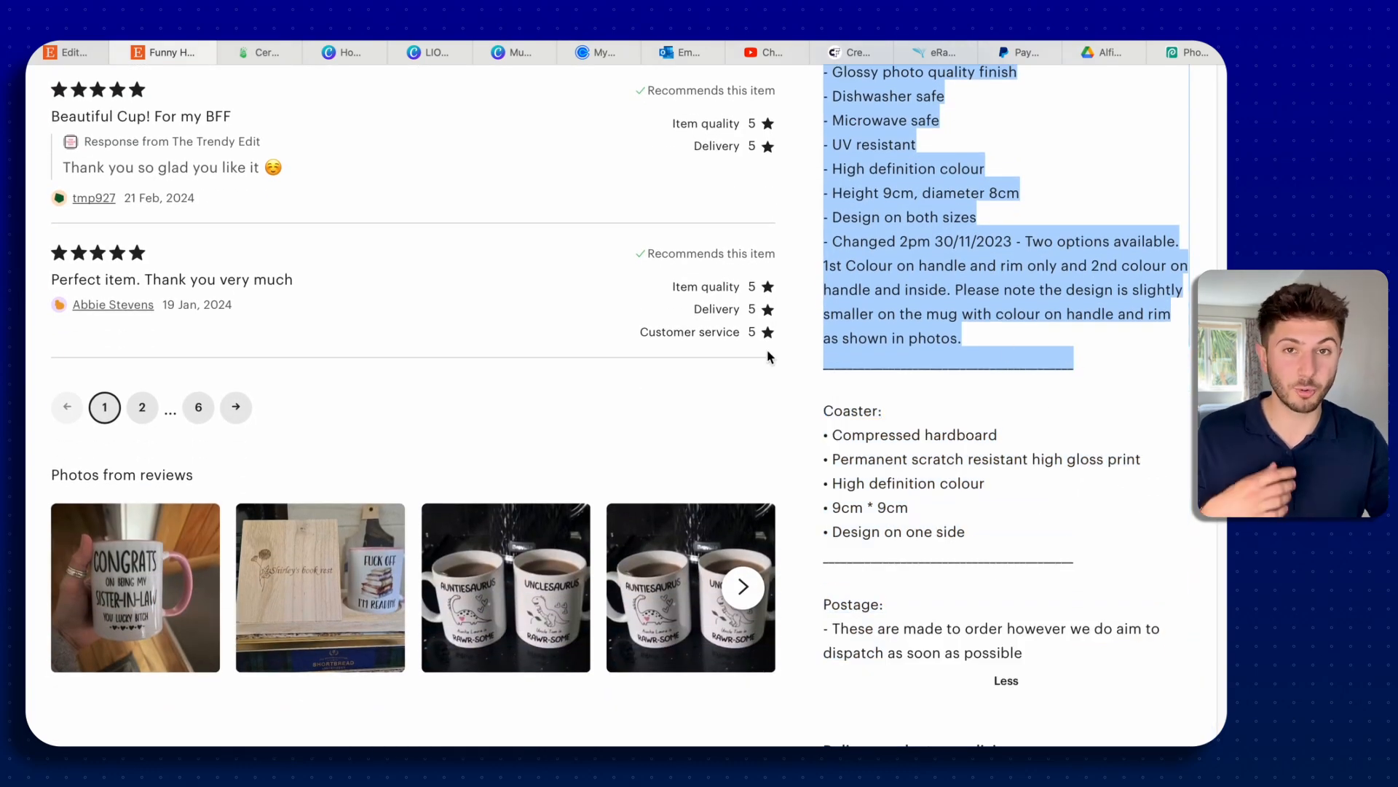
scroll(768, 357, "up", 10)
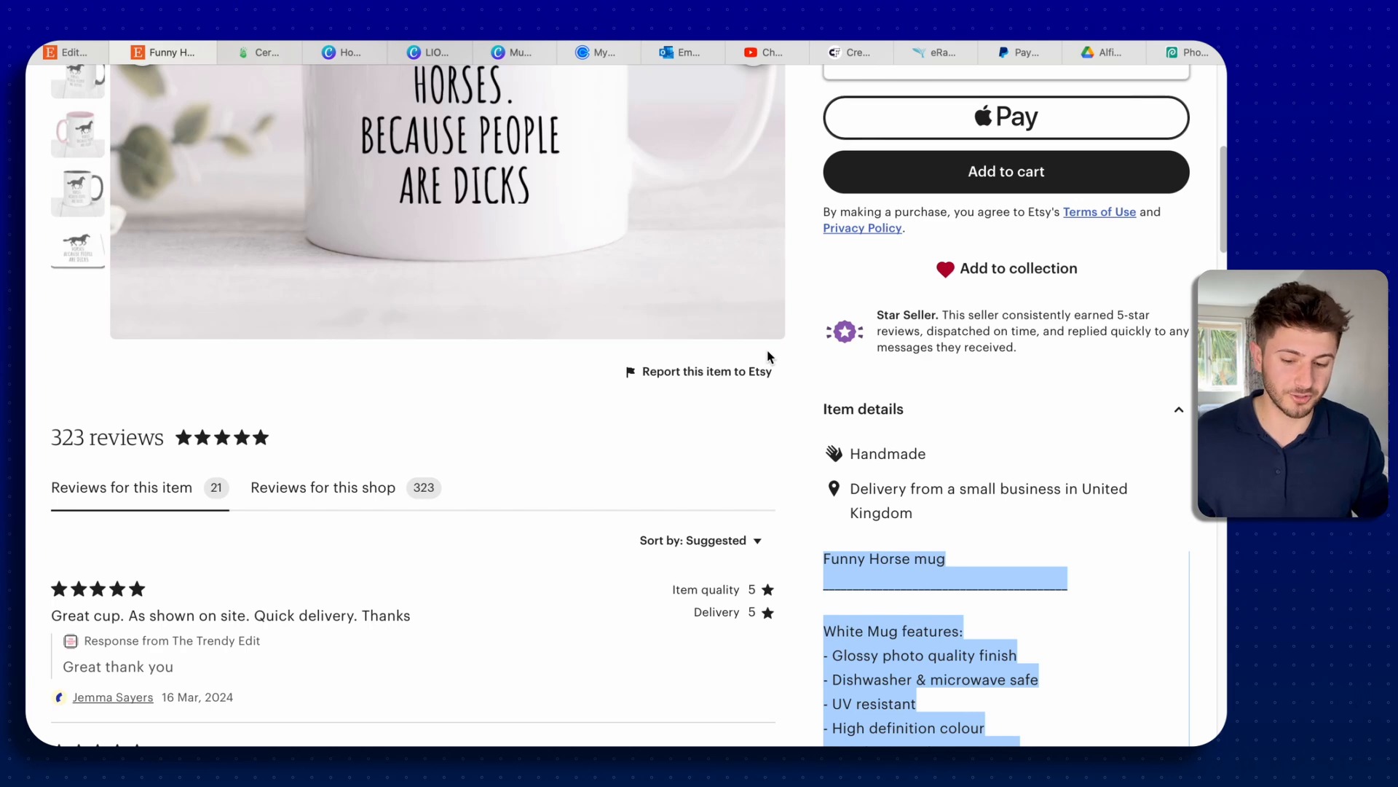
scroll(768, 356, "up", 10)
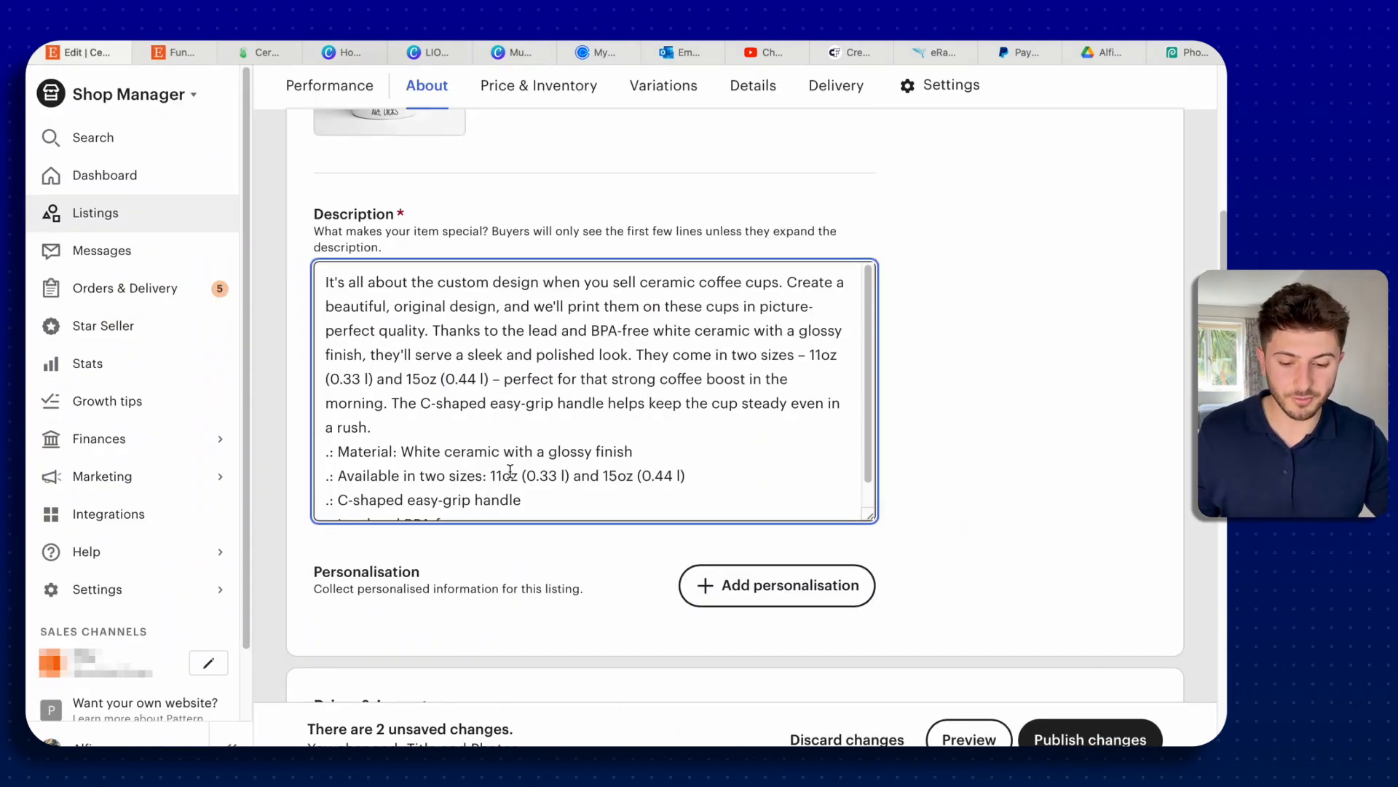
Step: Replace the lion mug listing's whole description with the copied text and change its heading to "Funny Lion mug"
triple_click(373, 312)
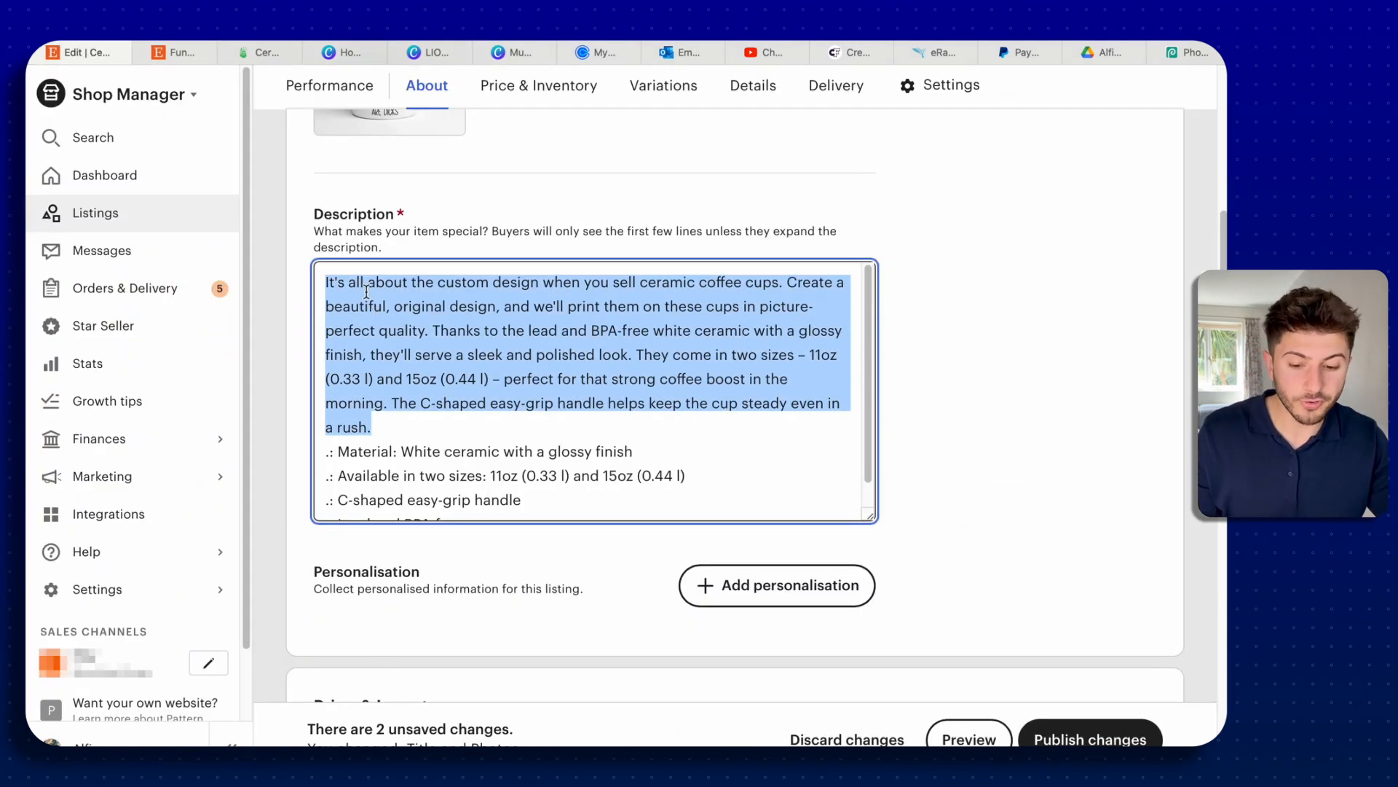
left_click_drag(321, 283, 624, 540)
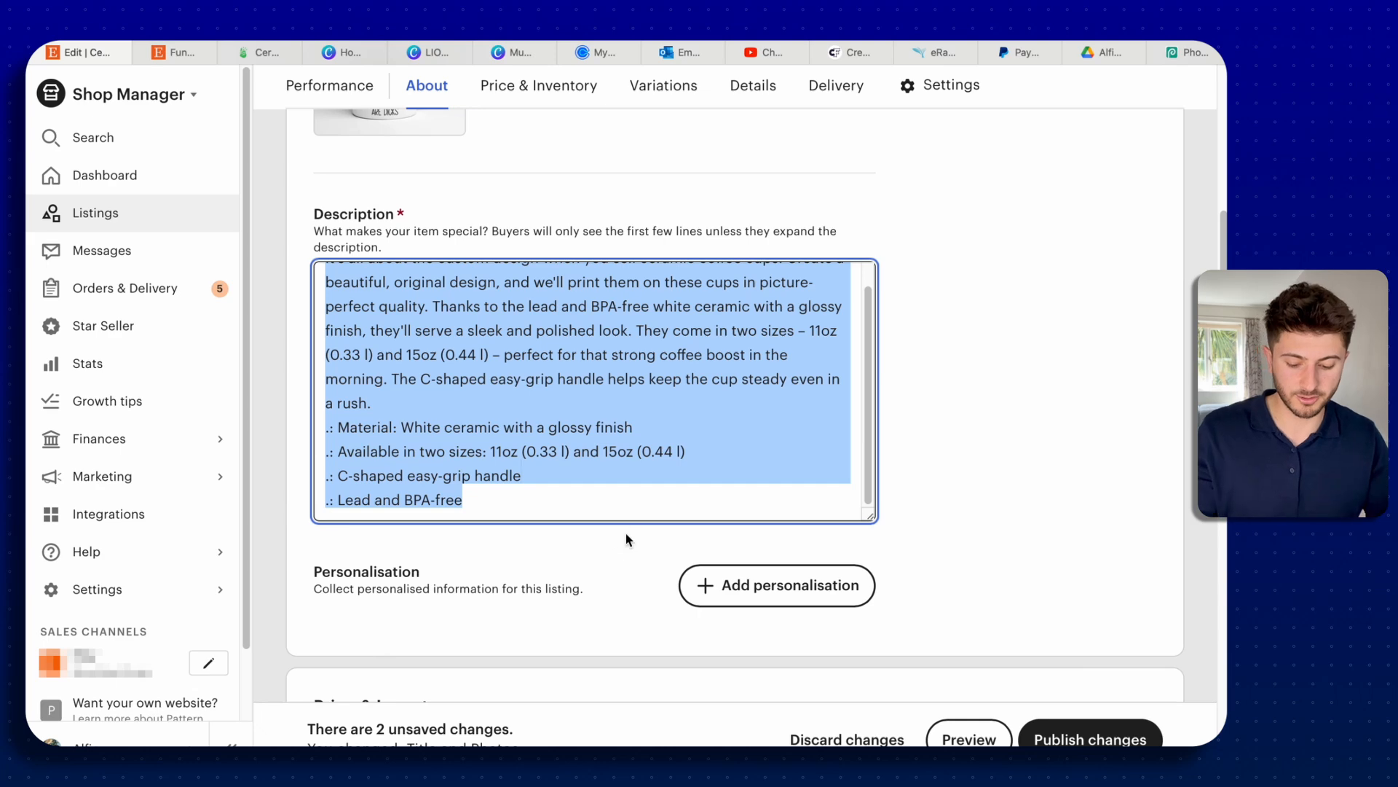
key("super+v")
scroll(609, 451, "up", 10)
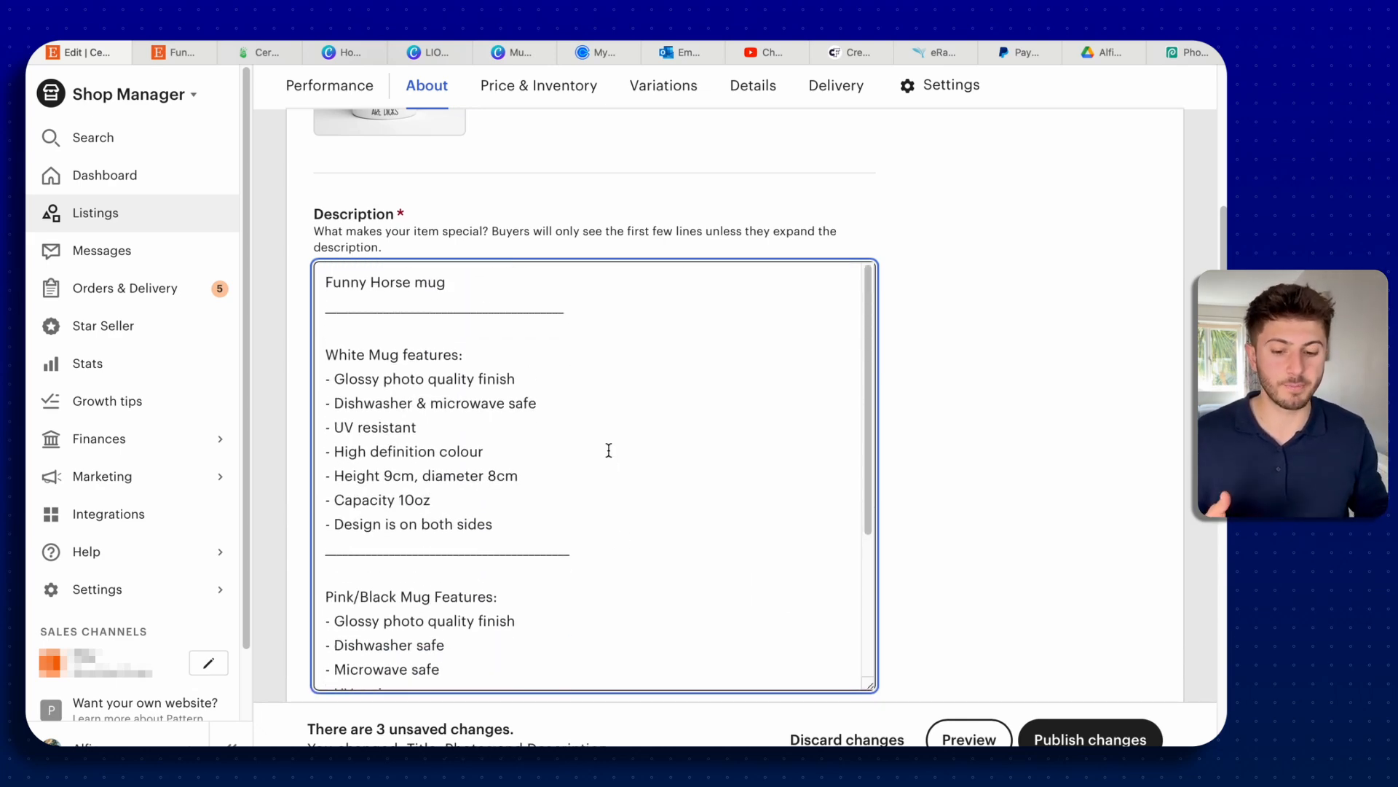
left_click_drag(410, 283, 373, 285)
type("Lion")
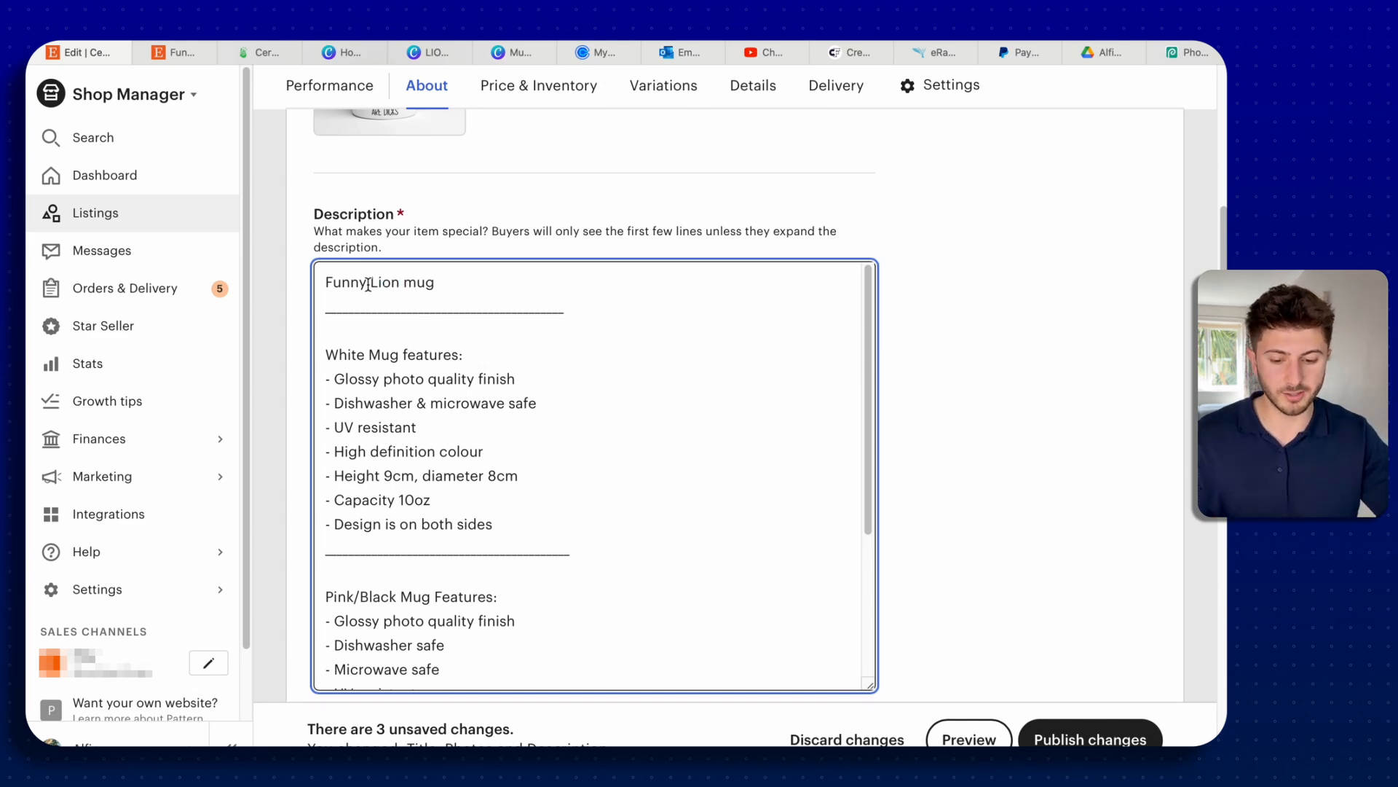
Step: Read through the lion mug's new description, covering the White Mug and Pink/Black Mug features
scroll(497, 523, "down", 5)
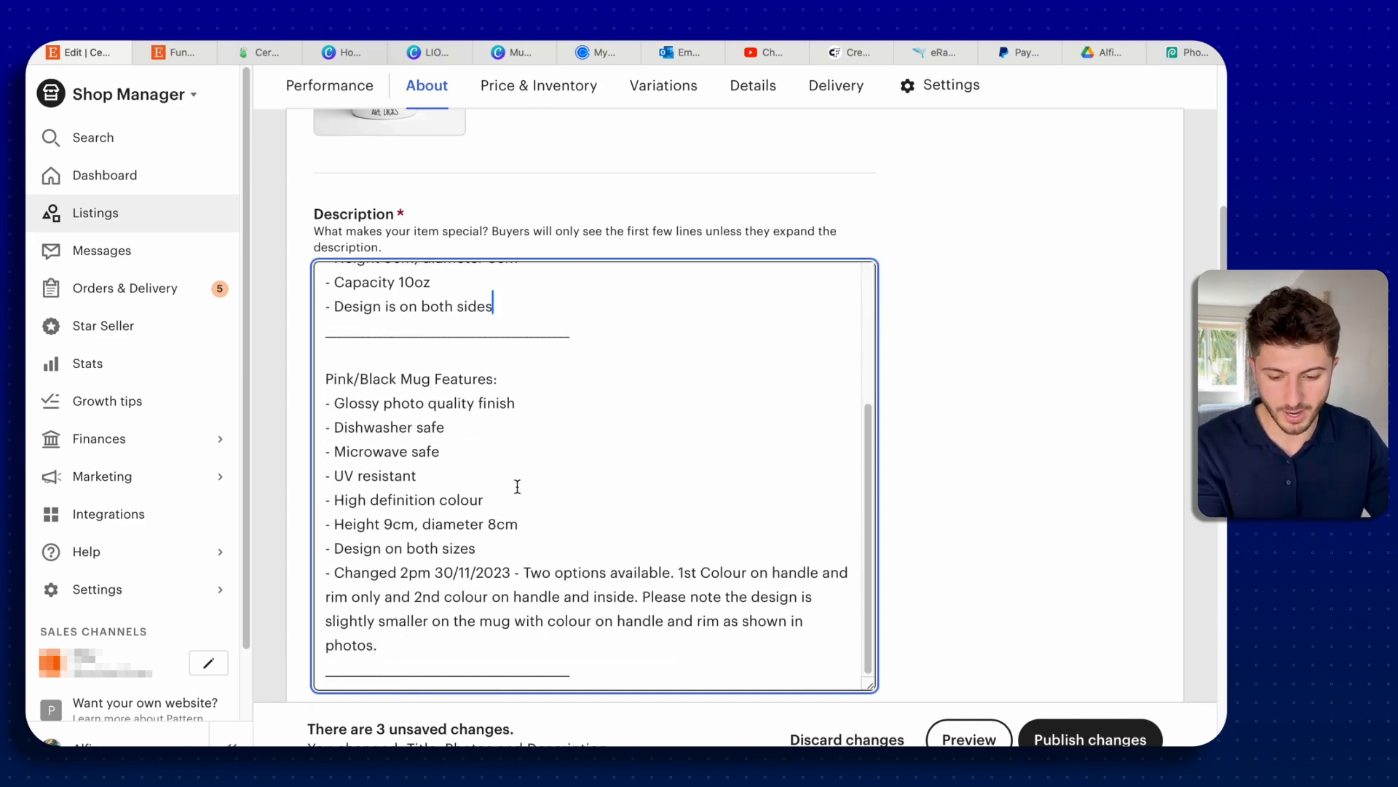
scroll(517, 596, "down", 3)
scroll(615, 289, "up", 10)
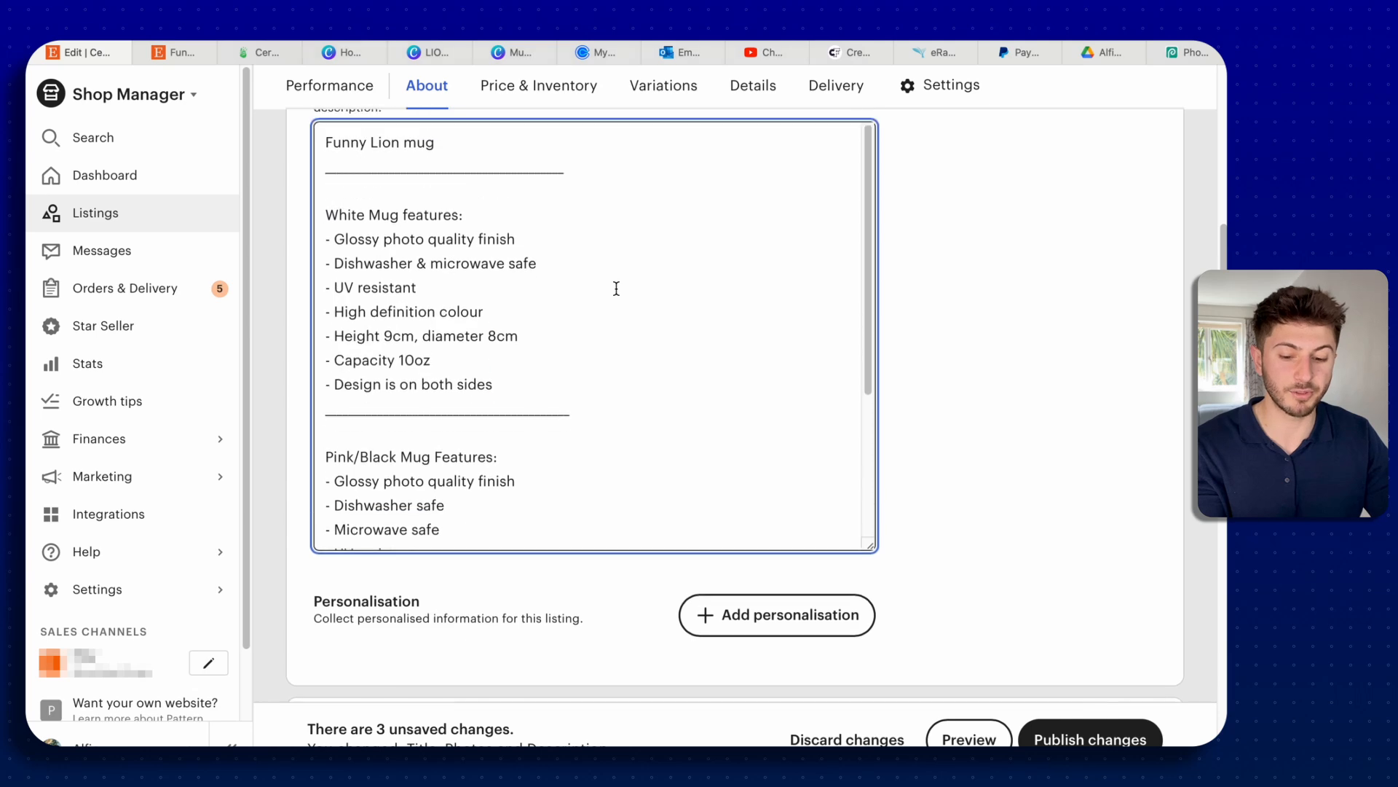
scroll(917, 357, "down", 3)
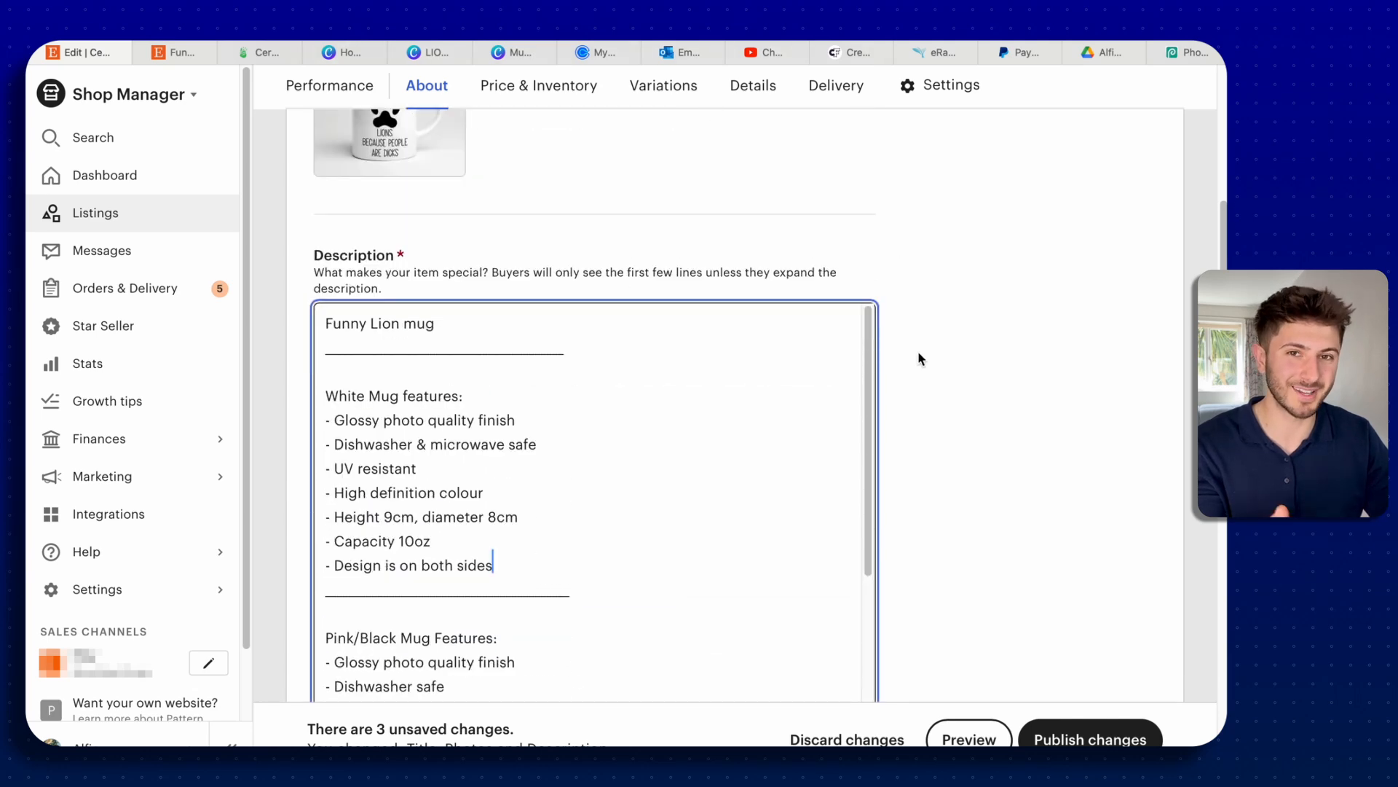
scroll(457, 406, "down", 2)
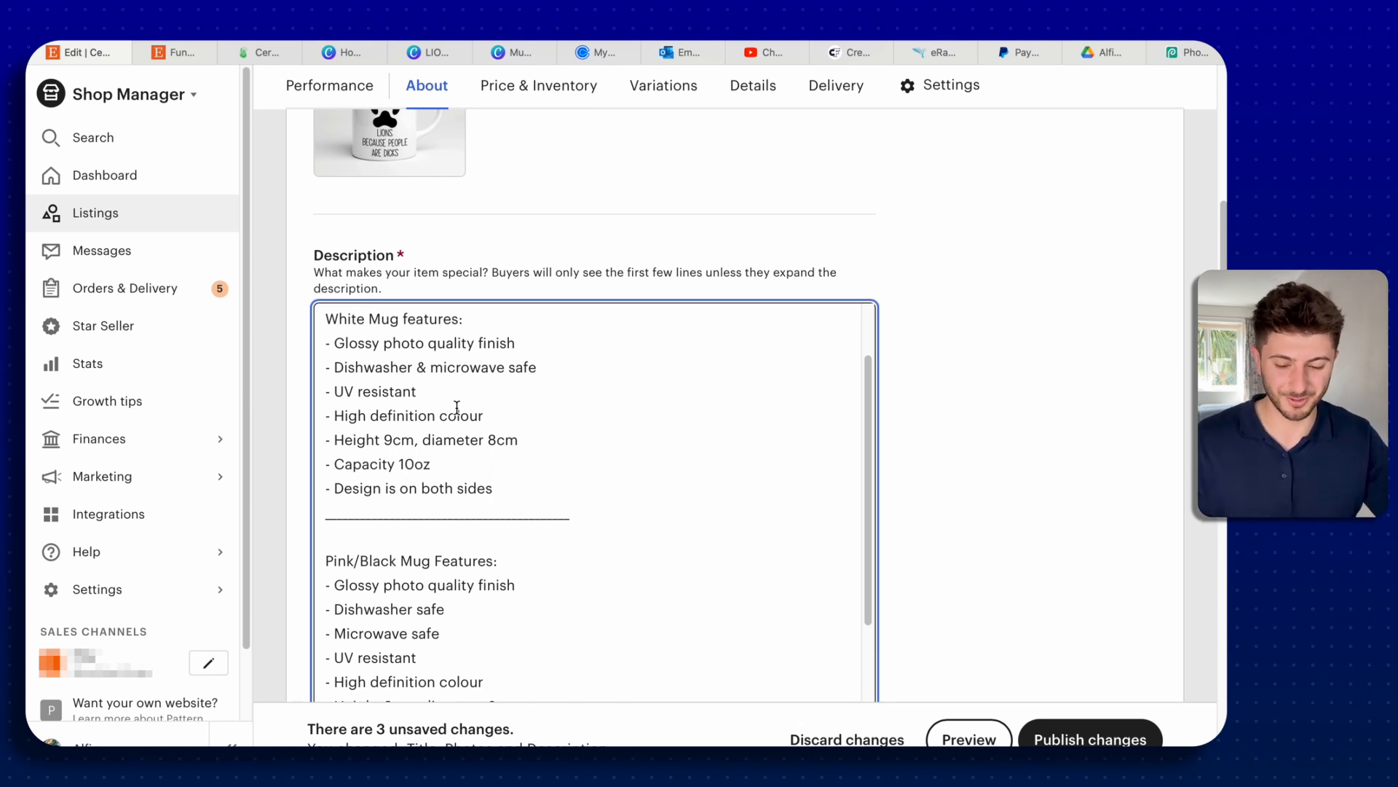
scroll(456, 407, "down", 1)
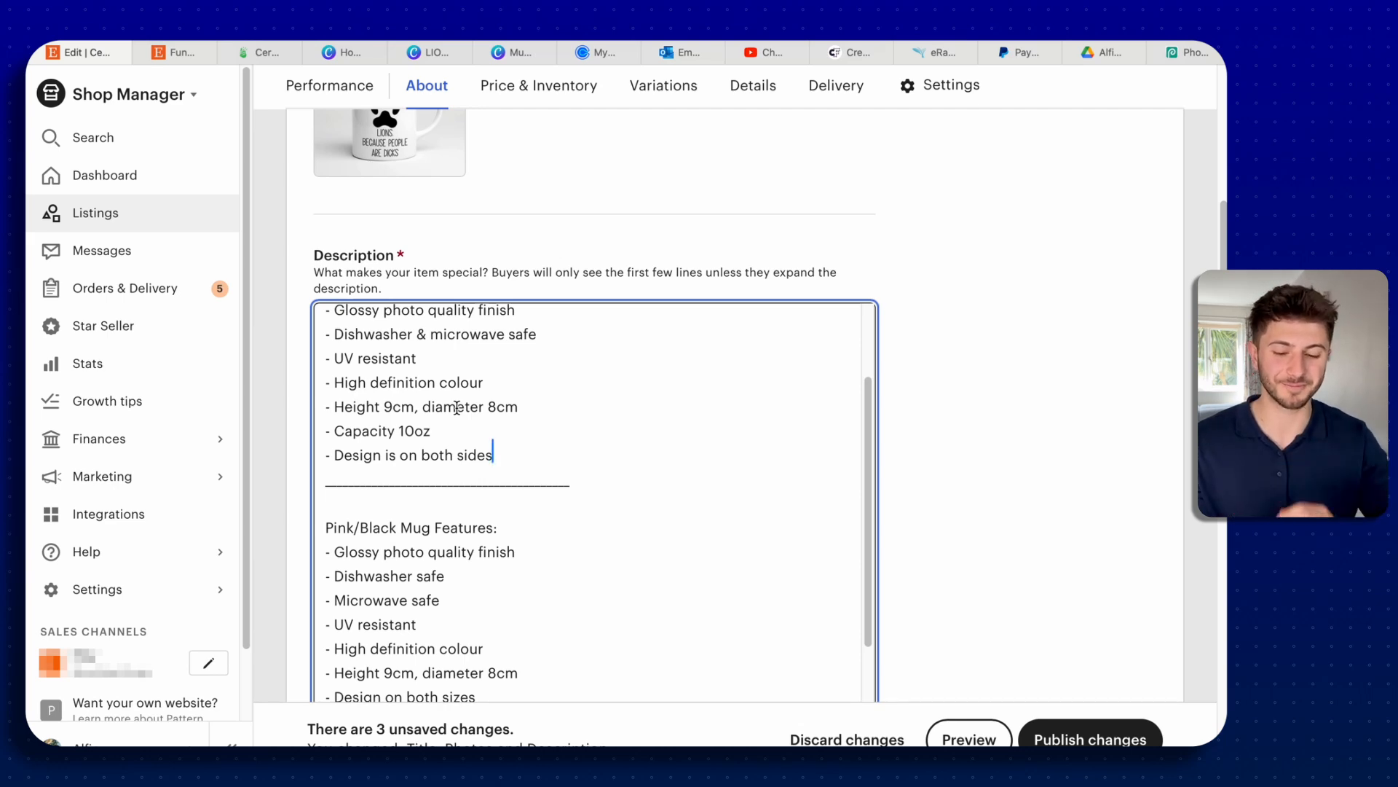
Step: Review the listing's price, quantity and variations, and look over the full SKU
scroll(998, 430, "down", 10)
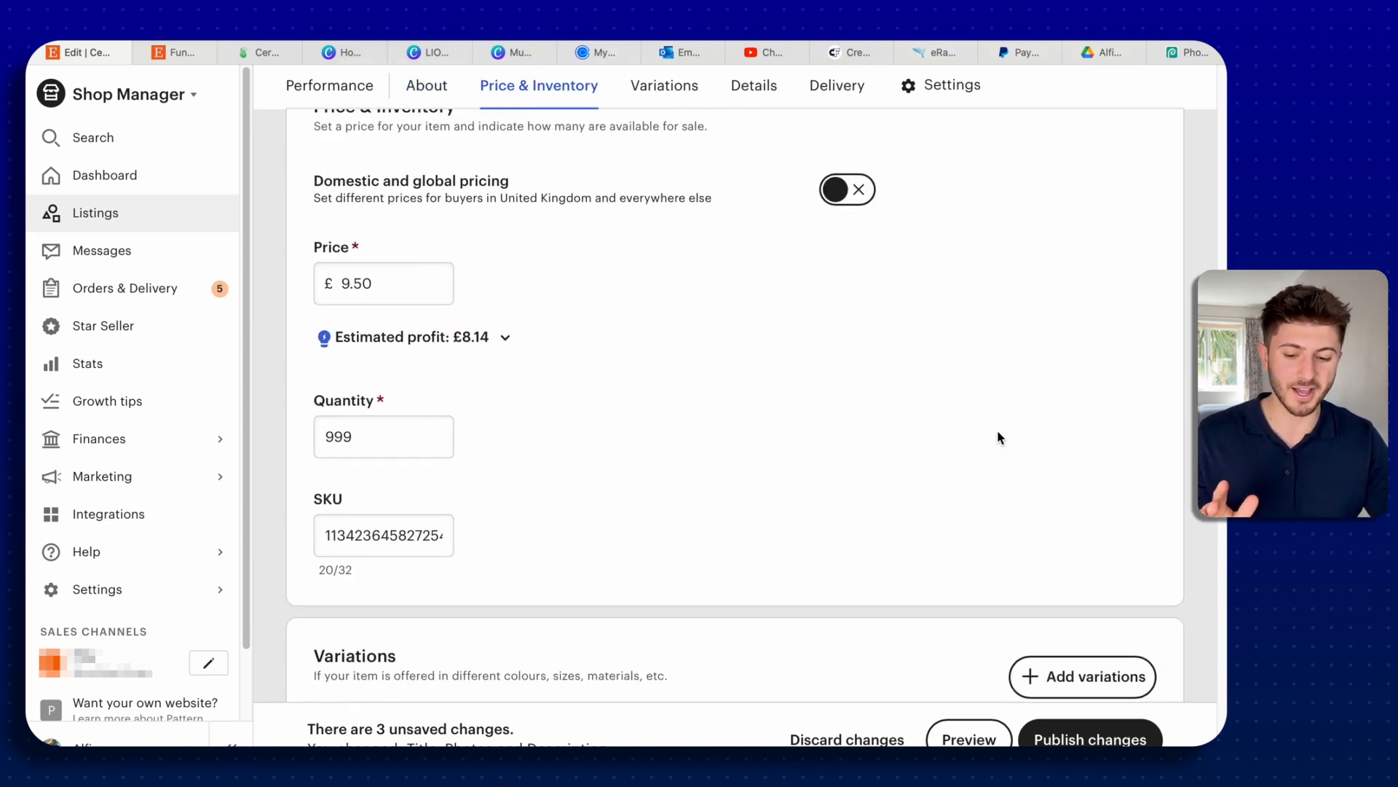
scroll(998, 437, "up", 2)
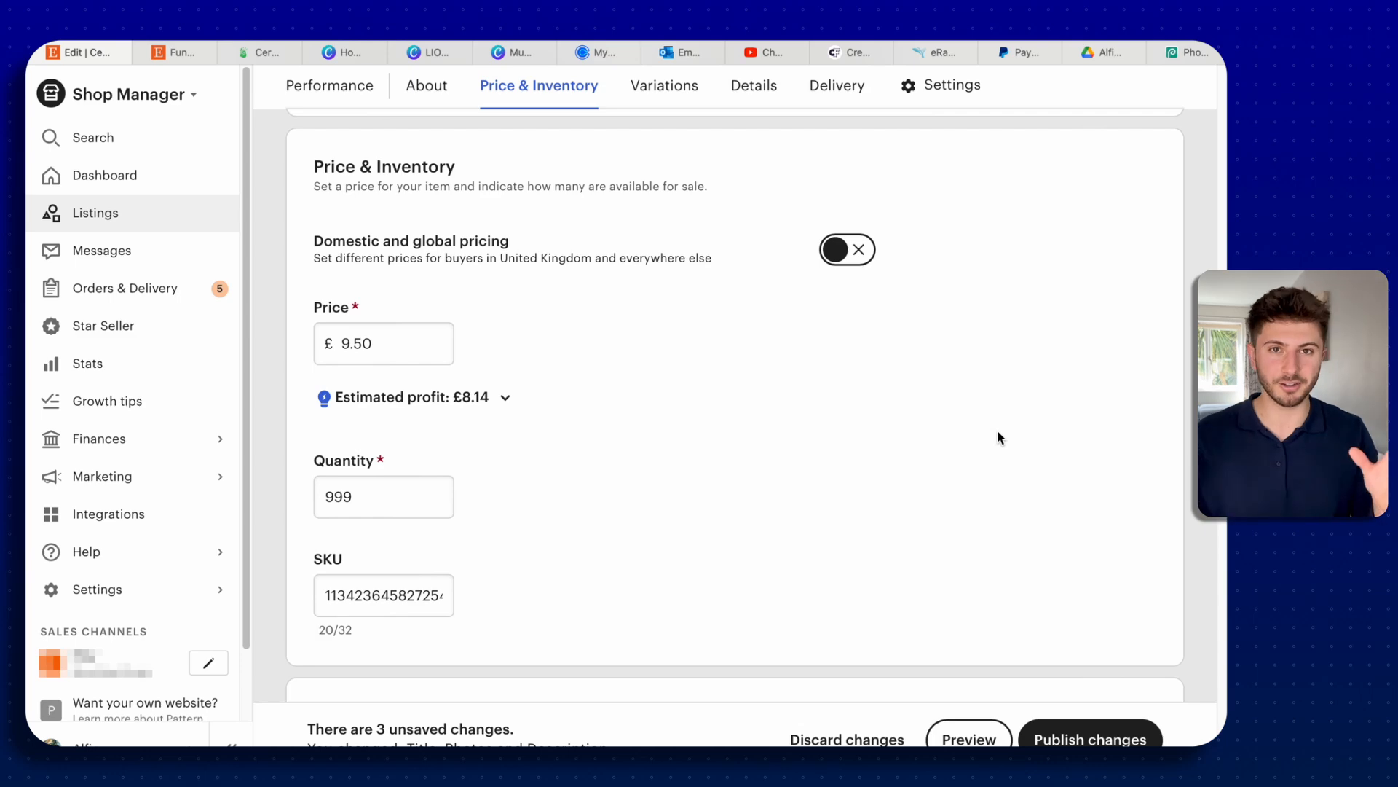
scroll(998, 437, "down", 6)
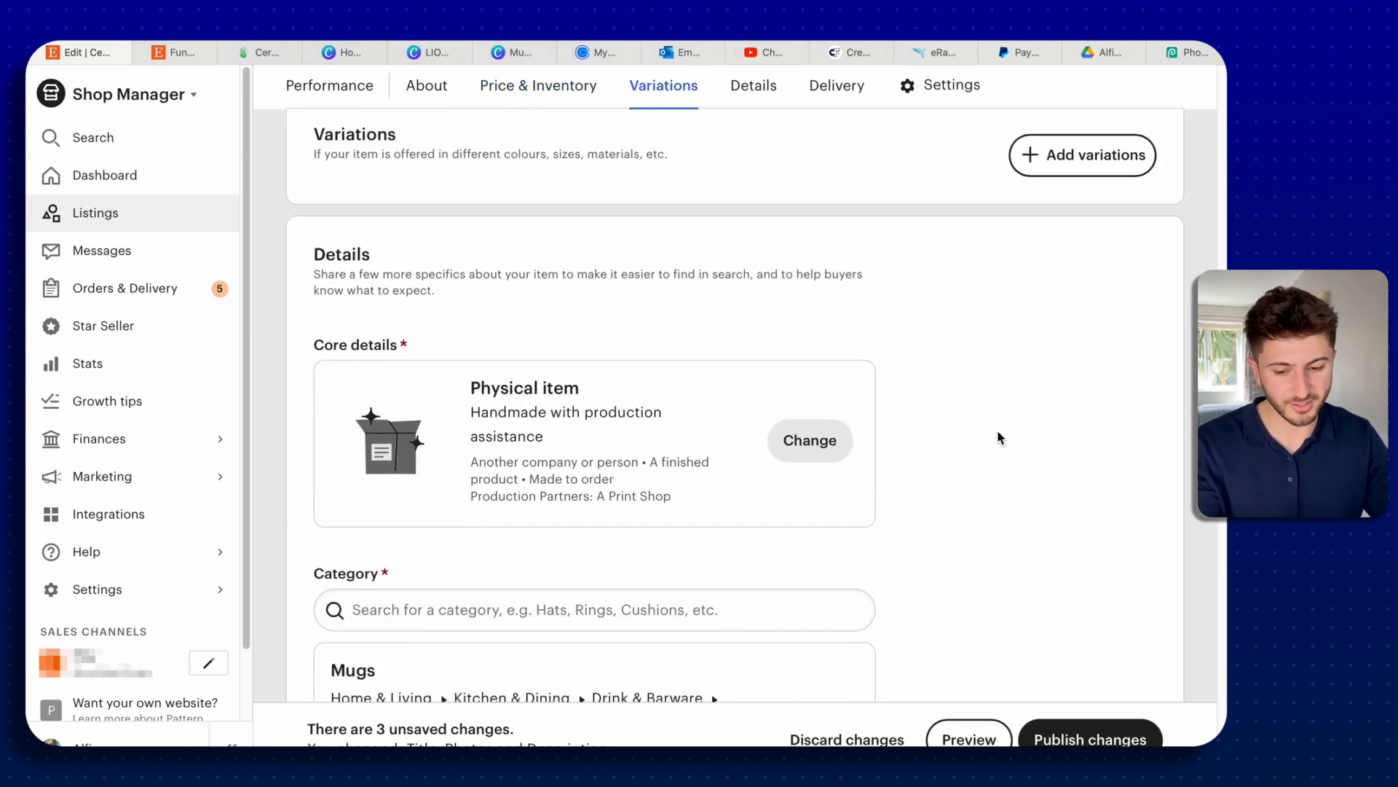
scroll(998, 437, "up", 2)
left_click(399, 279)
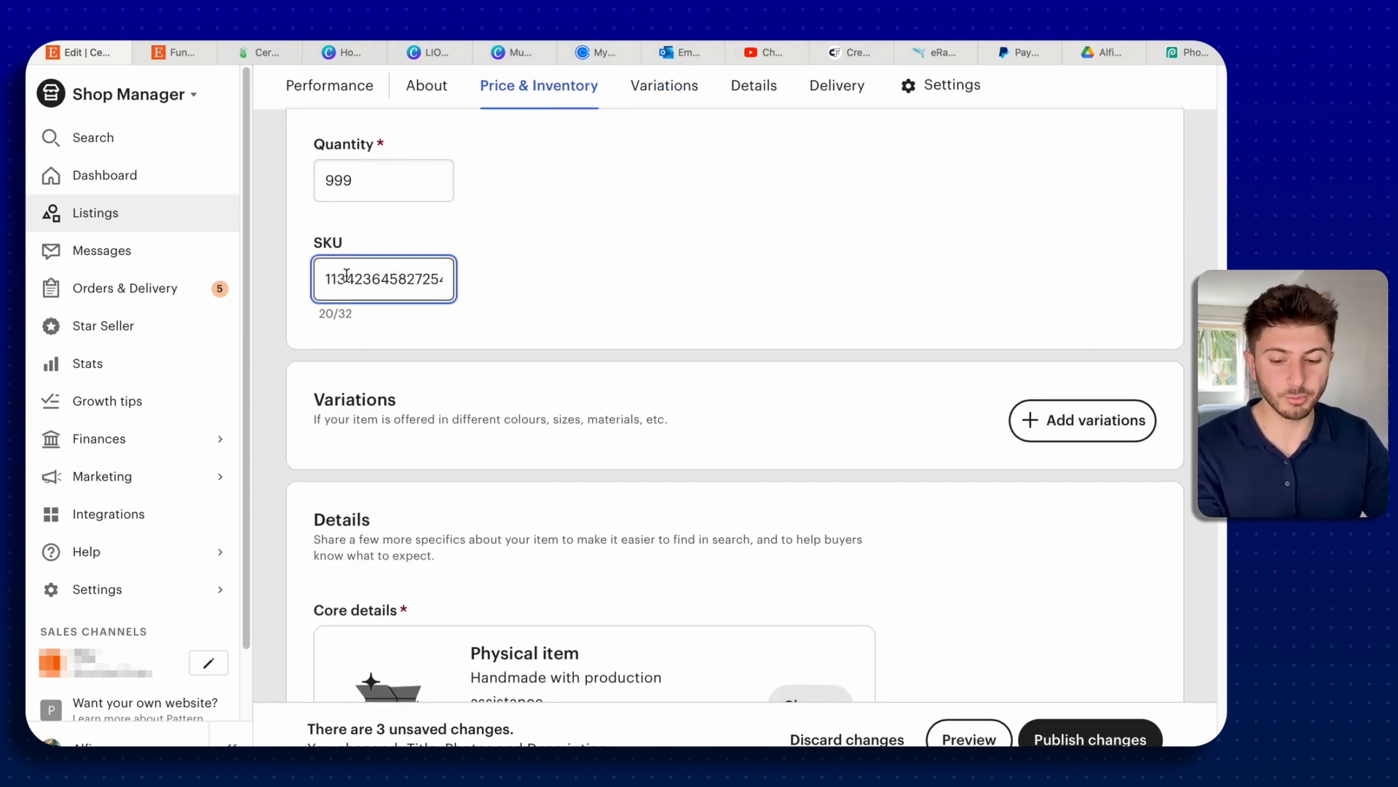
left_click_drag(322, 279, 640, 283)
left_click(599, 287)
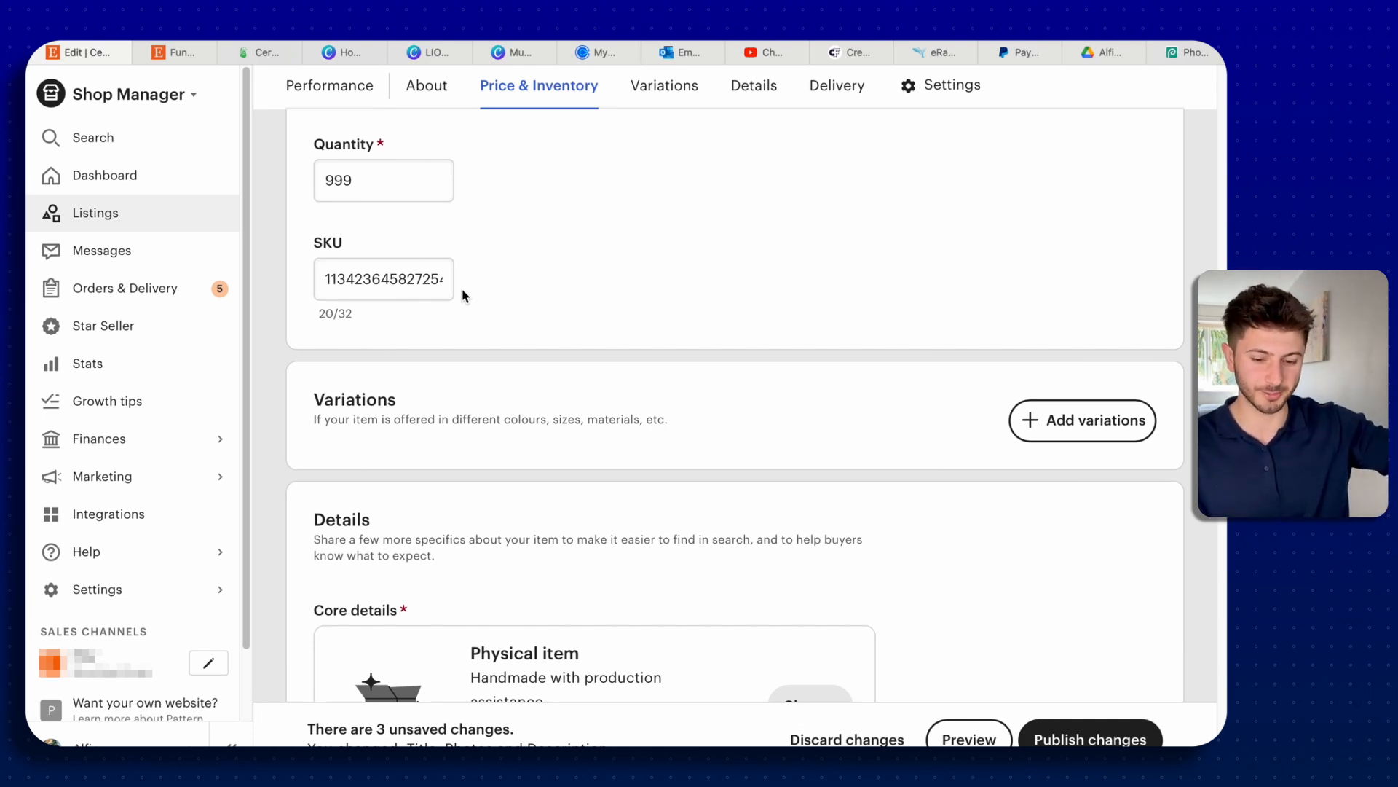
Step: Set the listing's Dishwasher safe attribute to Yes
scroll(1006, 293, "down", 2)
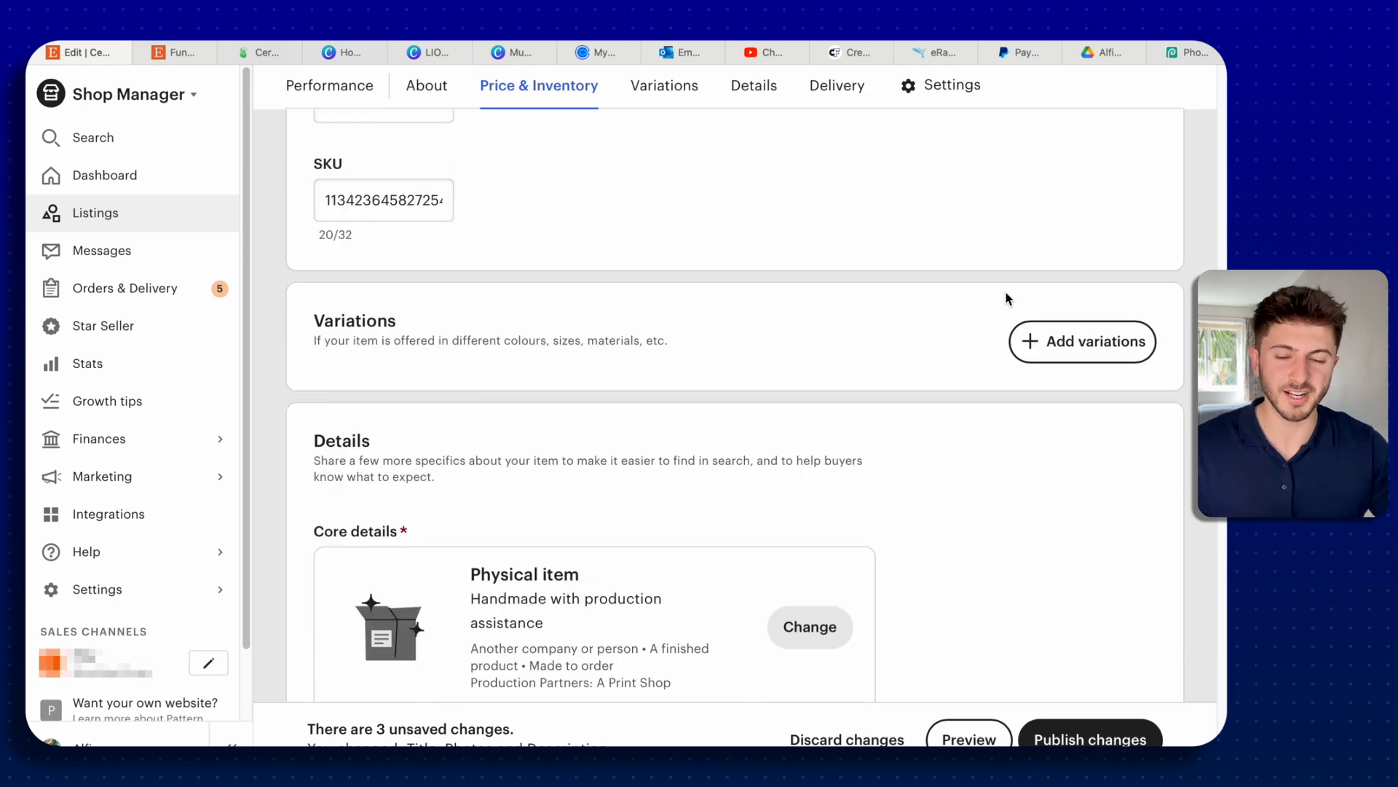
scroll(1006, 293, "down", 8)
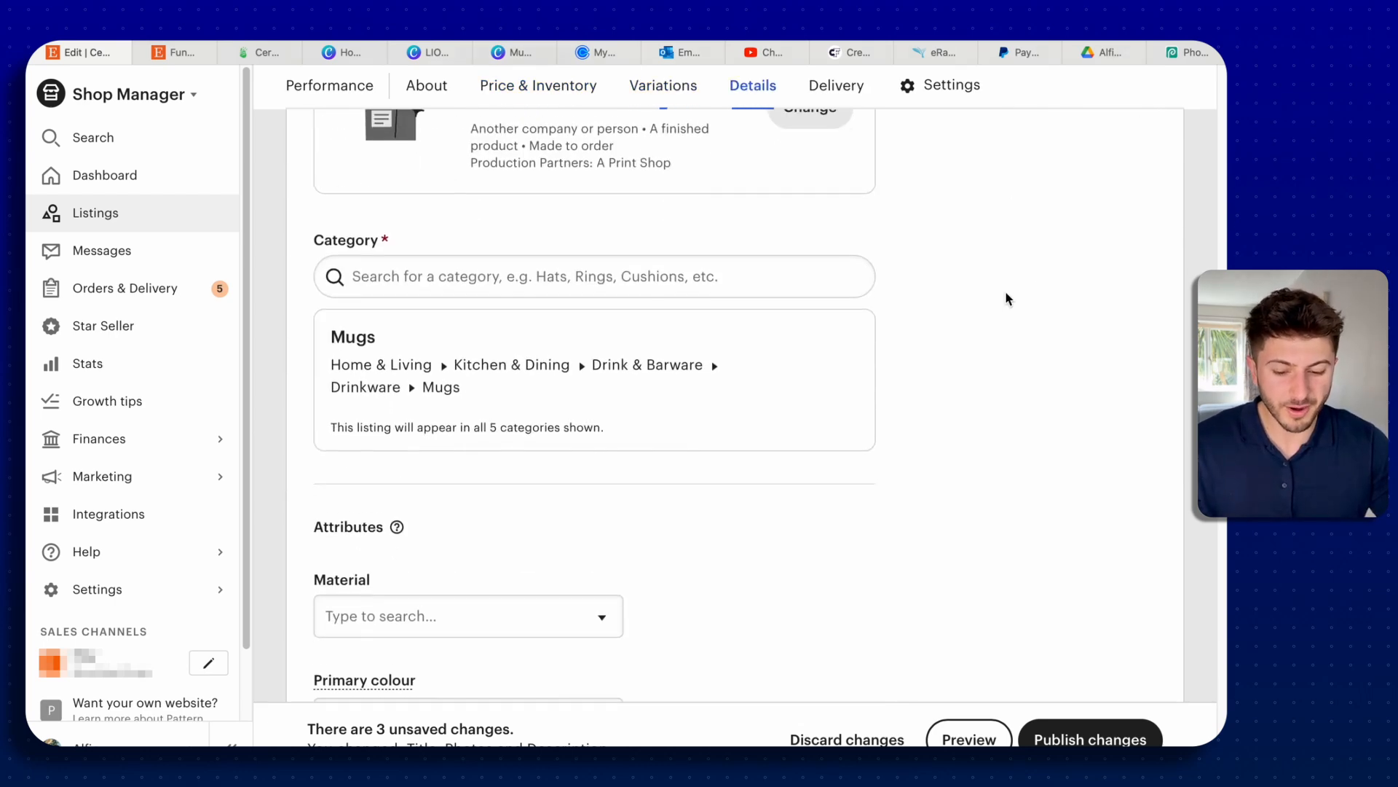
scroll(1005, 297, "down", 2)
scroll(1005, 296, "up", 2)
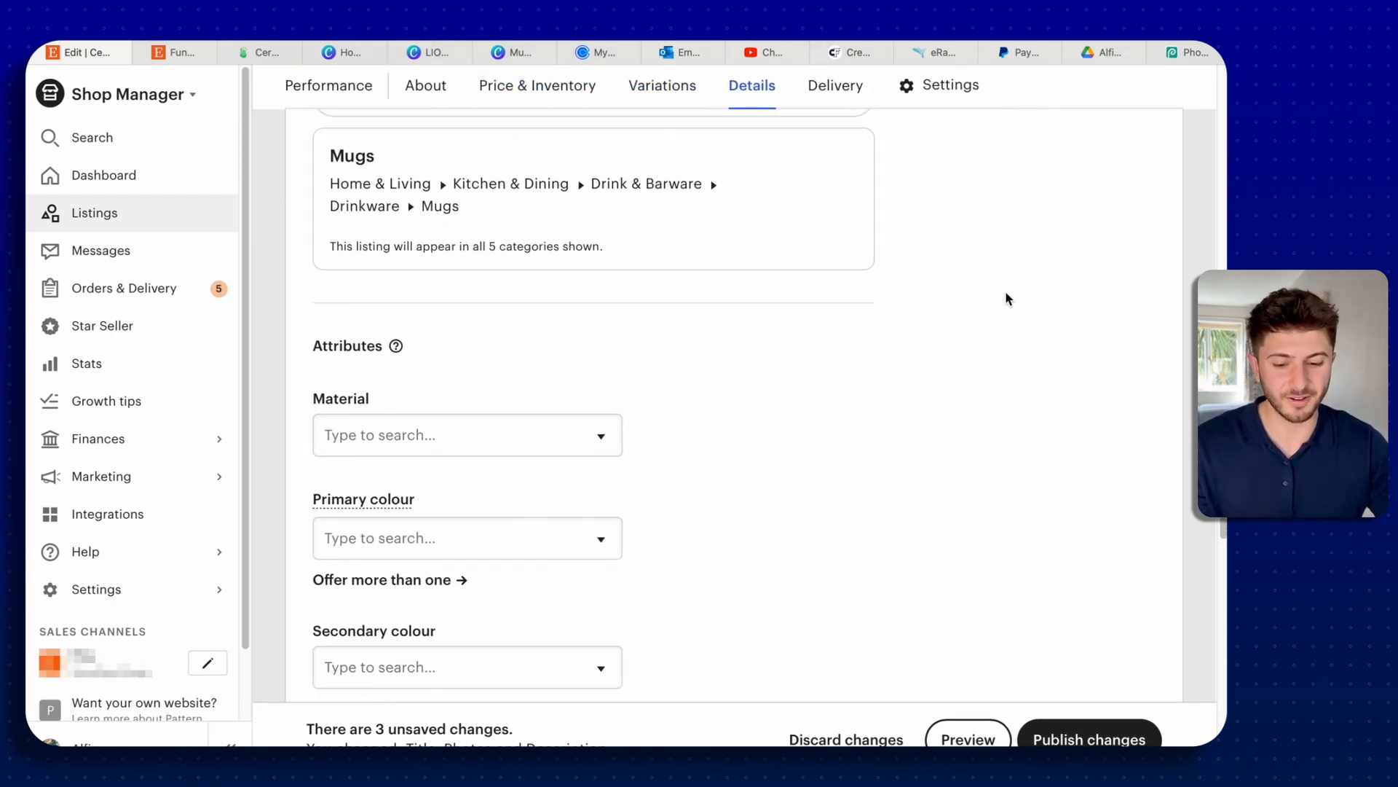
scroll(1005, 296, "down", 1)
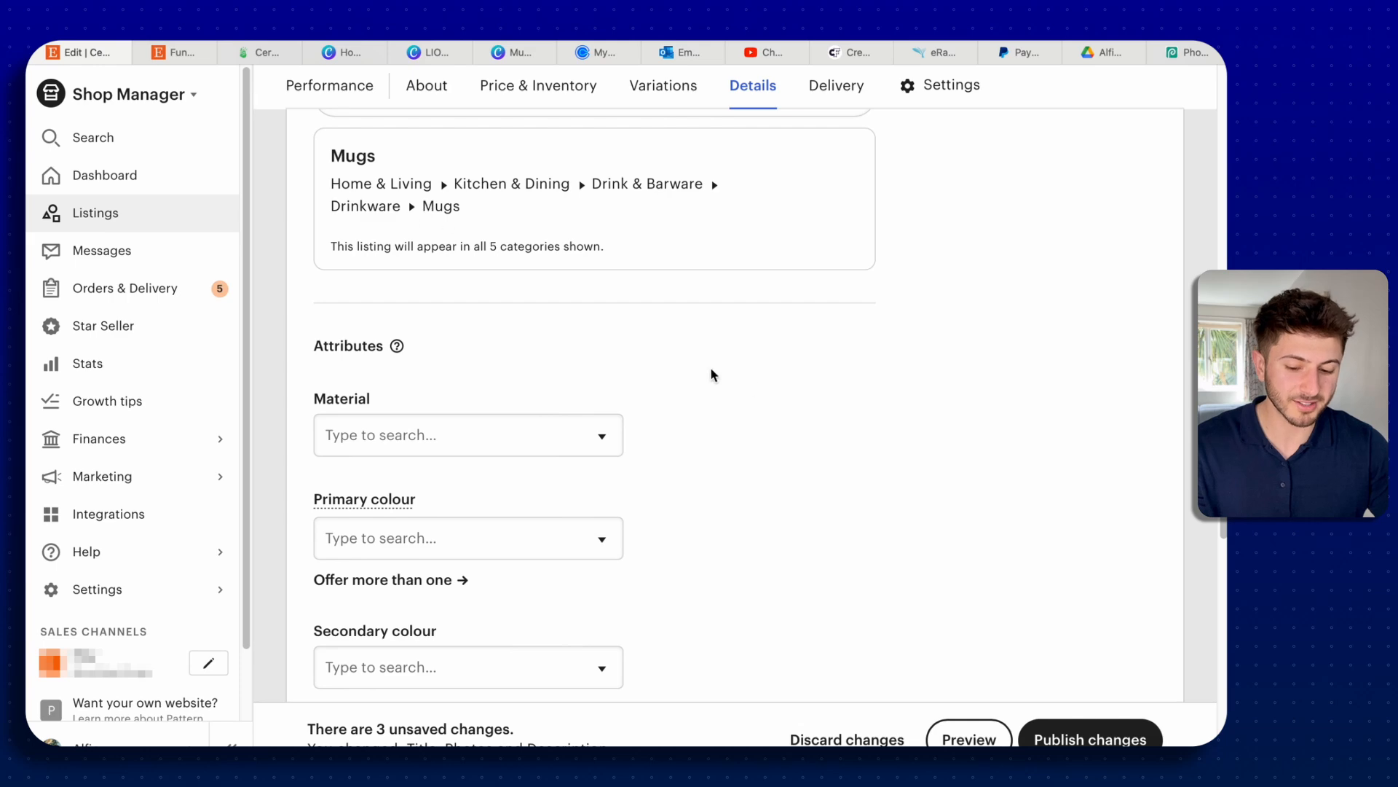
scroll(782, 395, "down", 3)
scroll(782, 396, "down", 3)
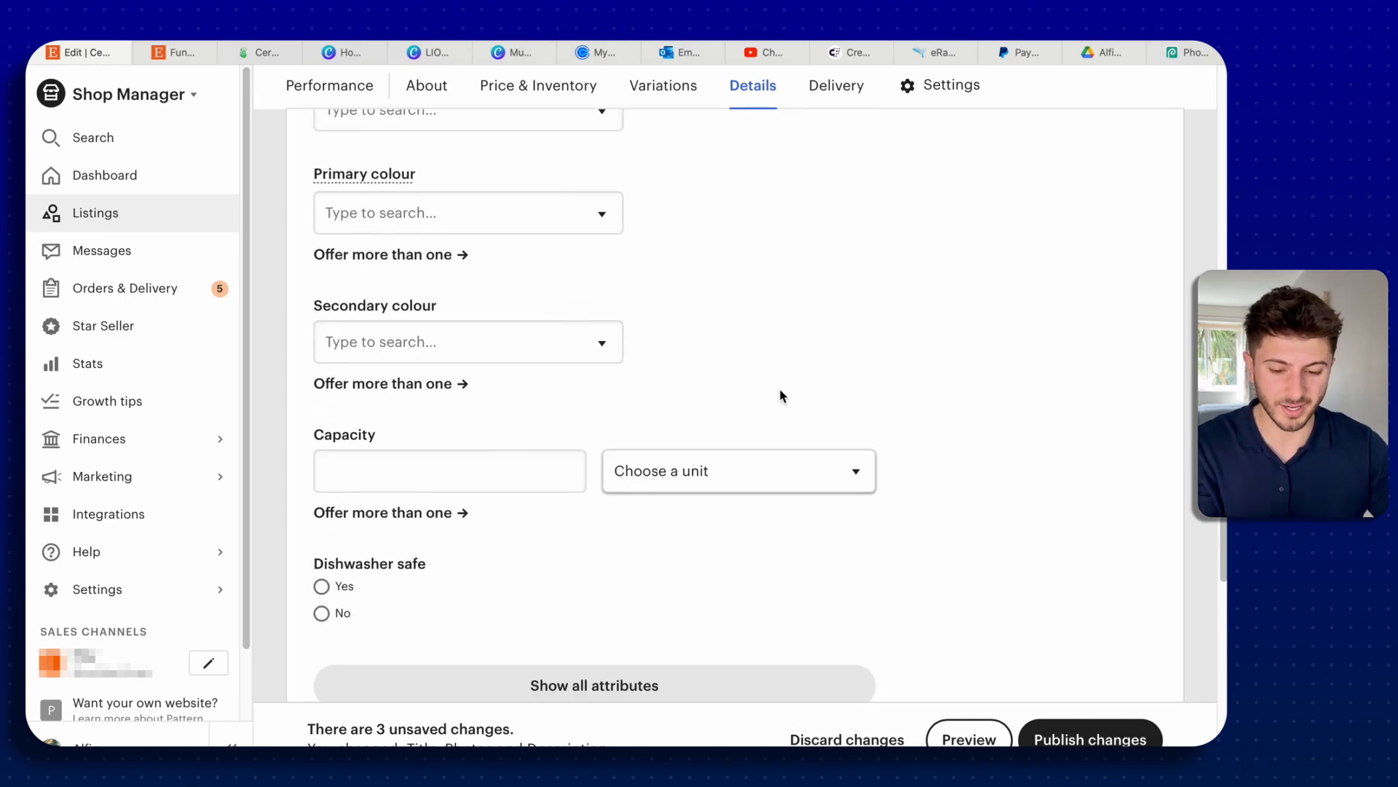
scroll(780, 396, "up", 3)
scroll(706, 356, "down", 3)
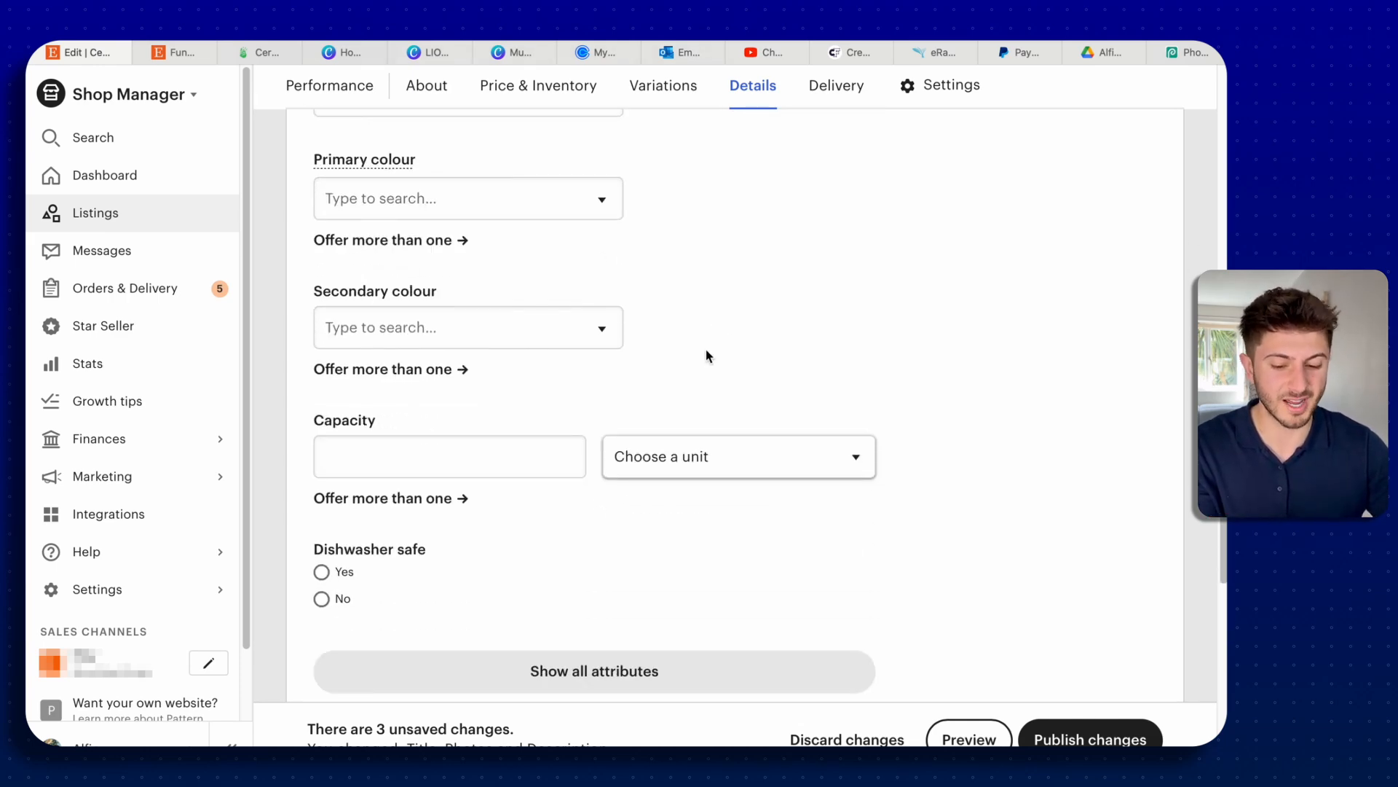
scroll(705, 356, "down", 5)
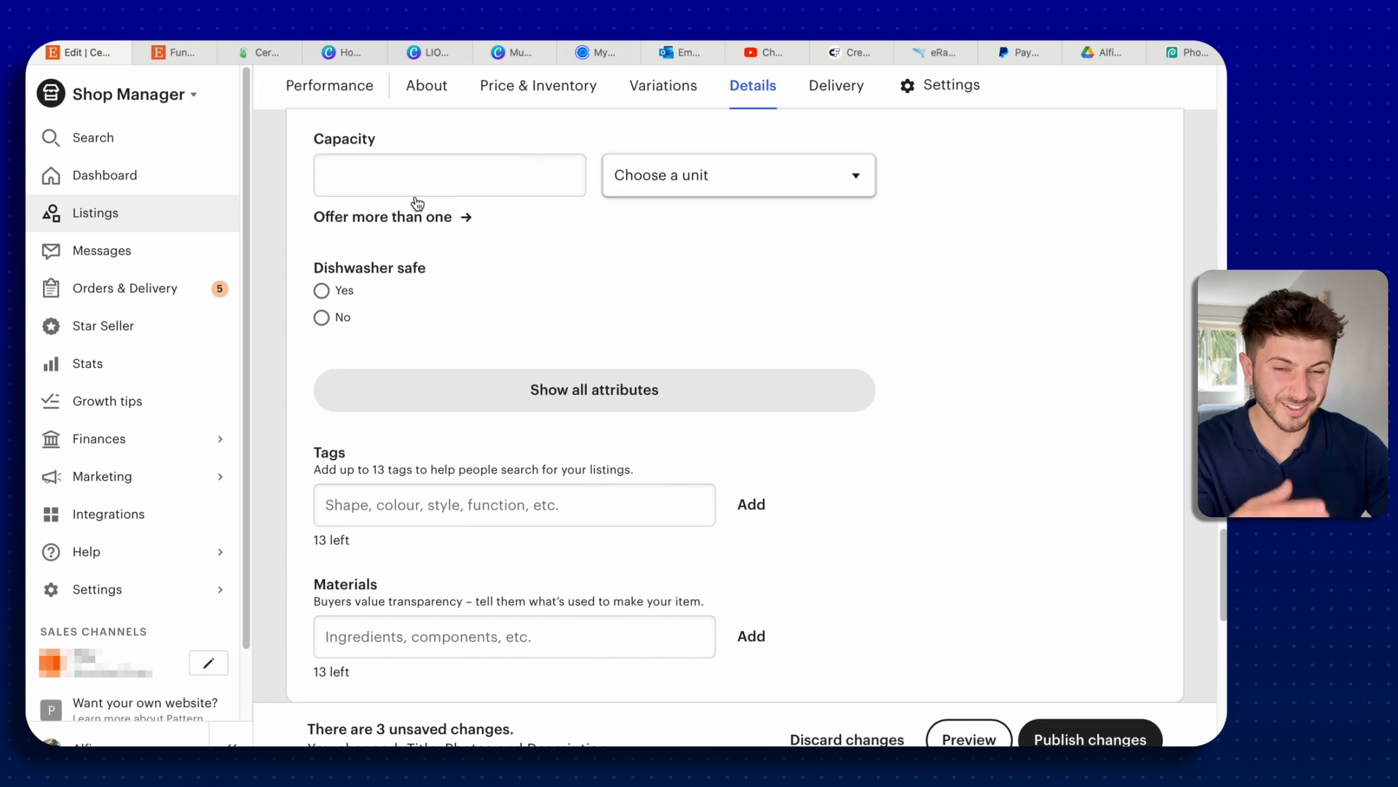
left_click(321, 290)
Step: Check the lion mug's Tags field and look through the related searches on the Funny Horse MUG listing for tag ideas
scroll(961, 390, "down", 5)
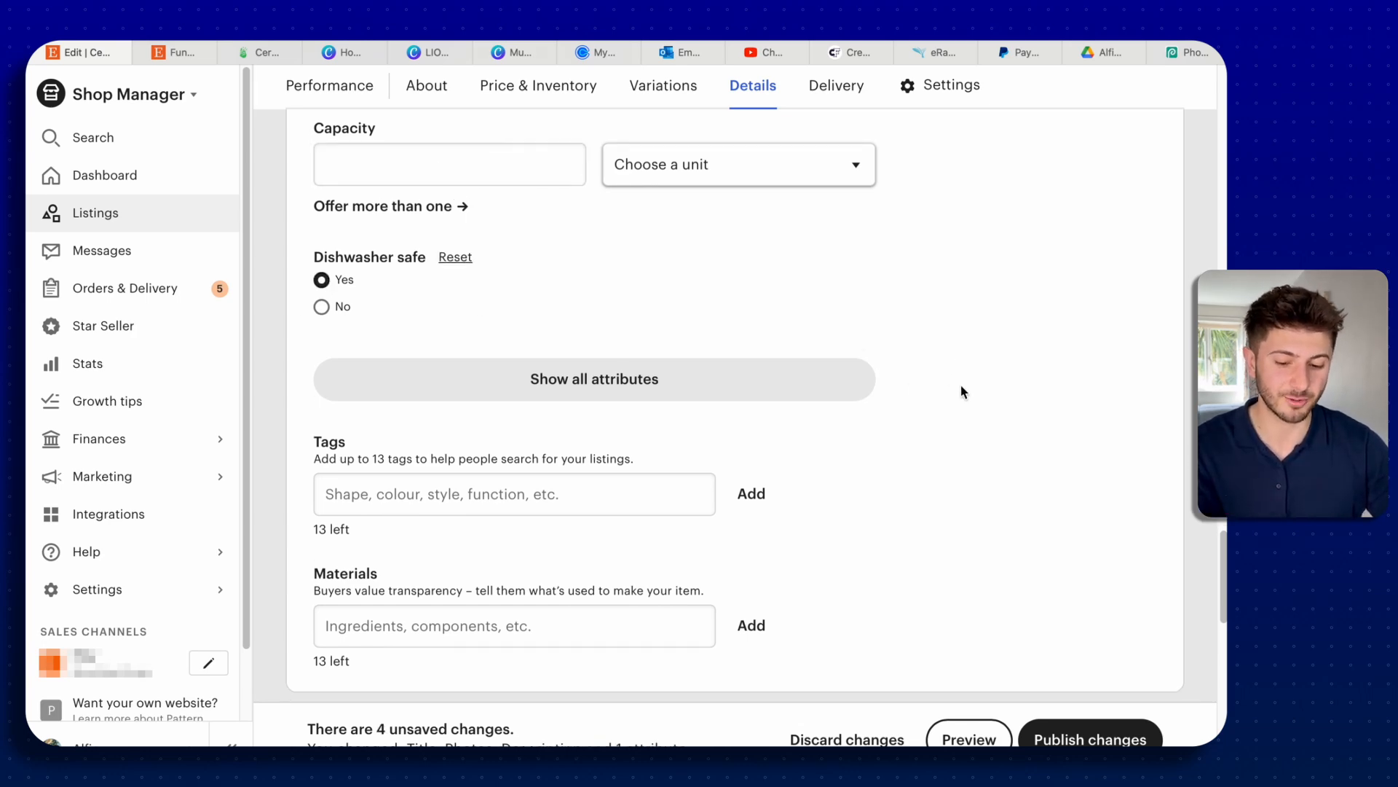
left_click(578, 210)
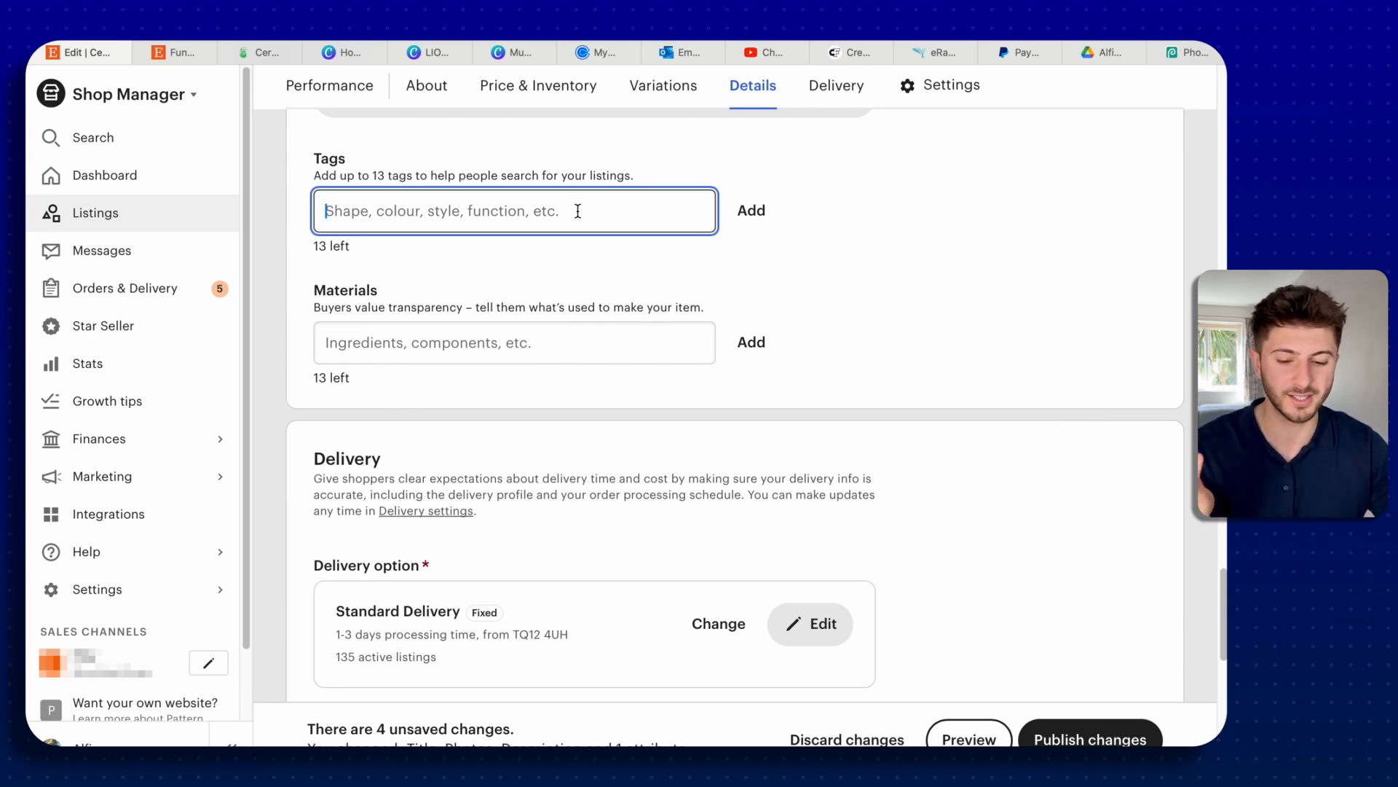
left_click(192, 52)
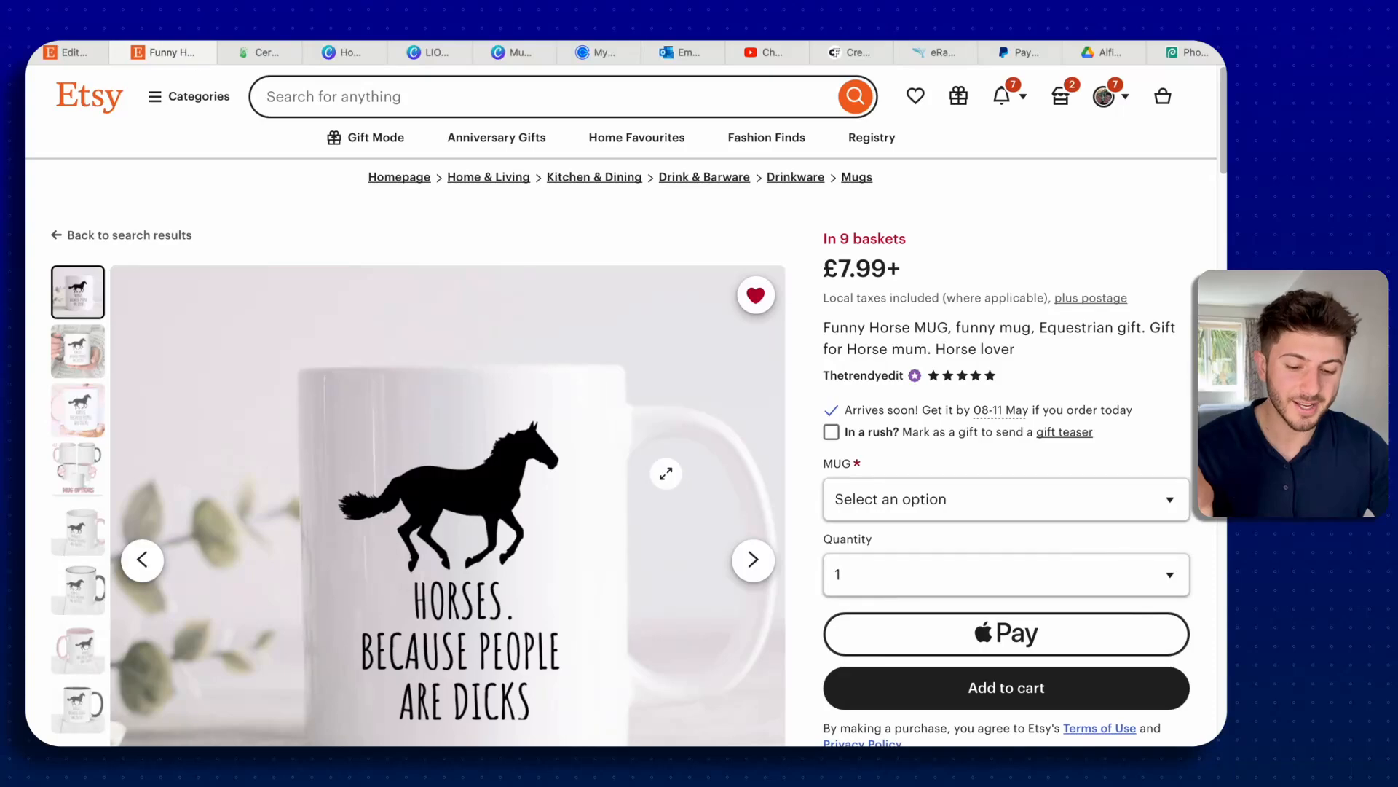
scroll(796, 456, "down", 20)
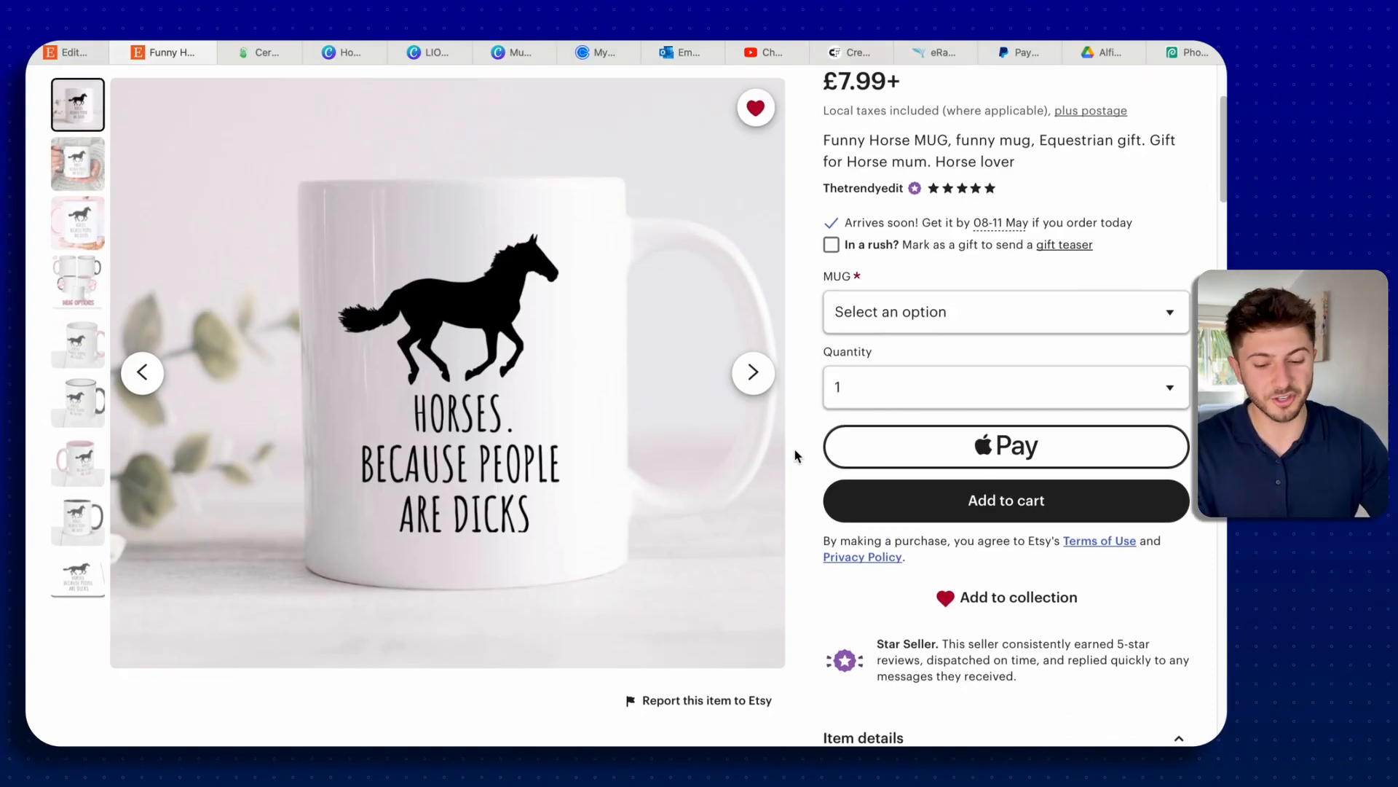
scroll(795, 456, "up", 5)
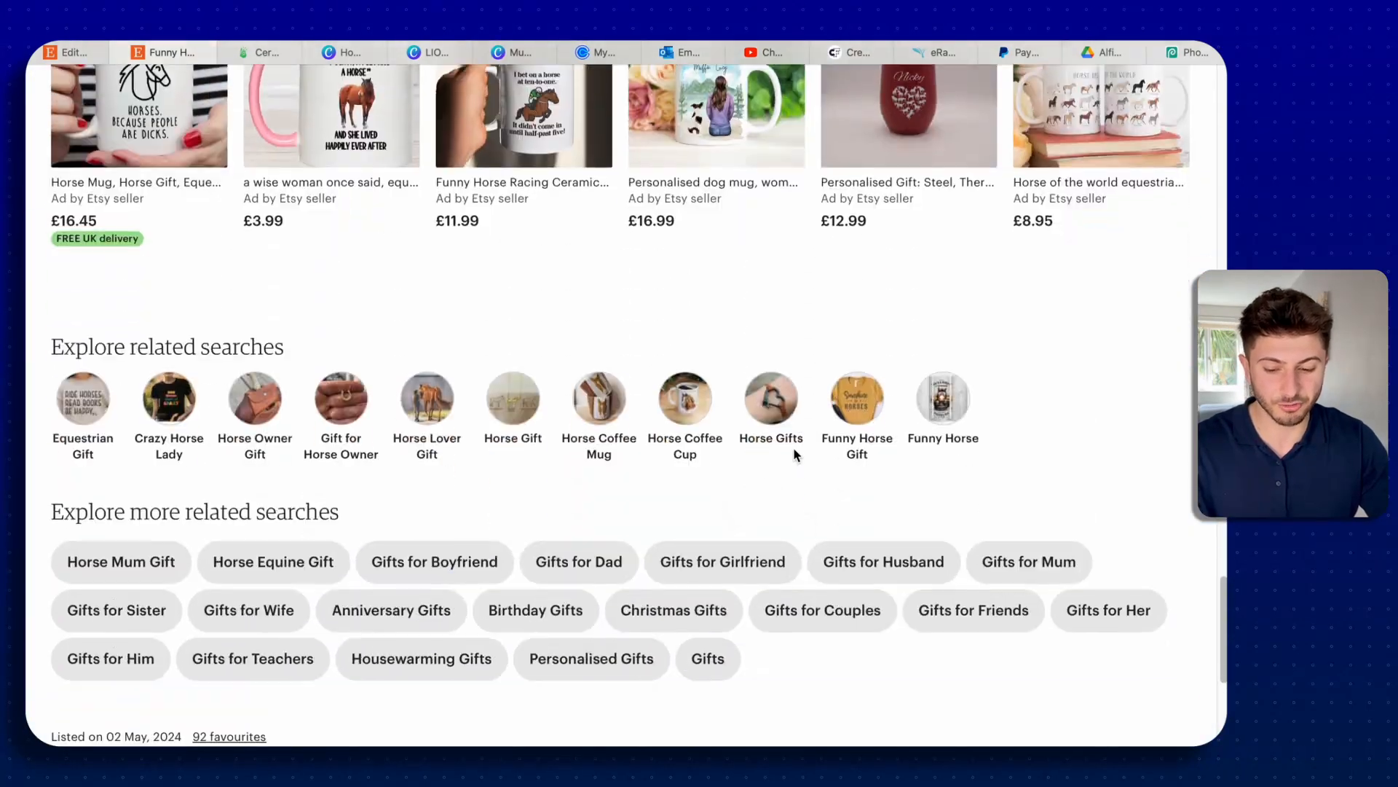
scroll(793, 453, "down", 3)
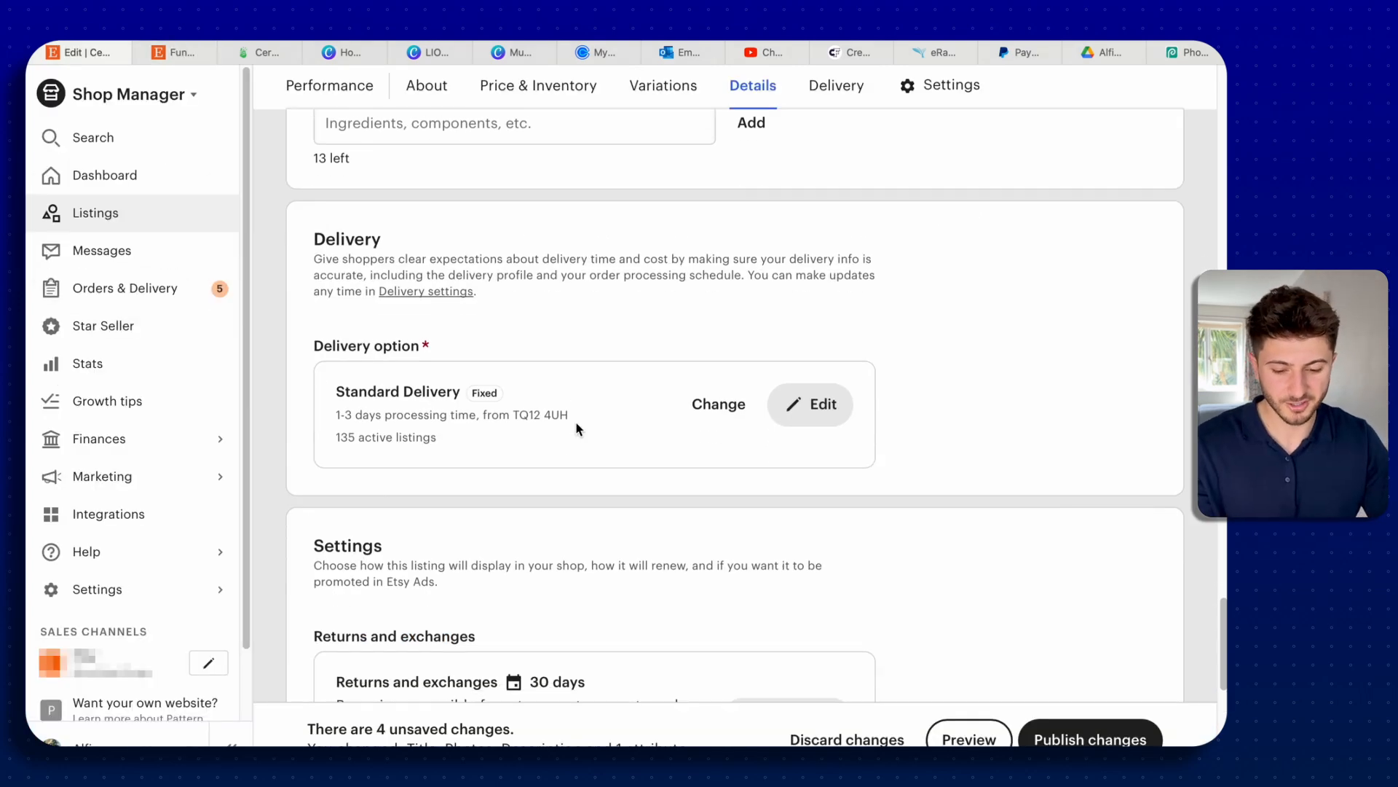
Step: Turn off Etsy Ads for the lion mug listing and set its renewal option to Automatic
scroll(576, 421, "down", 4)
scroll(575, 421, "up", 2)
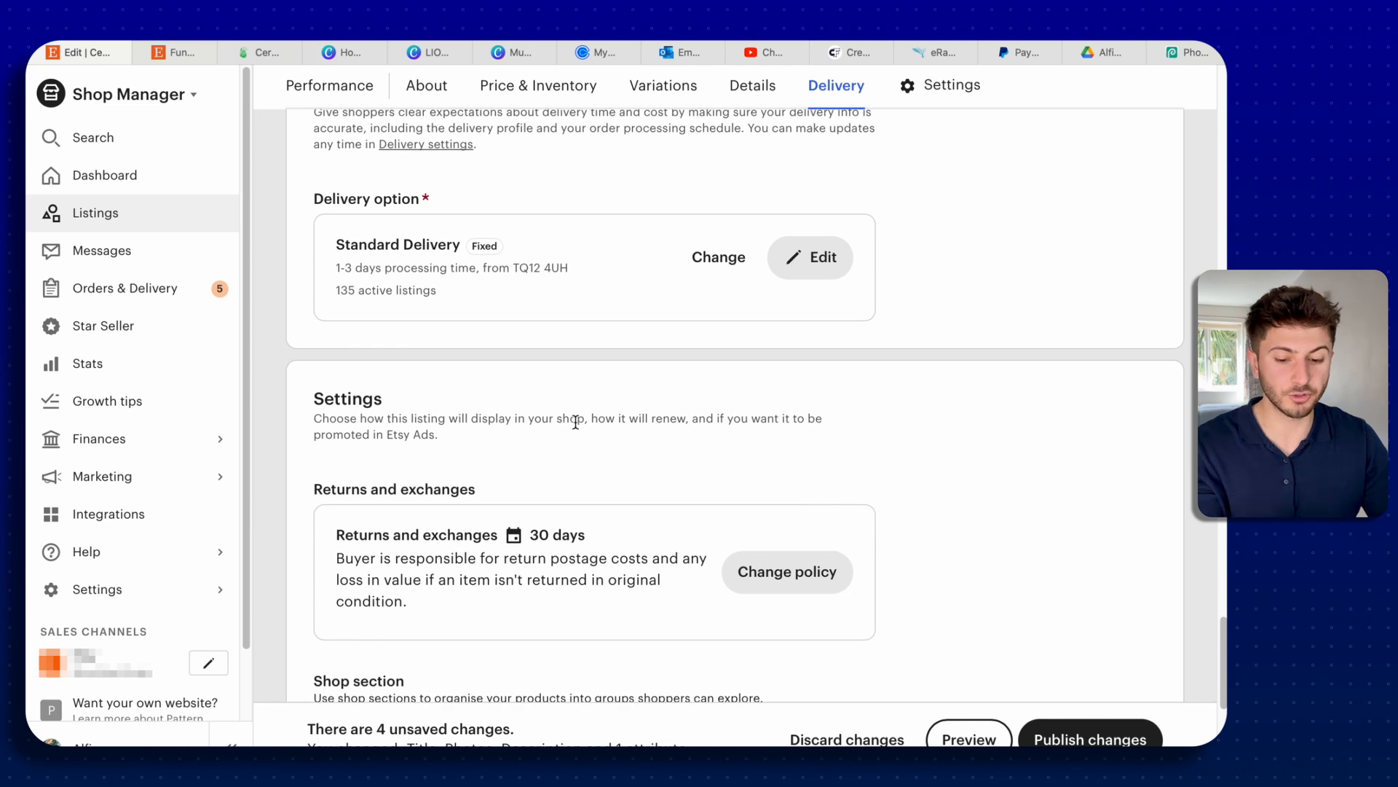
scroll(575, 421, "down", 1)
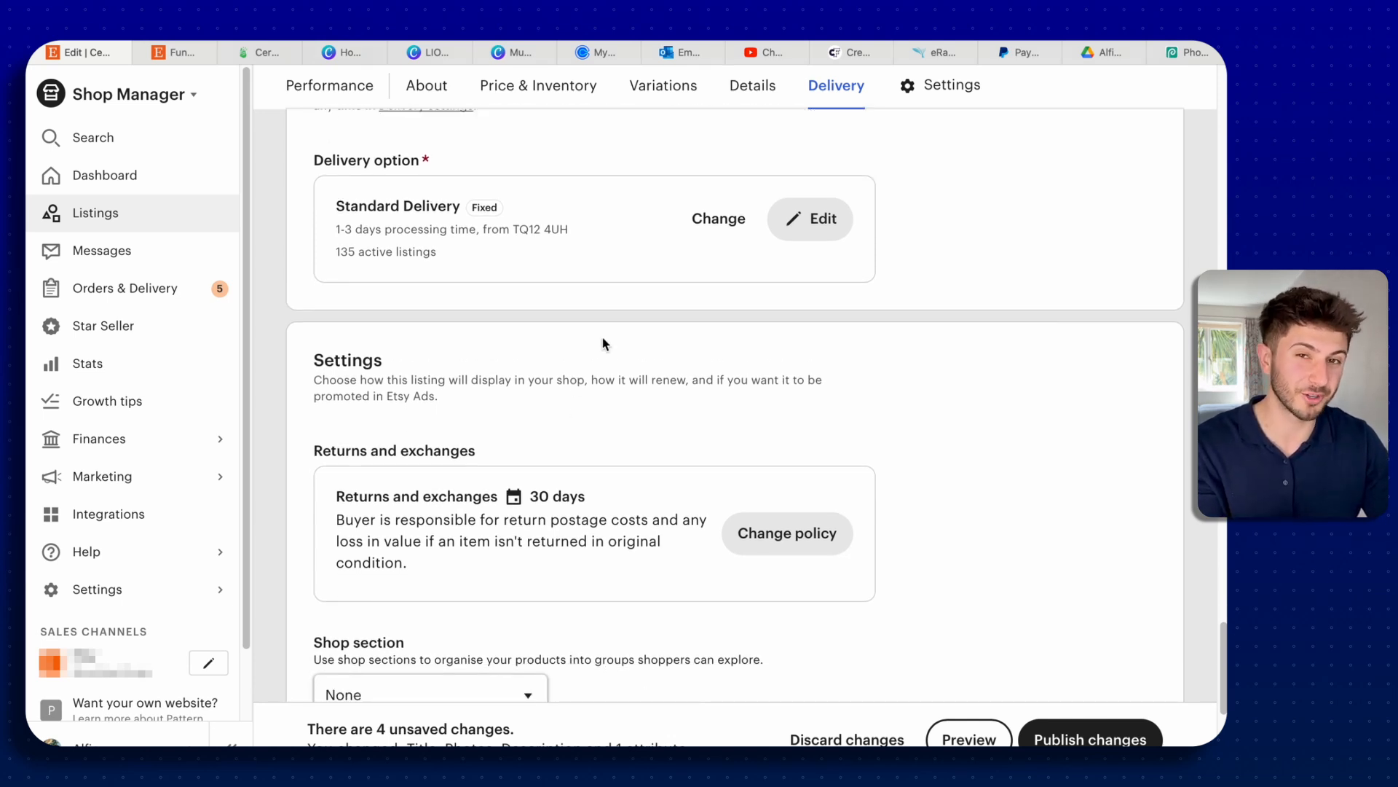
scroll(602, 343, "down", 6)
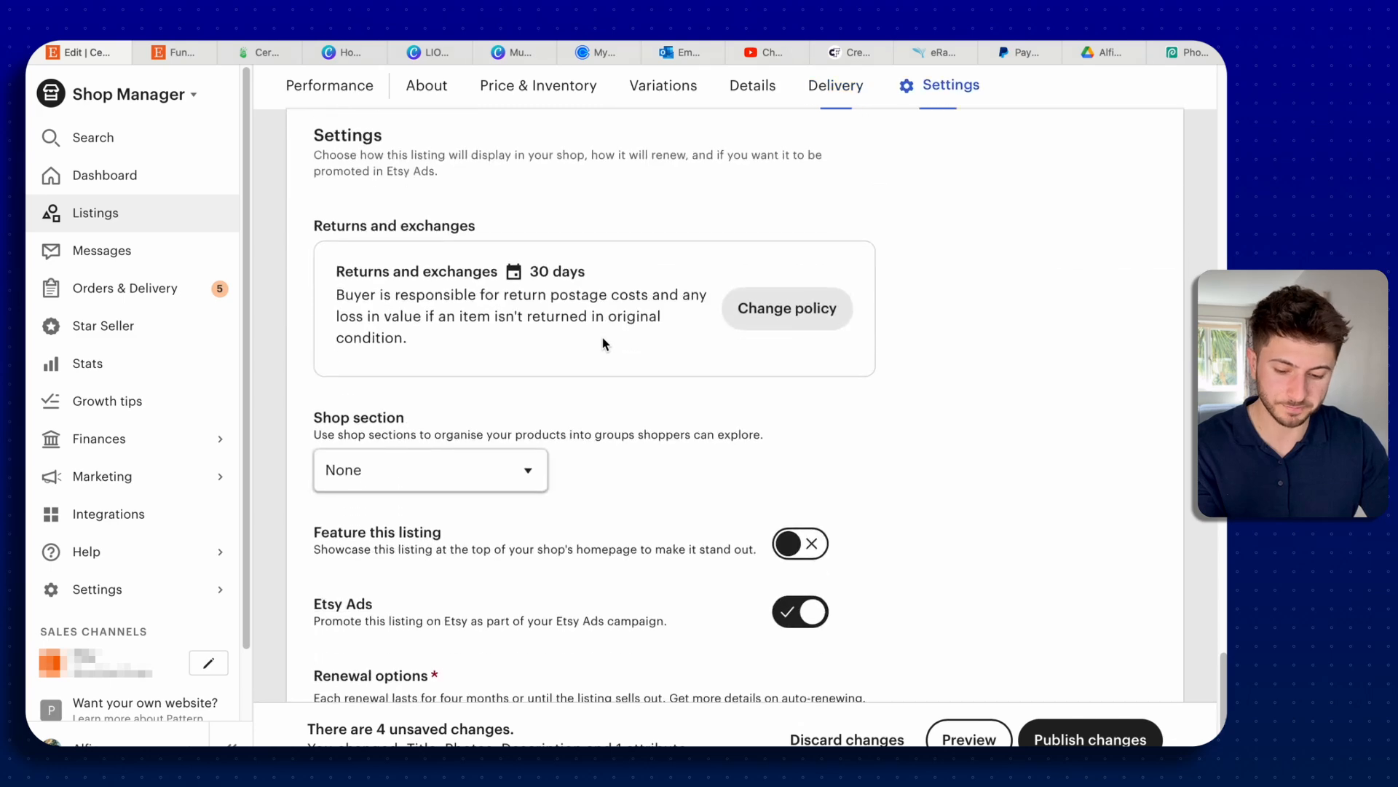
left_click(813, 395)
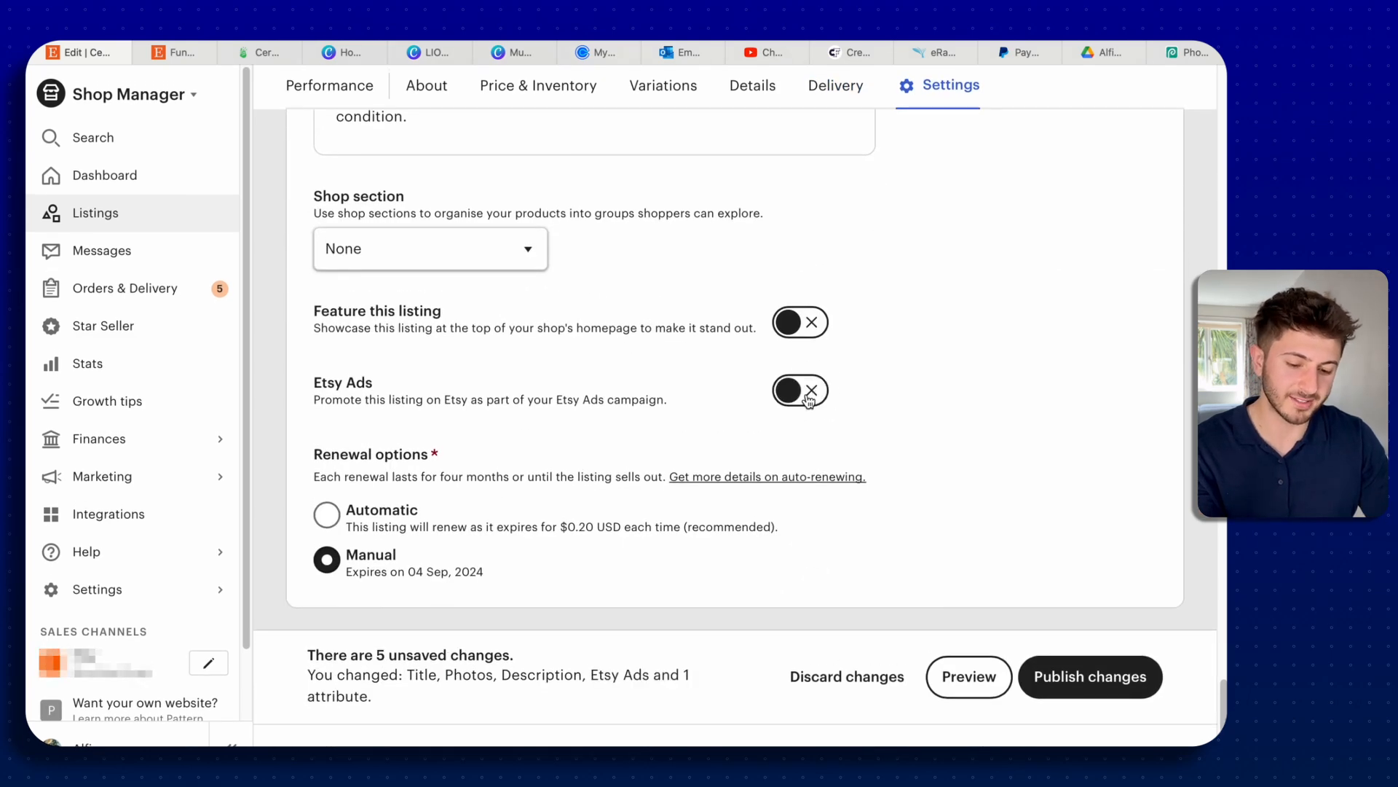
left_click(803, 401)
left_click(804, 399)
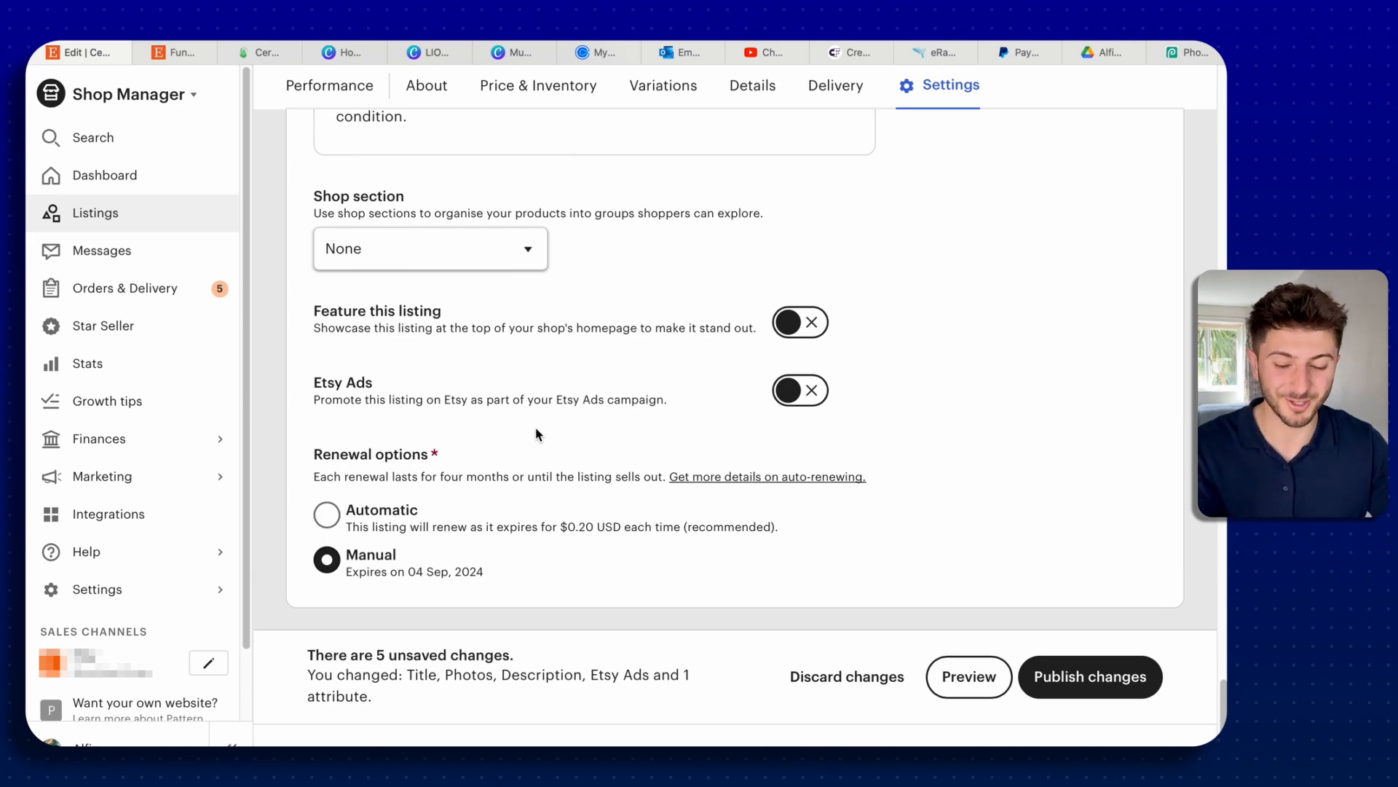
left_click(326, 515)
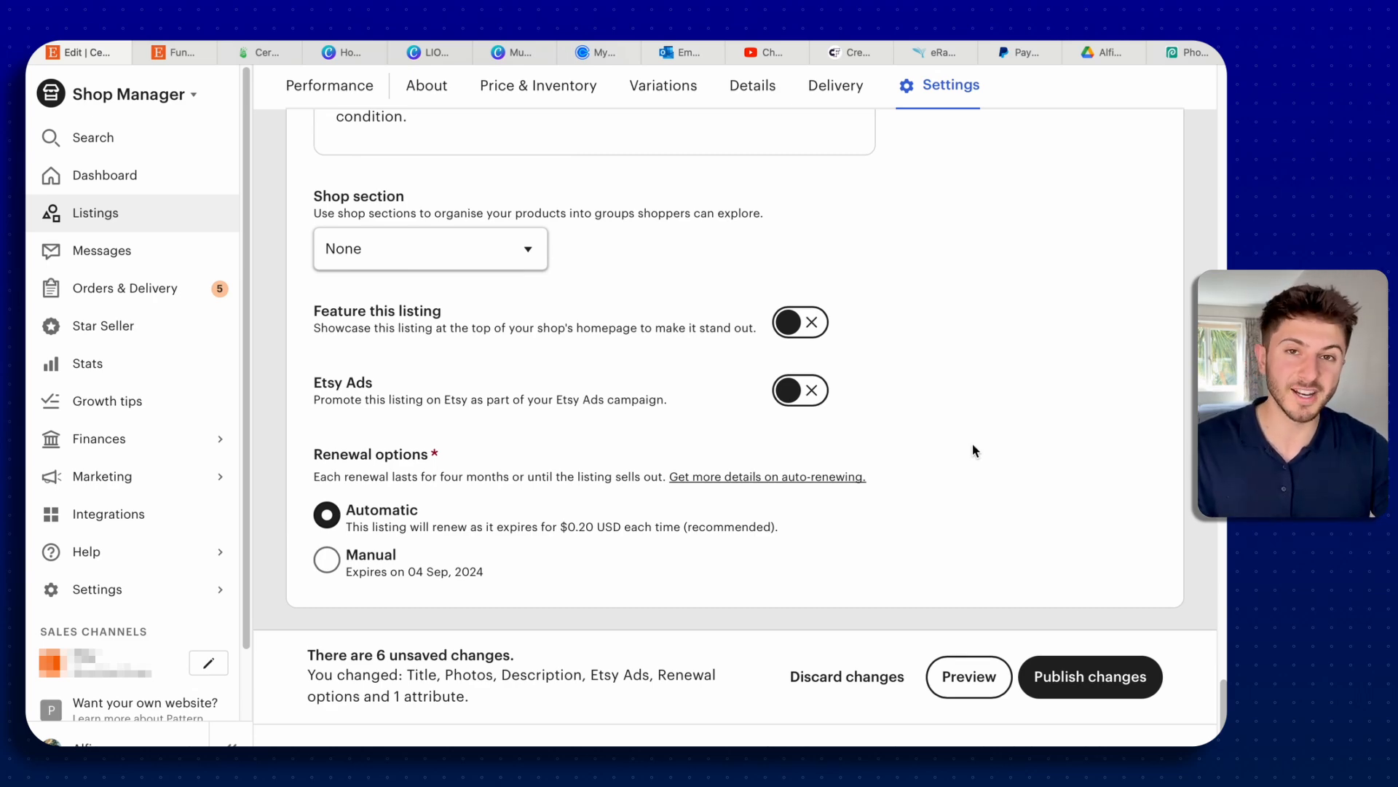
Step: Publish the listing changes and view the Funny Lion MUG on Etsy, moving on to its second photo
left_click(1086, 676)
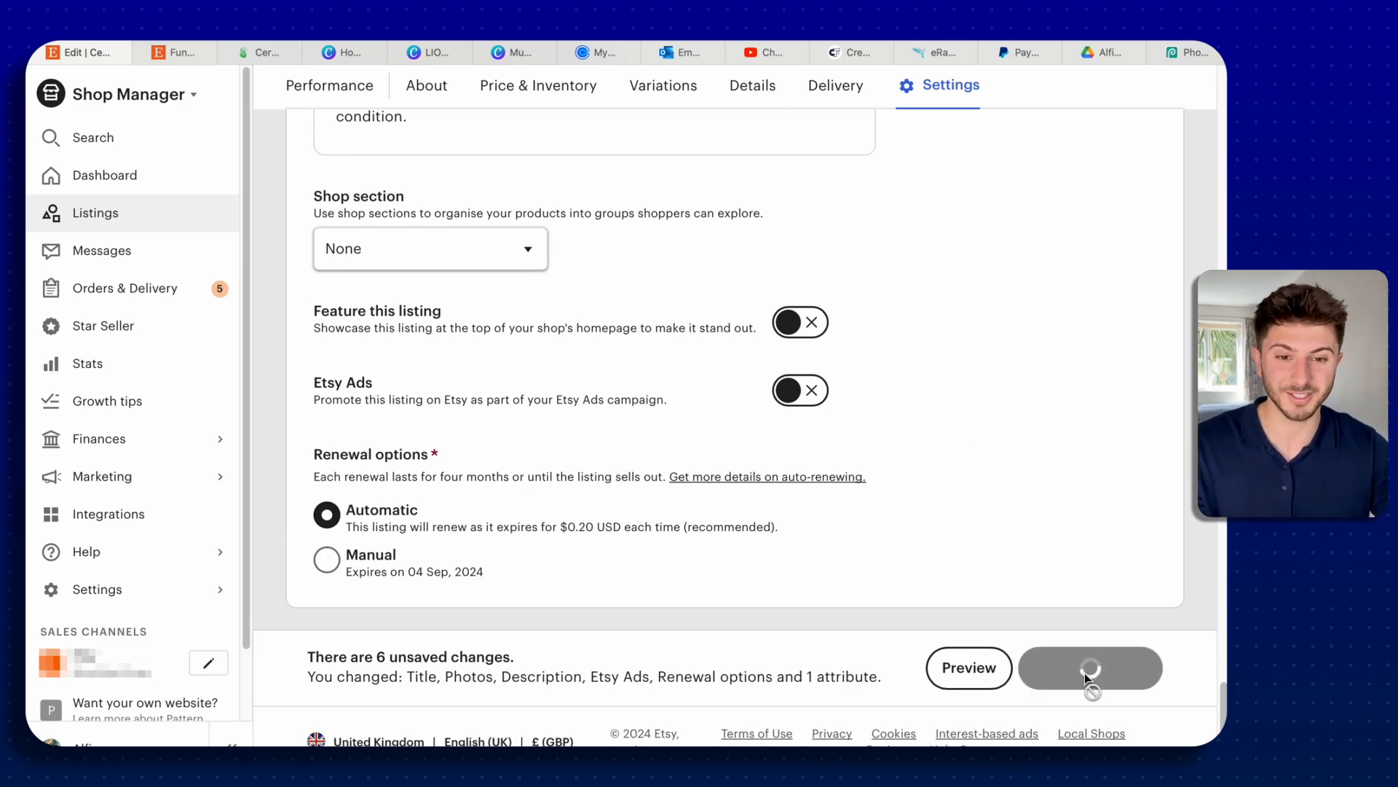
left_click(406, 470)
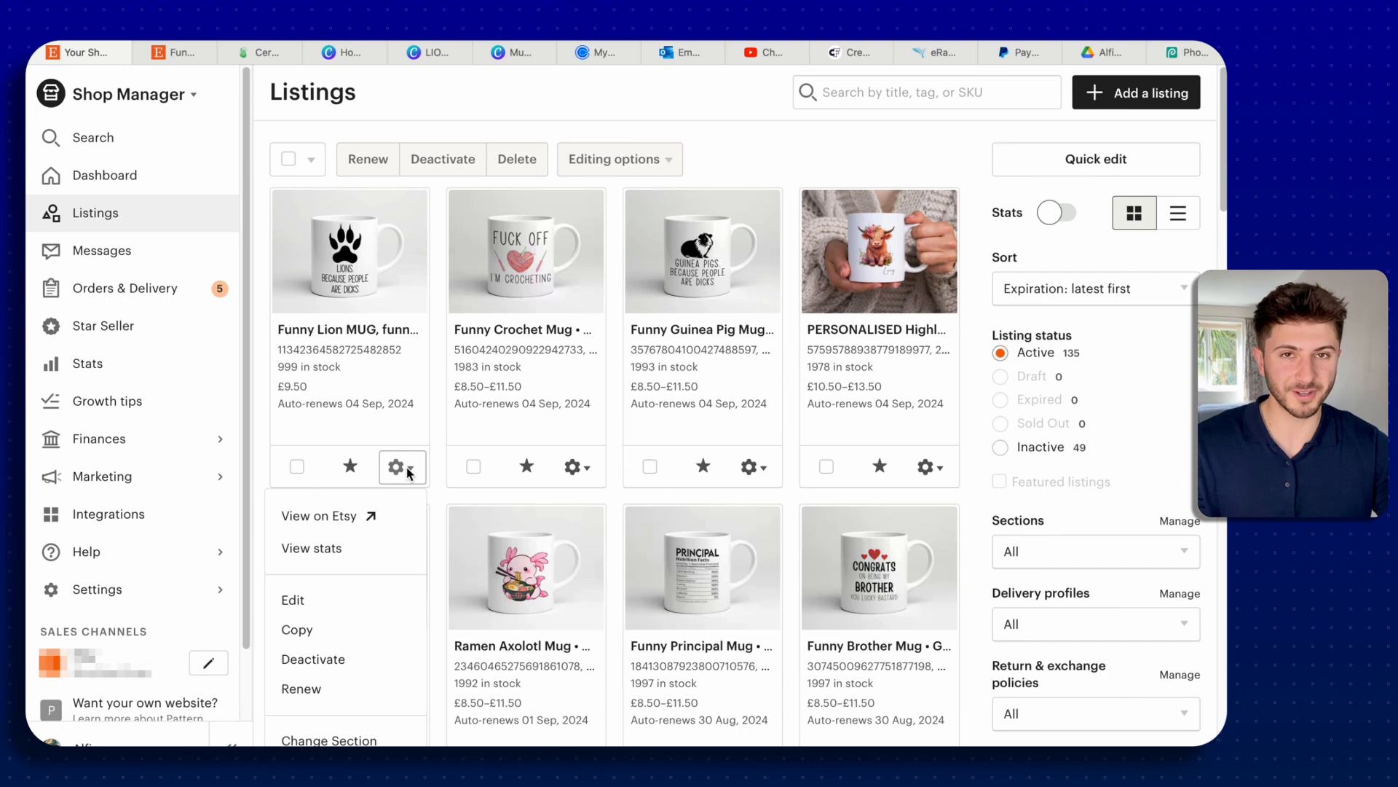
left_click(331, 517)
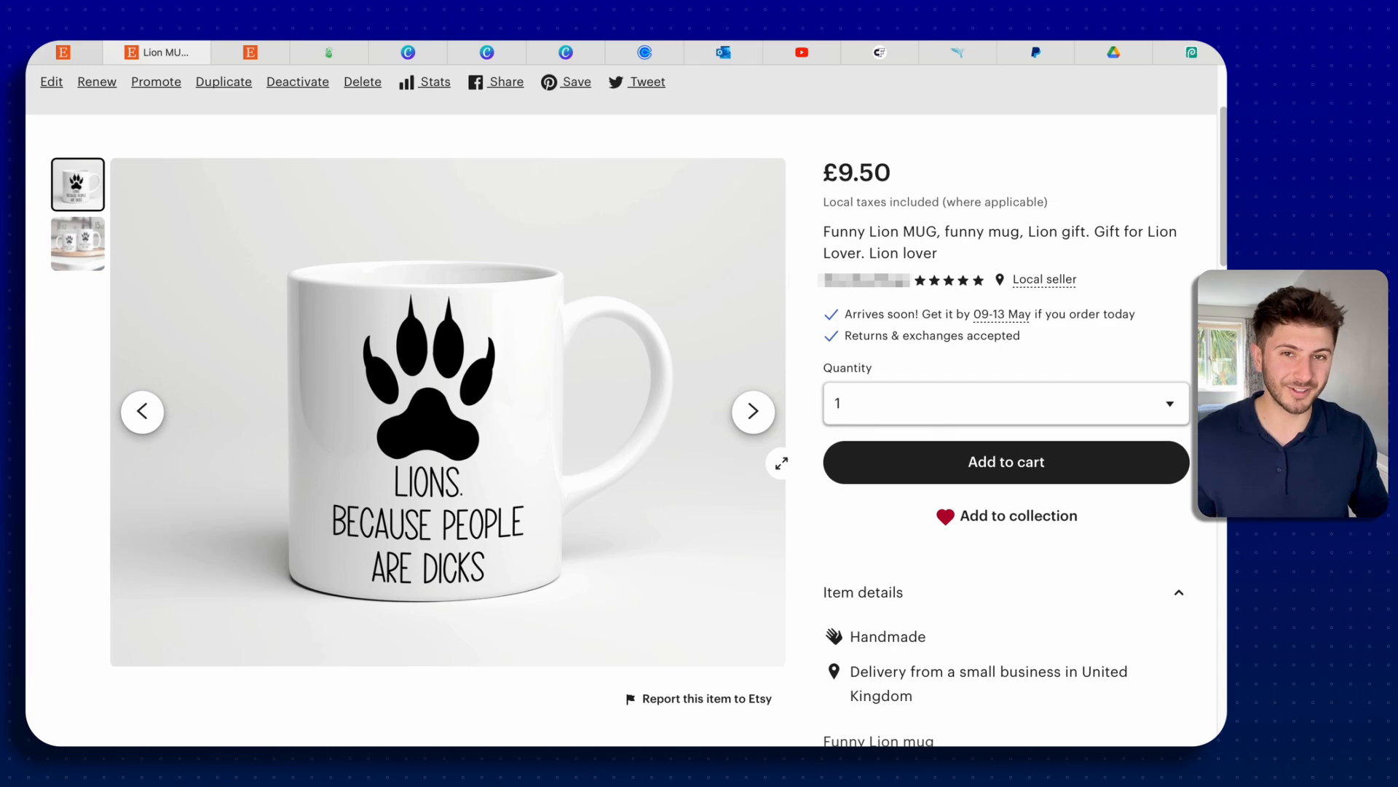
left_click(754, 413)
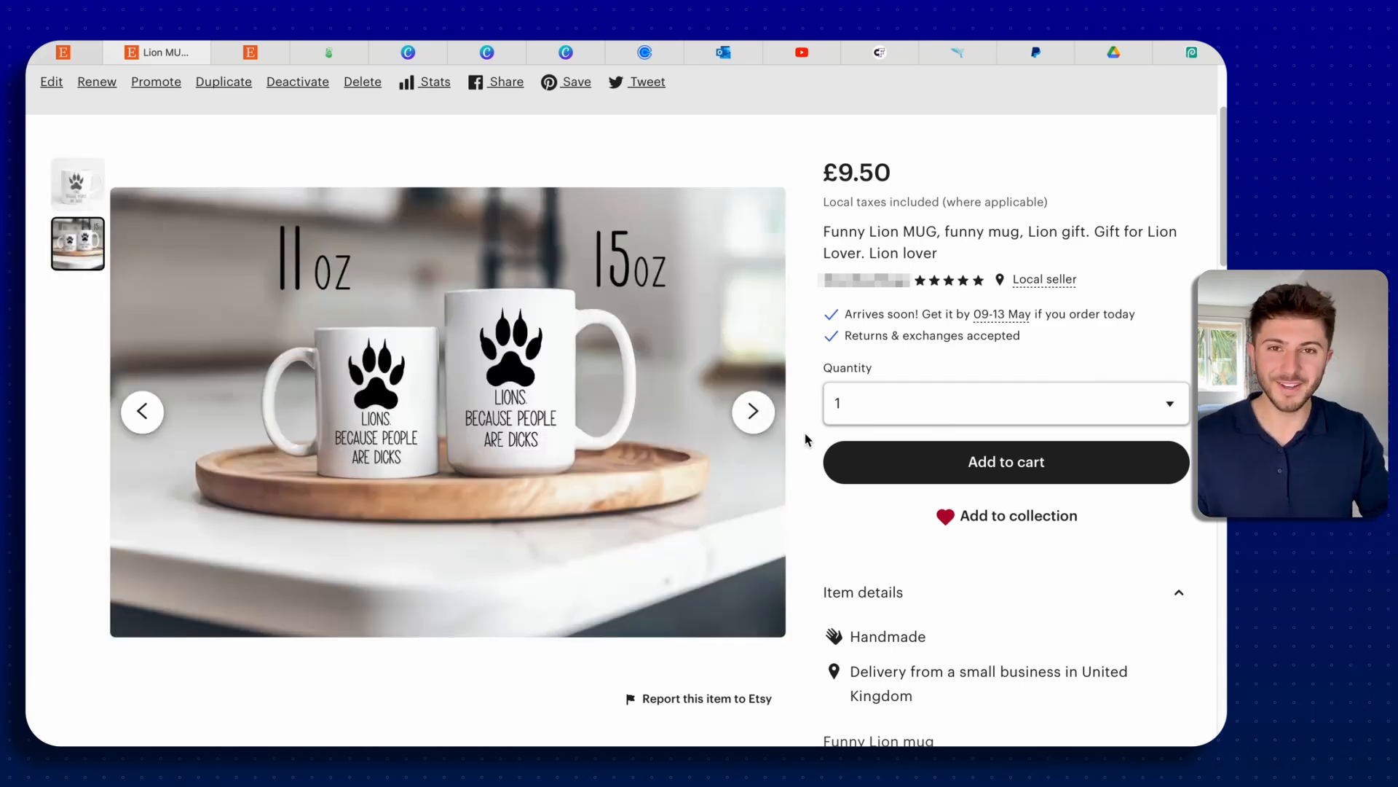